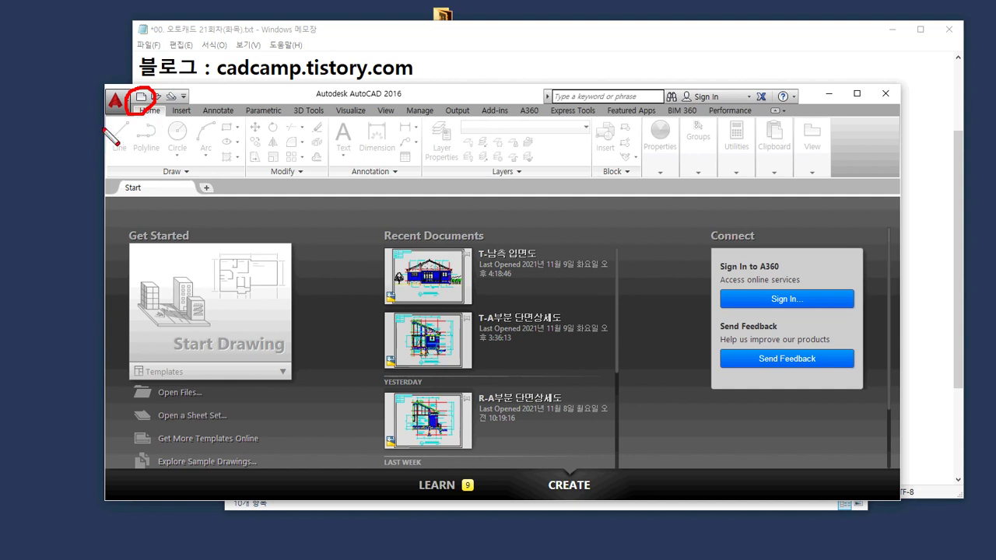
Step: Maximize the program window and start a new drawing so that the template selection opens
key(Escape)
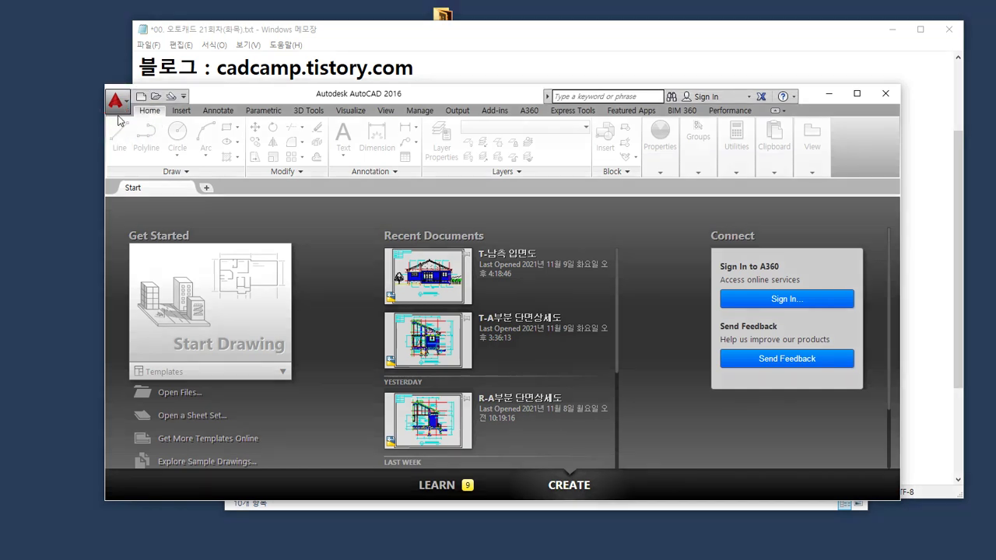
click(117, 101)
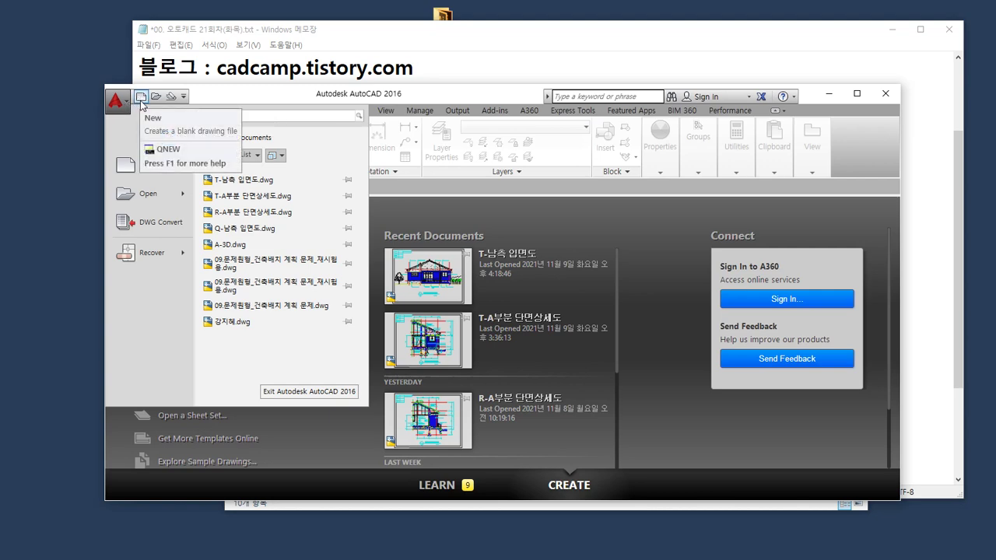
double_click(439, 97)
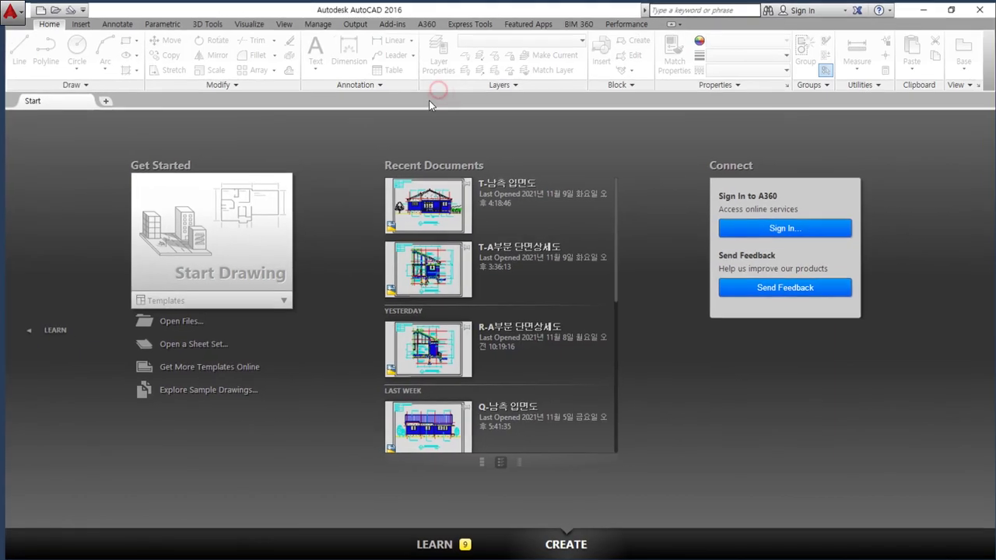
click(9, 11)
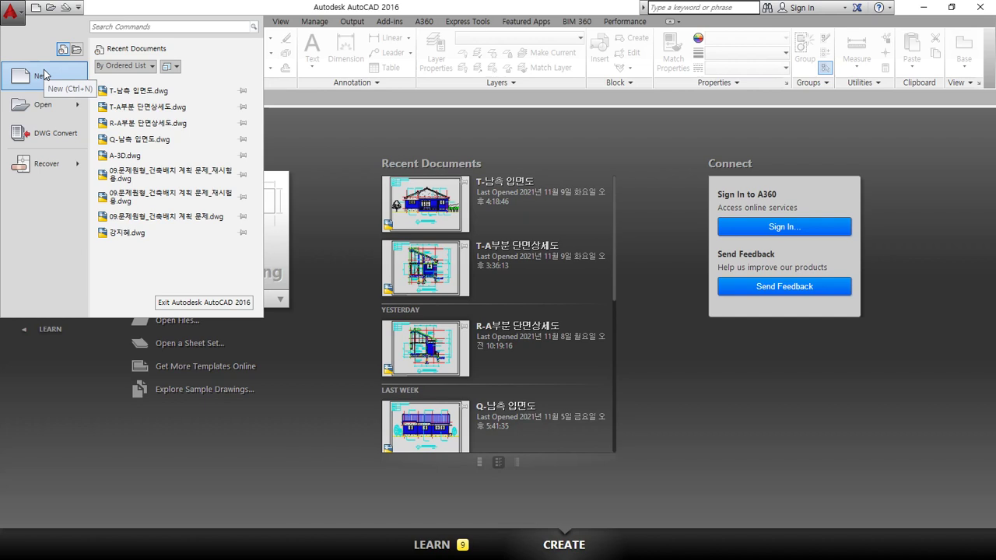
click(43, 75)
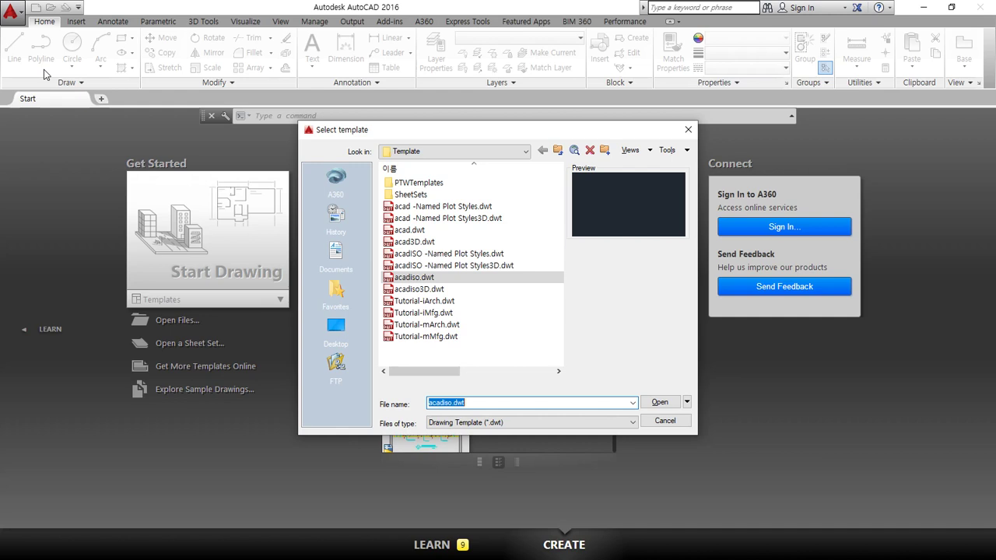
drag(432, 232, 391, 234)
drag(443, 284, 380, 284)
key(Escape)
Step: Switch to the Notepad notes and add the lines "acad.dwt" and "acadiso.dwt" at the end, with enlarged text
key(alt+Tab)
scroll(511, 403, down, 2)
click(575, 342)
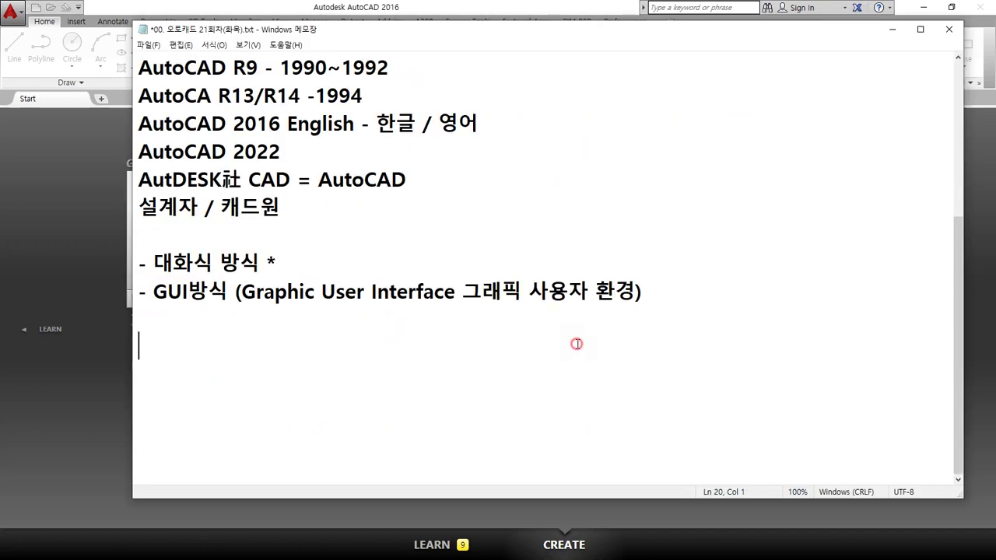
text(A)
key(BackSpace)
text(acad)
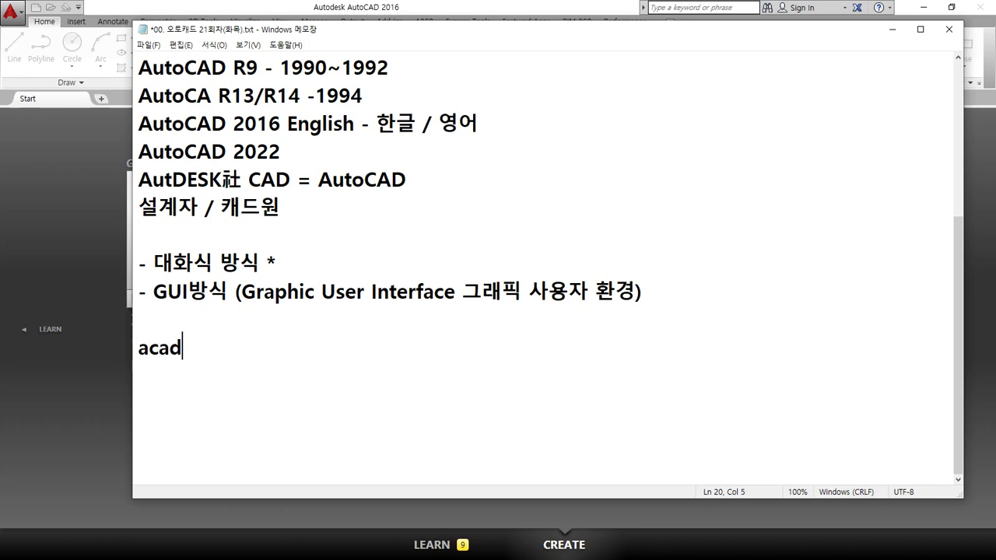
text(.dwt)
key(Return)
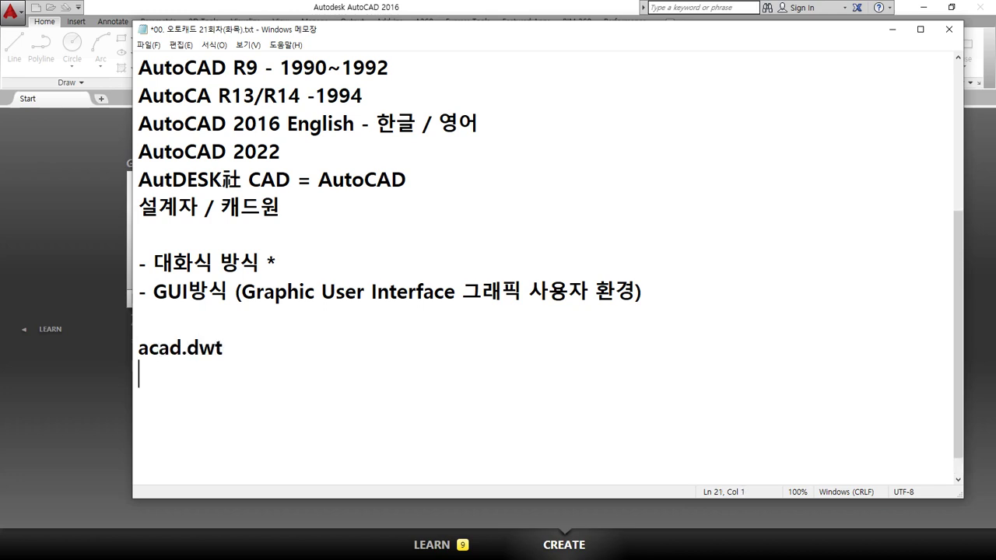
text(acadiso)
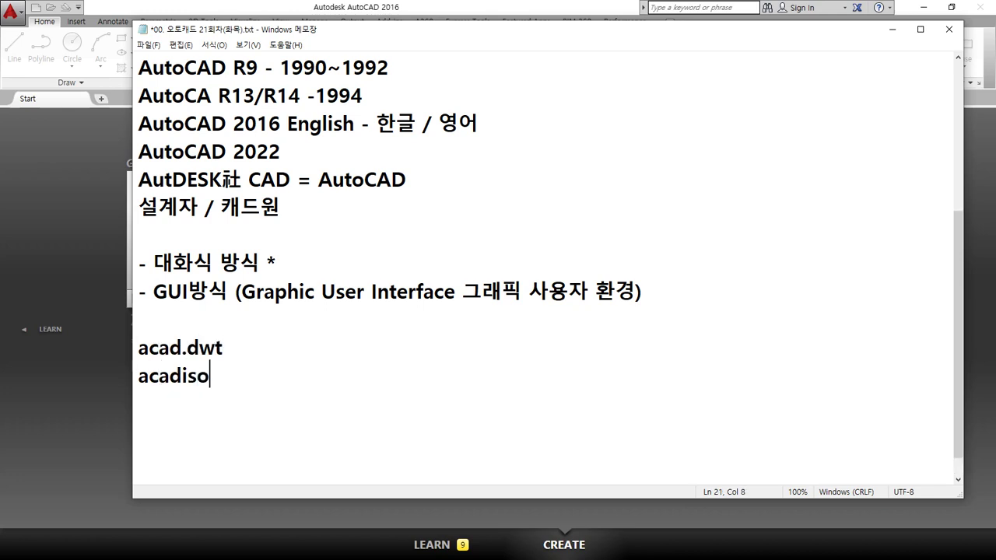
text(.dwt)
ctrl+scroll(544, 265, up, 2)
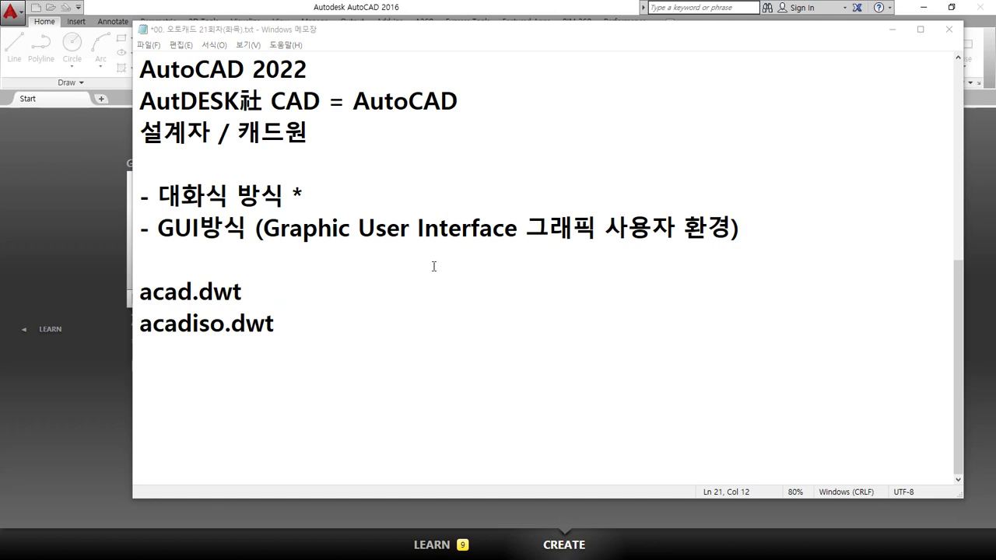
click(382, 302)
click(359, 335)
click(293, 285)
click(315, 316)
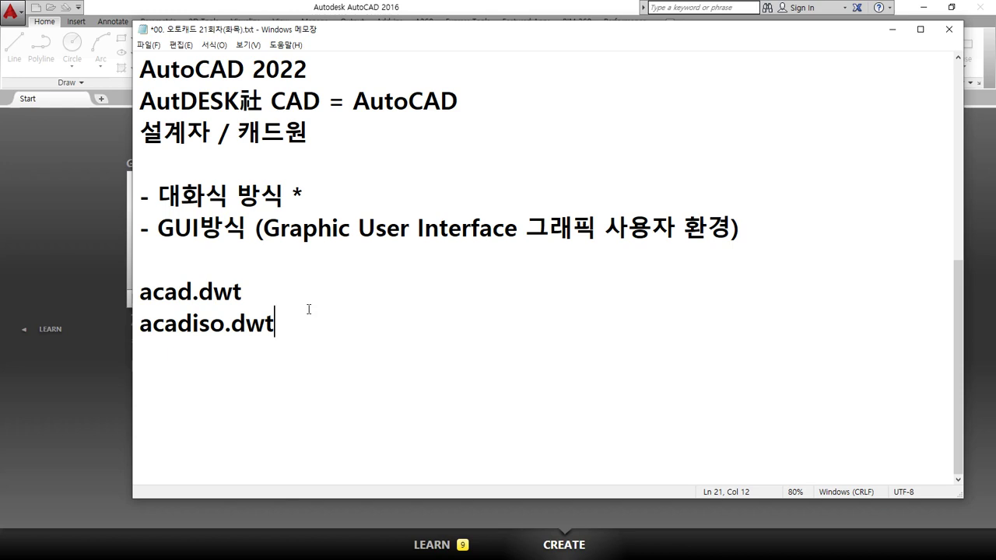
Step: Insert the heading line "단위" above the "acad.dwt" line in the notes
key(Up)
key(Up)
key(Return)
text(ek)
key(BackSpace)
key(BackSpace)
key(Hangul)
text(단ㅇㅜㅣ)
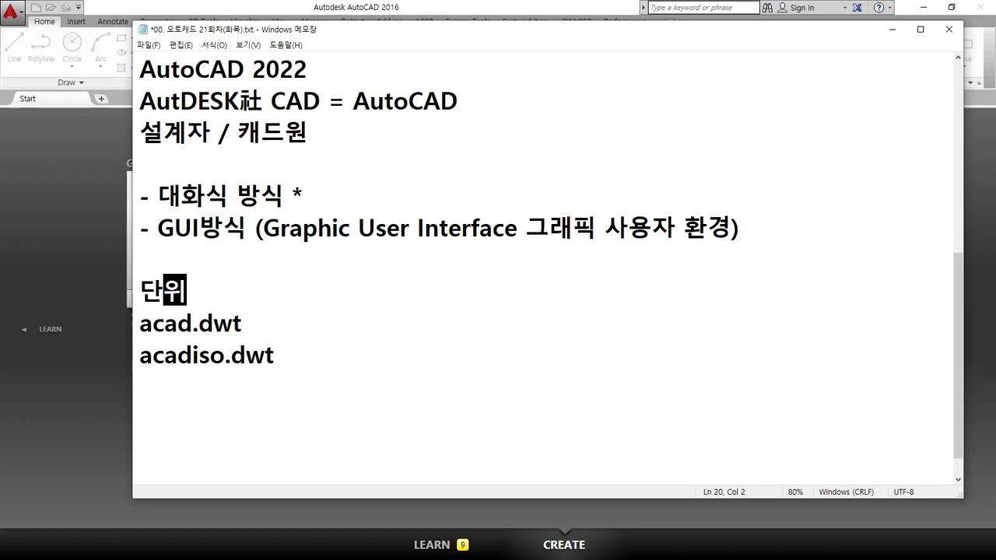
Step: Append "- mm" to the acadiso.dwt line and "- inch" to the acad.dwt line
key(Down)
key(Down)
key(End)
text(mm)
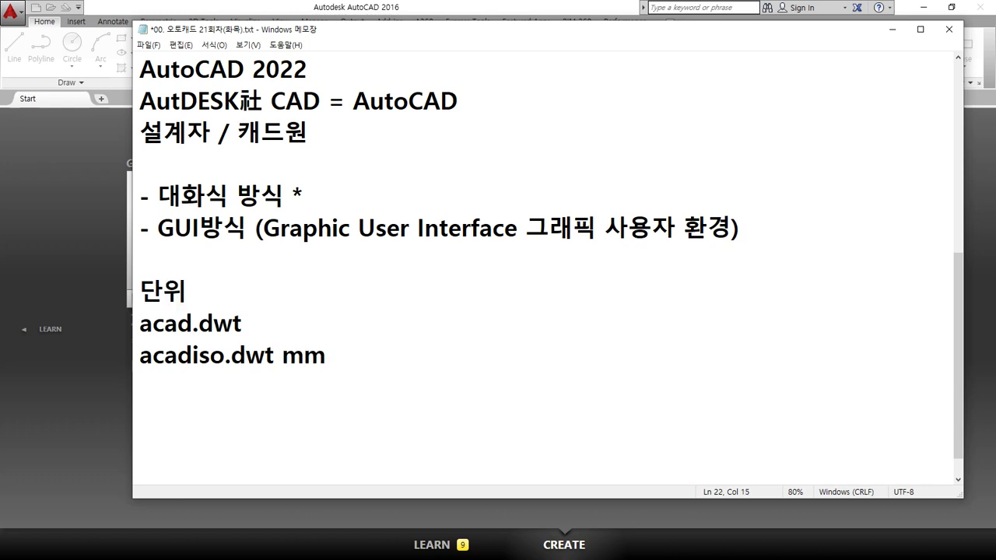
key(Left)
key(Left)
key(Left)
text(-)
key(Up)
text(- inch)
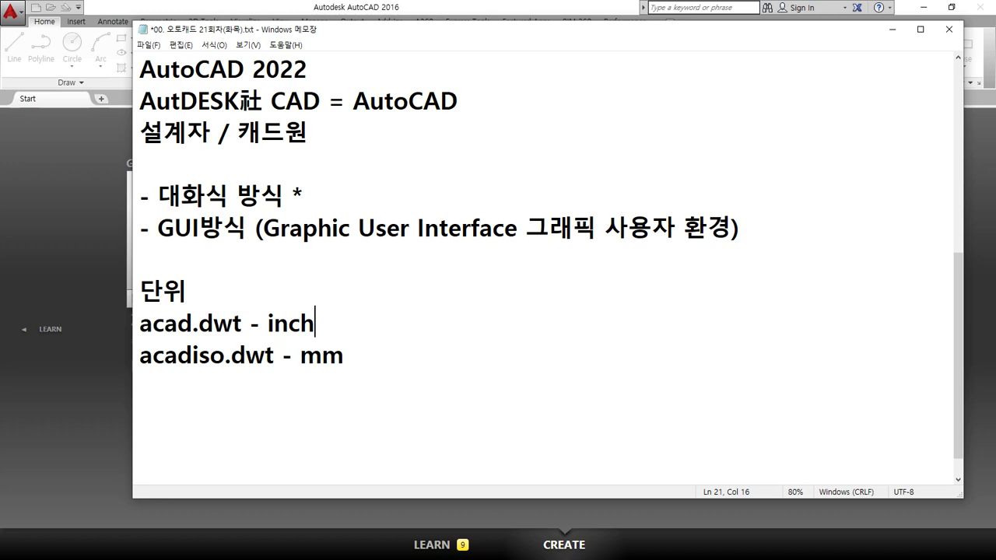
Step: Extend the acad.dwt line with "/ feet" and the acadiso.dwt line with "/ cm / m"
text(0)
key(BackSpace)
key(Down)
key(End)
key(Up)
text(/ feet)
key(Down)
text(/ )
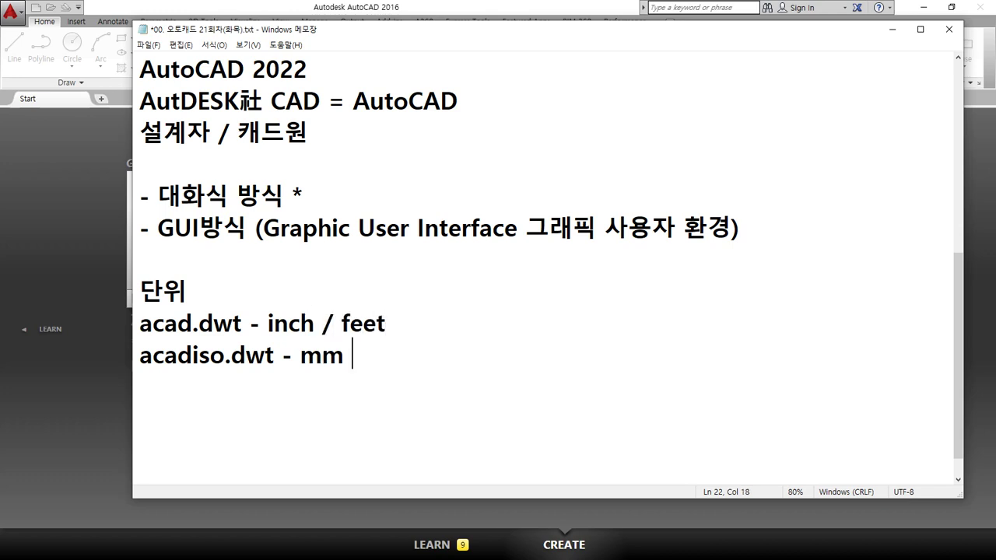
text(cm / m)
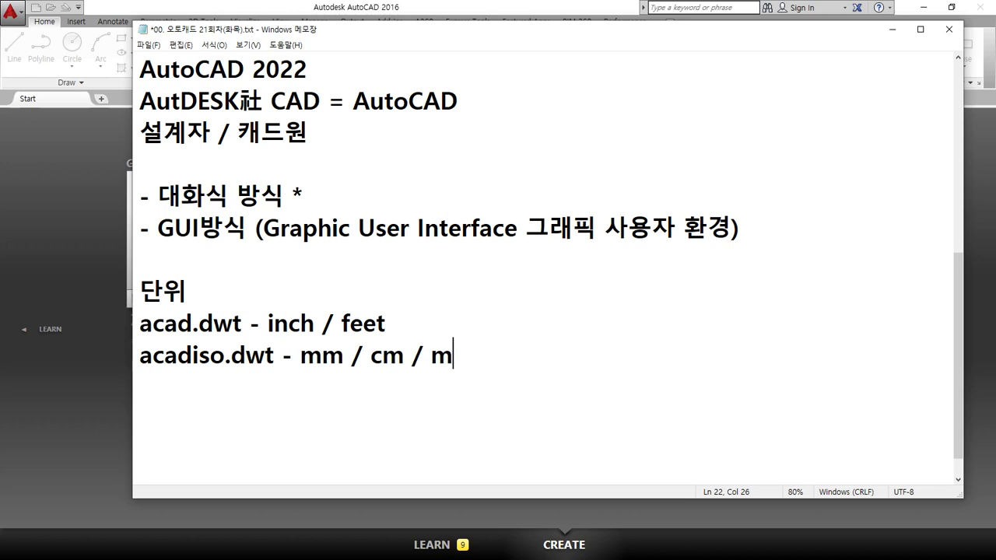
Step: Add the line "KS - 설계의 기본단위 : mm" below the acadiso.dwt line
key(Return)
text(t)
key(BackSpace)
text(설계의 기본단위 : mm)
key(Home)
text(KS -)
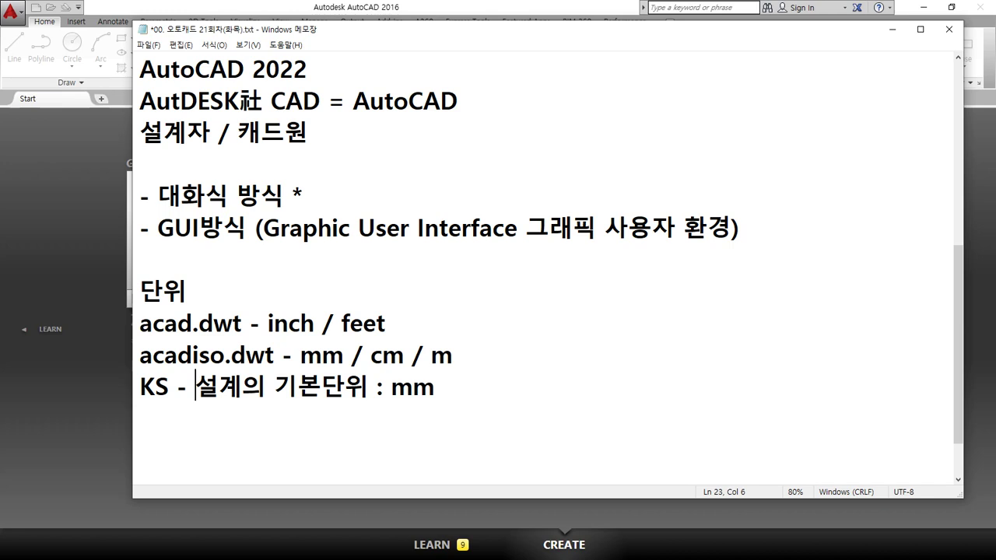
Step: Add the line "ISO - 국제공업표준기구" below the KS line
key(Down)
text(ISO)
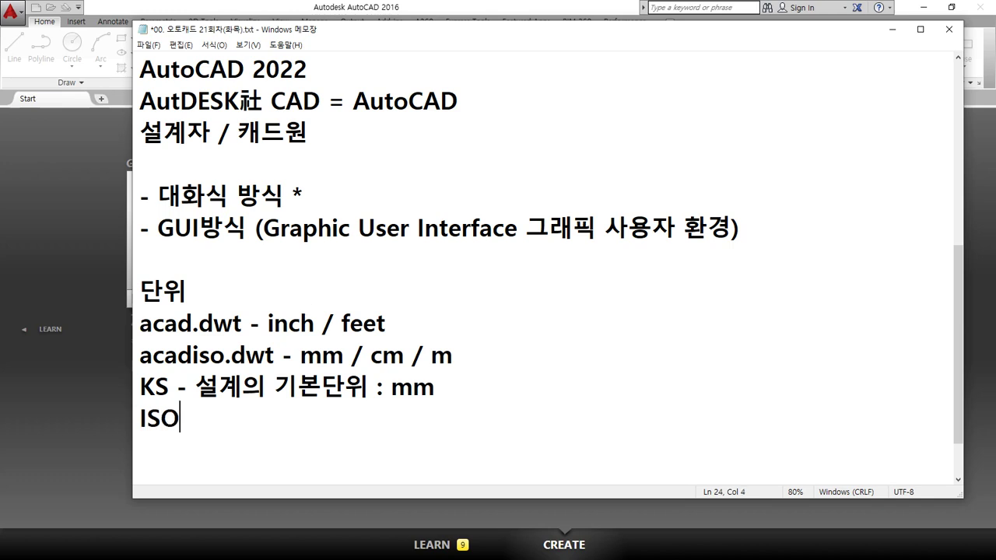
text(-)
text(국제)
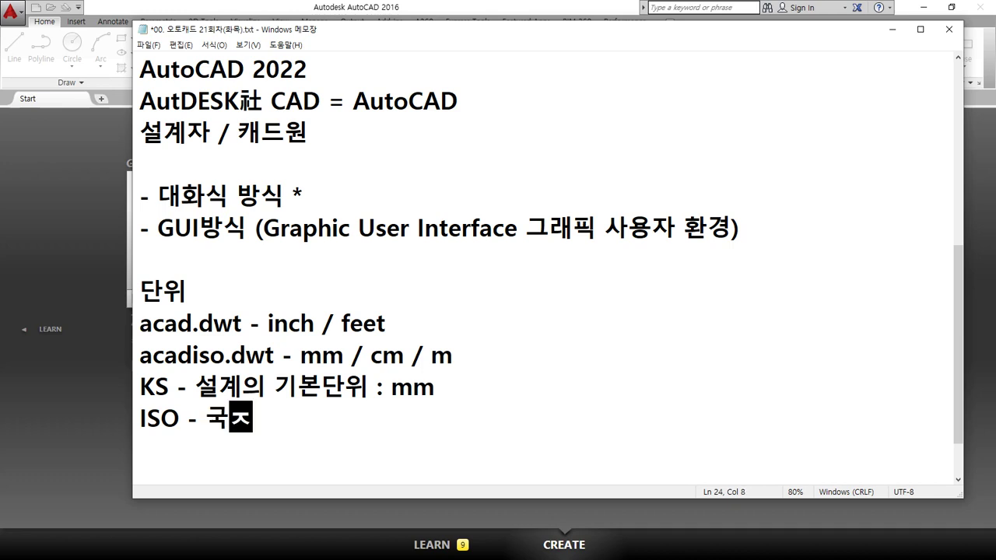
text(공업)
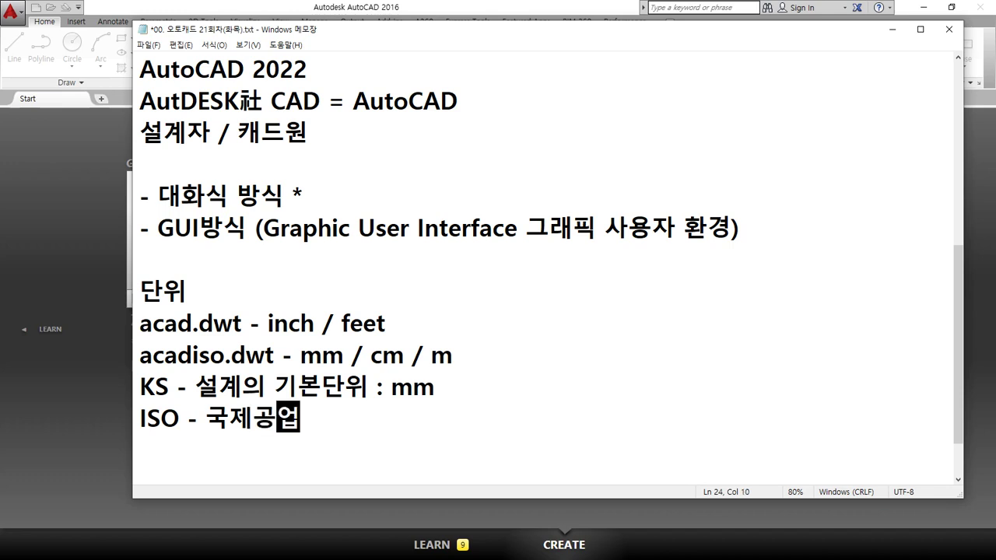
text(표준기국)
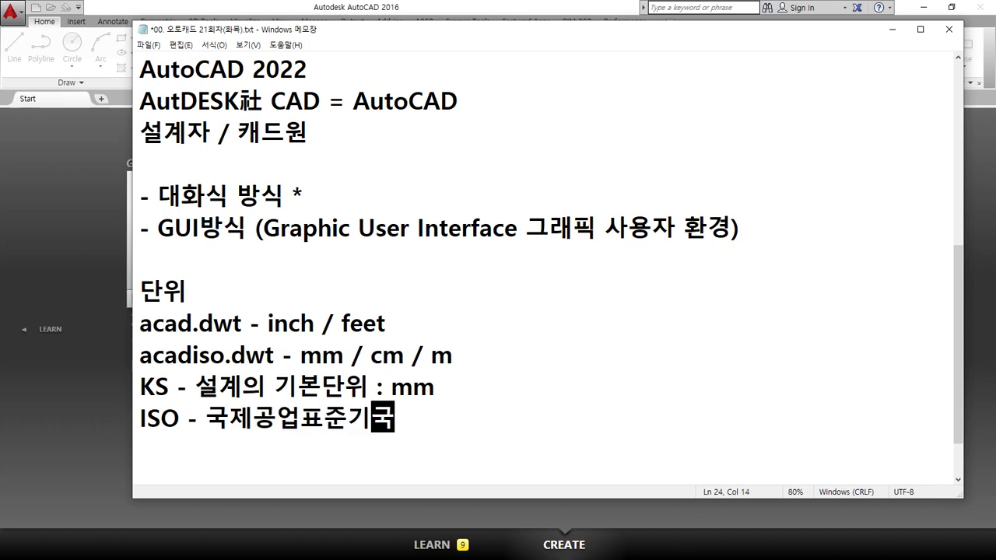
key(BackSpace)
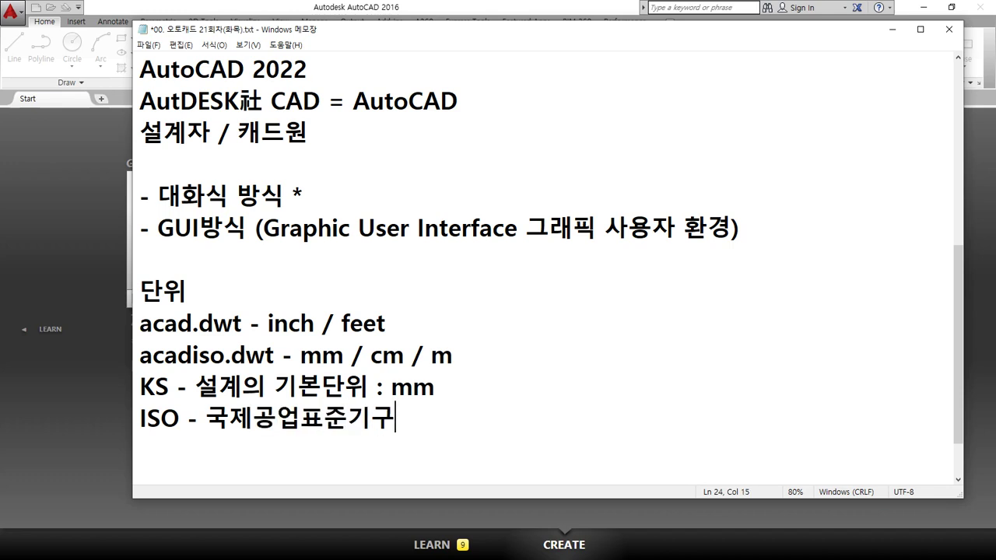
Step: Add the lines "JIS - 일본", "DIN - 독일" and "ANSI - 미국 - NASA - ISO", and append ": mm" to the ISO line
key(Return)
text(JIS)
key(Return)
text(I - 미국 -  NASA - ISO)
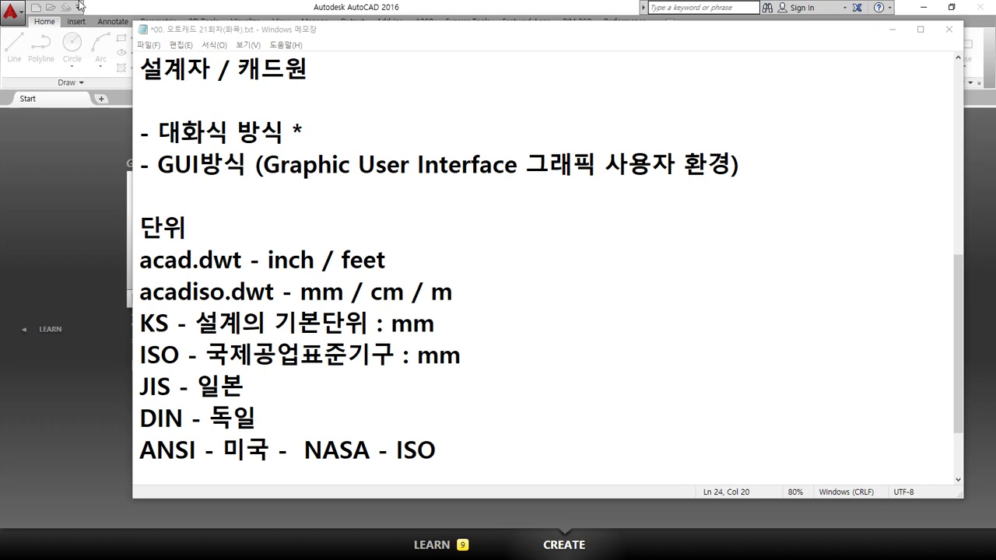
click(506, 445)
Step: Return to AutoCAD, create the new drawing from the acadiso.dwt template, and move the floating command line further down the drawing area
click(87, 219)
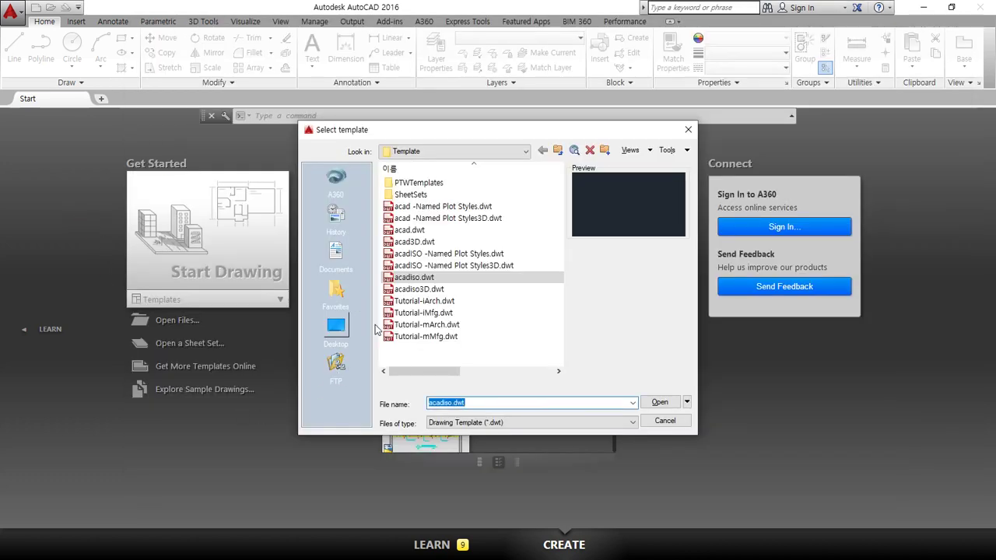
click(435, 277)
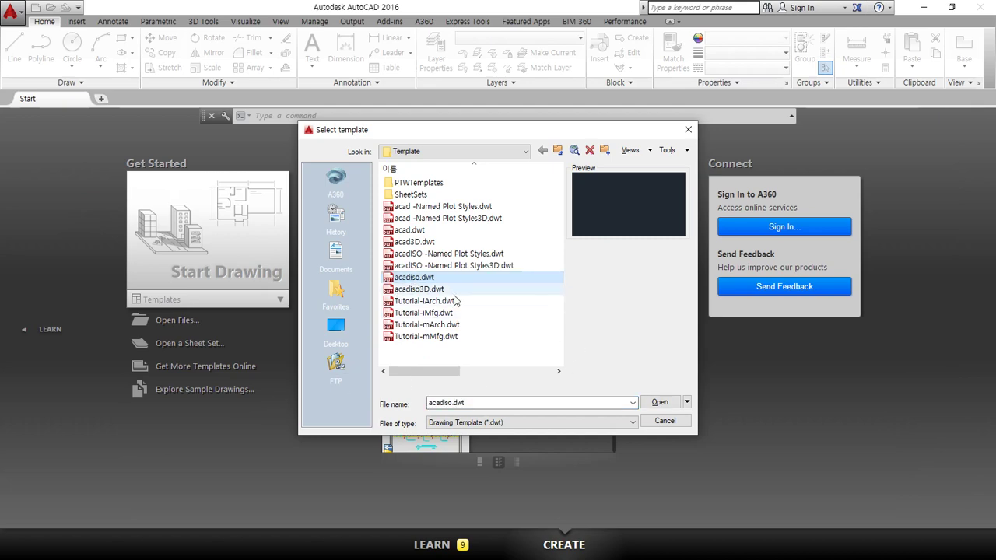
click(658, 401)
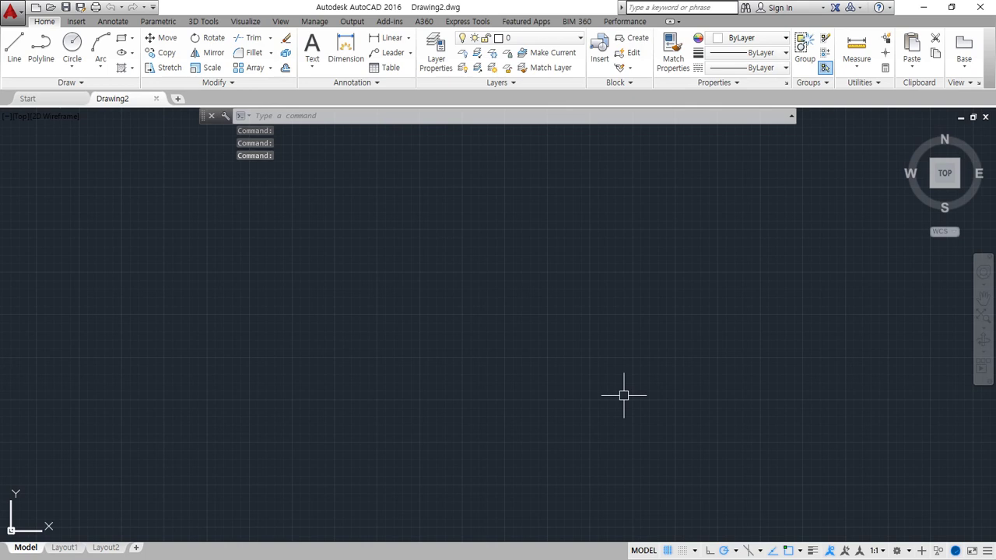
drag(206, 116, 215, 205)
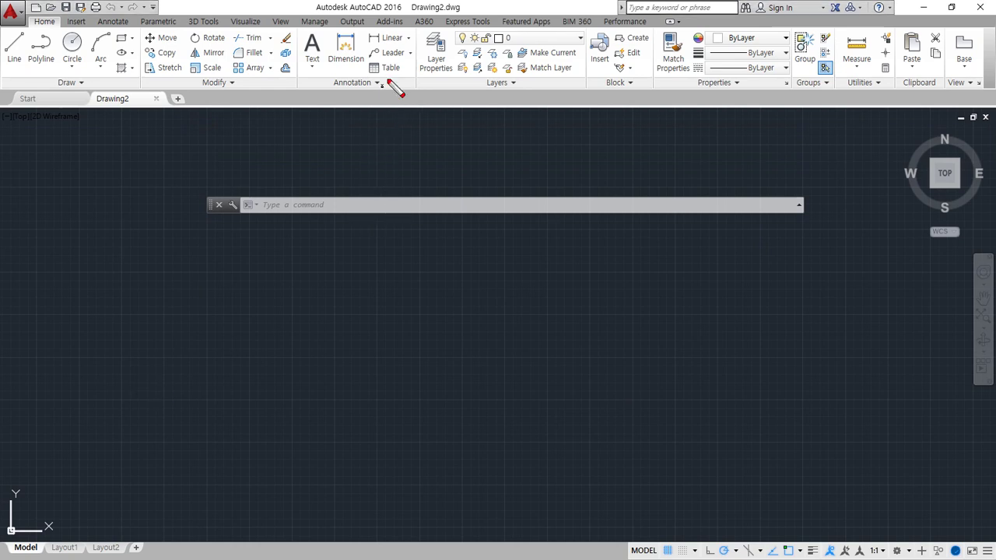
mouse_move(208, 109)
mouse_down()
mouse_move(122, 83)
mouse_move(284, 35)
mouse_move(579, 41)
mouse_move(700, 92)
mouse_move(213, 99)
mouse_move(236, 35)
mouse_up()
drag(311, 37, 267, 82)
drag(437, 35, 389, 81)
drag(563, 34, 518, 84)
drag(627, 39, 593, 95)
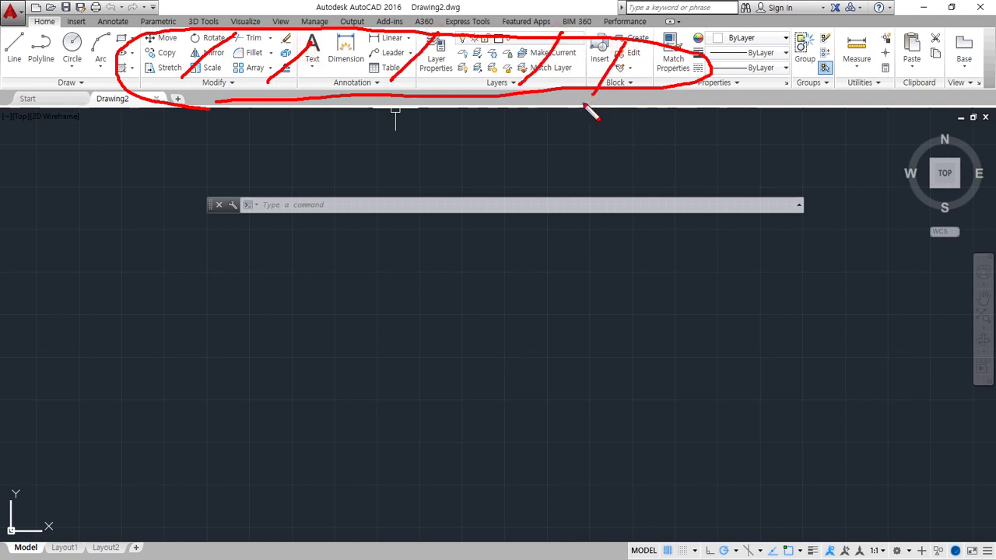
key(Escape)
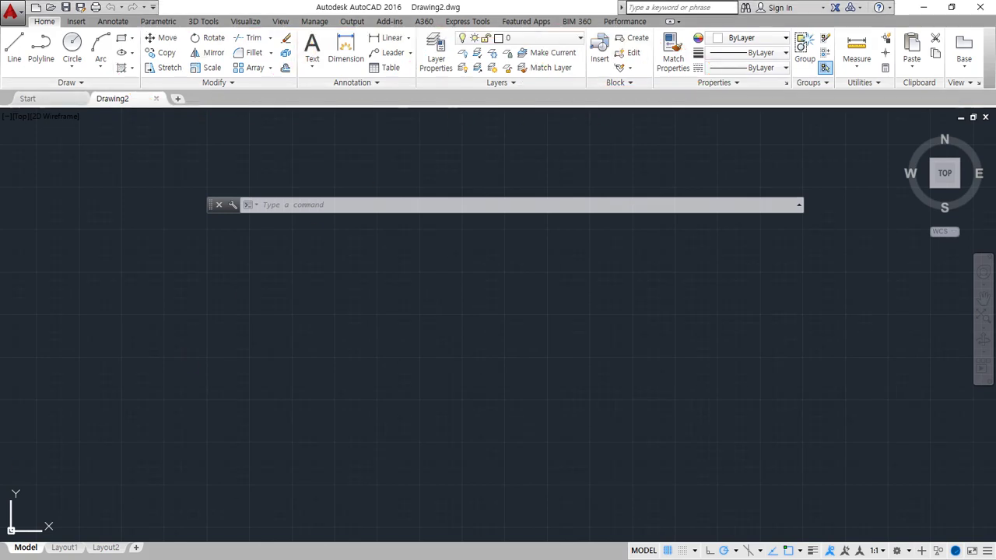
Step: Switch to the Notepad notes and add the line "Ribbon 메뉴" after a blank line at the end
key(alt+Tab)
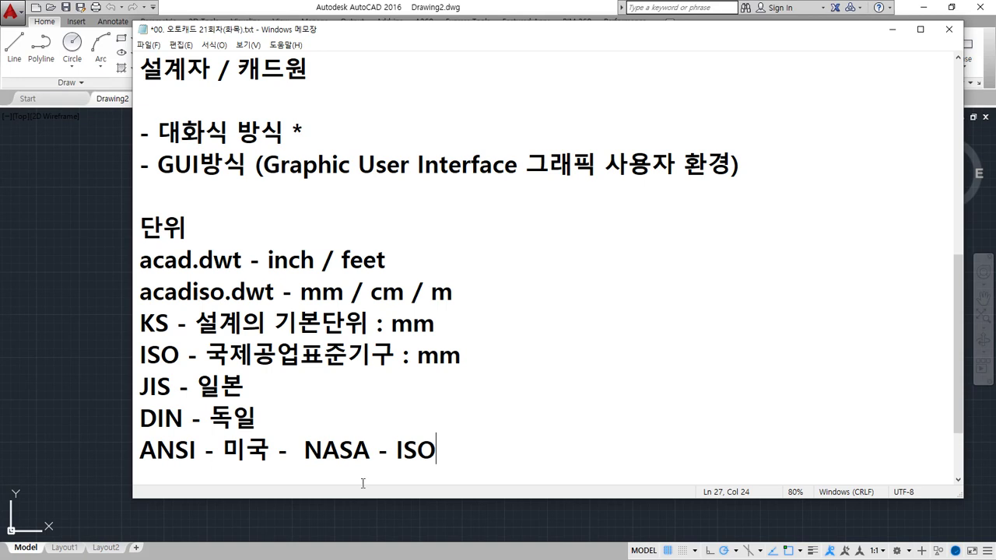
key(Return)
key(Return)
text(Ribbon)
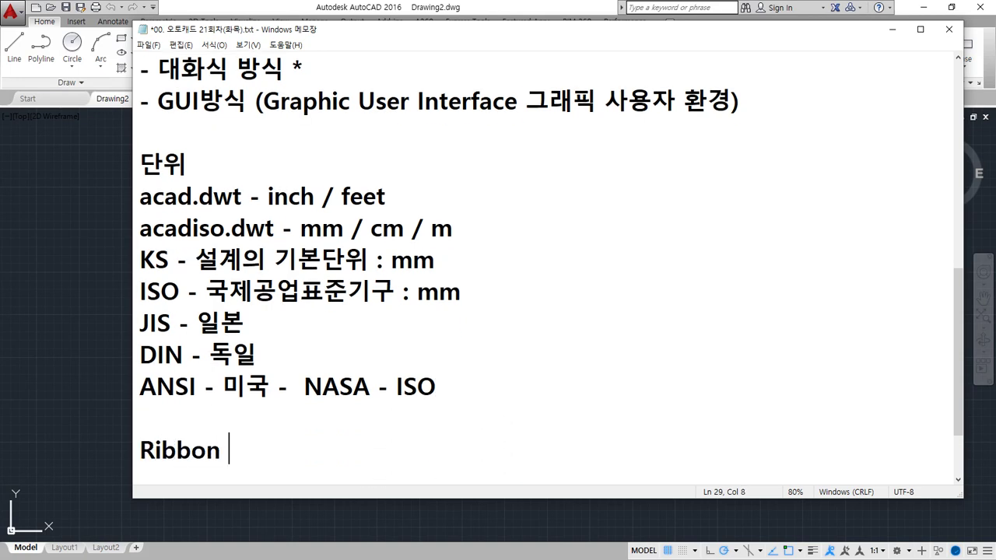
text( 메뉴)
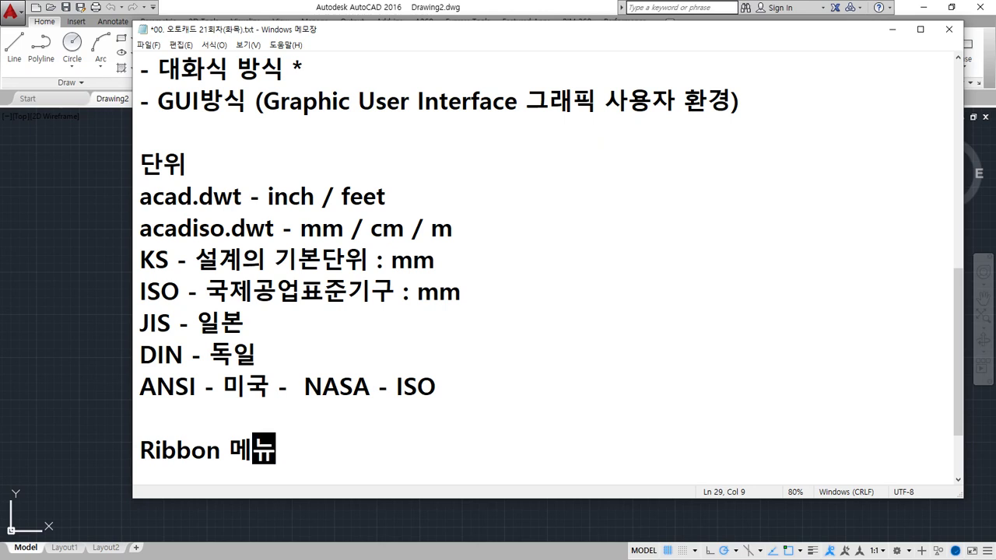
key(alt)
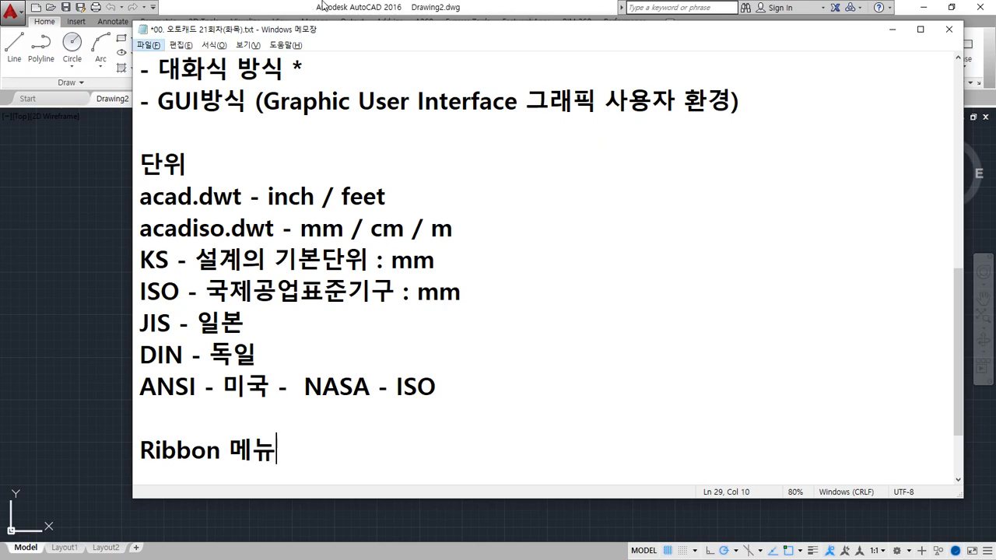
Step: Switch to AutoCAD, dock the command line along the lower edge of the drawing area, and undock it to float near the upper edge
click(130, 200)
mouse_move(254, 230)
mouse_down()
mouse_move(258, 189)
mouse_move(549, 181)
mouse_move(803, 198)
mouse_move(677, 235)
mouse_move(300, 240)
mouse_up()
key(Return)
key(Return)
key(Return)
mouse_move(214, 235)
mouse_down()
mouse_move(242, 212)
mouse_move(234, 227)
mouse_move(252, 506)
mouse_move(140, 551)
mouse_up()
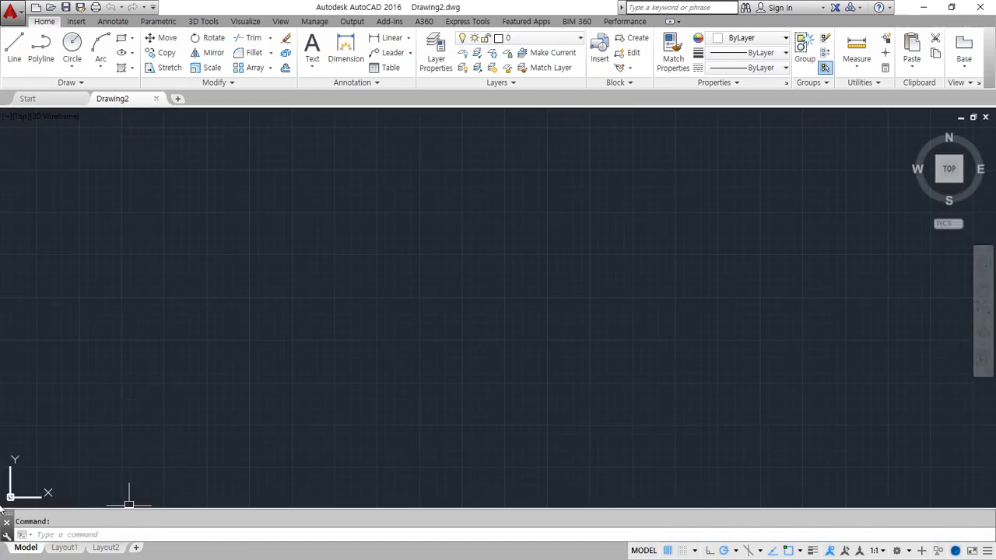
mouse_move(6, 520)
mouse_down()
mouse_move(114, 448)
mouse_move(183, 486)
mouse_move(286, 137)
mouse_move(246, 115)
mouse_up()
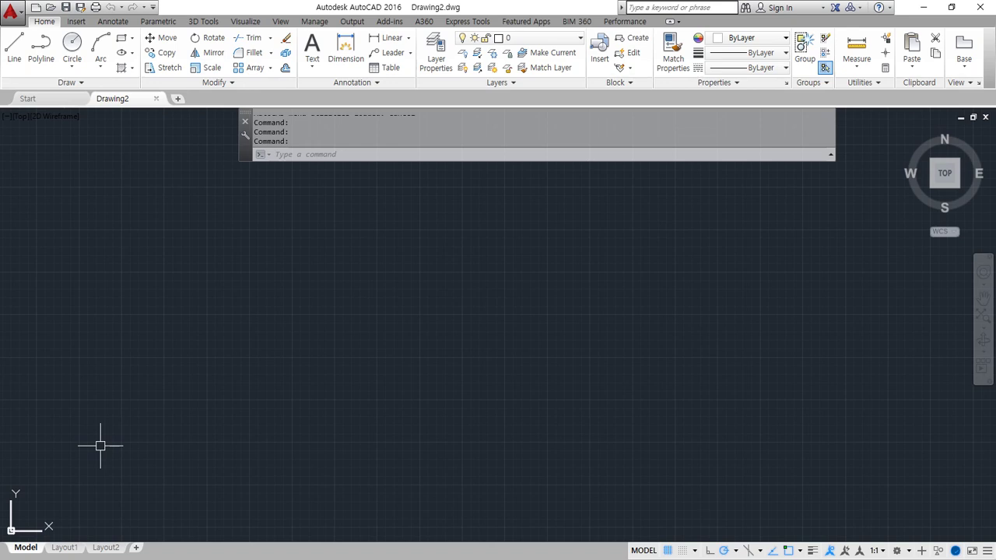
mouse_move(352, 154)
mouse_down()
mouse_move(360, 138)
mouse_move(341, 148)
mouse_move(355, 200)
mouse_move(345, 195)
mouse_move(346, 222)
mouse_up()
key(Escape)
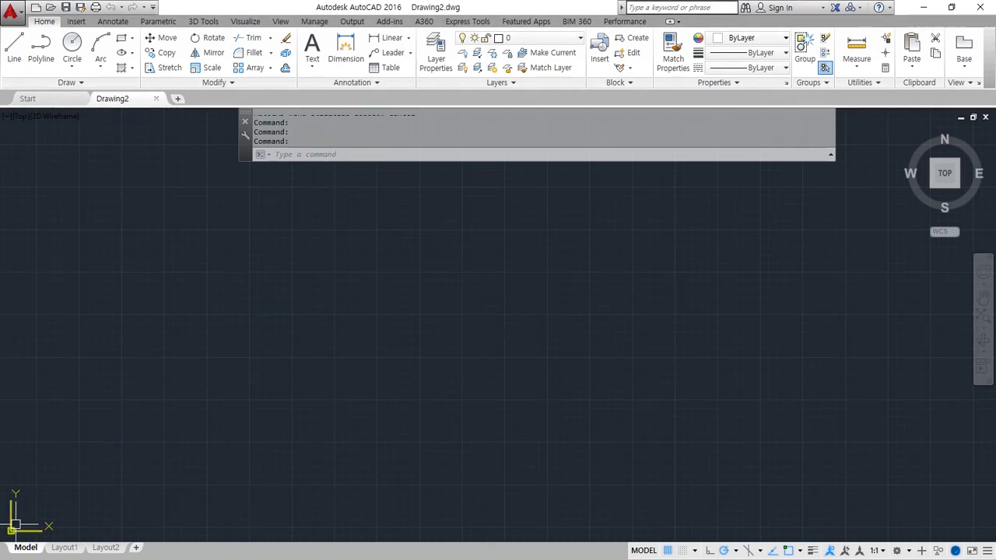
Step: Switch to the Notepad notes and add the line "Command Line - 명령줄 Ctrl + 9" below the Ribbon line
key(alt+Tab)
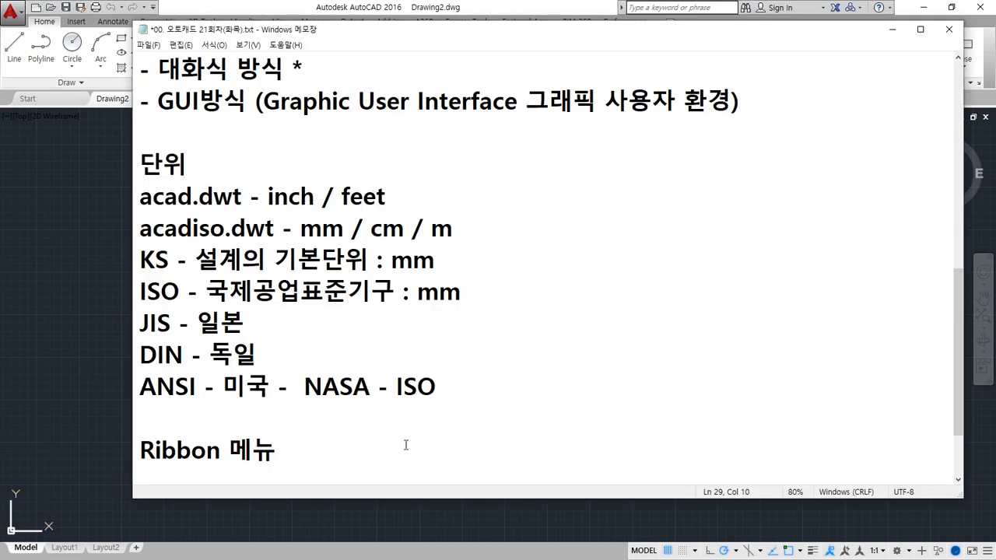
key(Return)
text(ㅊ)
key(BackSpace)
text(Command L)
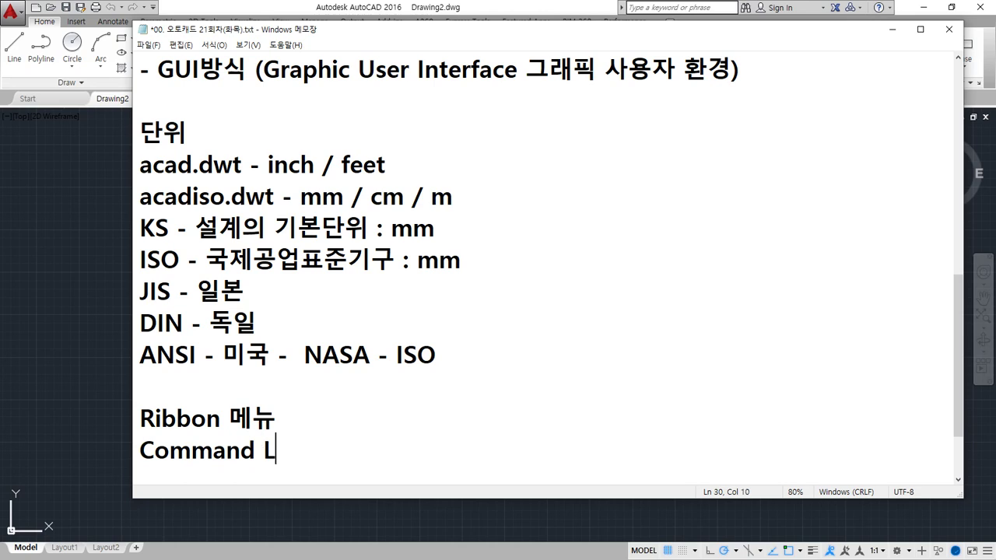
text(ine - ㅁ)
text(명령줄)
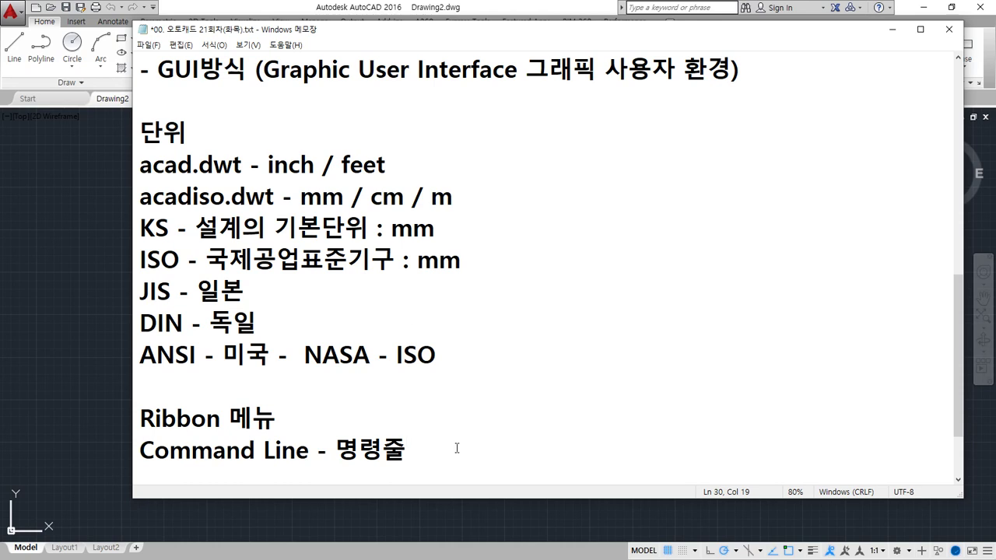
text(Ctrl + 9)
Step: Switch to AutoCAD, hide the command line window, and display it again
click(56, 254)
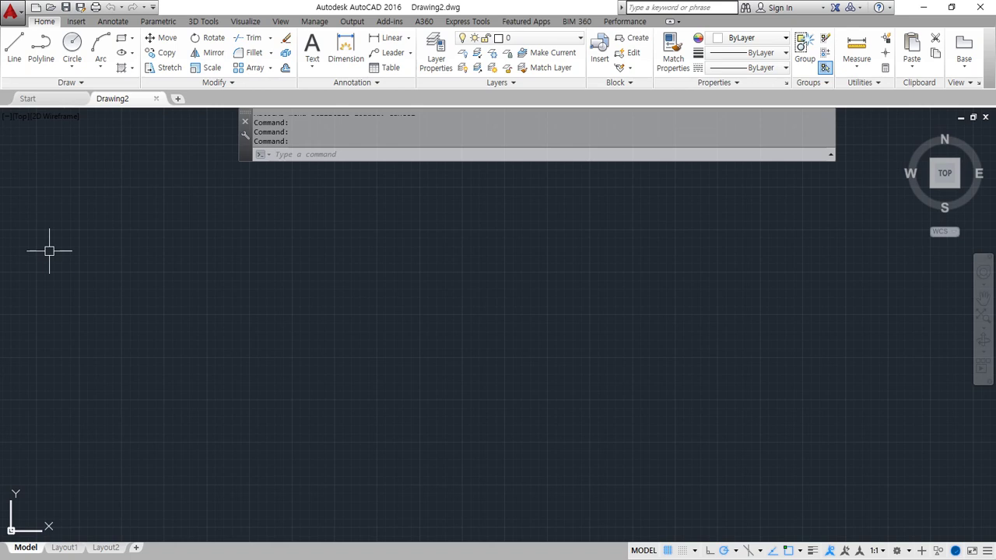
key(ctrl+9)
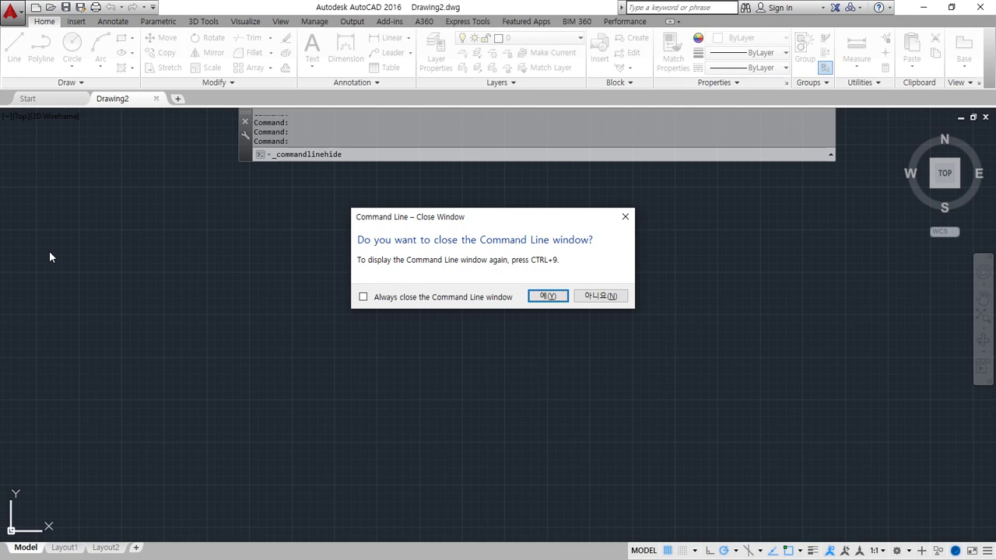
click(546, 296)
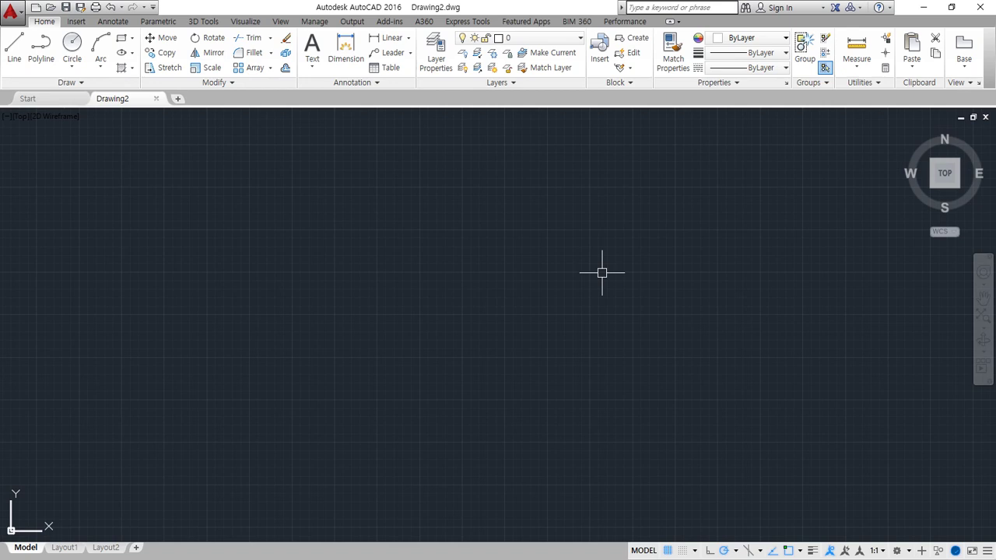
key(ctrl+9)
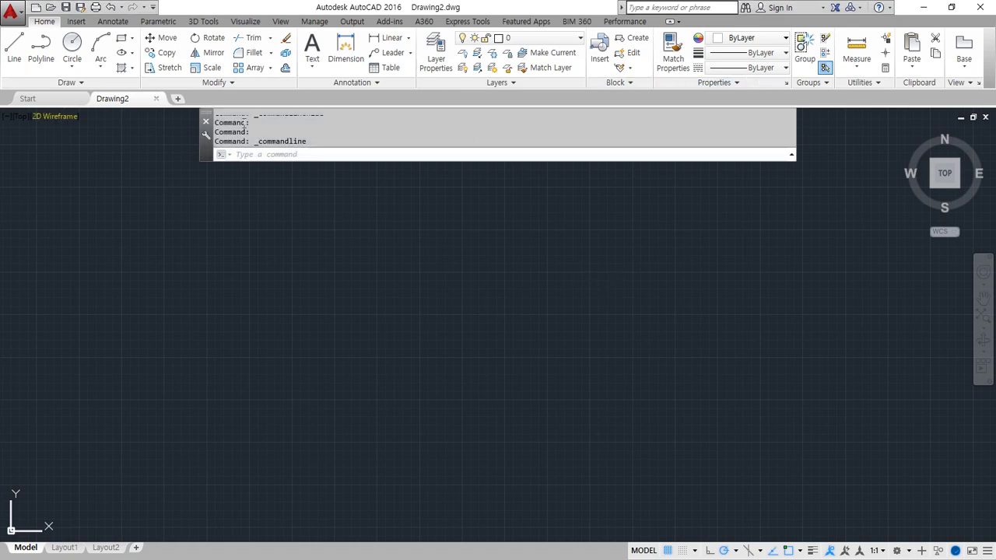
Step: Dock the command line along the lower edge of the drawing area and adjust its height to show three history lines
click(205, 111)
mouse_move(205, 111)
mouse_down()
mouse_move(216, 218)
mouse_move(205, 343)
mouse_move(203, 222)
mouse_move(225, 269)
mouse_move(264, 533)
mouse_move(263, 509)
mouse_up()
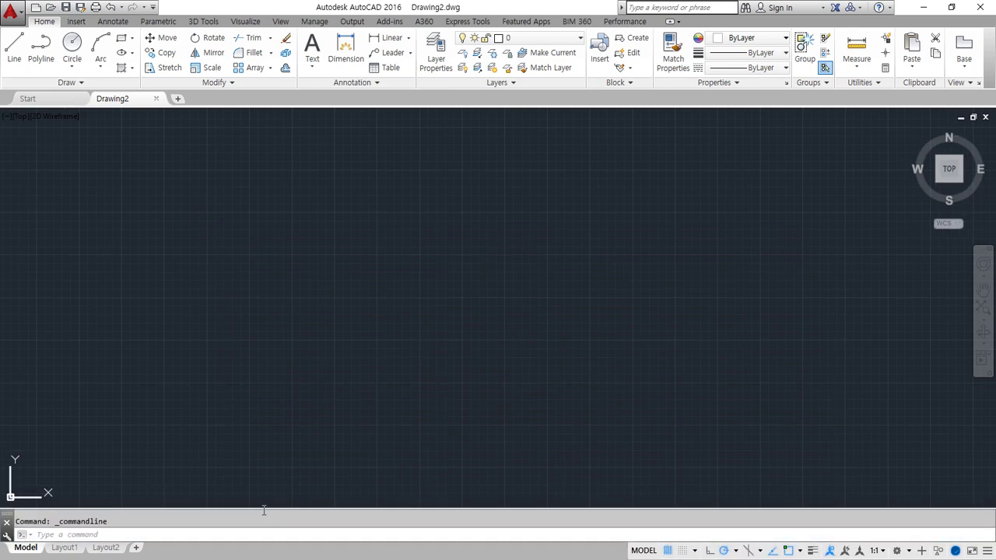
drag(354, 508, 357, 486)
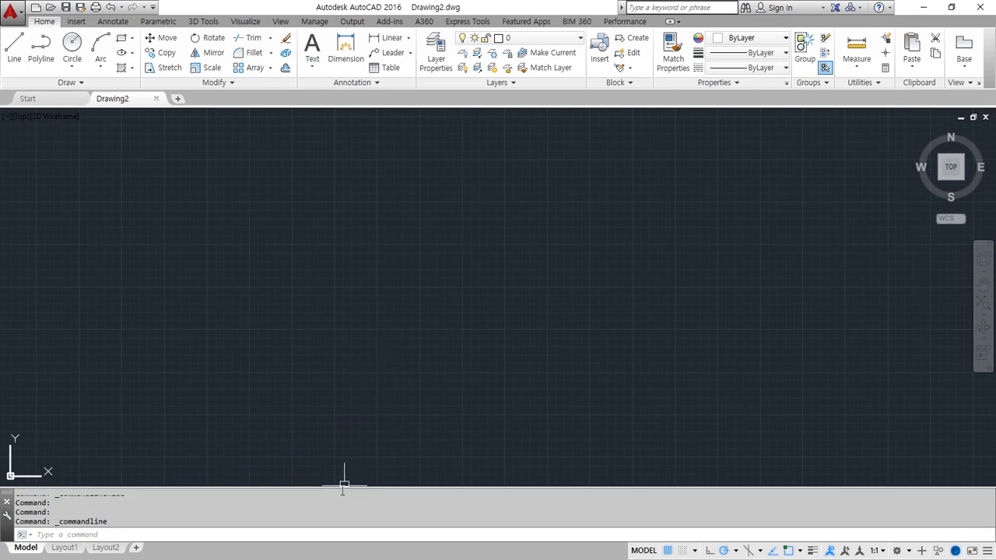
drag(343, 486, 339, 495)
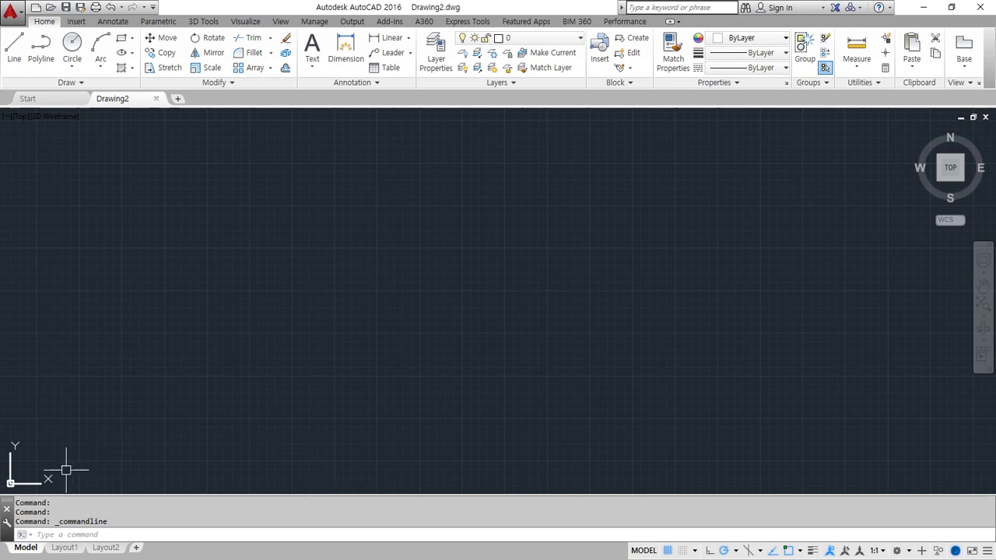
Step: Undock the command line to float in the upper part of the drawing area, and dock it again along the lower edge
mouse_move(10, 503)
mouse_down()
mouse_move(62, 498)
mouse_move(270, 204)
mouse_move(257, 207)
mouse_move(267, 218)
mouse_move(302, 196)
mouse_move(266, 185)
mouse_move(275, 212)
mouse_up()
key(Escape)
drag(484, 218, 503, 228)
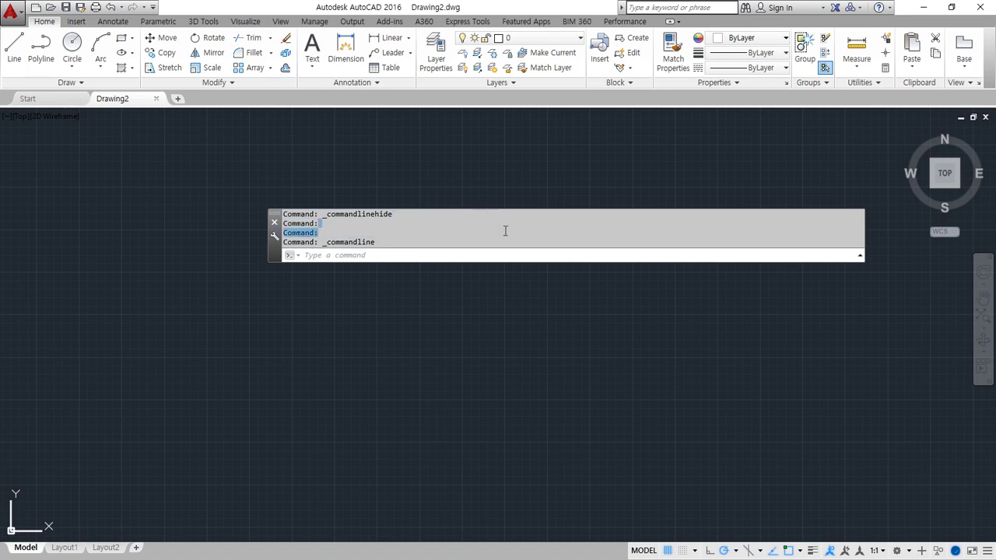
key(Escape)
mouse_move(273, 255)
mouse_down()
mouse_move(290, 232)
mouse_move(281, 217)
mouse_up()
key(ctrl+2)
mouse_move(302, 155)
mouse_down()
mouse_move(303, 224)
mouse_move(278, 233)
mouse_move(282, 178)
mouse_move(303, 157)
mouse_up()
key(Escape)
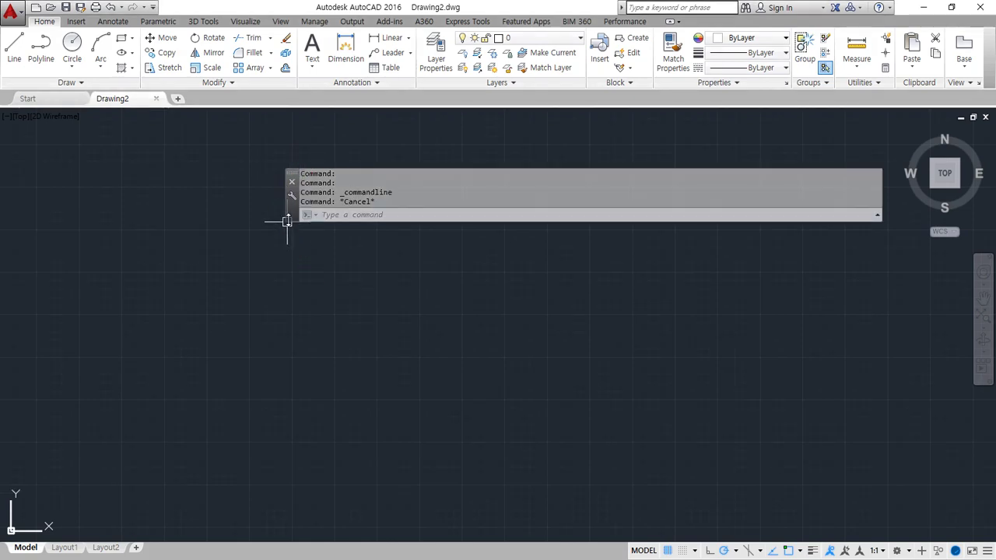
mouse_move(291, 215)
mouse_down()
mouse_move(193, 235)
mouse_move(310, 348)
mouse_move(290, 268)
mouse_move(298, 537)
mouse_up()
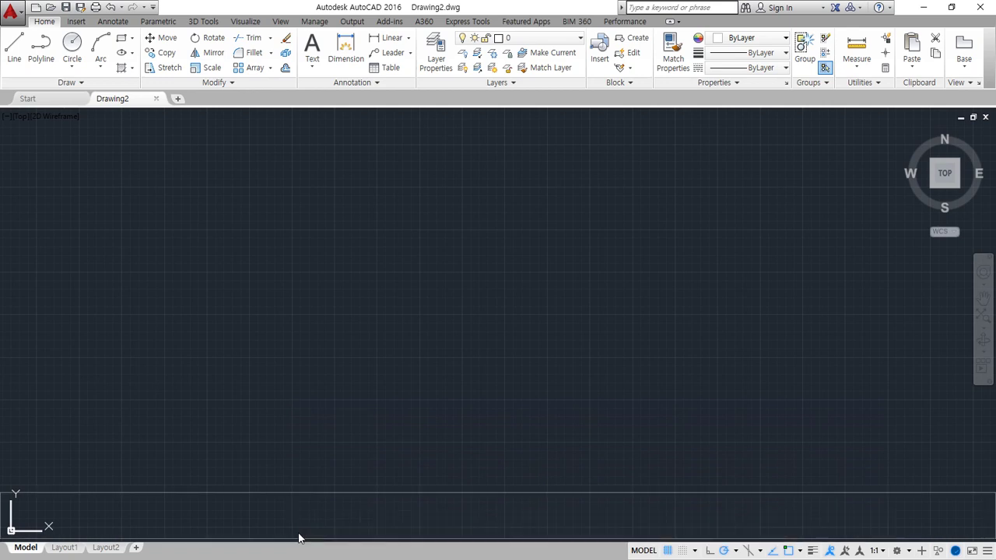
drag(299, 538, 297, 537)
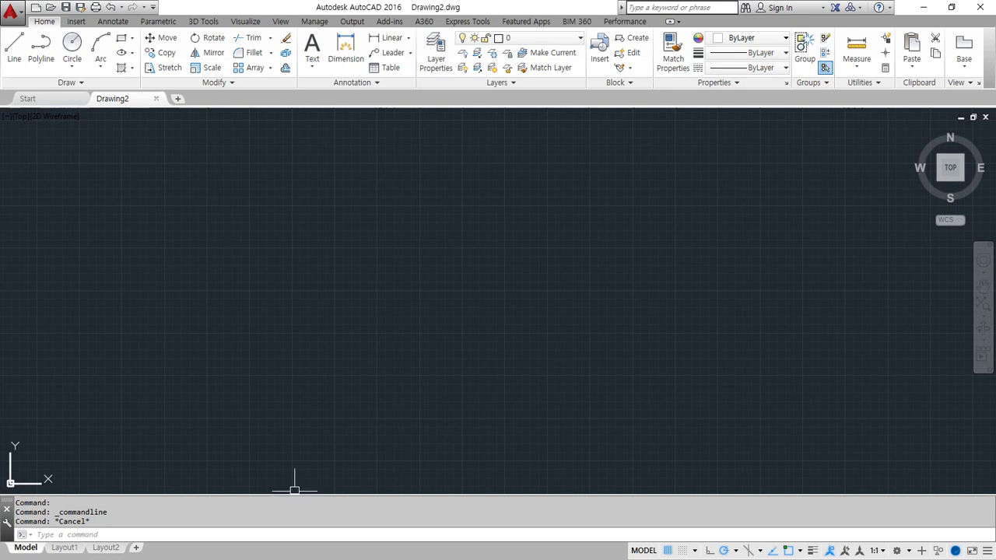
Step: Dock the command line above the ribbon, and undock it to float as a single-line bar near the drawing area's upper edge
mouse_move(7, 506)
mouse_down()
mouse_move(54, 476)
mouse_move(233, 115)
mouse_up()
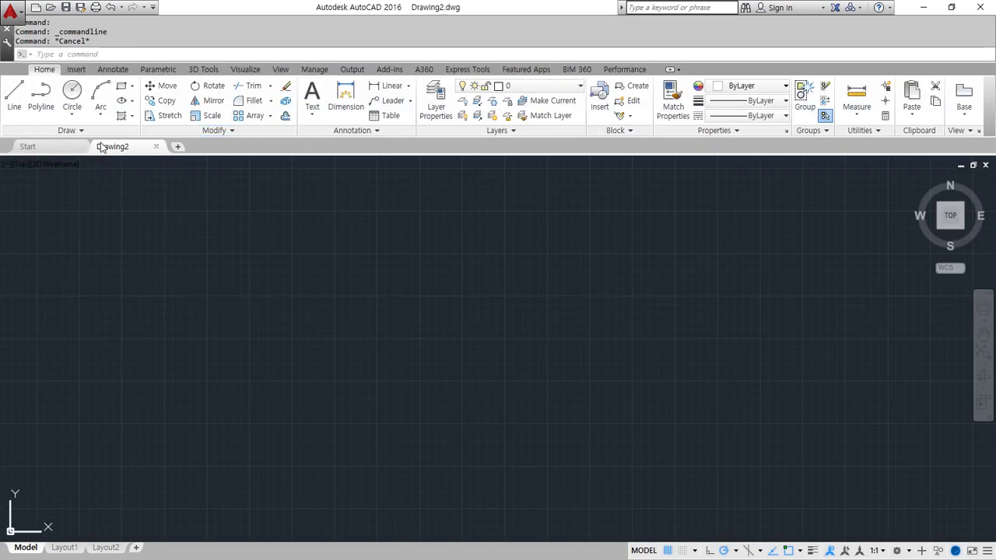
click(6, 56)
key(ctrl+9)
mouse_move(76, 172)
mouse_down()
mouse_move(192, 170)
mouse_move(199, 158)
mouse_up()
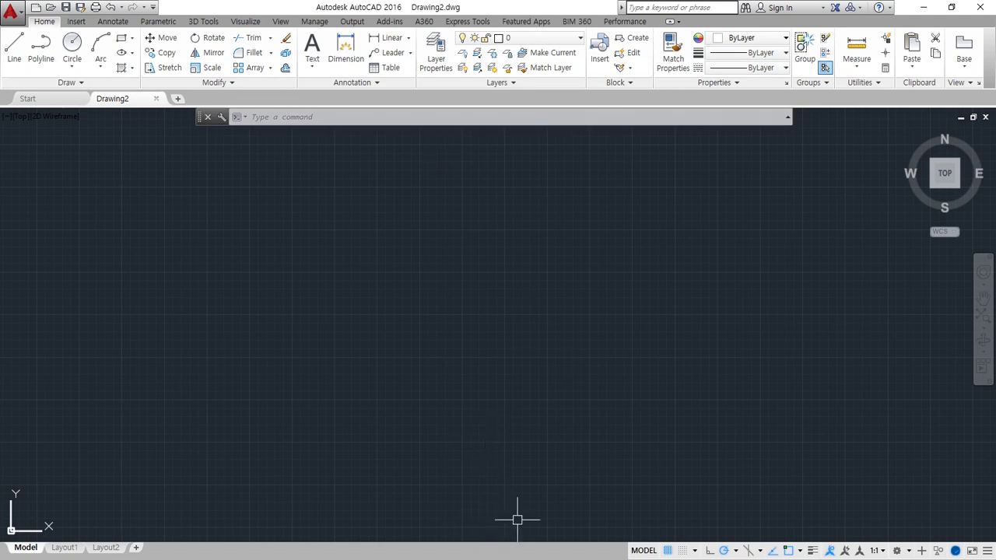
mouse_move(548, 535)
mouse_down()
mouse_move(451, 470)
mouse_move(549, 543)
mouse_up()
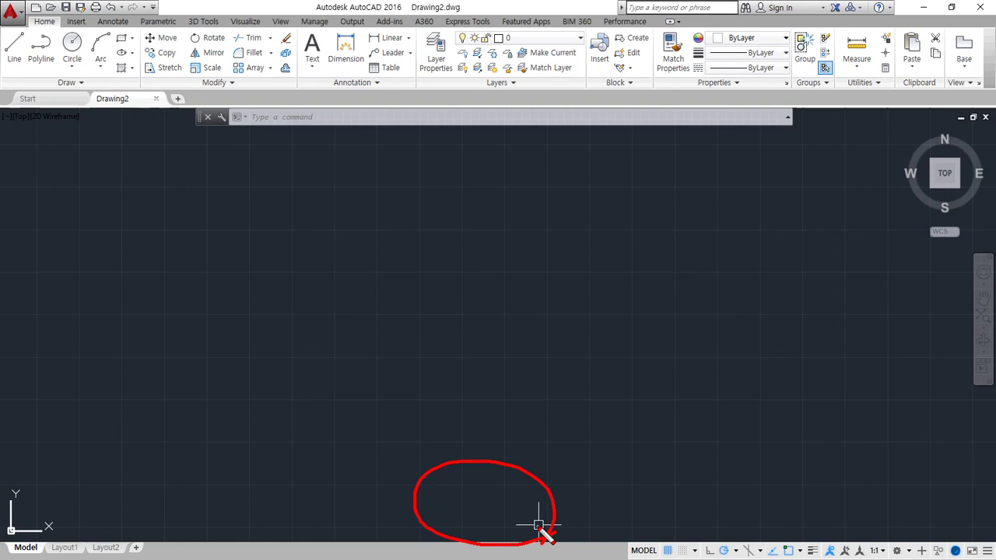
mouse_move(227, 134)
mouse_down()
mouse_move(219, 168)
mouse_move(356, 174)
mouse_move(357, 125)
mouse_up()
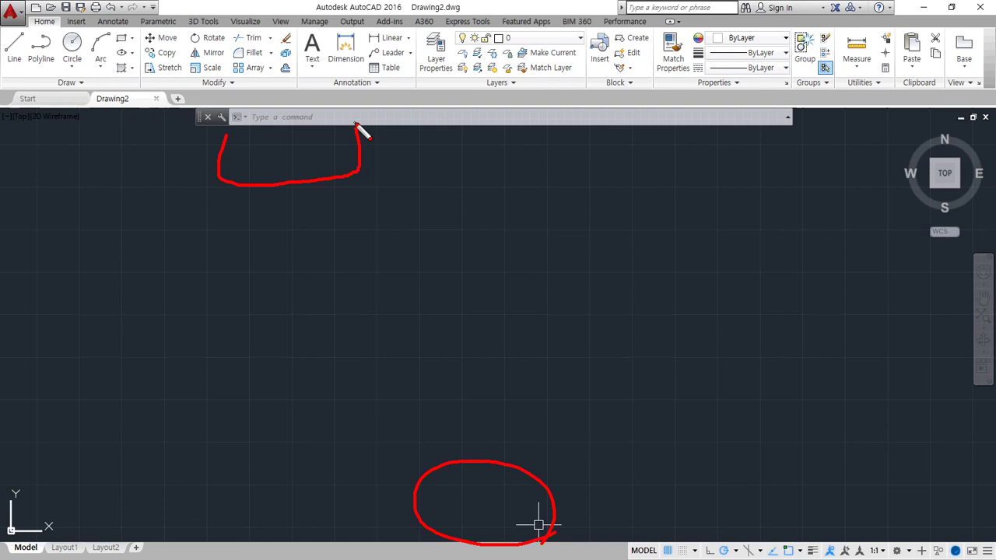
key(Escape)
Step: Dock the command line along the lower edge of the drawing area, float it just above that edge, and dock it again
mouse_move(200, 116)
mouse_down()
mouse_move(240, 513)
mouse_move(242, 550)
mouse_move(231, 550)
mouse_up()
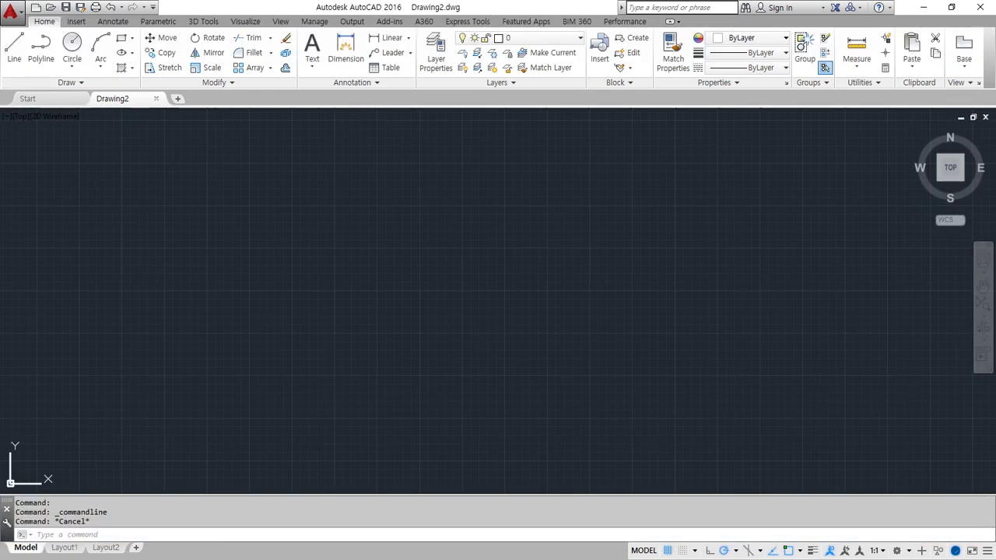
mouse_move(9, 505)
mouse_down()
mouse_move(62, 489)
mouse_move(138, 529)
mouse_move(216, 532)
mouse_move(230, 490)
mouse_move(236, 511)
mouse_up()
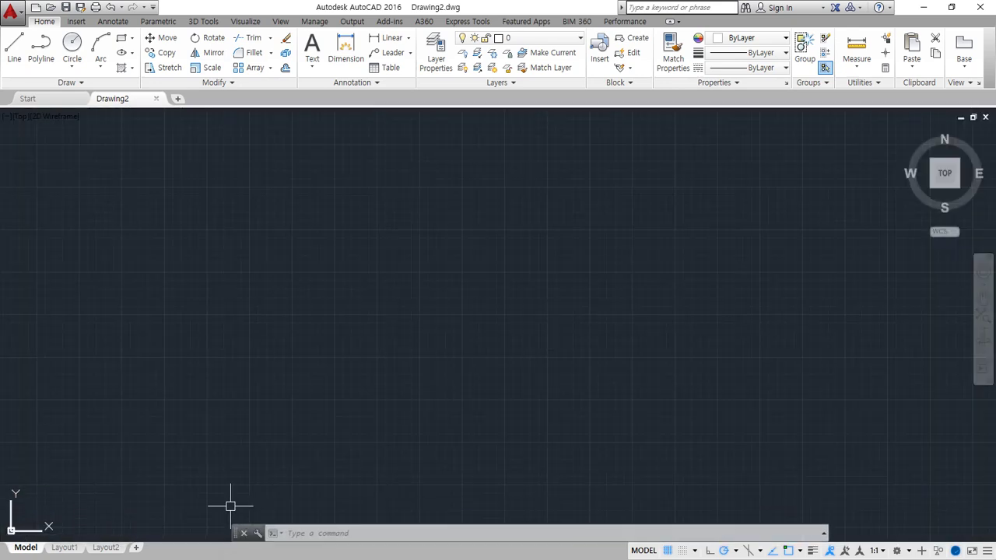
drag(240, 531, 230, 552)
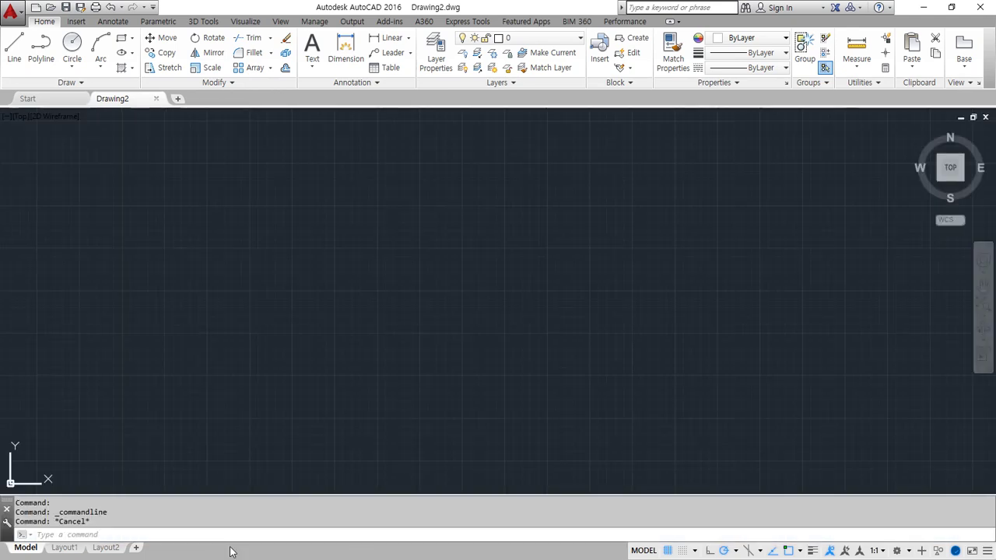
Step: Float the command line near the upper edge of the drawing area and enlarge its height to show one history line
mouse_move(9, 505)
mouse_down()
mouse_move(109, 435)
mouse_move(194, 148)
mouse_move(222, 119)
mouse_up()
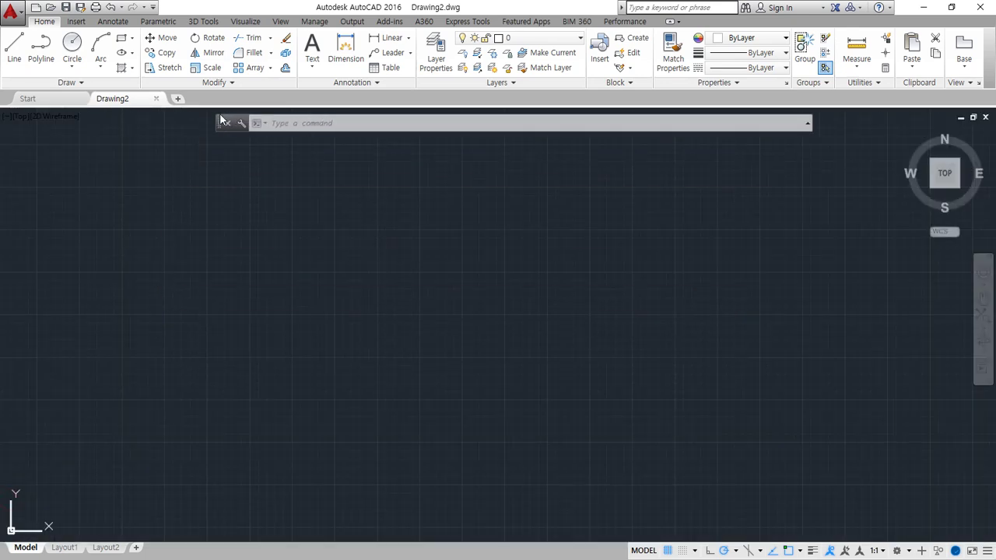
click(381, 132)
key(Escape)
key(Escape)
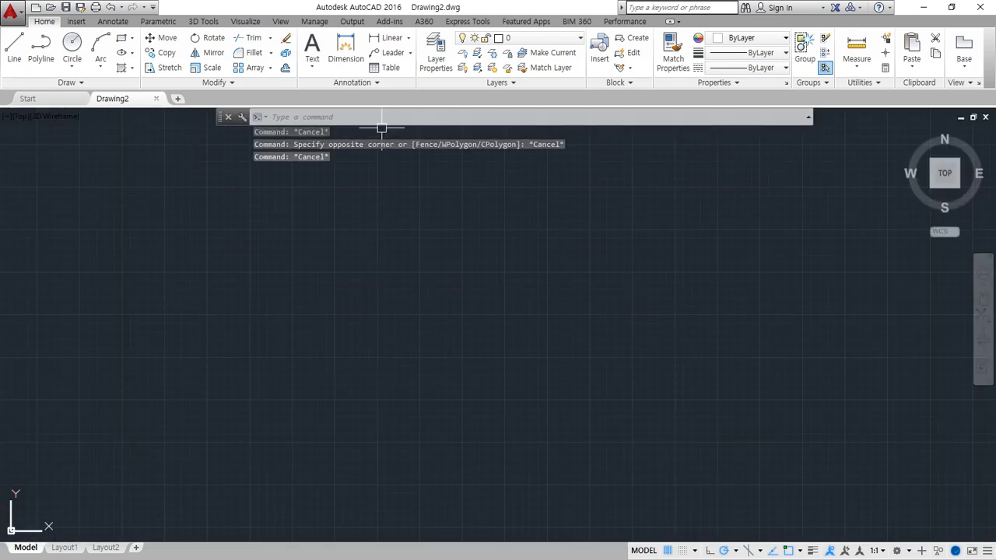
drag(382, 124, 384, 136)
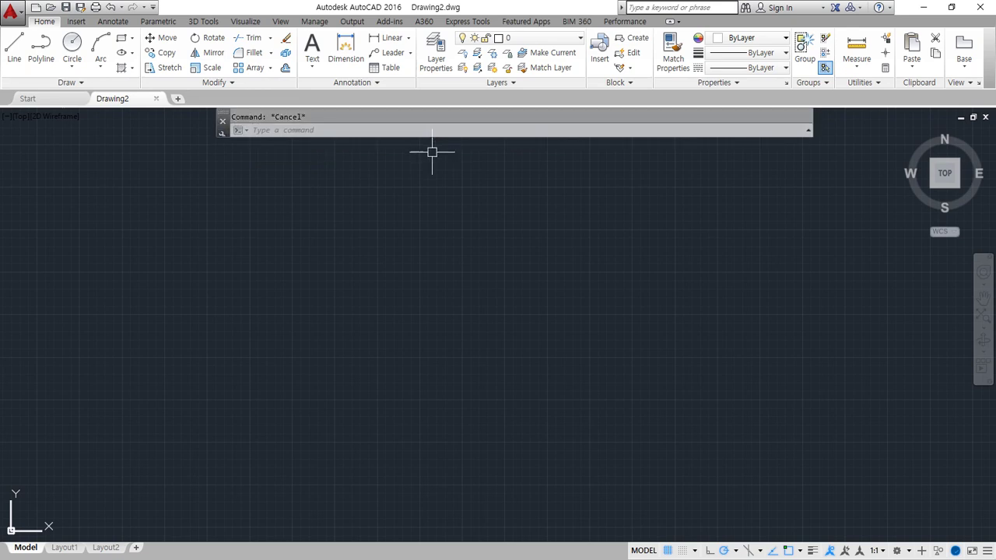
Step: Close the ribbon by running the RIBBONCLOSE command
click(410, 129)
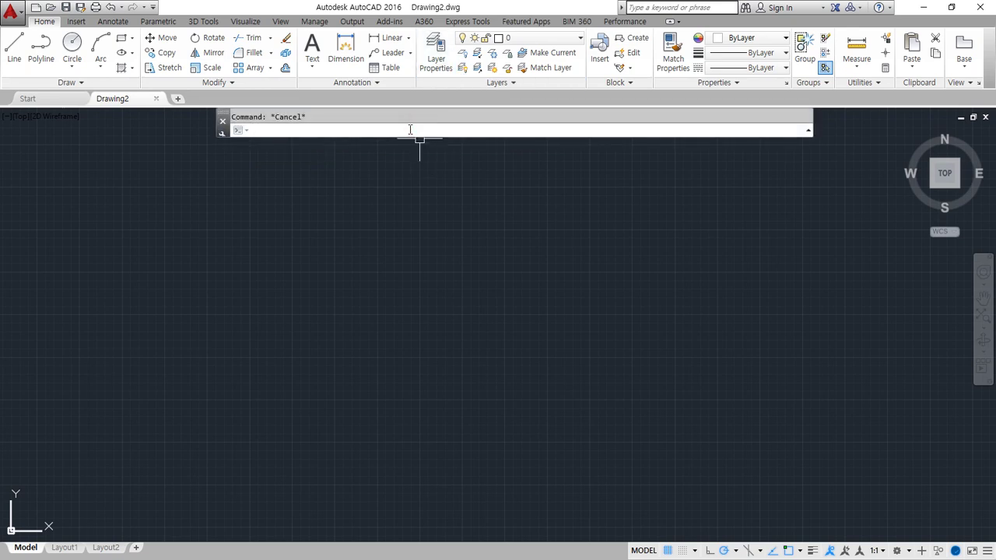
text(ribbon)
key(Up)
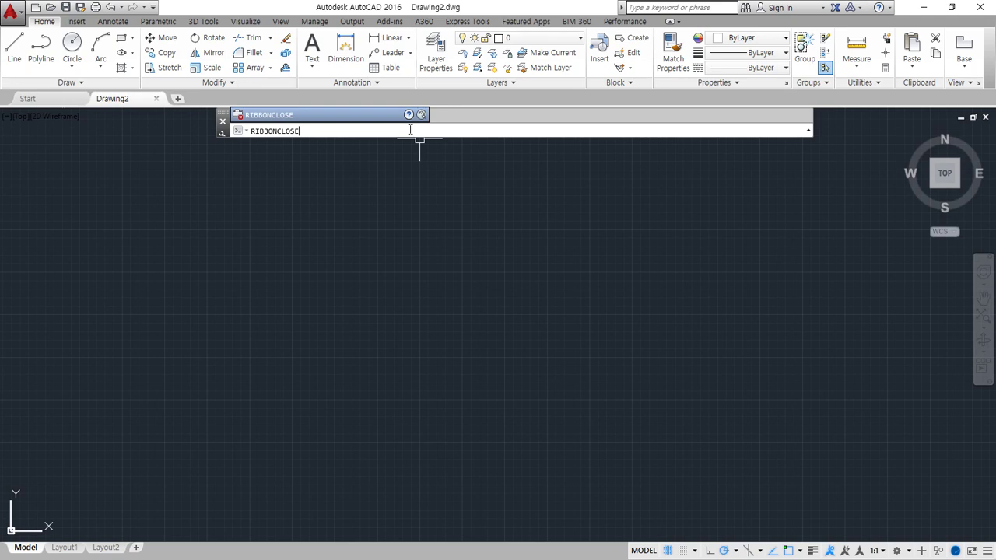
key(Return)
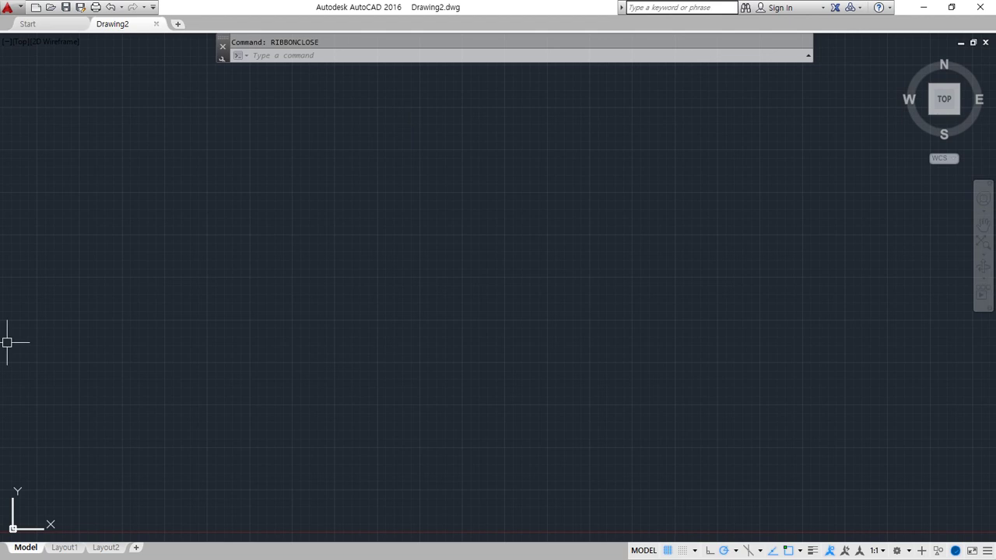
Step: Switch to the Notepad notes and append "- ribbonclose , ribbon" to the "Ribbon 메뉴" line
key(alt+Tab)
click(476, 427)
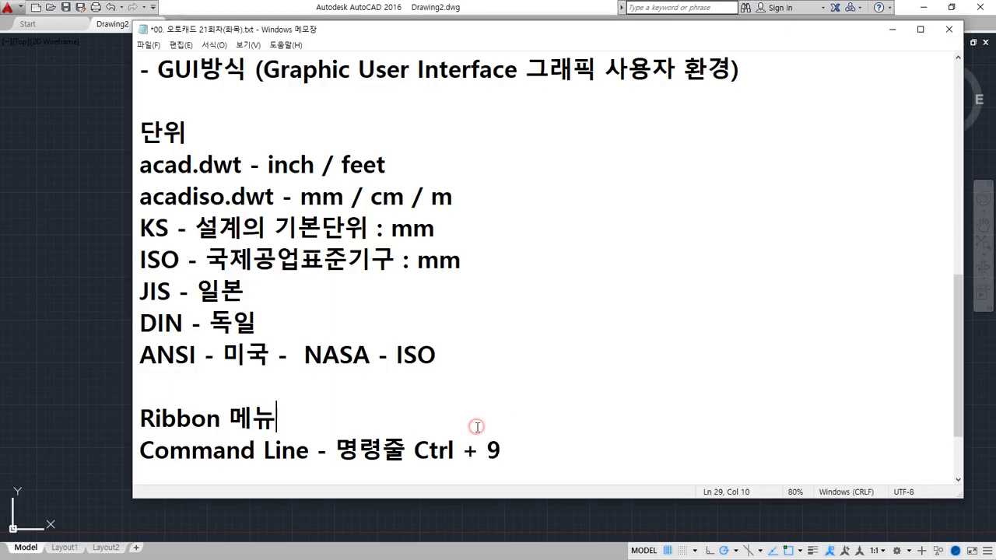
text(- rib)
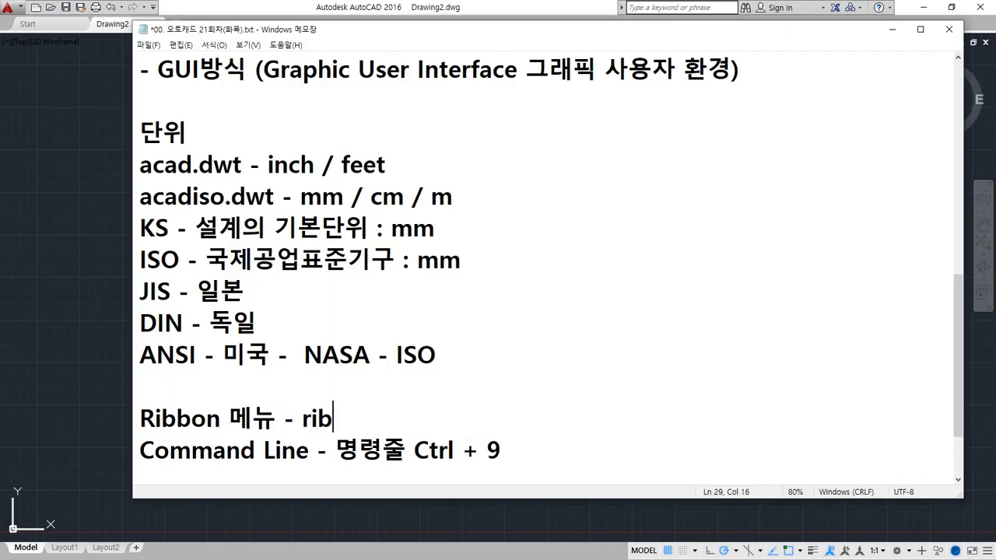
text(bonclose , )
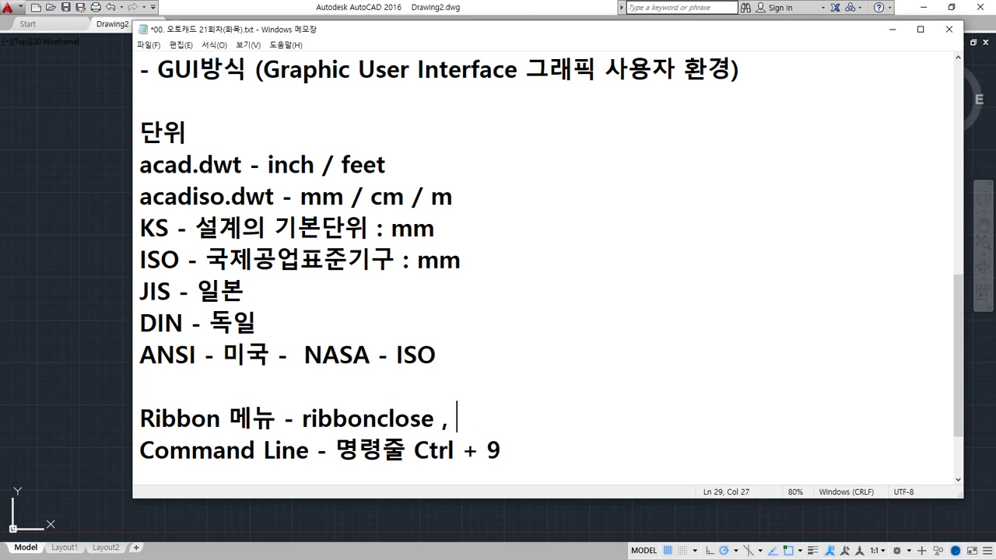
text(ribbon)
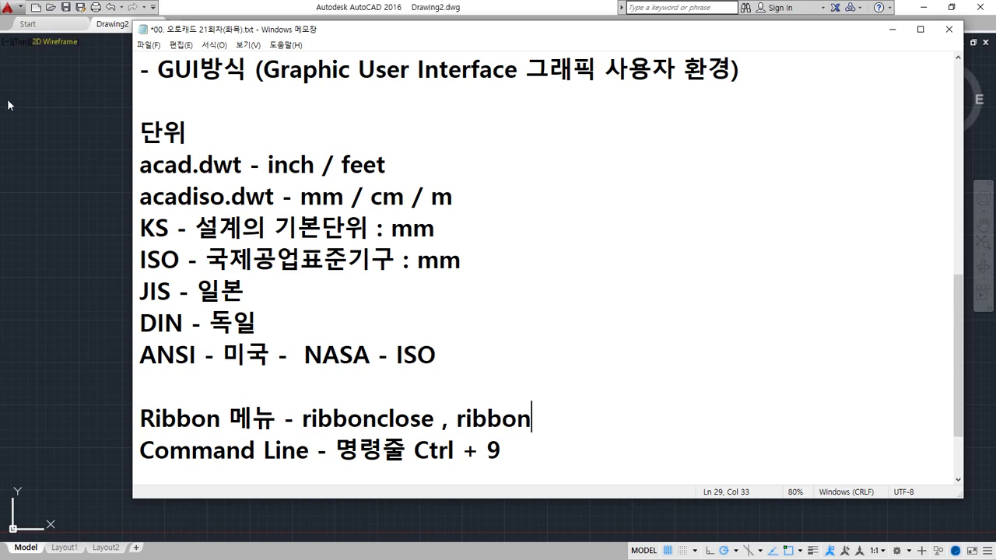
Step: Switch to AutoCAD and display the ribbon again by running the RIBBON command
click(74, 98)
click(284, 58)
text(ribbon)
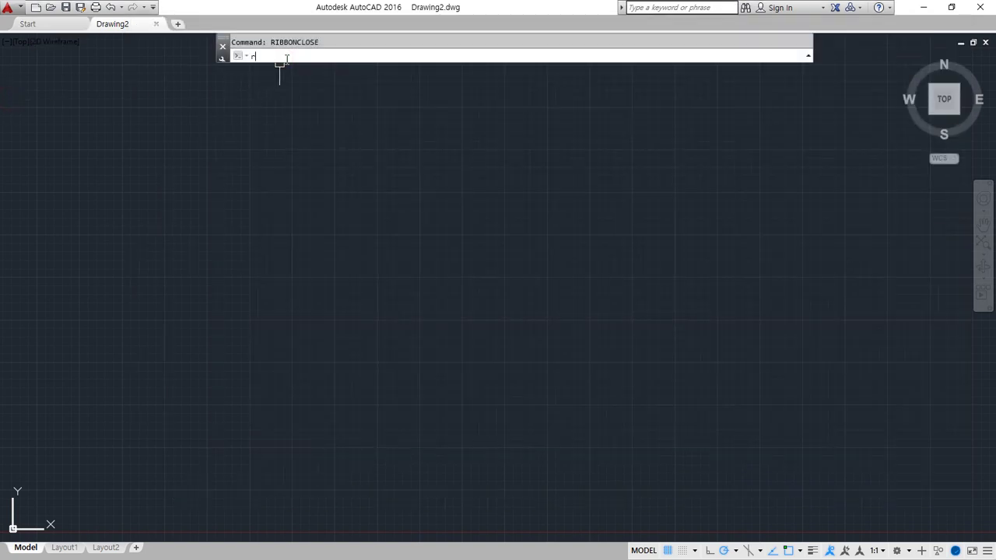
key(Return)
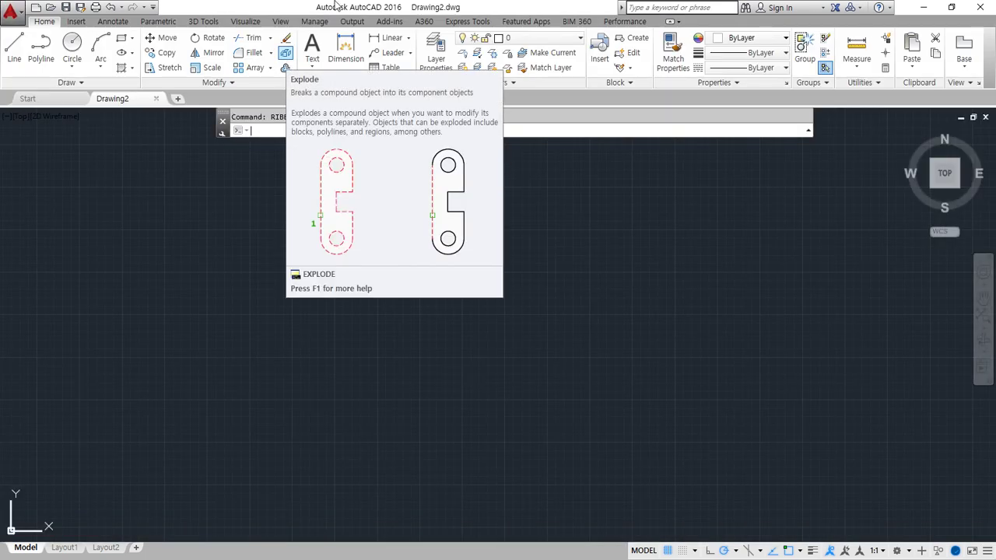
key(Escape)
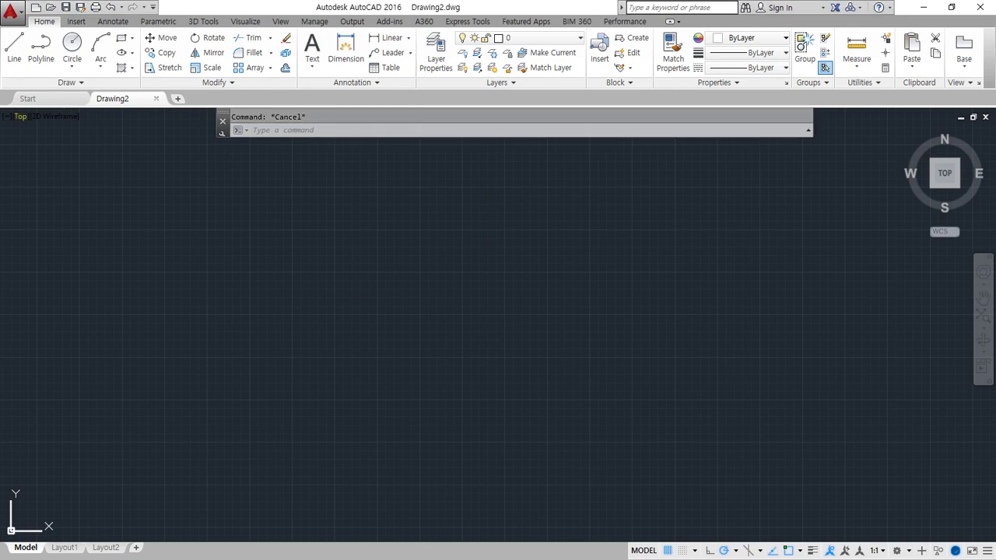
Step: Cycle the ribbon repeatedly through panel buttons, panel titles and tabs only back to full display, and view its minimize options
mouse_move(77, 24)
mouse_down()
mouse_move(619, 25)
mouse_move(666, 16)
mouse_move(679, 41)
mouse_up()
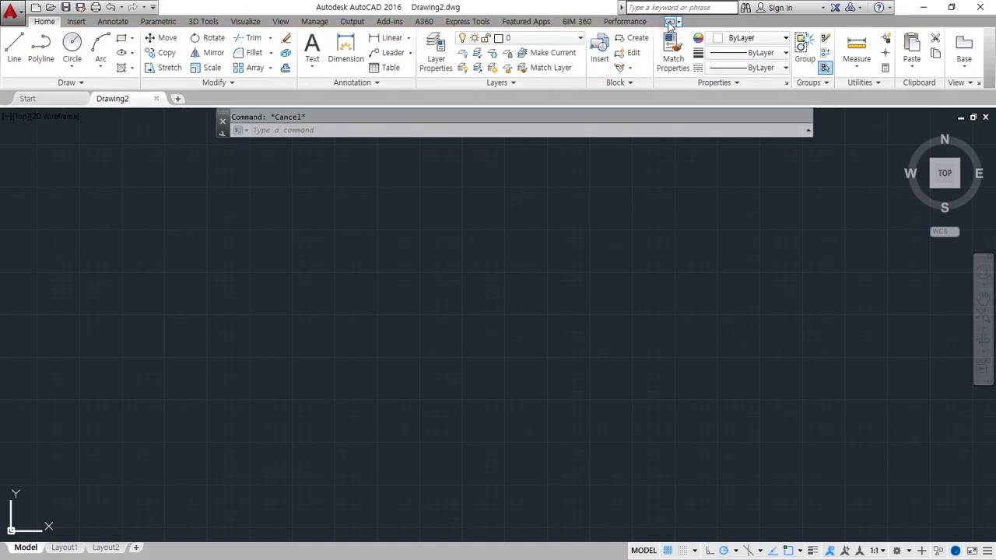
click(671, 25)
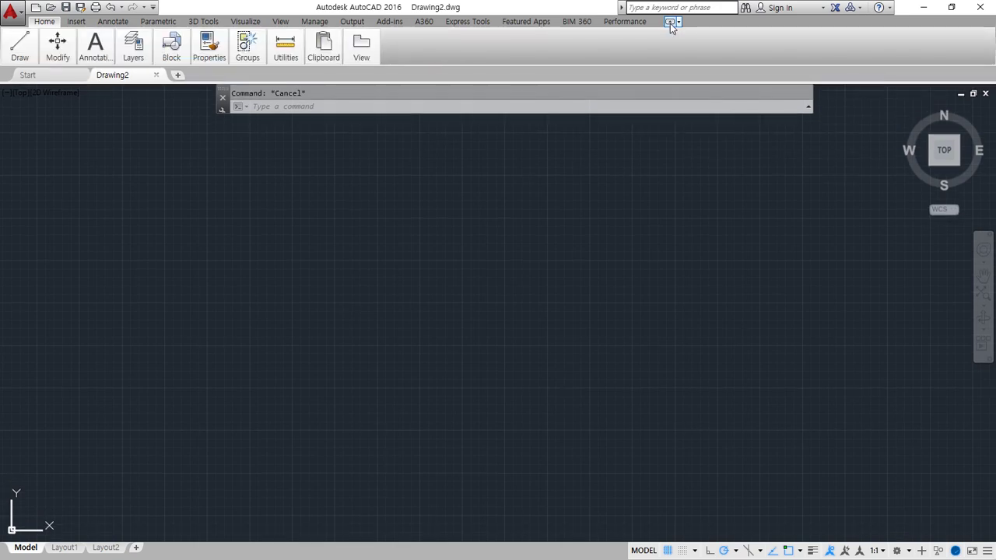
click(671, 25)
click(670, 25)
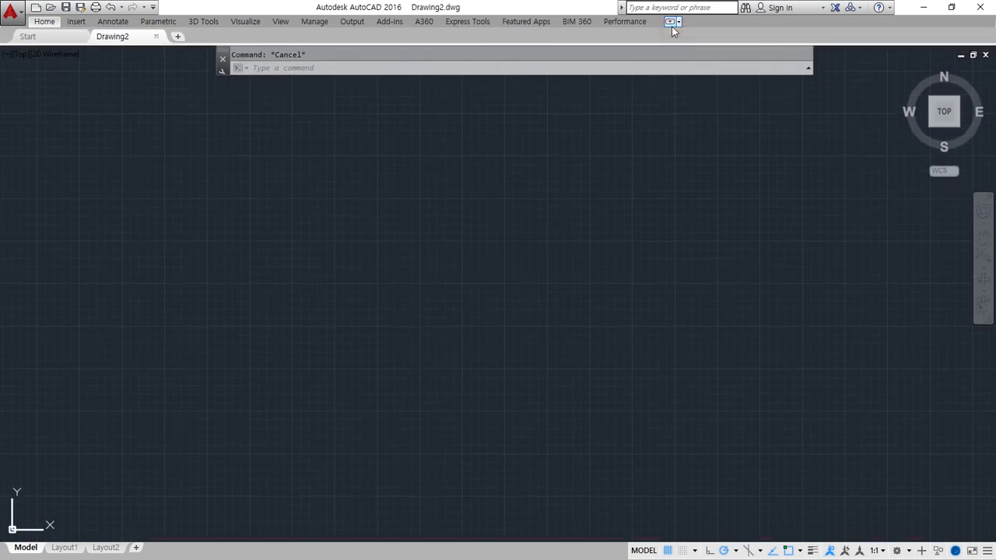
click(671, 24)
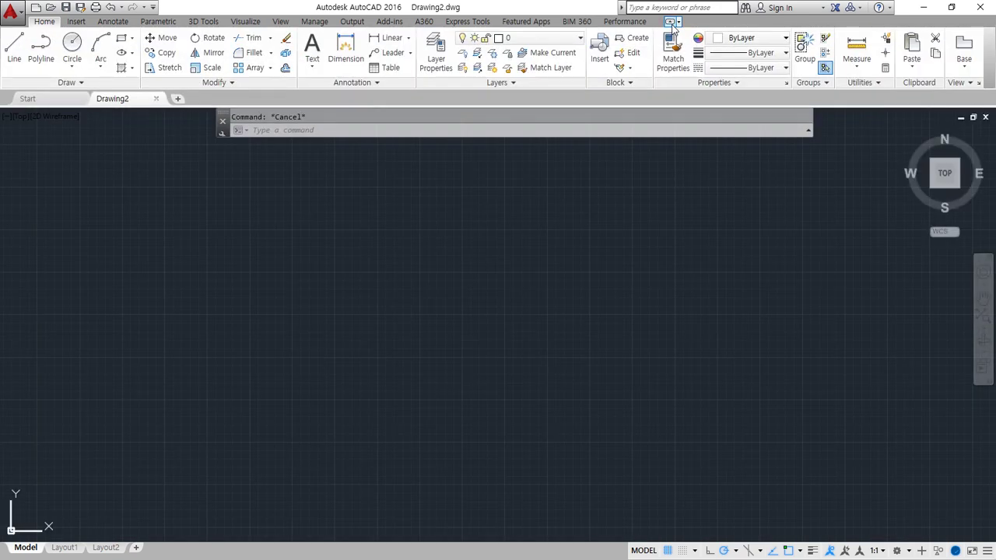
click(672, 24)
click(671, 24)
click(671, 24)
click(671, 24)
click(671, 24)
click(671, 24)
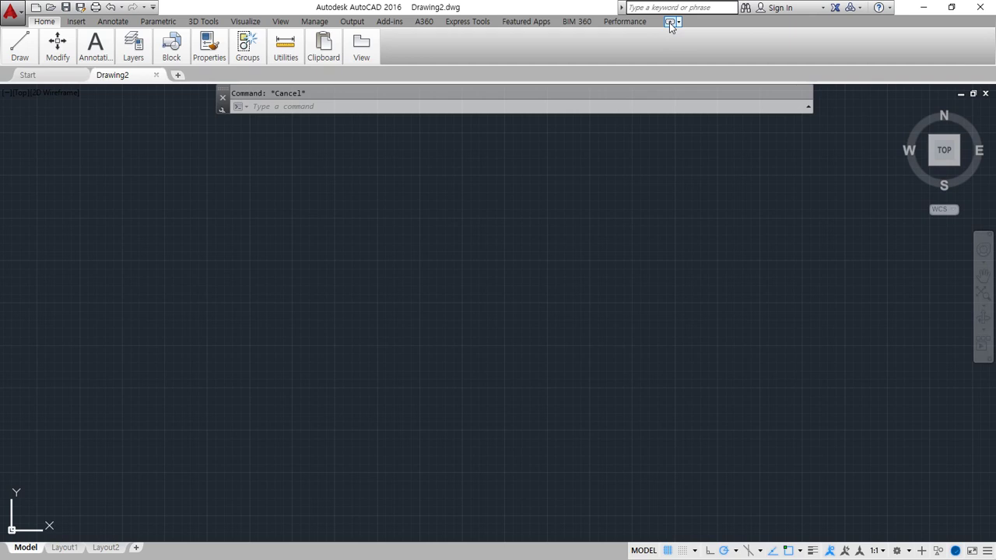
click(671, 24)
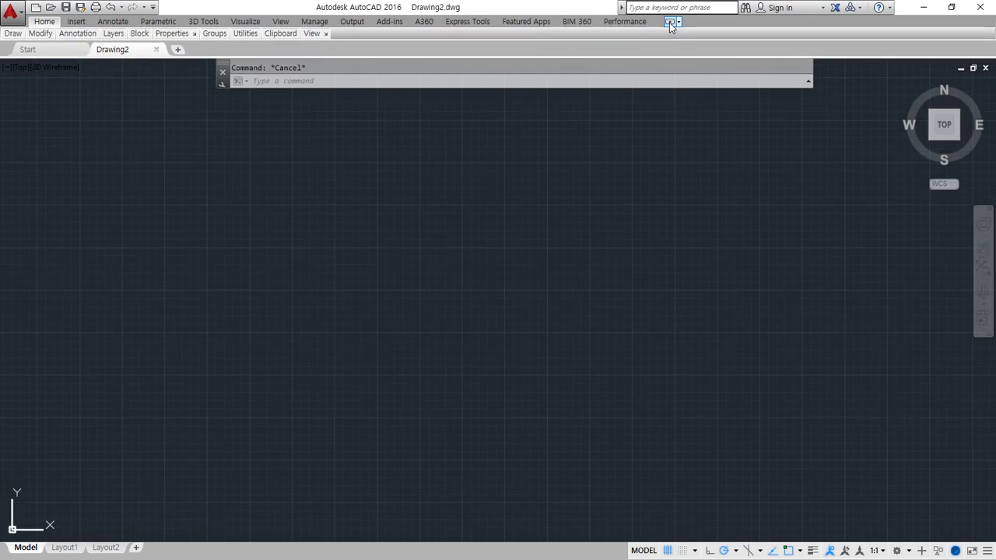
click(670, 23)
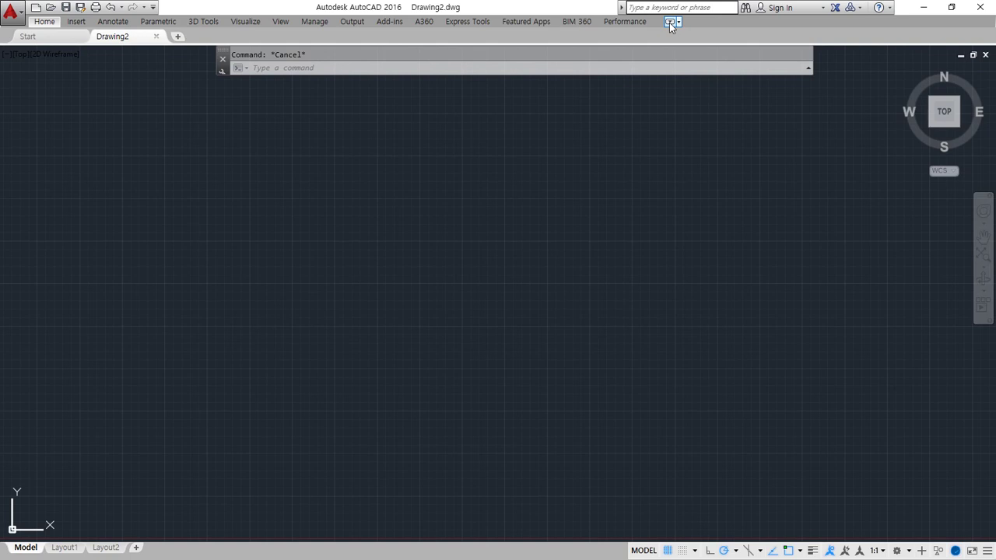
click(669, 22)
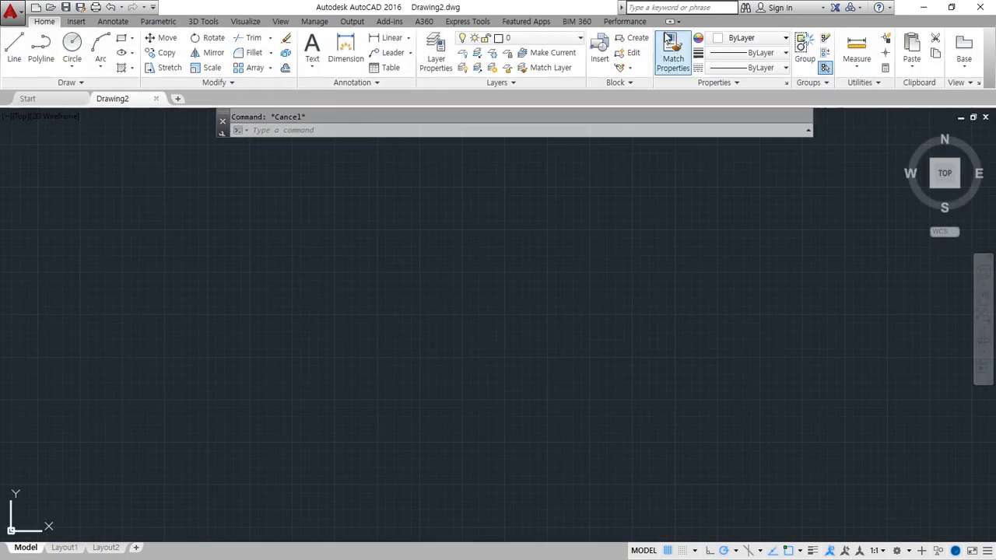
click(679, 21)
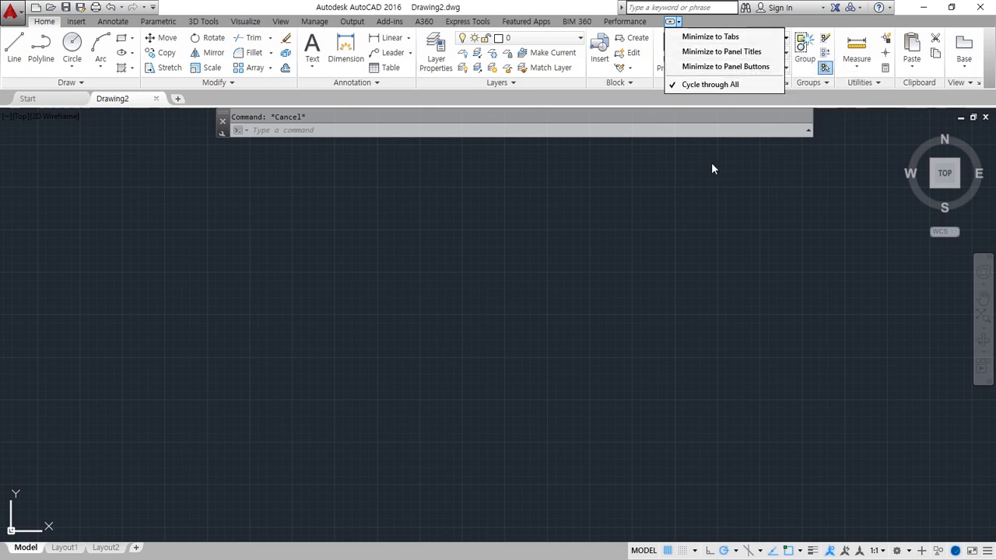
click(795, 250)
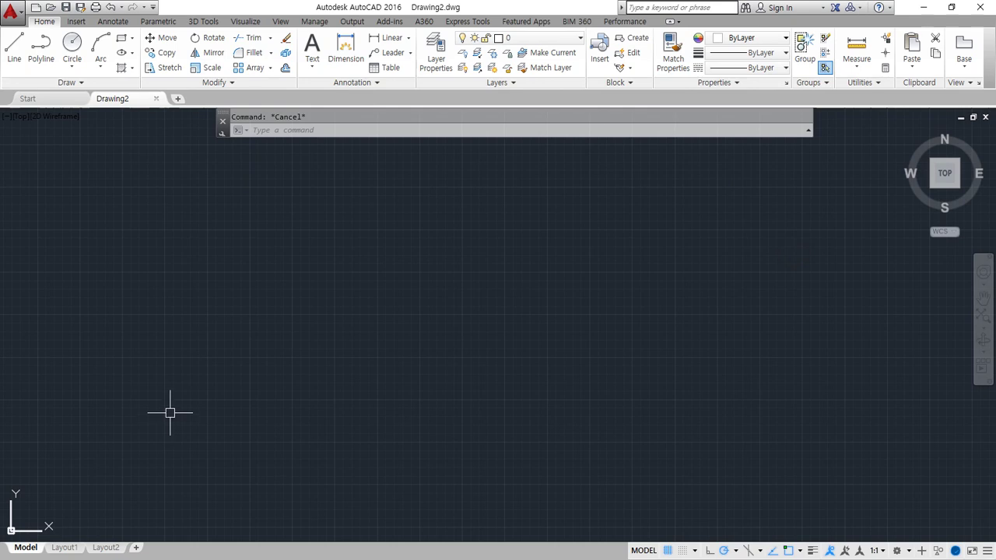
Step: Browse the ribbon's tool sets from Insert through Add-ins and return to the Home tools
click(78, 24)
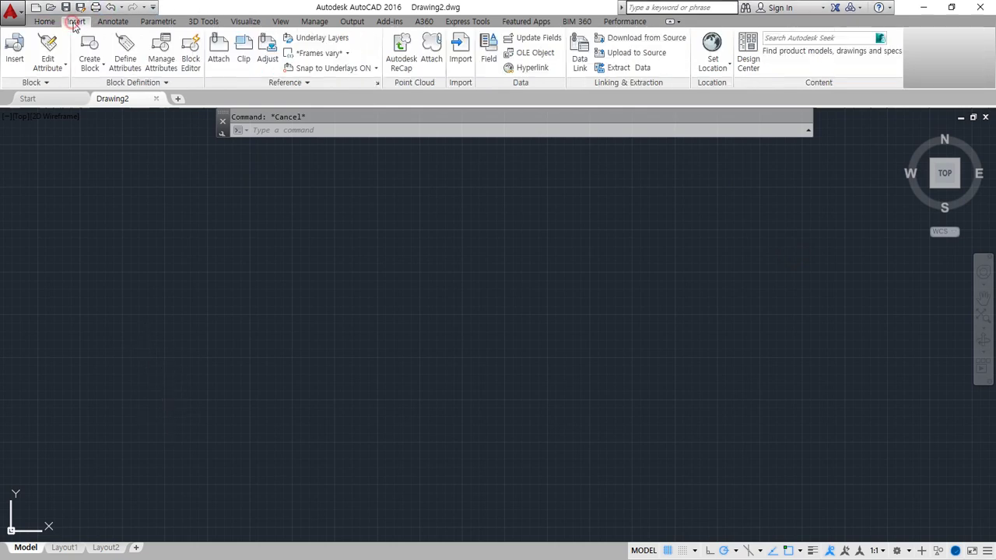
click(115, 24)
click(150, 22)
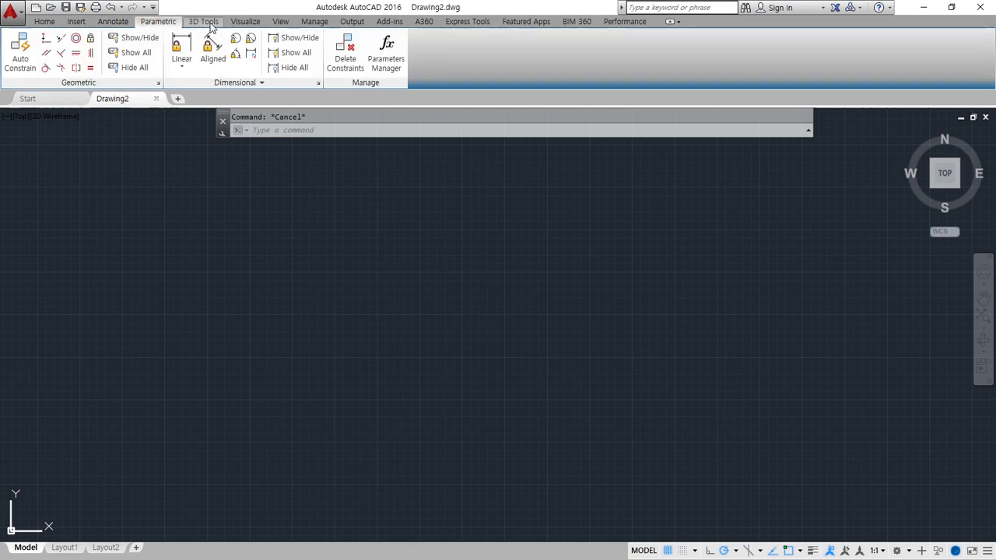
click(206, 24)
click(247, 23)
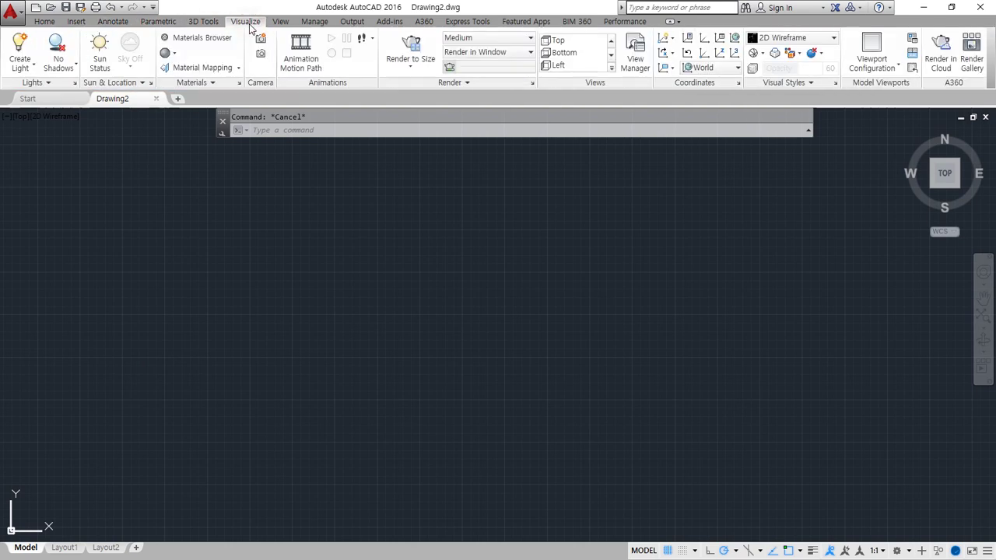
click(281, 22)
click(315, 22)
click(351, 22)
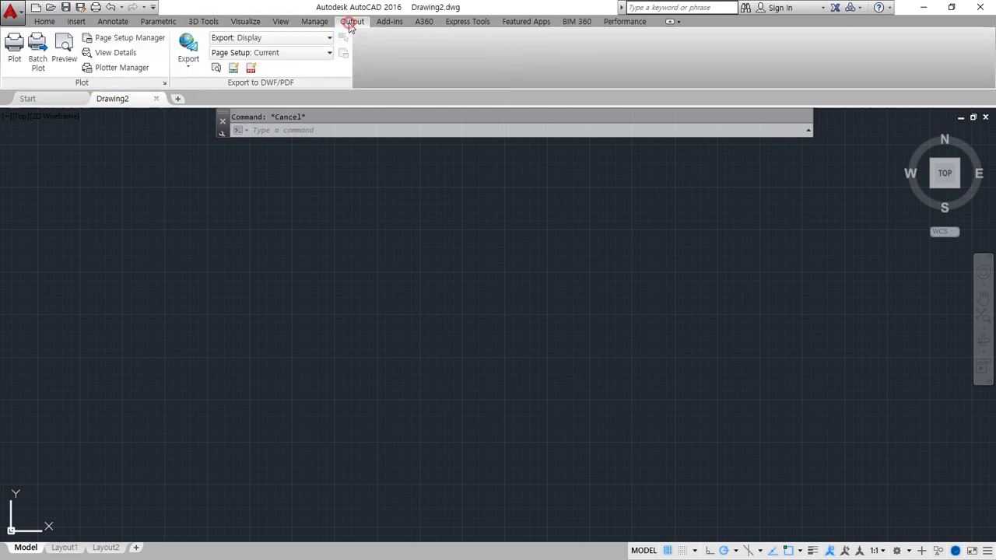
click(390, 22)
click(43, 22)
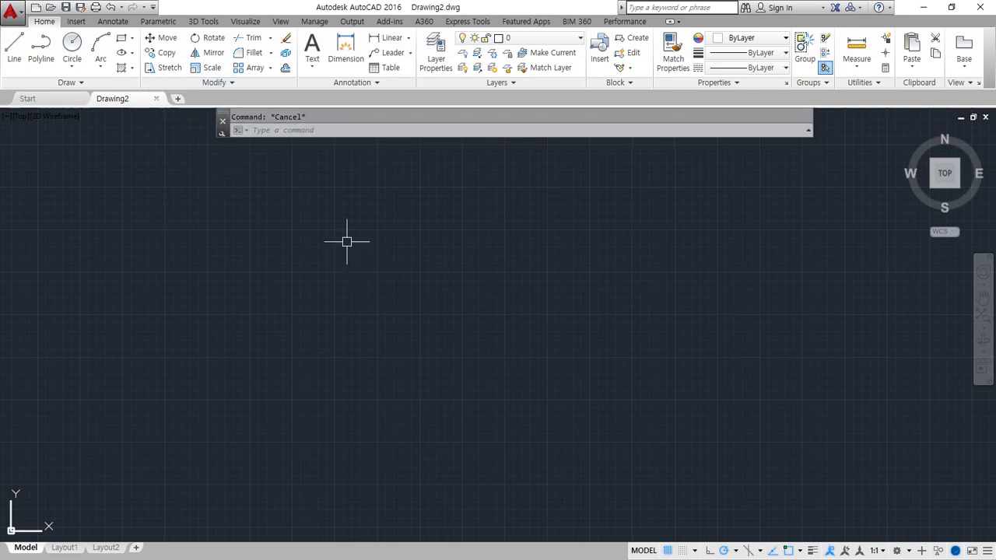
Step: Draw a circle of radius 50 with the CIRCLE command, centred left of the middle of the drawing area
text(c)
key(Return)
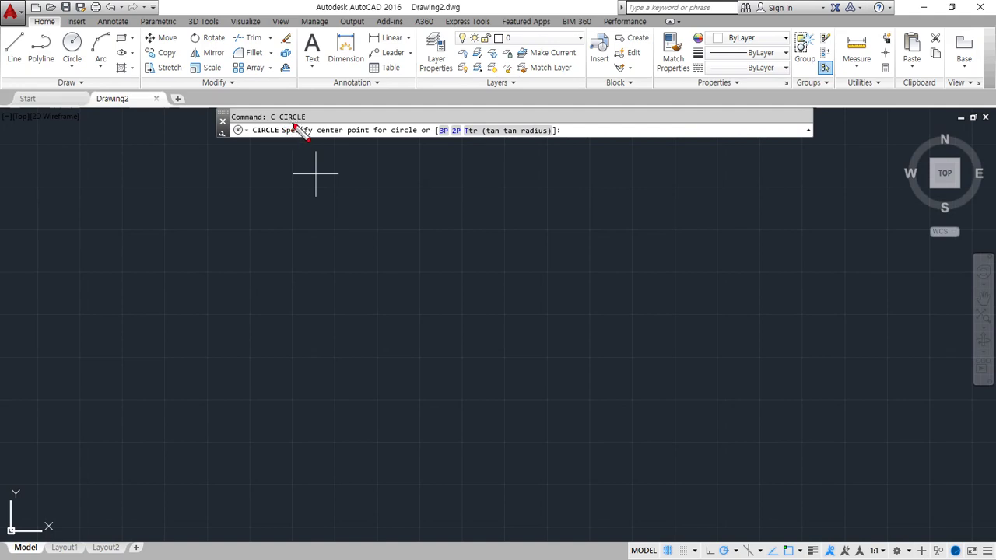
mouse_move(272, 122)
mouse_down()
mouse_move(324, 121)
mouse_move(324, 141)
mouse_move(410, 140)
mouse_up()
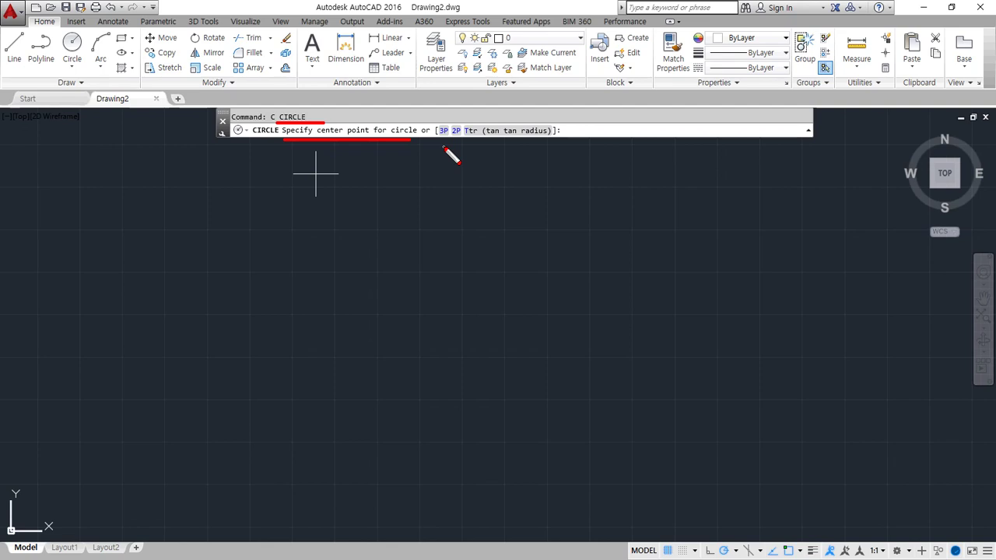
key(Escape)
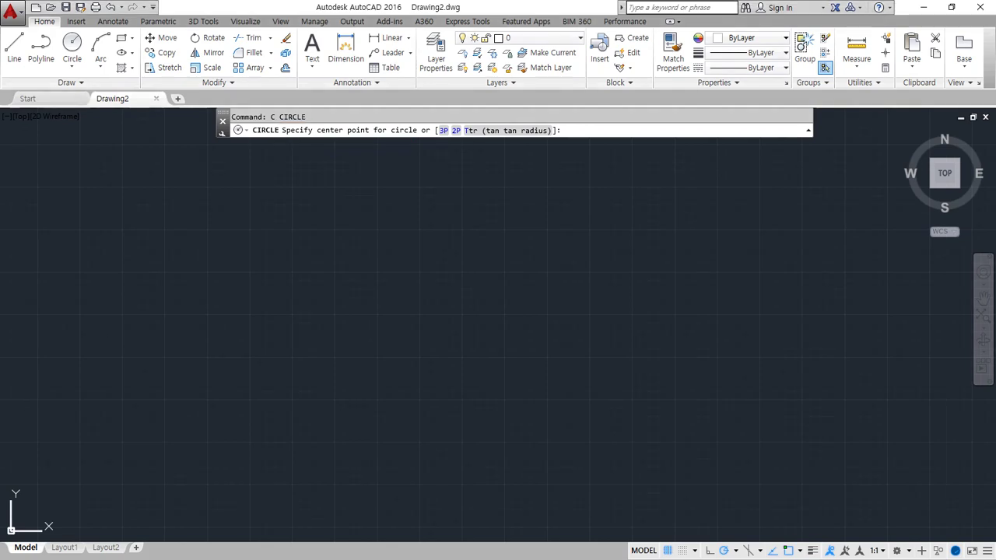
click(351, 320)
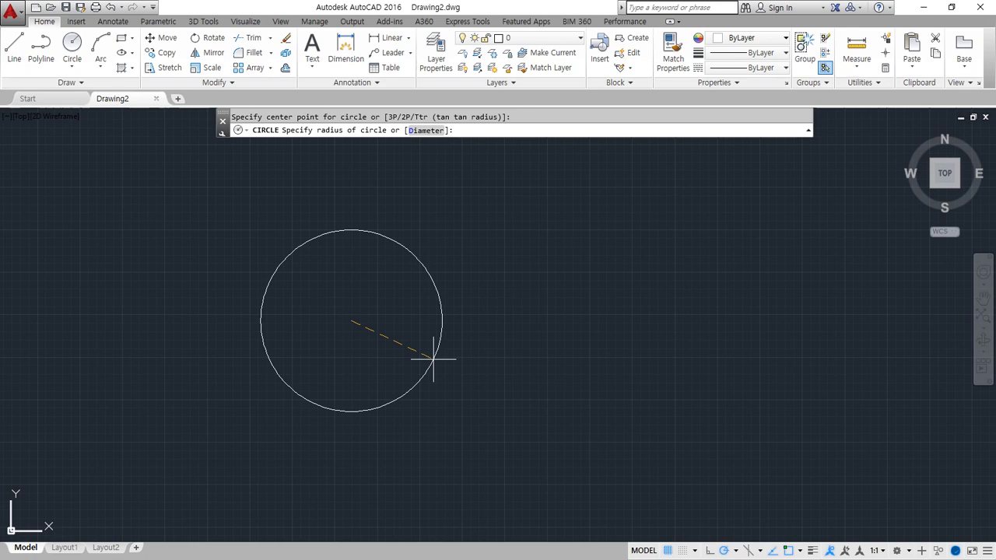
text(50)
key(Return)
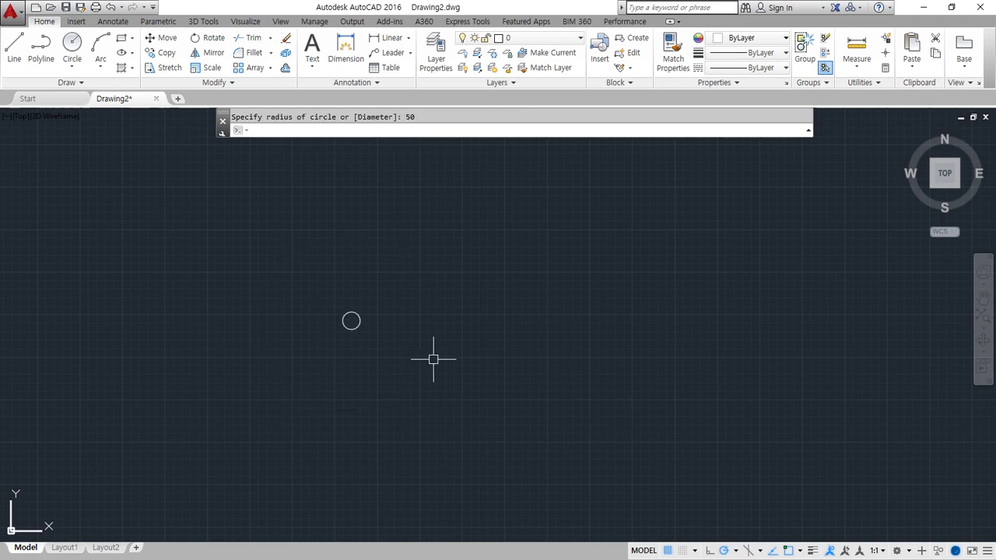
Step: Draw a 5-sided polygon right of the circle with the POLYGON command's Edge option, using a horizontal base edge
scroll(354, 319, up, 5)
middle_drag(226, 322, 240, 325)
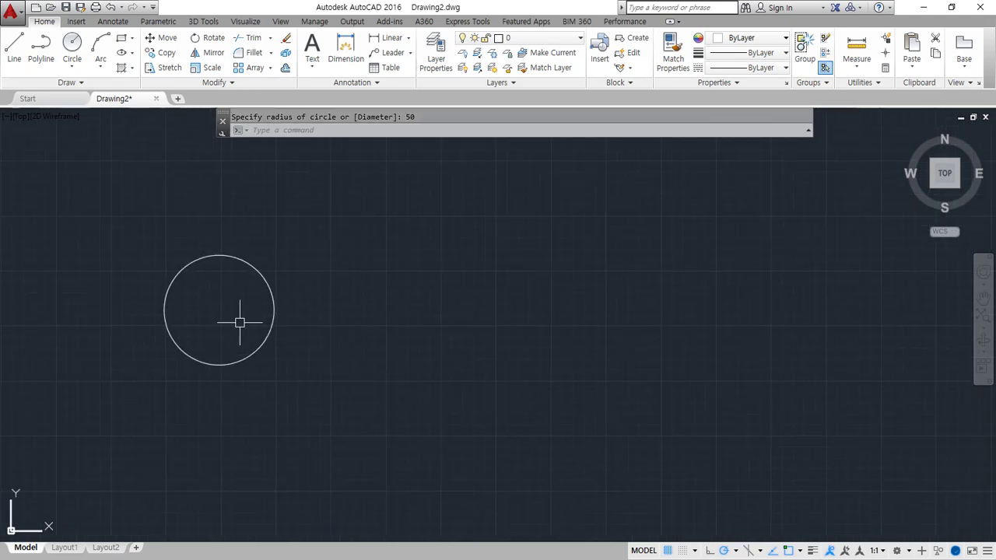
text(pol)
key(Return)
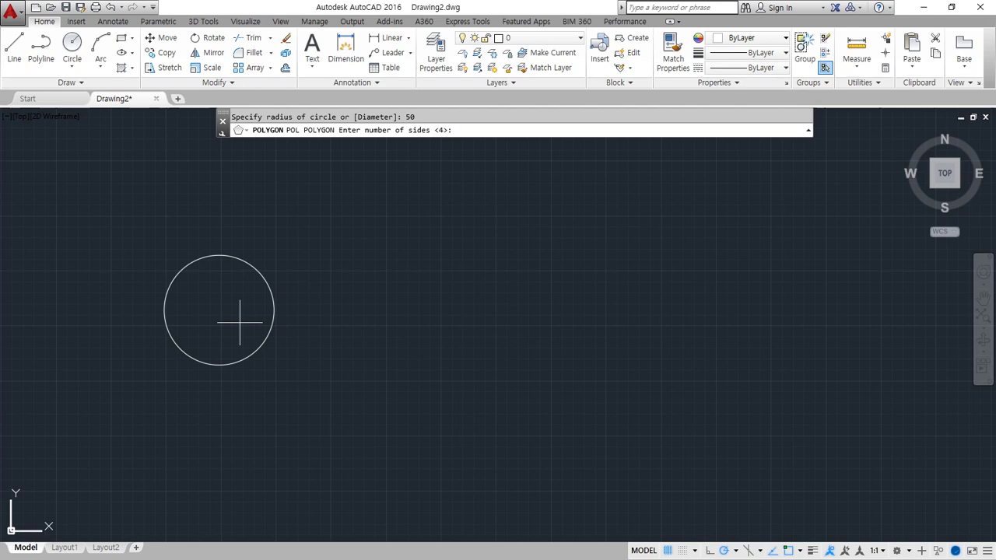
text(5)
key(Return)
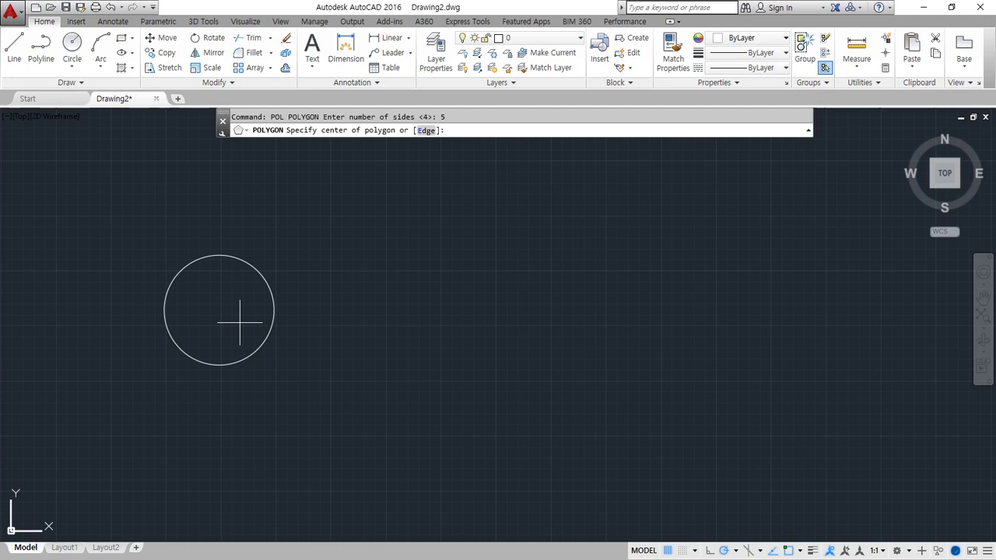
click(426, 130)
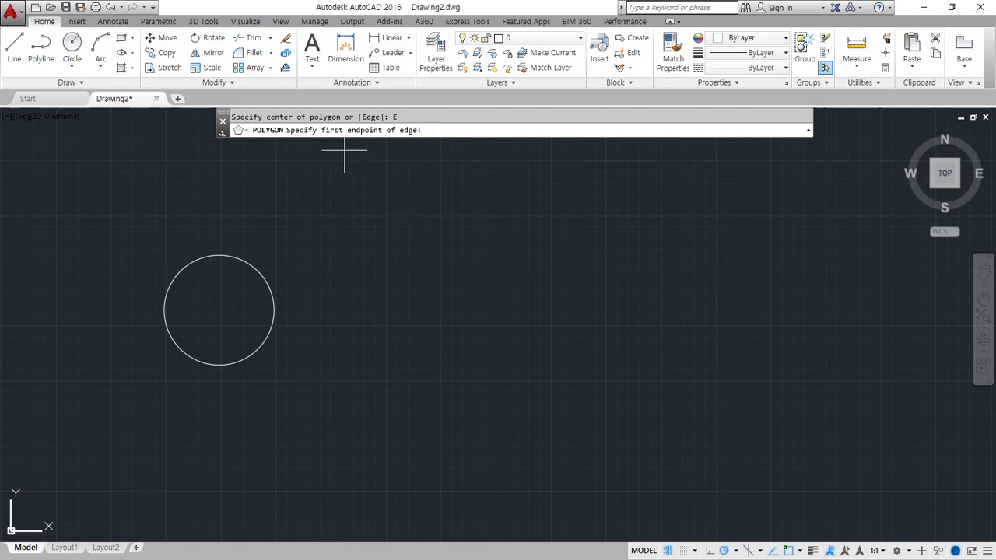
click(367, 352)
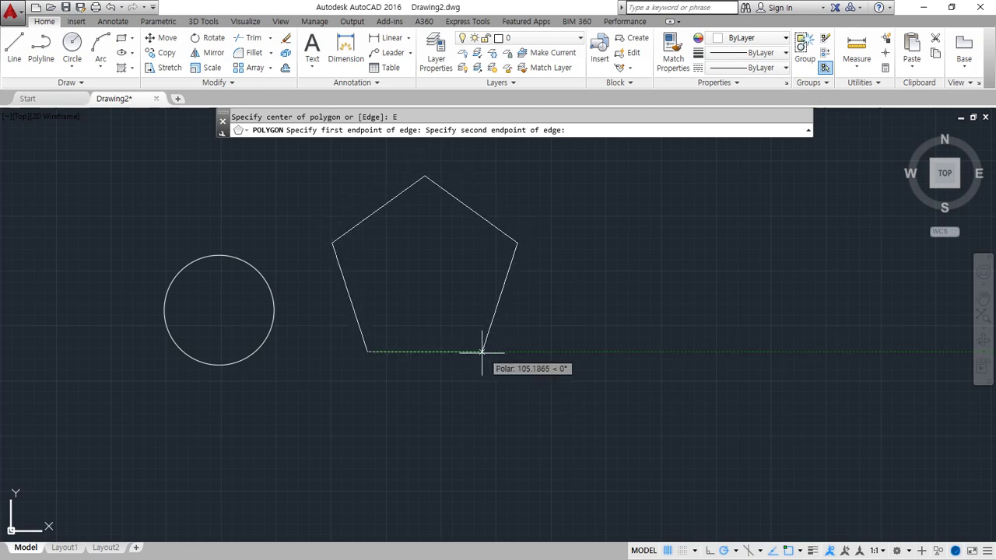
click(453, 352)
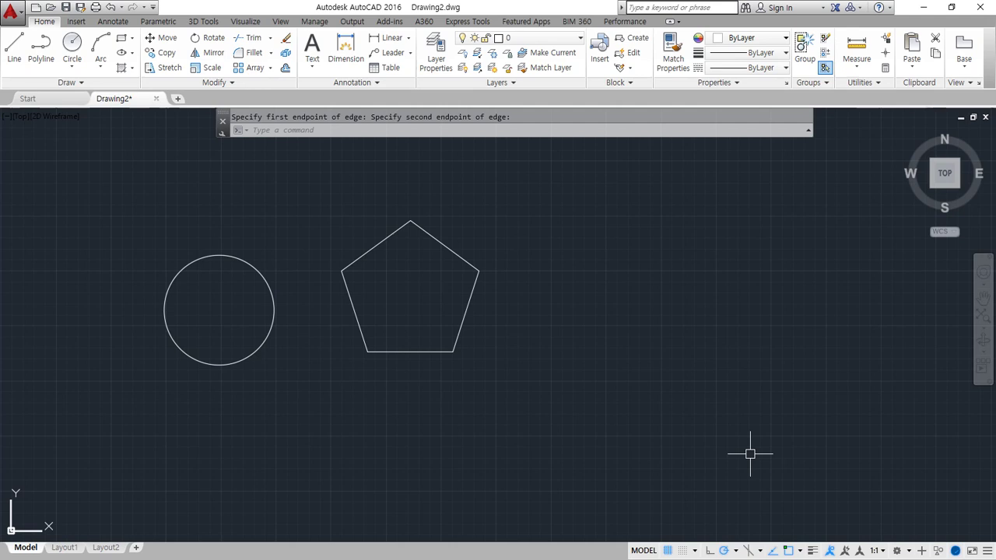
Step: Draw two connected line segments right of the pentagon with the LINE command, forming an open angle pointing right
text(line)
key(Return)
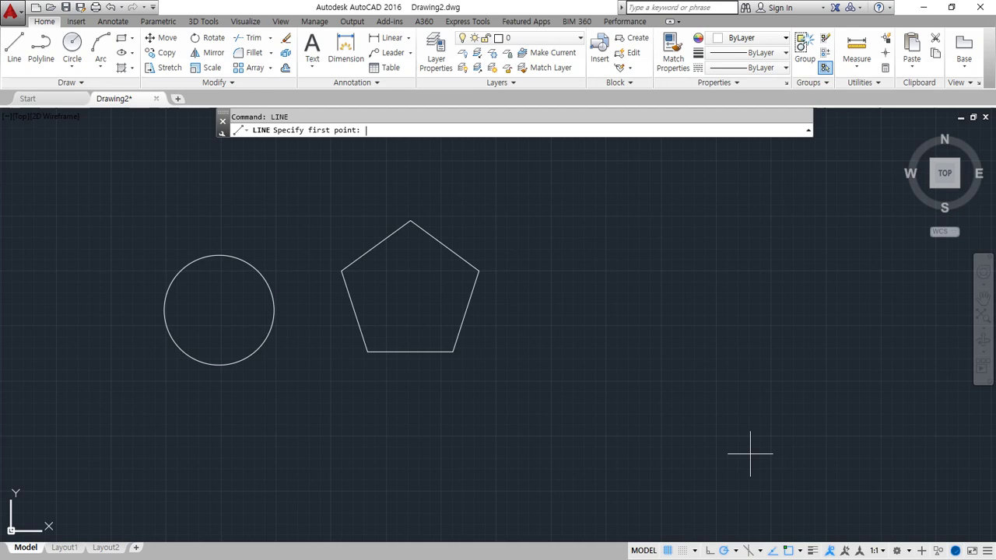
click(479, 402)
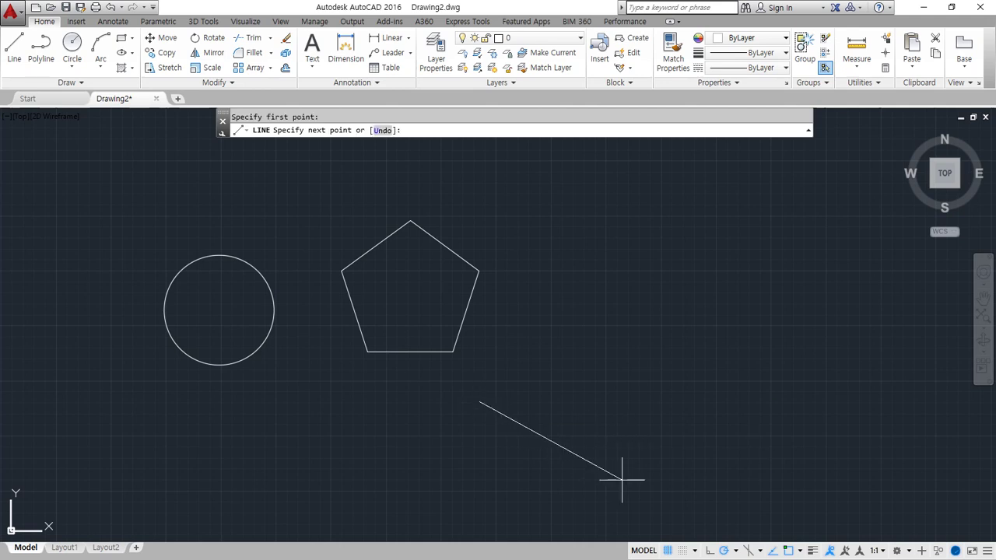
click(696, 361)
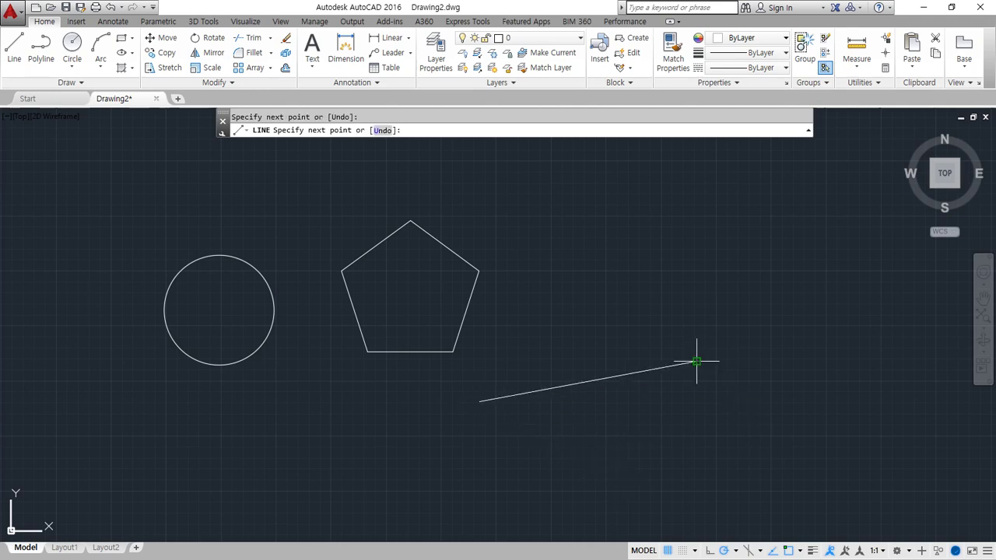
click(533, 216)
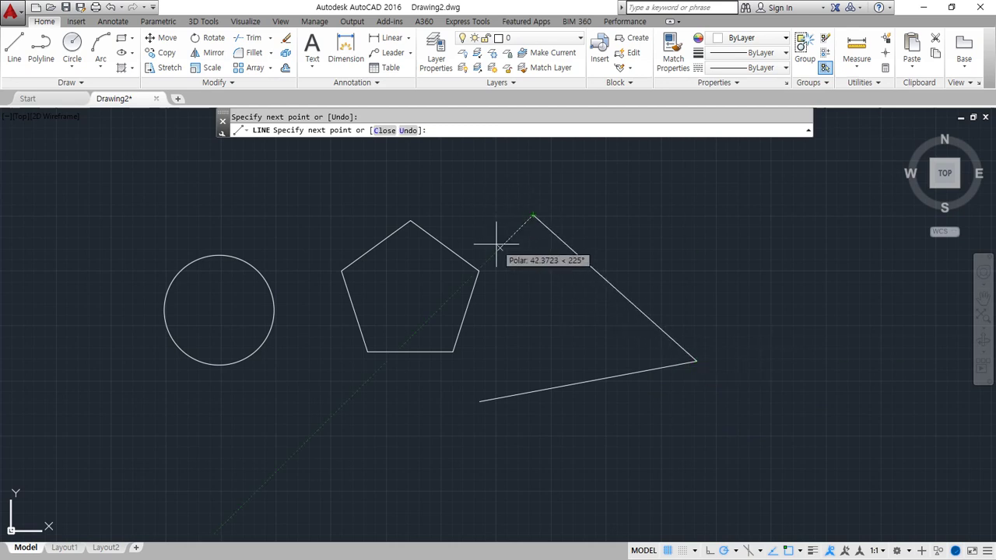
key(Return)
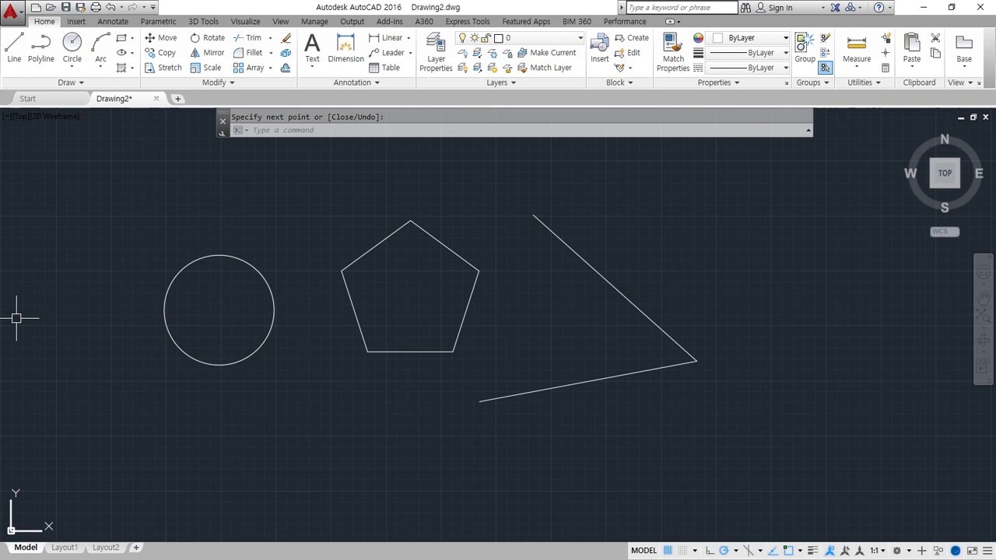
Step: Switch to the Notepad notes, review the "대화식 방식" line, and move the window aside to uncover the circle
key(alt+Tab)
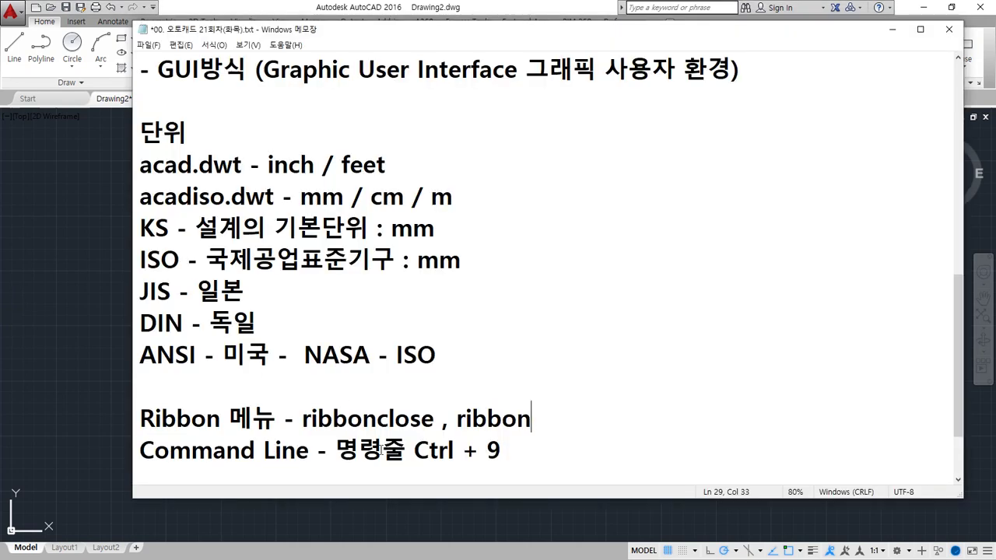
scroll(347, 265, up, 2)
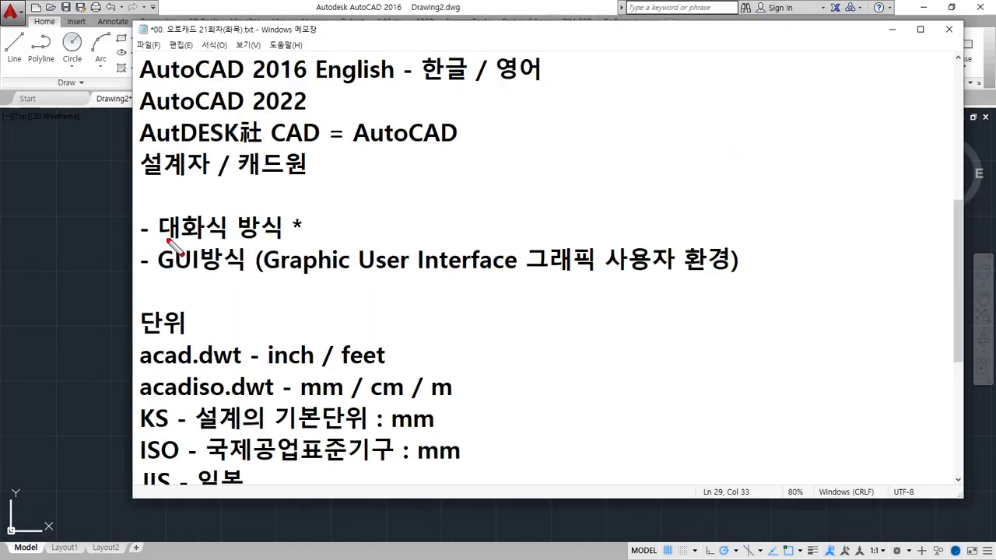
mouse_move(282, 231)
mouse_down()
mouse_move(140, 239)
mouse_move(308, 247)
mouse_up()
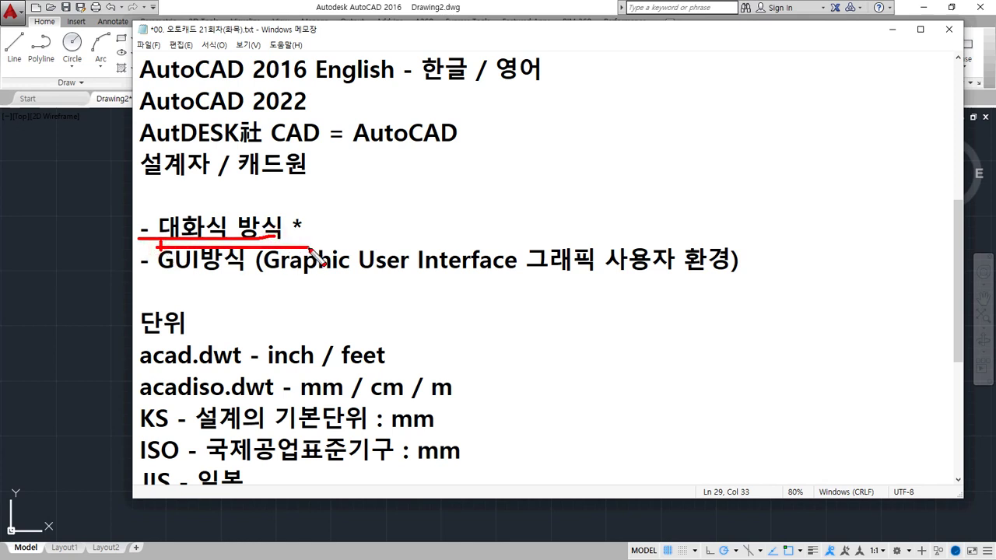
key(Escape)
drag(305, 37, 443, 37)
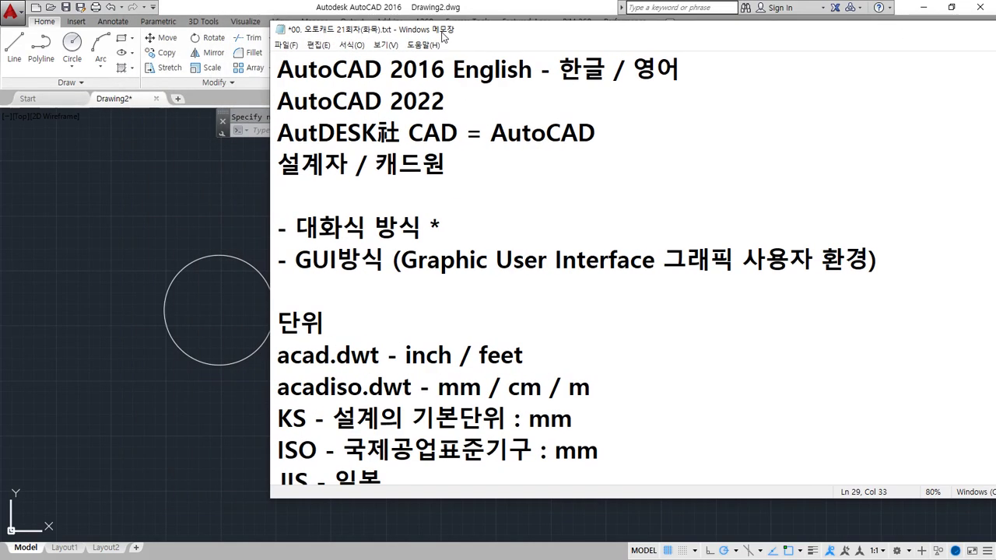
mouse_move(114, 81)
mouse_down()
mouse_move(11, 58)
mouse_move(125, 42)
mouse_move(97, 87)
mouse_move(89, 63)
mouse_move(62, 44)
mouse_move(15, 79)
mouse_up()
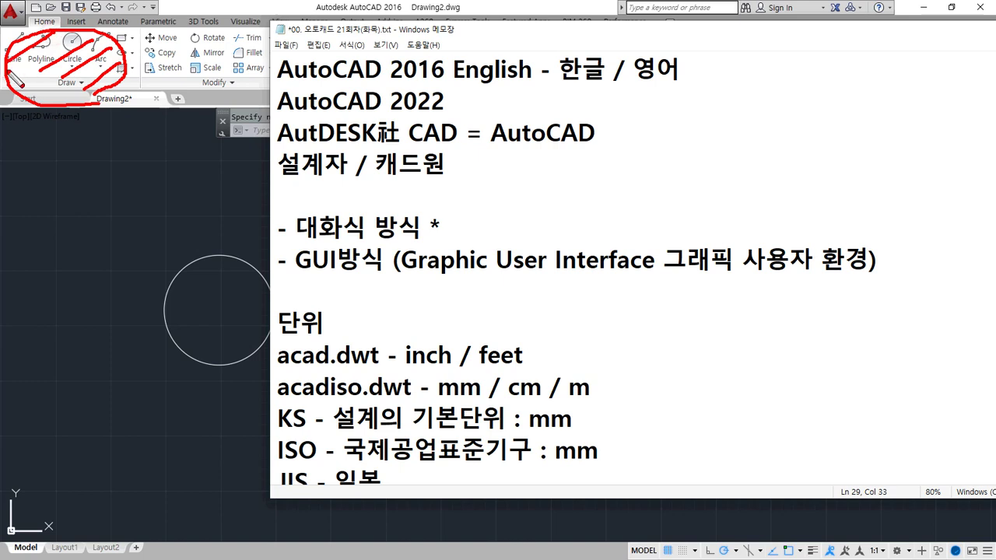
mouse_move(113, 85)
mouse_down()
mouse_move(114, 112)
mouse_move(223, 228)
mouse_move(292, 265)
mouse_move(264, 272)
mouse_up()
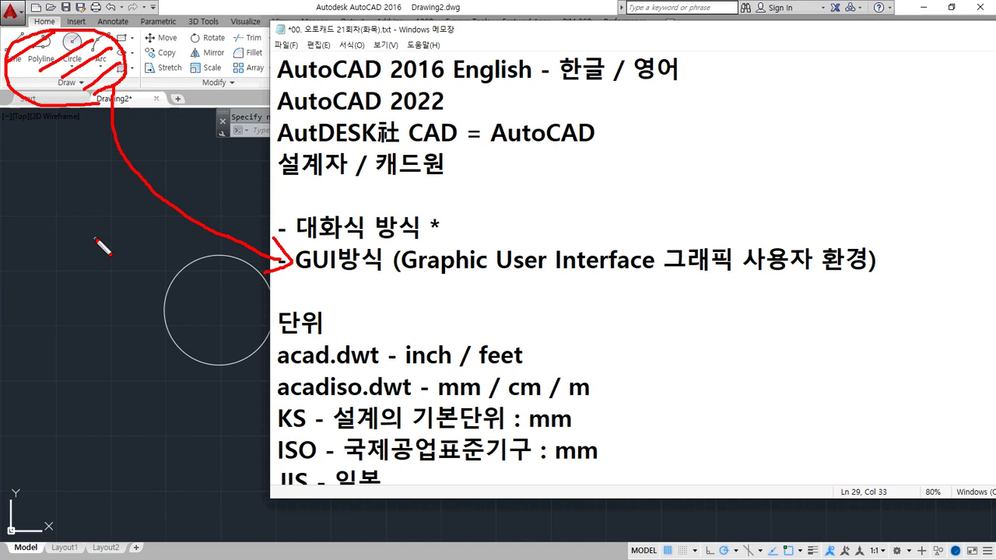
mouse_move(243, 129)
mouse_down()
mouse_move(245, 148)
mouse_move(268, 118)
mouse_up()
mouse_move(196, 78)
mouse_down()
mouse_move(181, 61)
mouse_move(214, 68)
mouse_move(243, 128)
mouse_up()
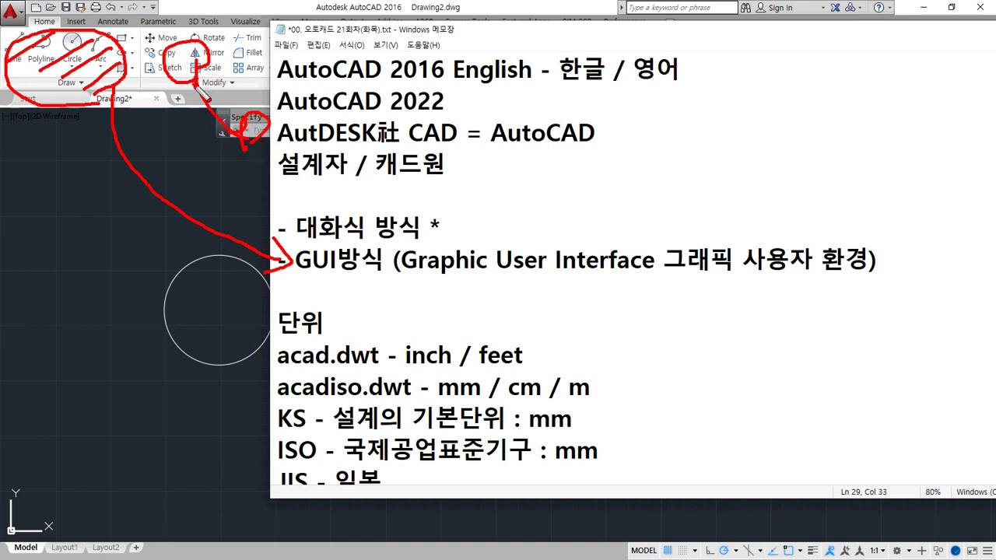
key(Escape)
Step: Switch to AutoCAD and examine the complete Draw, Modify and Annotation tool groups, including their hidden additional tools
click(75, 86)
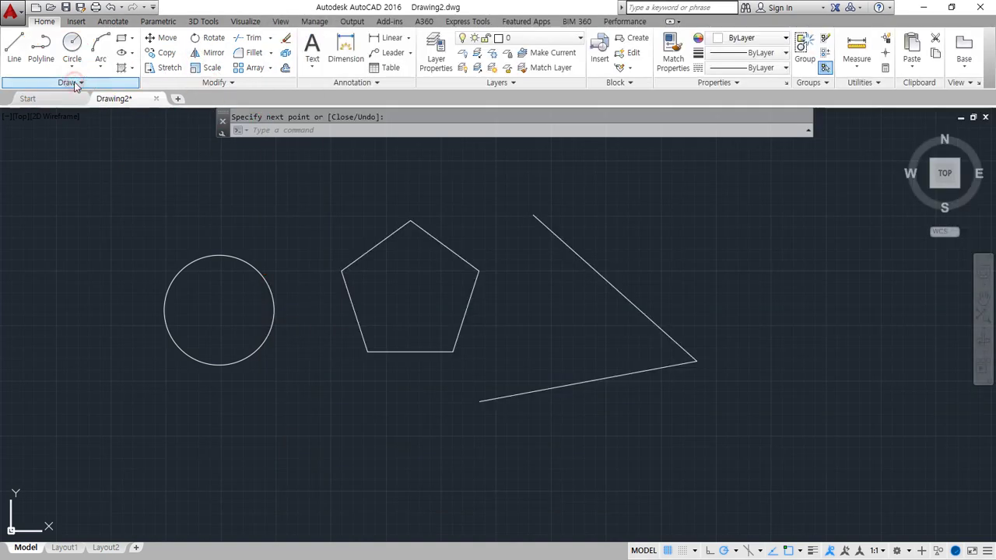
click(78, 82)
mouse_move(97, 122)
mouse_down()
mouse_move(33, 109)
mouse_move(109, 43)
mouse_move(92, 120)
mouse_move(113, 74)
mouse_move(90, 76)
mouse_move(68, 43)
mouse_move(31, 66)
mouse_up()
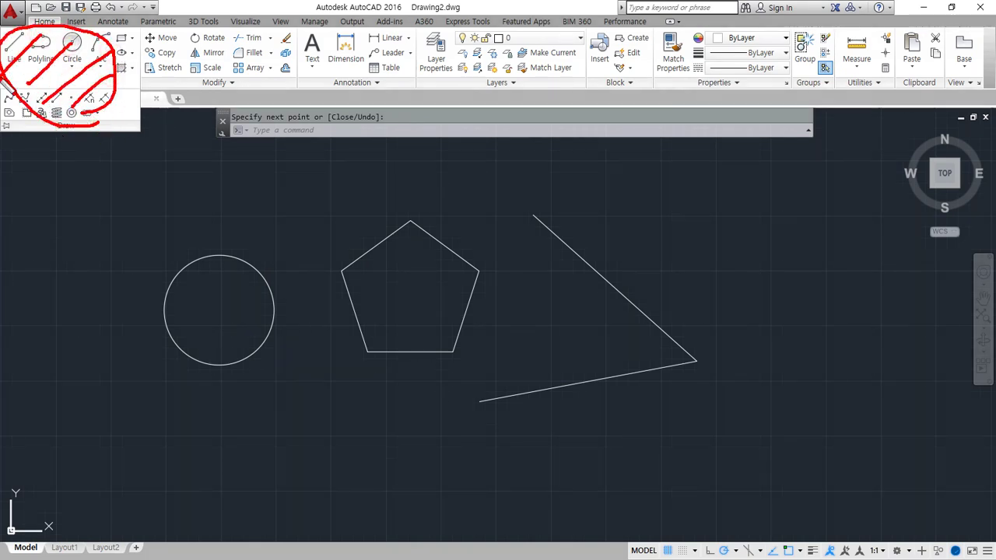
key(Escape)
click(215, 83)
mouse_move(261, 116)
mouse_down()
mouse_move(156, 99)
mouse_move(294, 109)
mouse_move(241, 139)
mouse_up()
drag(261, 42, 187, 92)
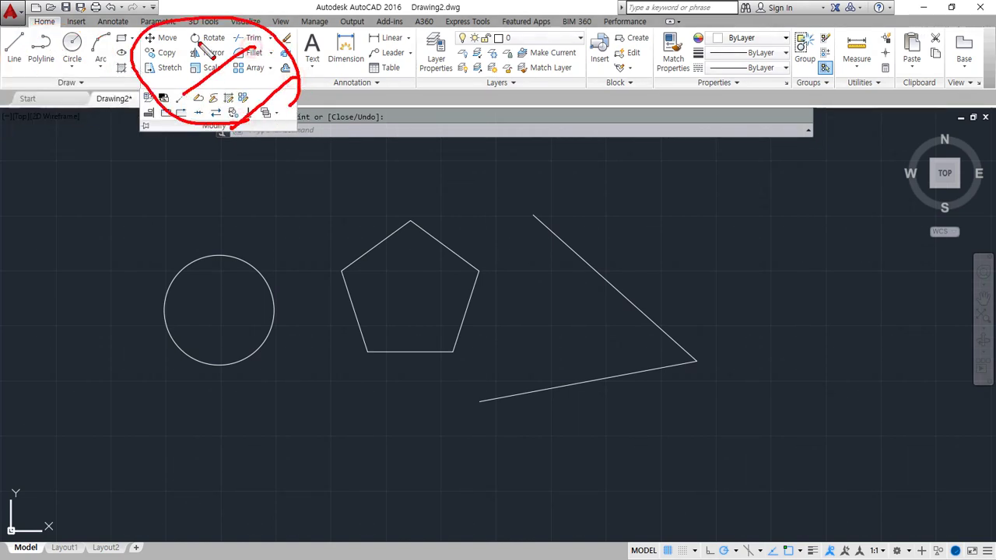
drag(206, 25, 153, 85)
key(Escape)
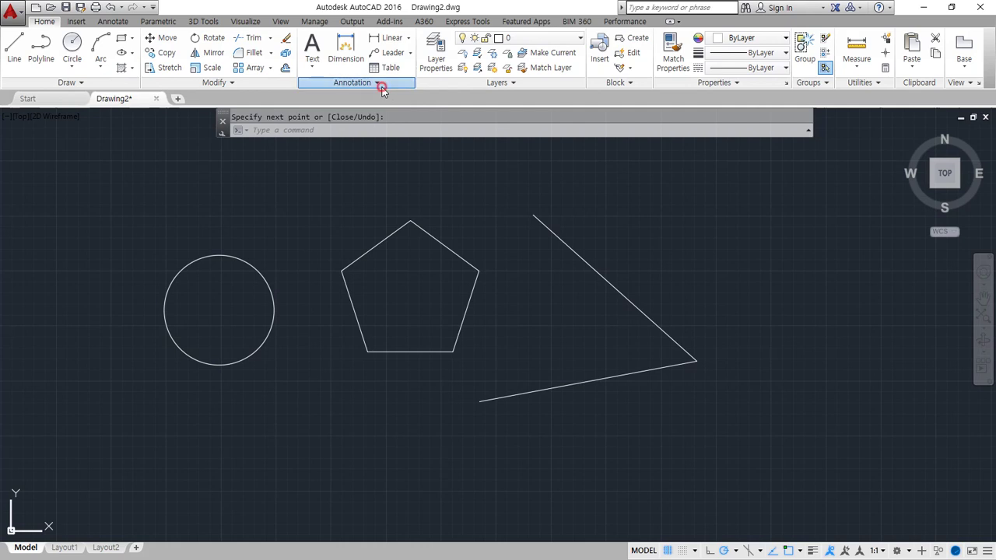
click(381, 82)
mouse_move(372, 131)
mouse_down()
mouse_move(304, 54)
mouse_move(442, 101)
mouse_move(447, 90)
mouse_move(366, 143)
mouse_up()
drag(393, 87, 324, 134)
drag(375, 31, 336, 81)
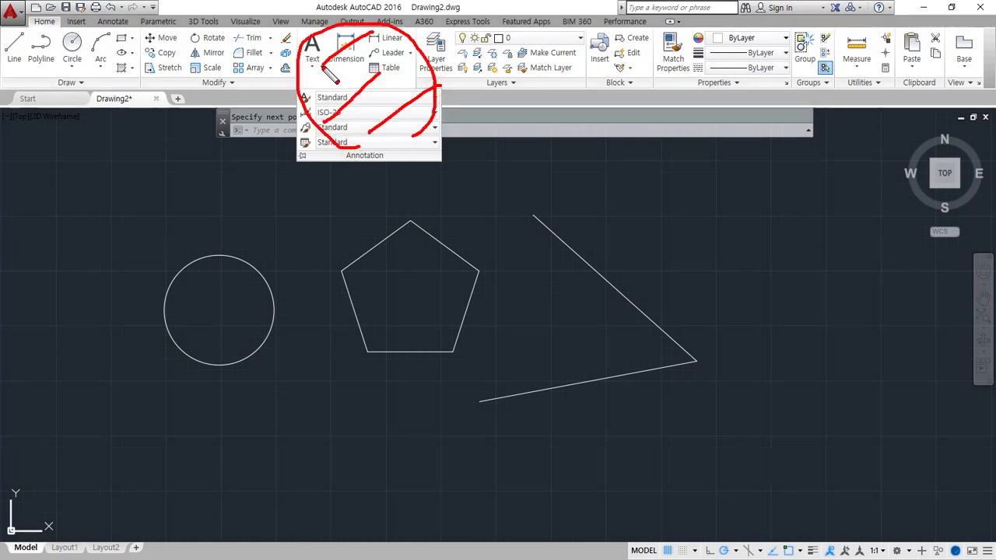
drag(380, 44, 317, 93)
drag(367, 74, 322, 116)
key(e)
mouse_move(89, 85)
mouse_down()
mouse_move(35, 86)
mouse_move(272, 95)
mouse_move(75, 99)
mouse_move(234, 87)
mouse_move(167, 100)
mouse_move(71, 87)
mouse_move(234, 66)
mouse_move(206, 97)
mouse_up()
key(Escape)
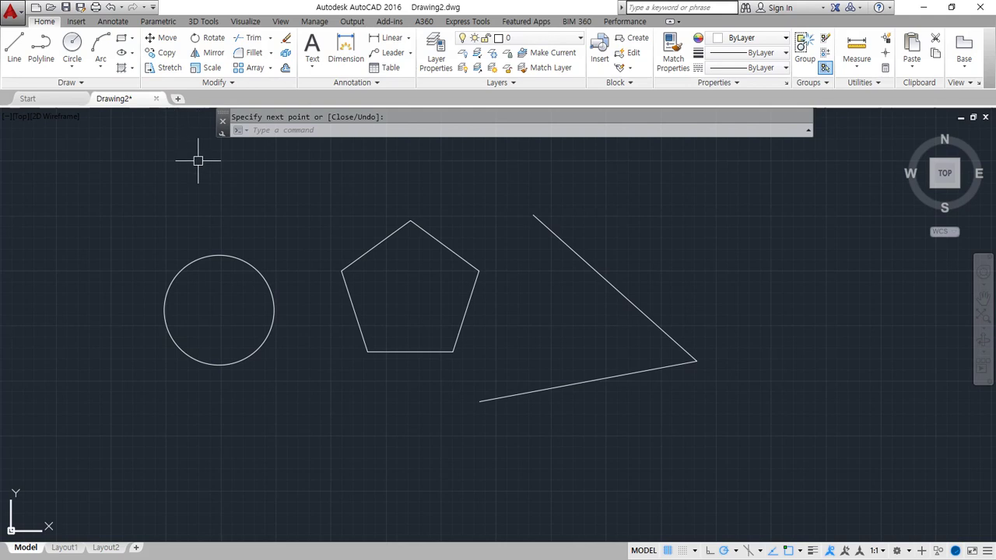
key(Escape)
Step: Turn on lineweight display, then erase the circle, pentagon and both line segments with the ERASE command
click(811, 550)
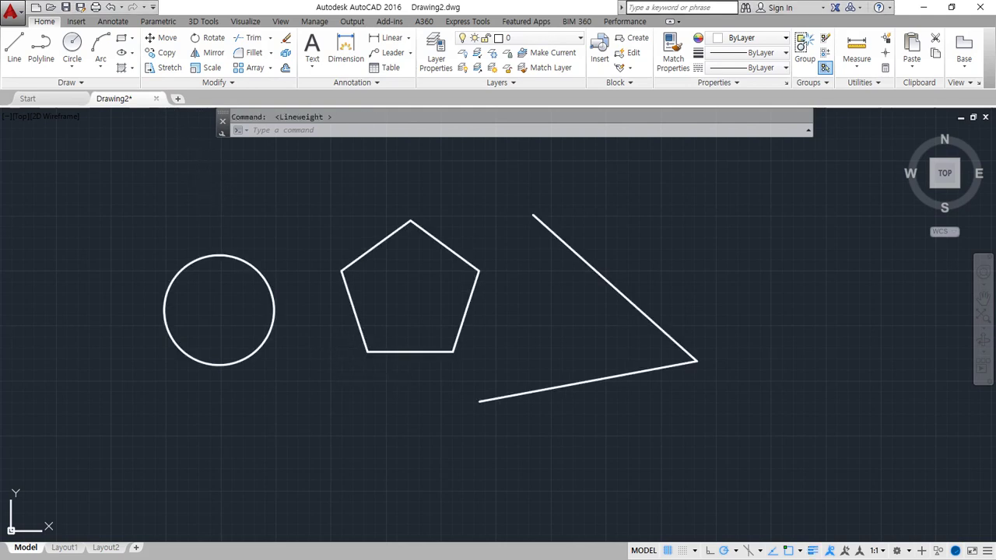
click(766, 424)
click(178, 241)
text(e)
key(Return)
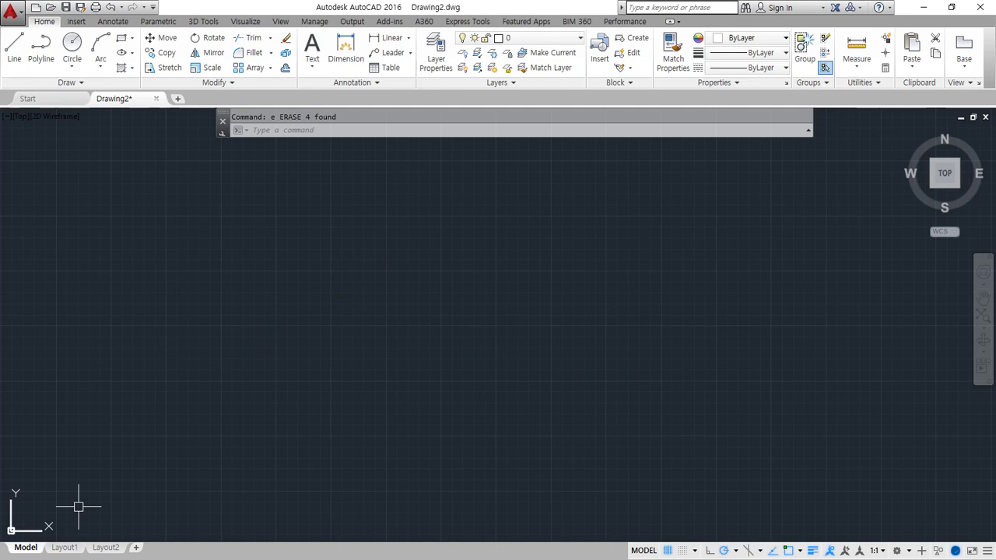
Step: Switch to the Notepad notes and add the entry "Line - 선그리기" below the Command Line note, separated by a blank line
key(alt+Tab)
scroll(523, 423, down, 3)
click(689, 373)
key(Return)
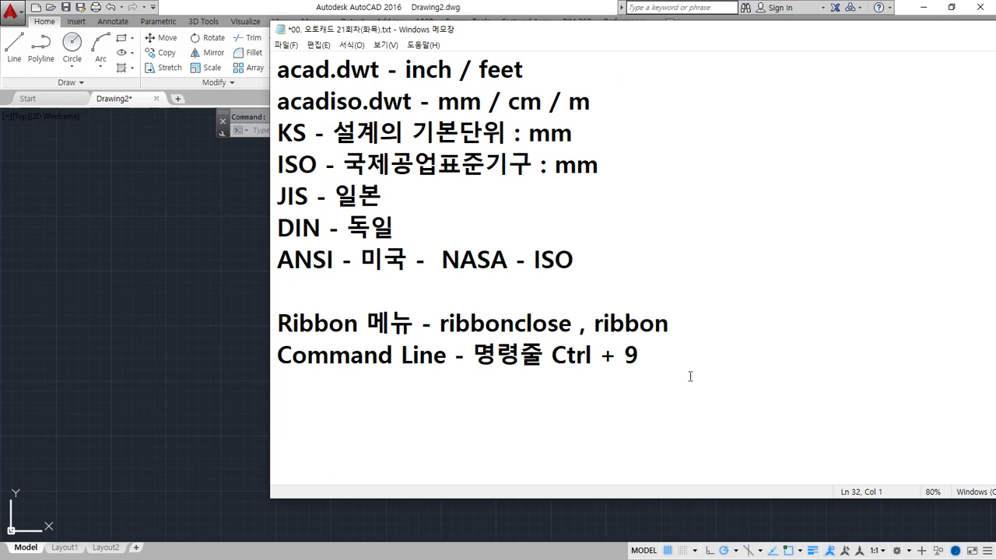
text(L)
text(ine )
text(- 선그리)
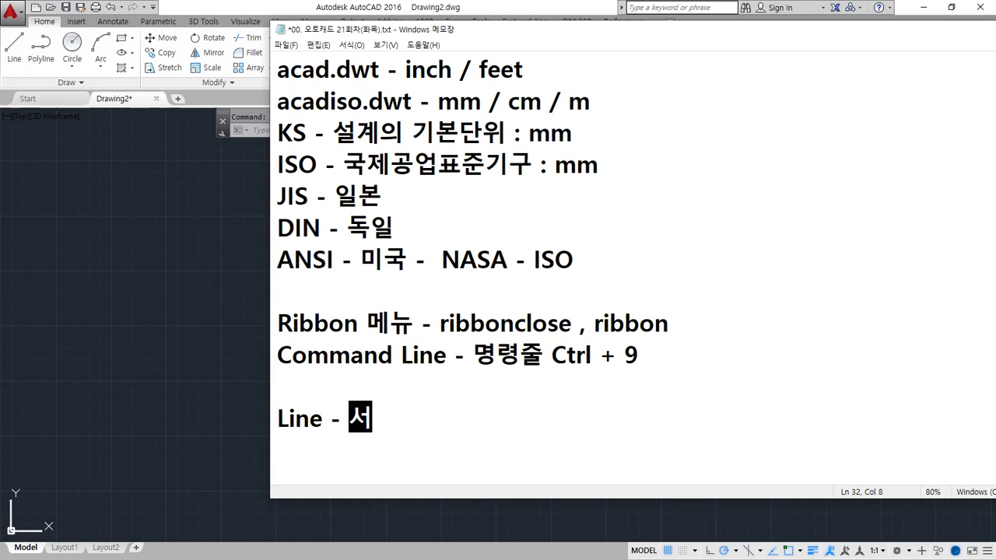
text(기)
key(Return)
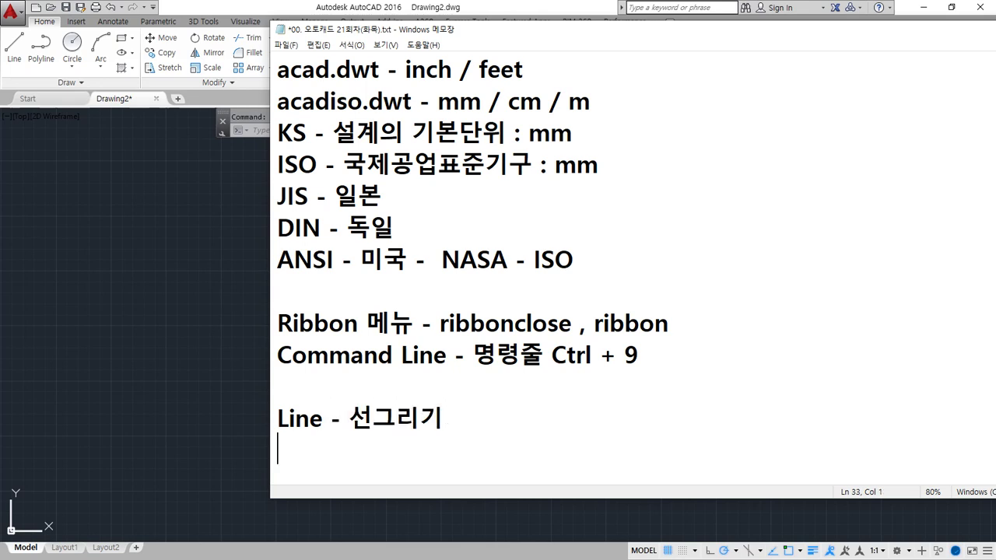
Step: Add the entry "Circle - 원그리기" to the notes under the Line entry
text(Circle )
text(- 원그리)
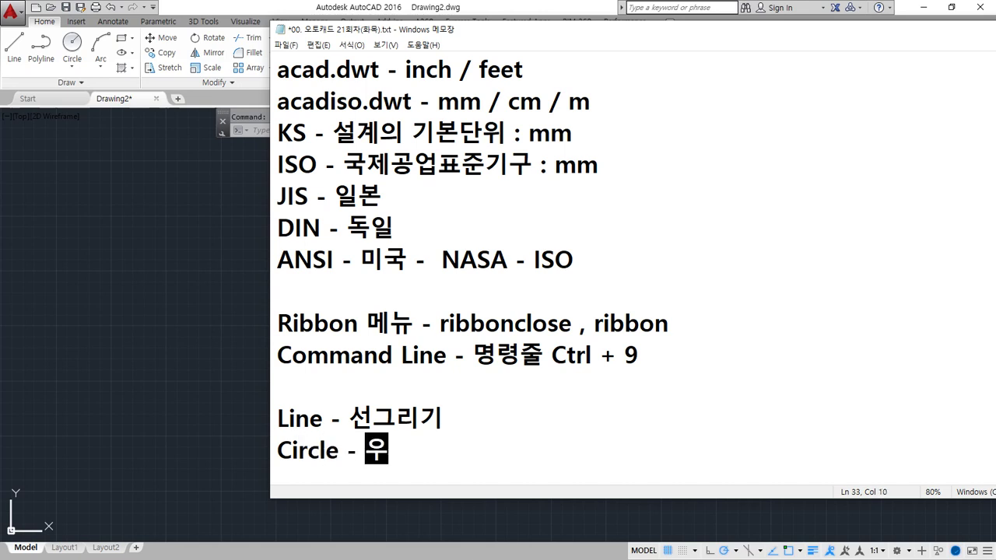
text(기)
key(Return)
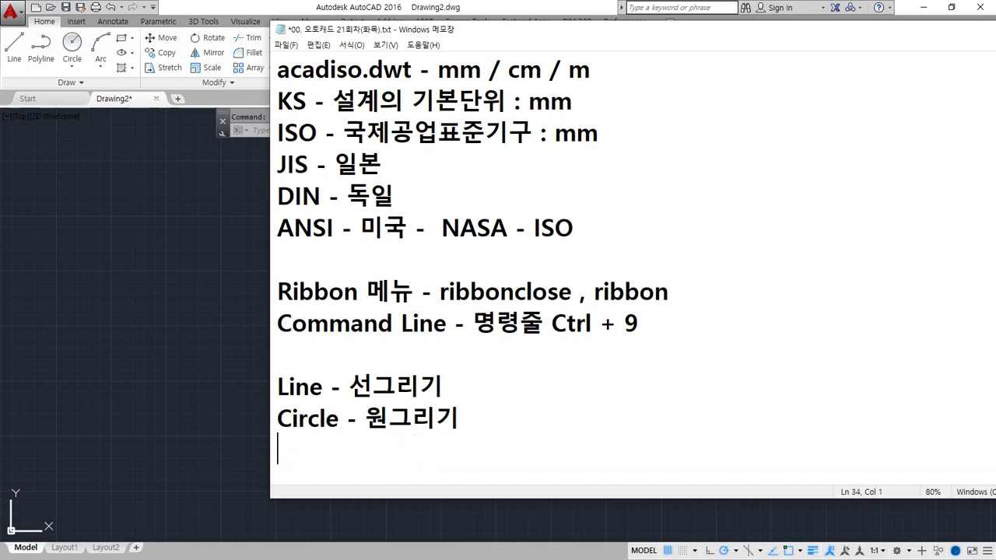
Step: Add the entry "OSNAP - 객체스냅" to the notes under the Circle entry, correcting its spelling
text(OSNAP - 객)
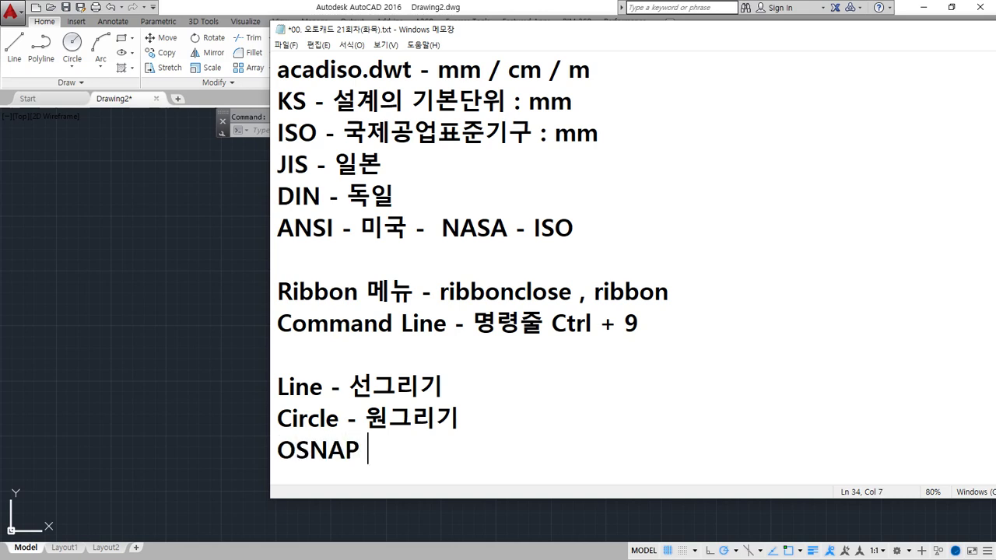
text(체스냅)
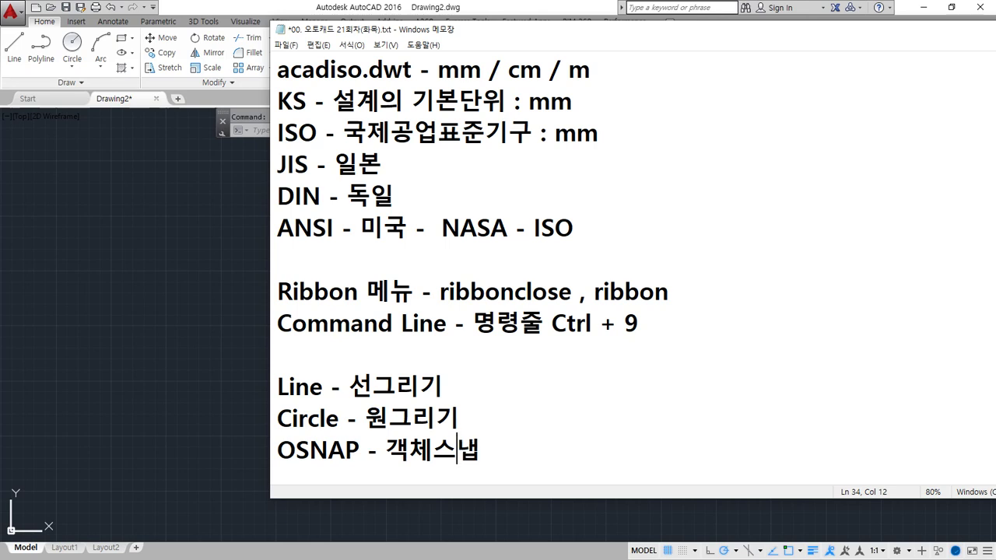
key(Left)
key(BackSpace)
text(ㅊㅐ)
key(BackSpace)
text(ㅔ)
key(End)
key(Return)
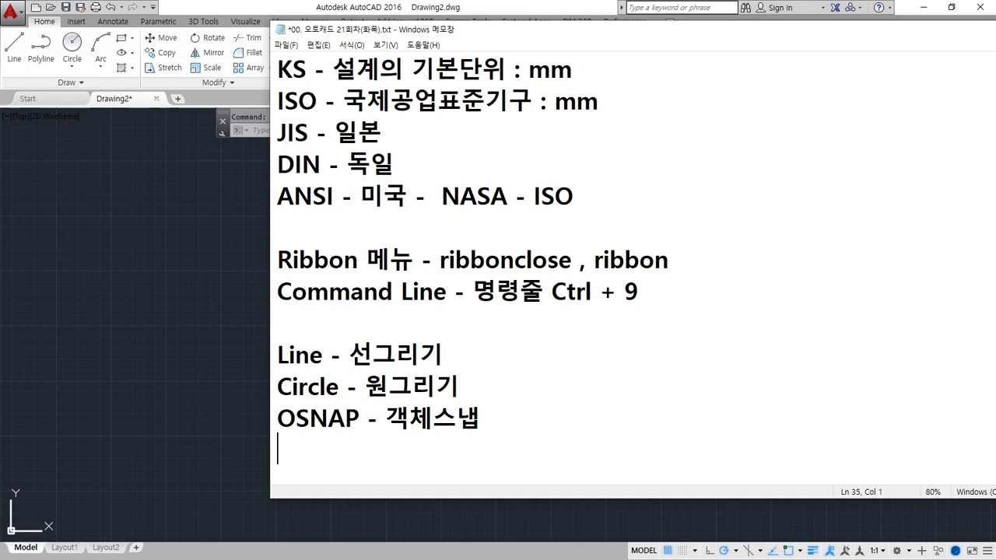
Step: Add the entry "Offset - 간격띄우기" to the notes under the OSNAP entry
text(Offs)
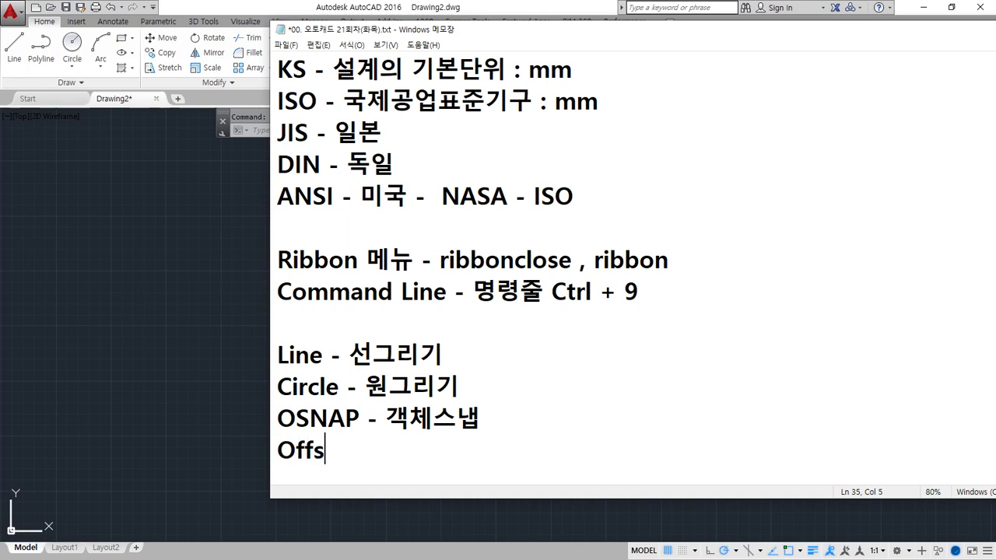
text(et - 간격)
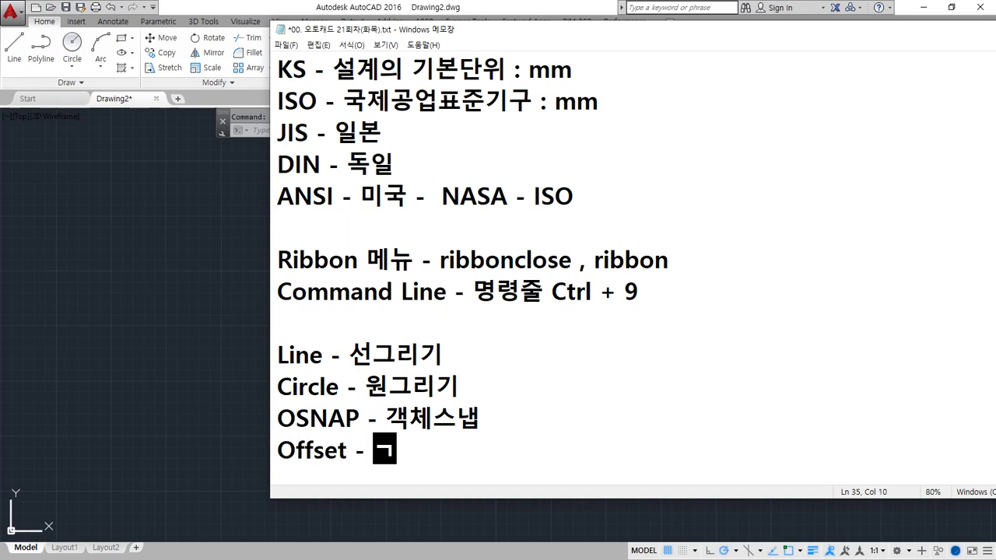
text(띄우기)
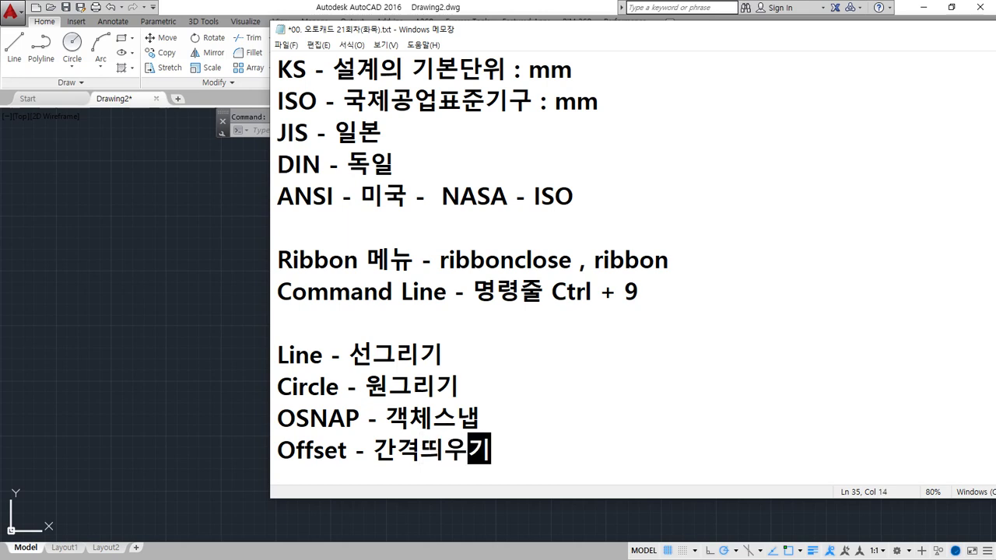
key(Return)
Step: Add the entries "TRim - 자르기" and "EXtend - 연장하기" on separate lines under the Offset entry
text(TRi)
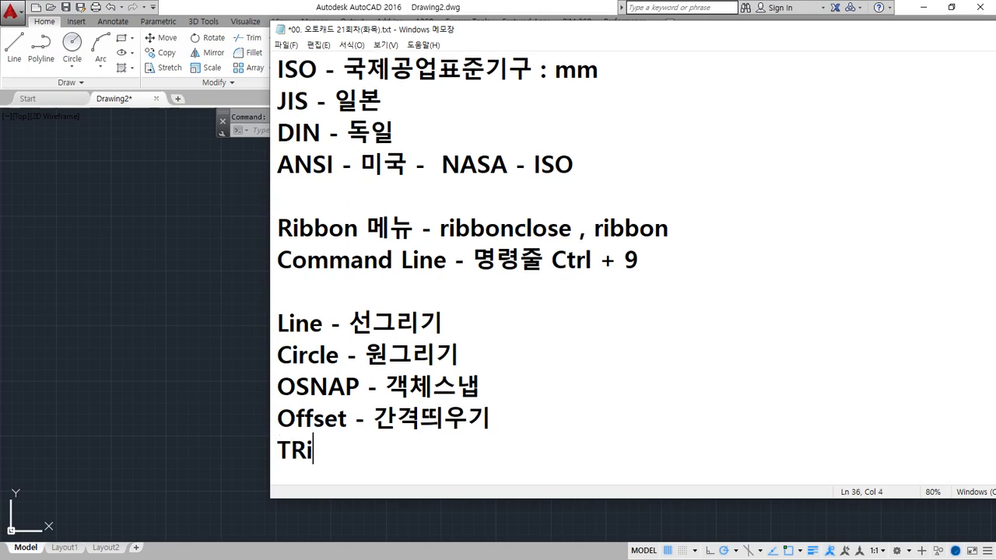
text(m - 자르기)
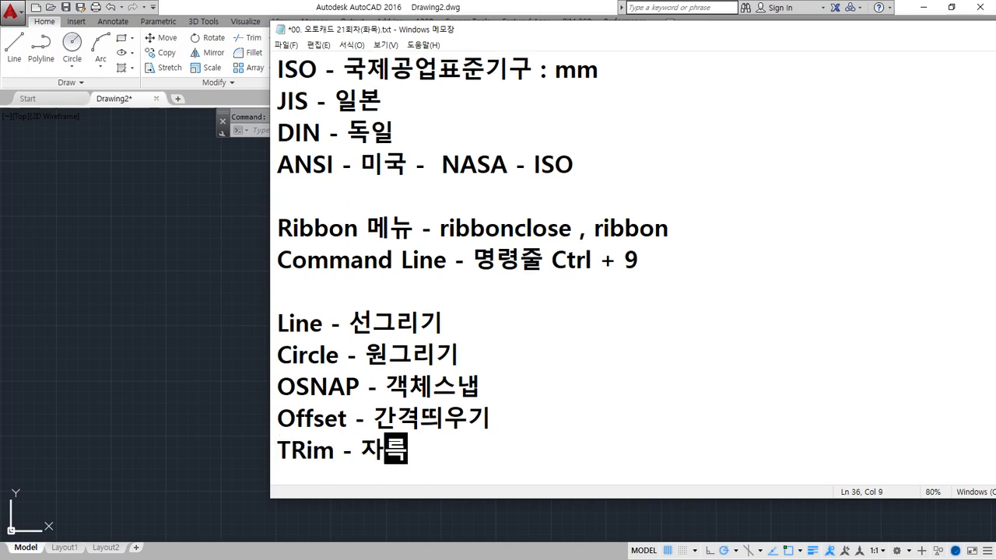
key(Return)
text(EX)
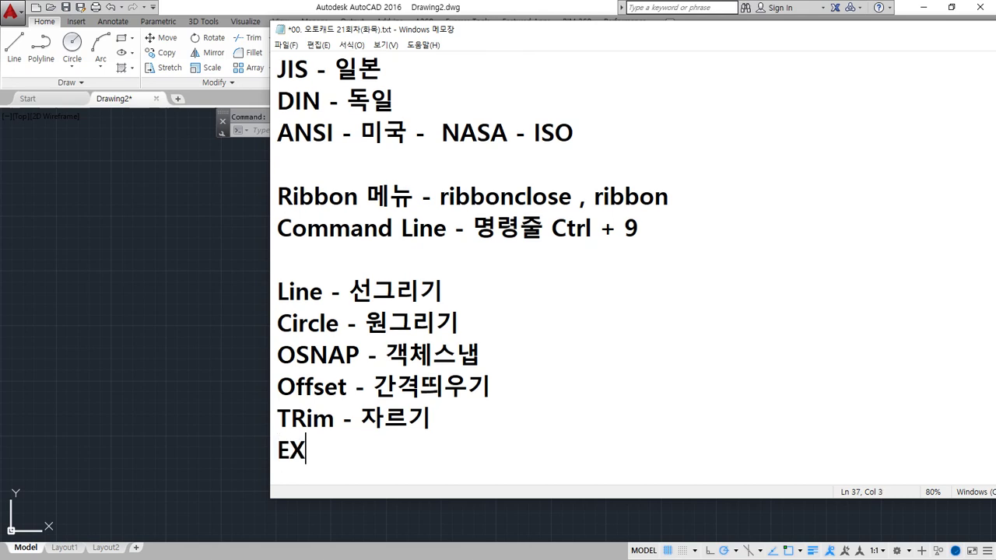
text(tend -)
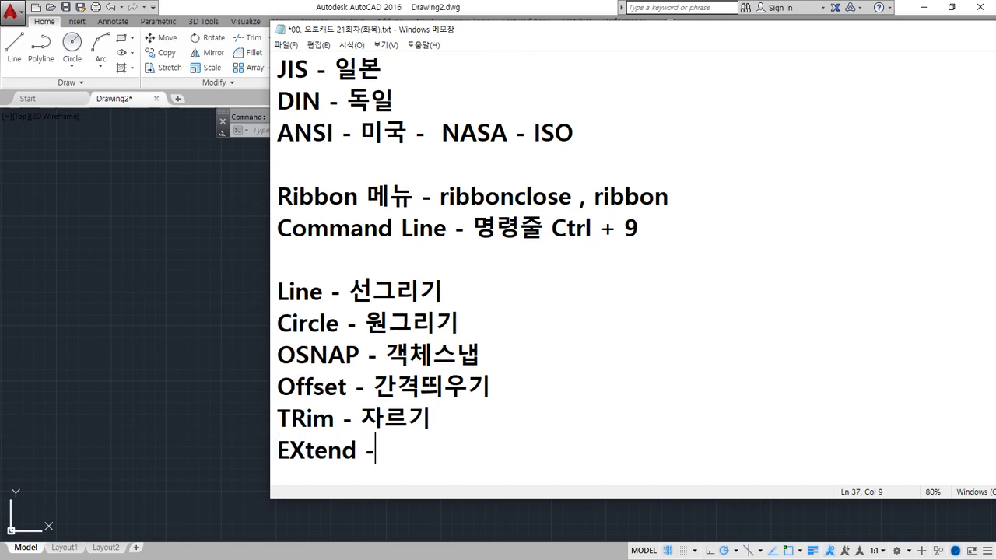
text( ㅇ연장하기)
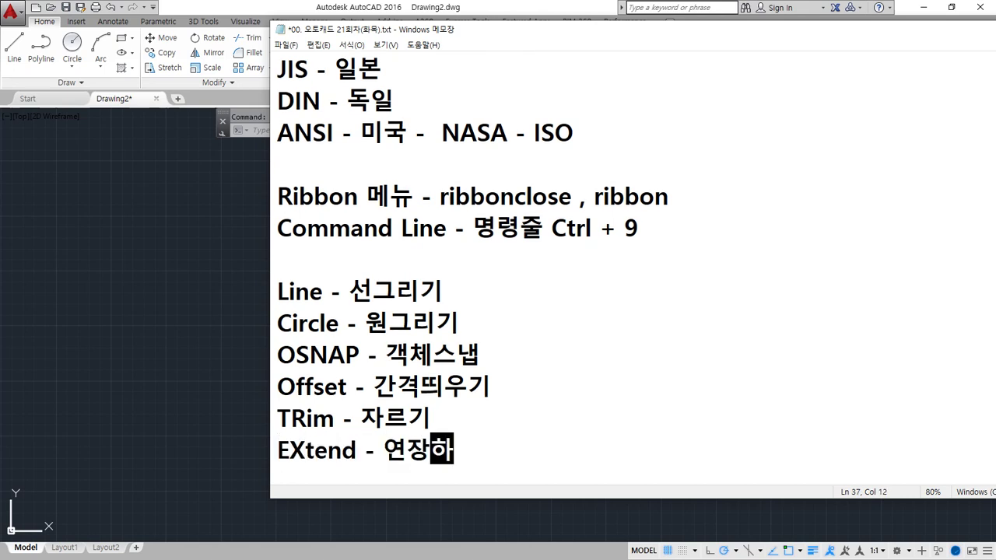
key(Return)
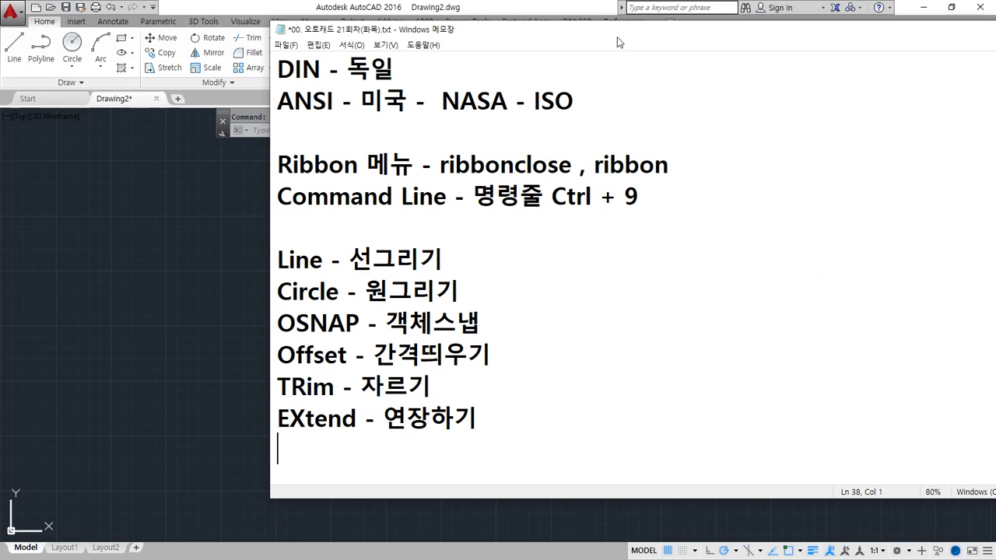
drag(615, 34, 610, 41)
mouse_move(288, 233)
mouse_down()
mouse_move(289, 354)
mouse_move(303, 418)
mouse_up()
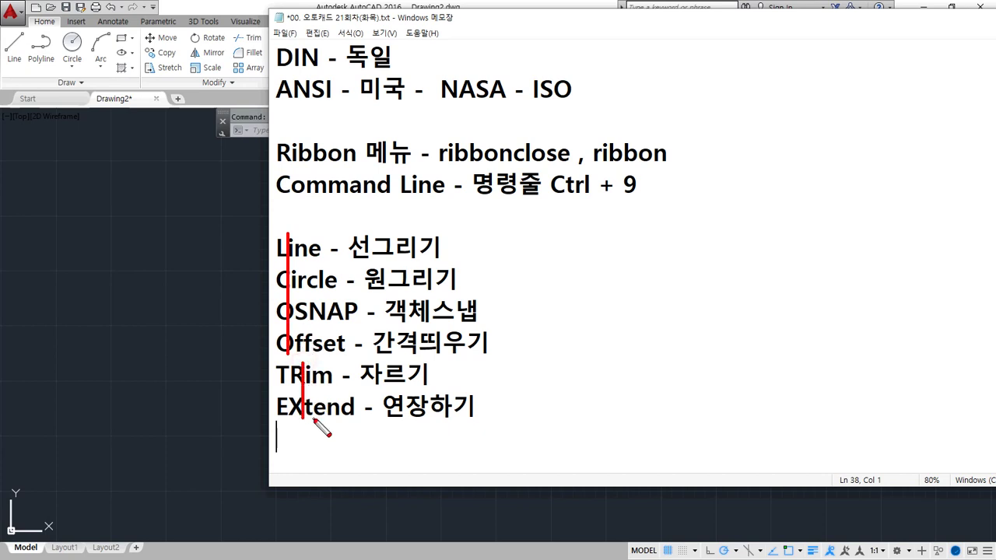
key(e)
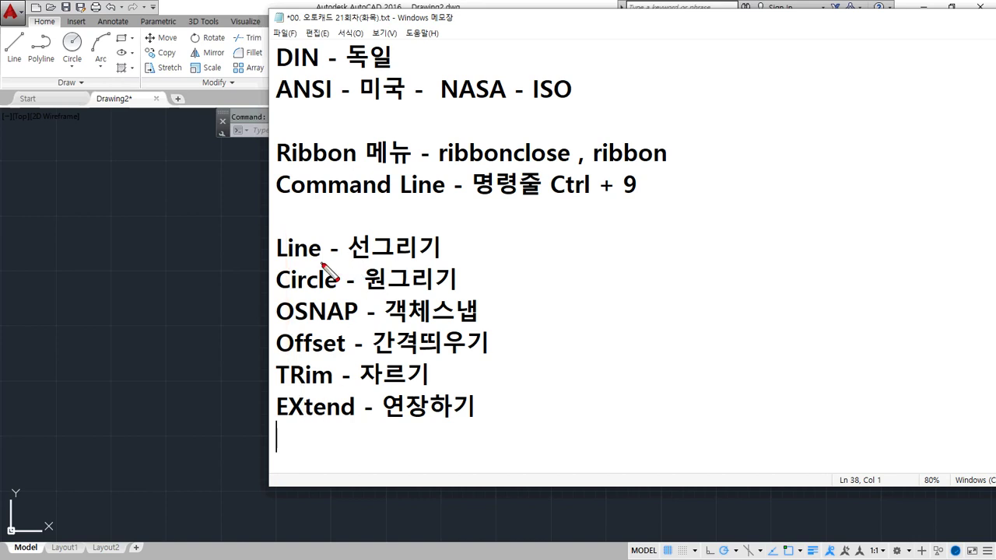
mouse_move(276, 263)
mouse_down()
mouse_move(322, 263)
mouse_move(278, 289)
mouse_up()
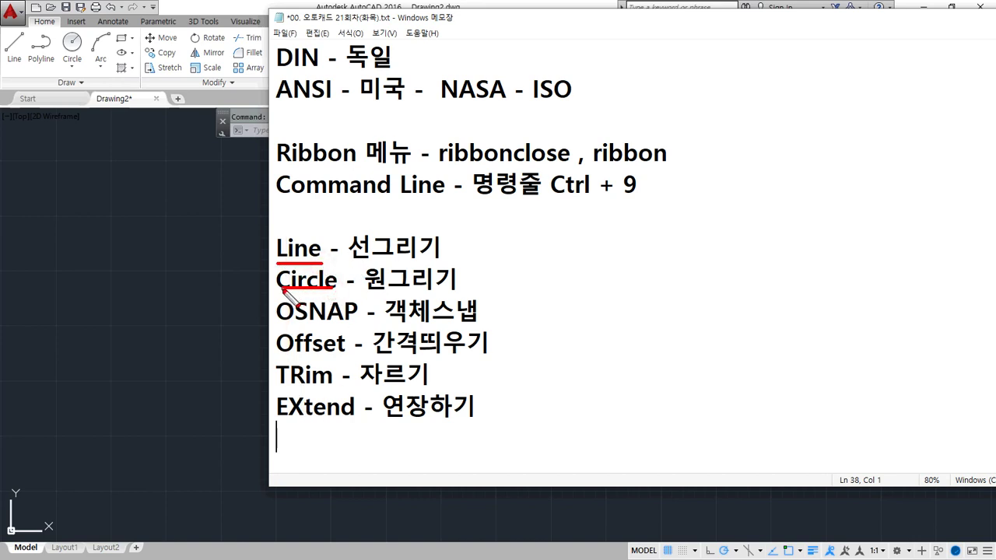
drag(346, 321, 278, 321)
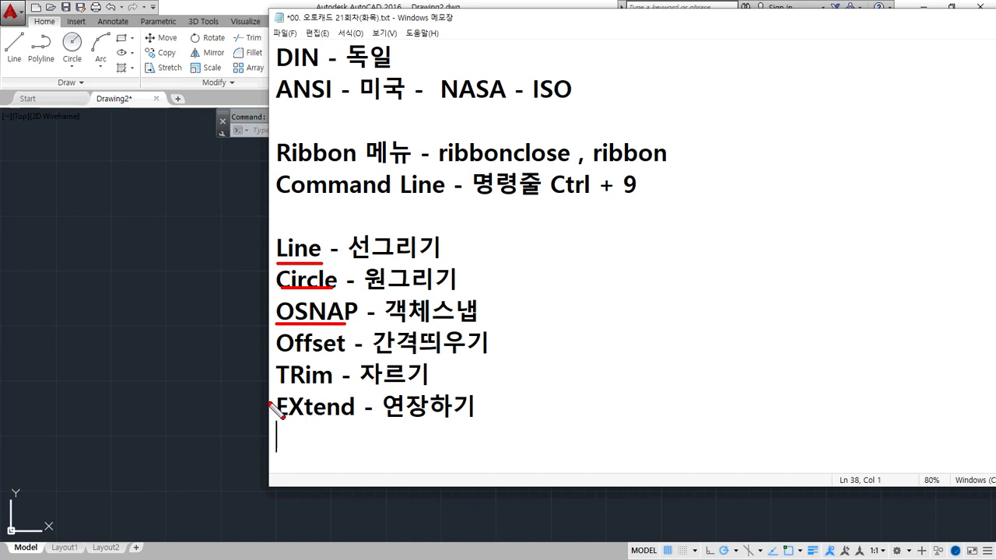
key(e)
drag(303, 385, 275, 384)
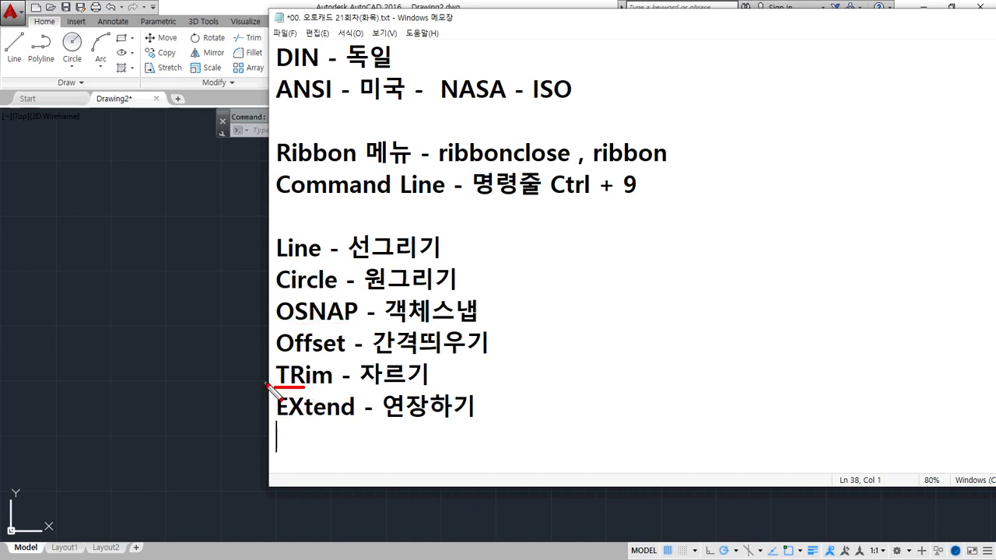
Step: Switch back to the AutoCAD drawing and activate the command line for command entry
key(Escape)
click(234, 208)
click(294, 133)
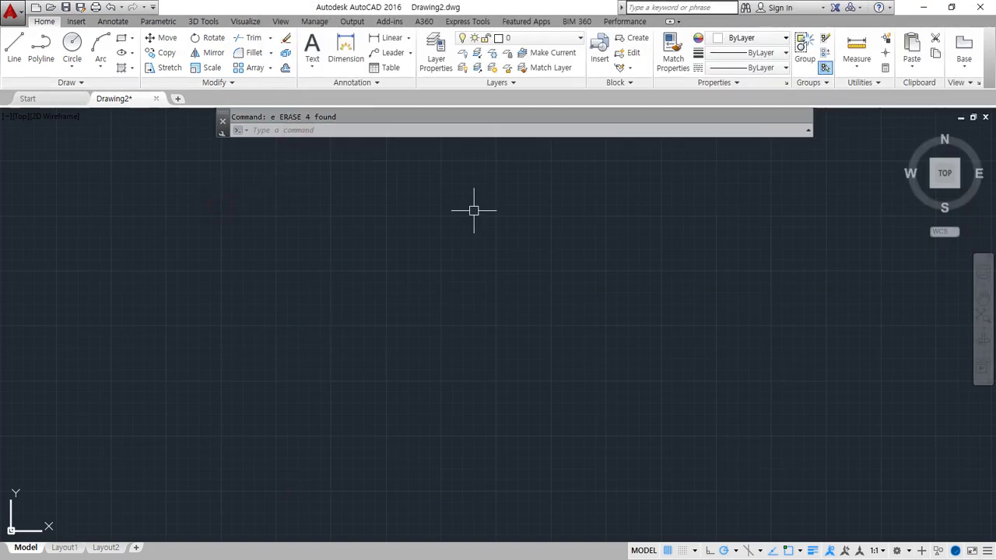
click(487, 129)
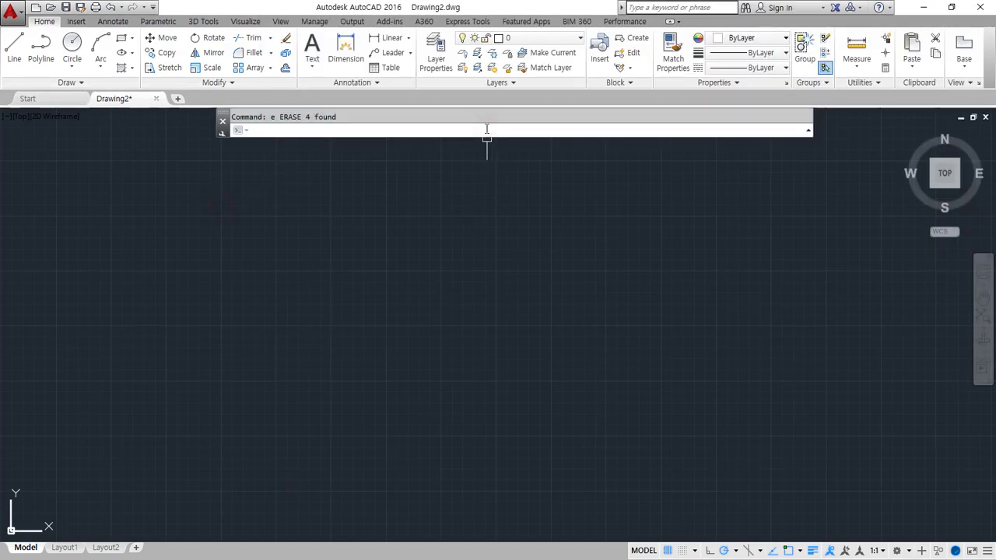
Step: Try starting the Line command by its full name, LINE, and cancel it
text(line)
key(Return)
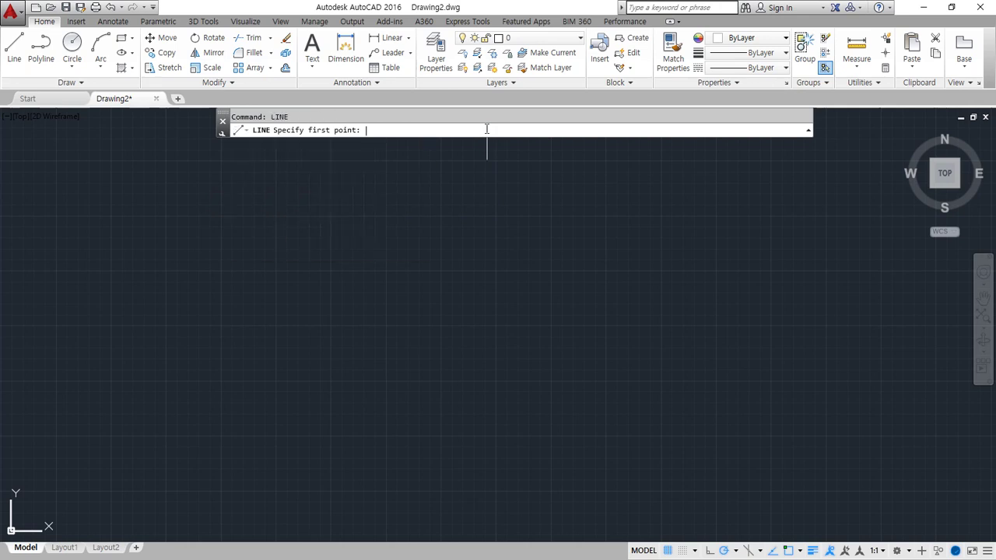
key(Escape)
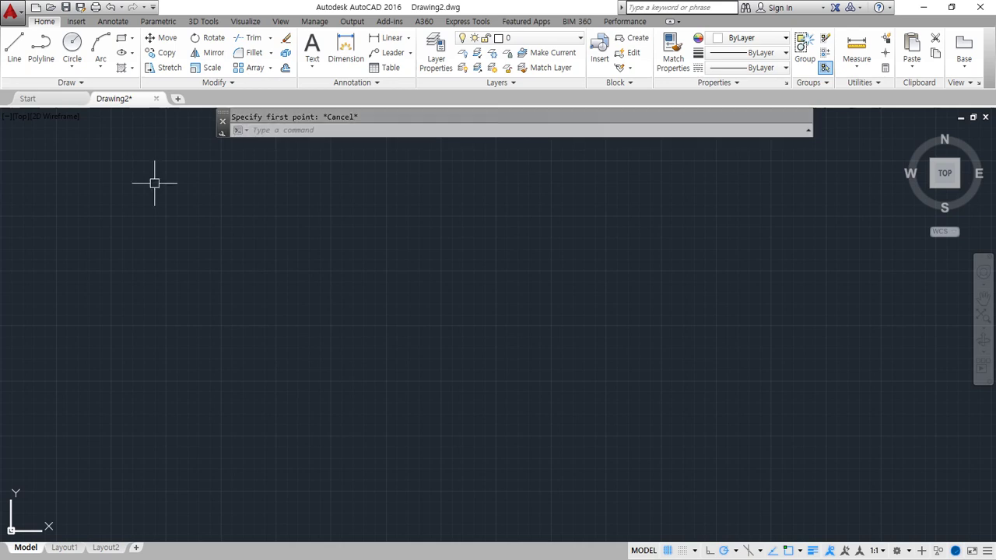
Step: Highlight the L of the Line entry in the notes, and try the alias L in AutoCAD before cancelling it
key(alt+Tab)
drag(288, 249, 273, 251)
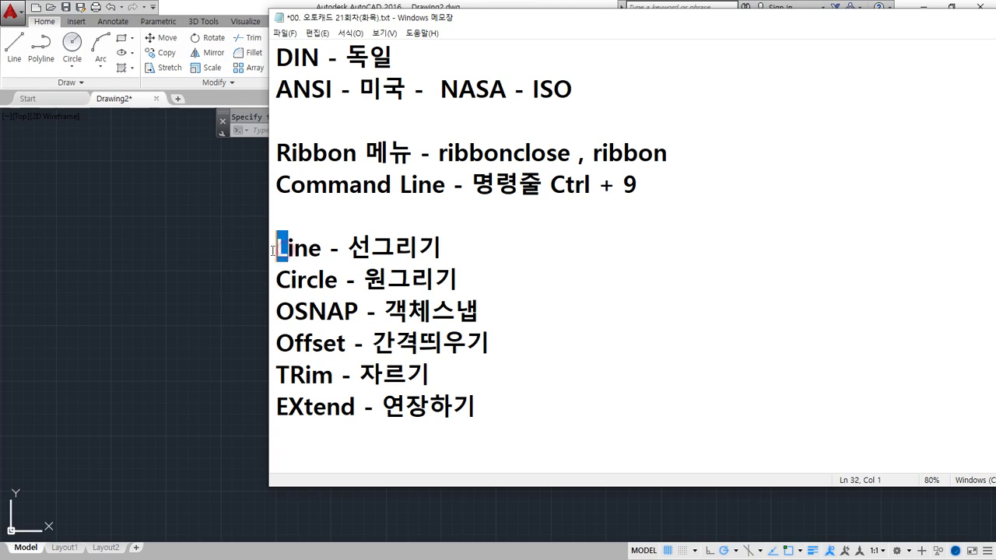
click(241, 162)
text(l)
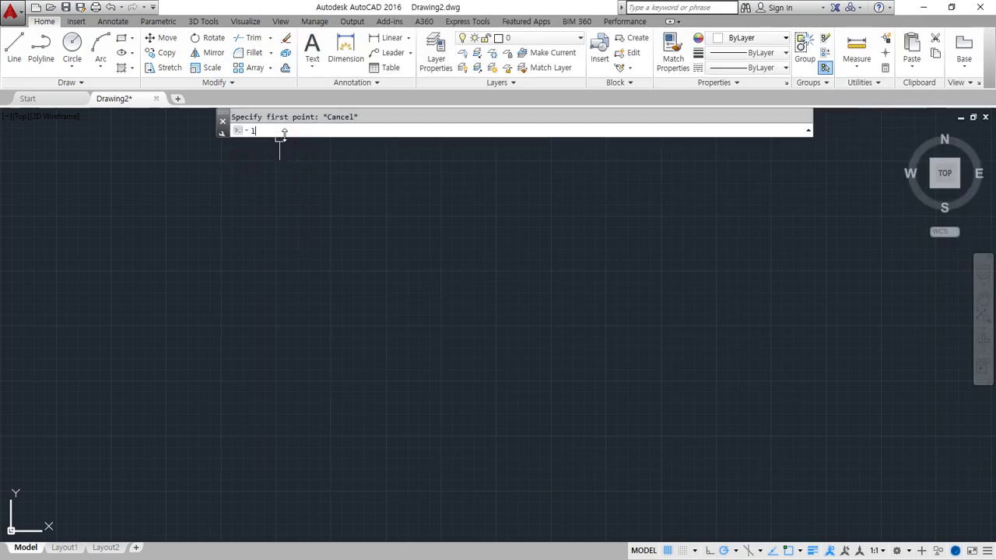
key(Return)
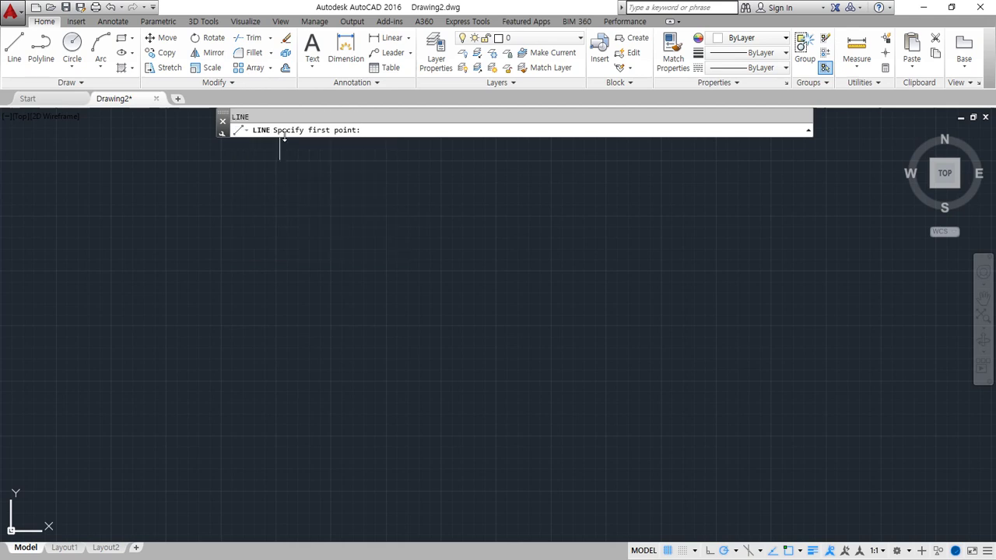
key(Escape)
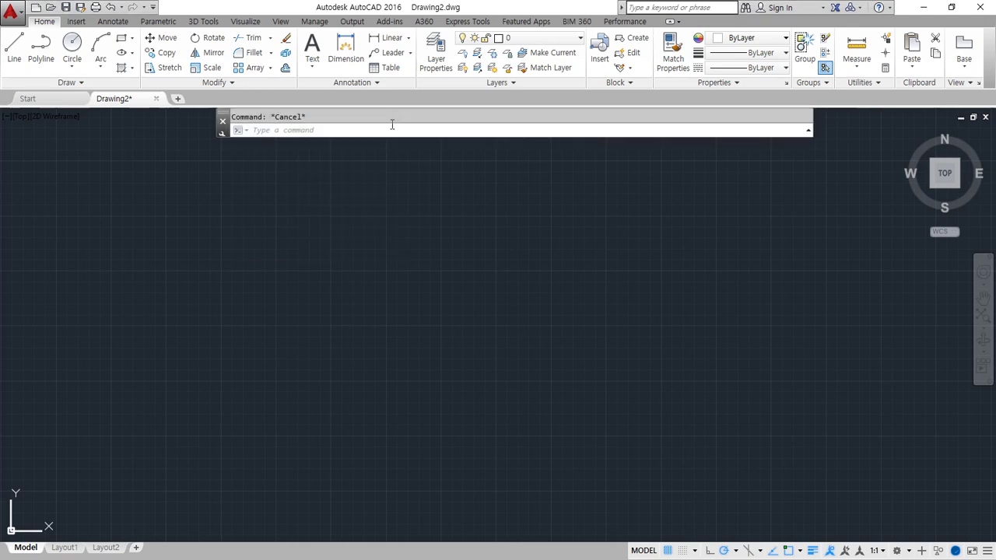
Step: Try launching LINE from the suggestions offered for the full command name, and cancel it
text(lin)
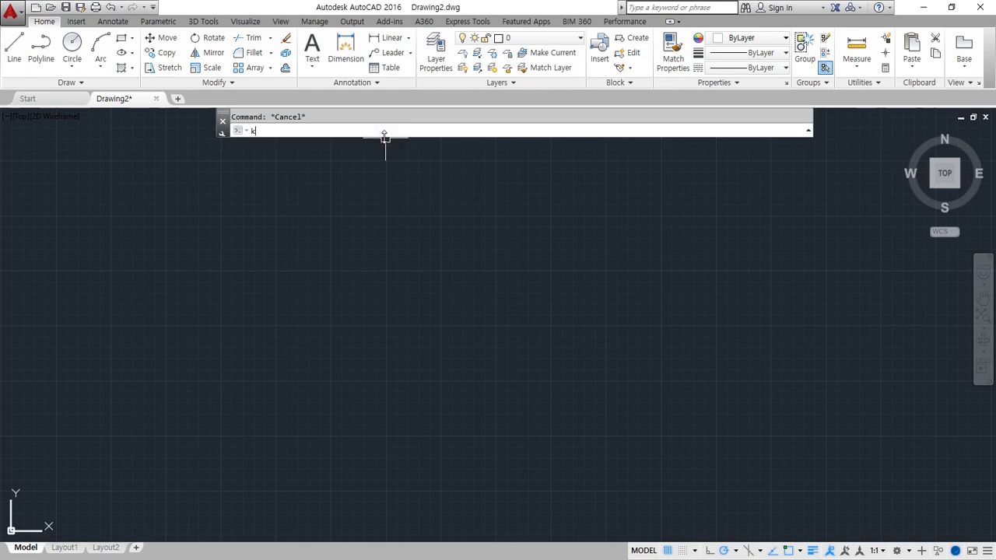
text(e)
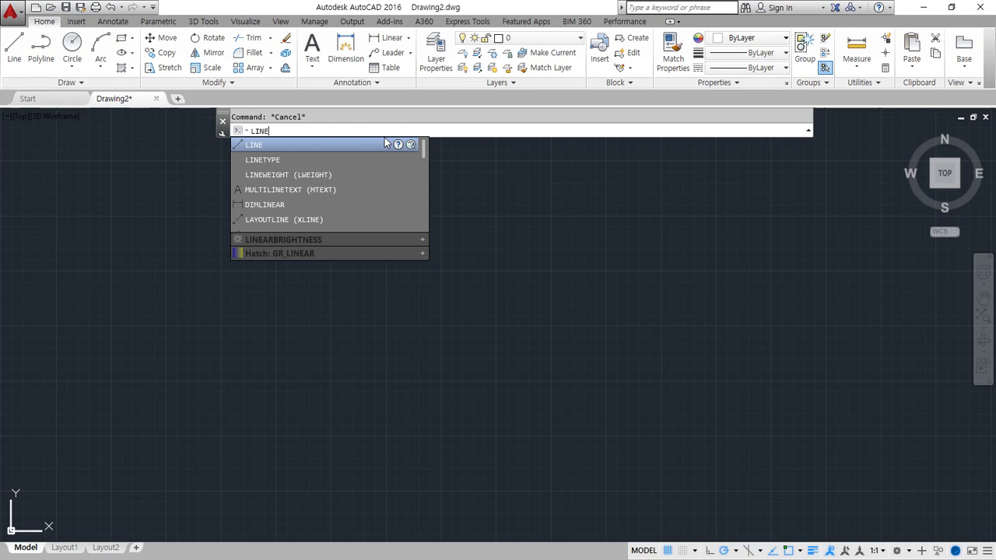
click(383, 137)
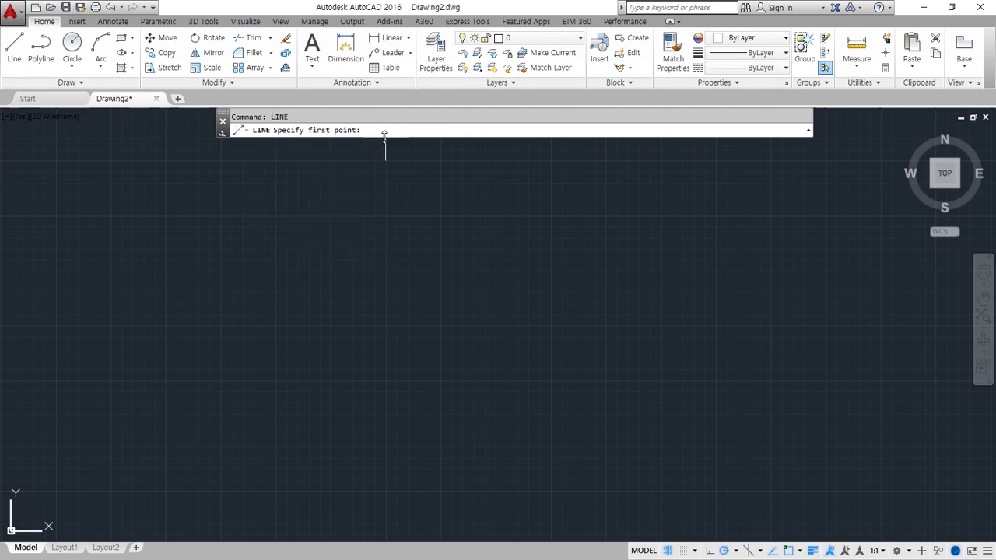
key(Escape)
Step: Run the Line command with the alias L, read its first-point prompt, and cancel the command
text(L)
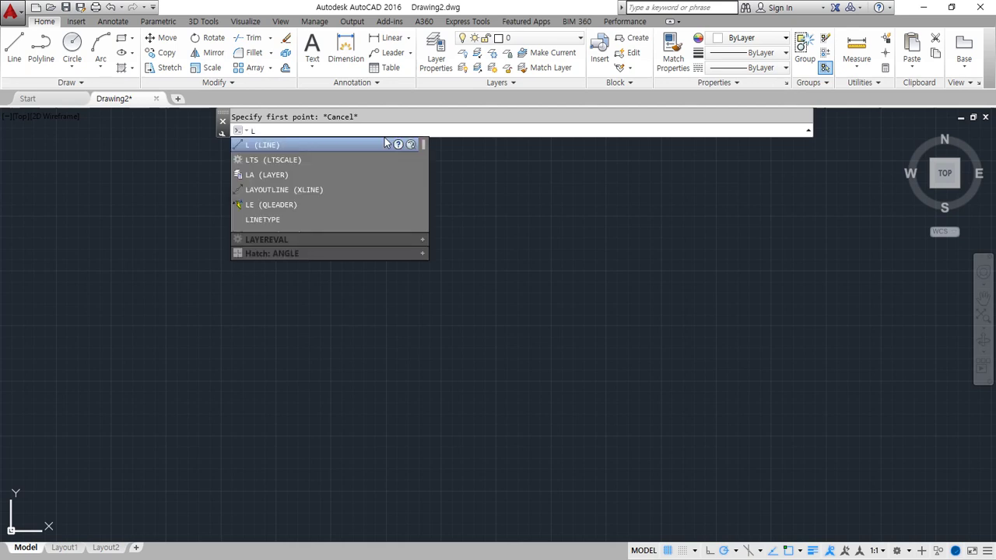
key(Return)
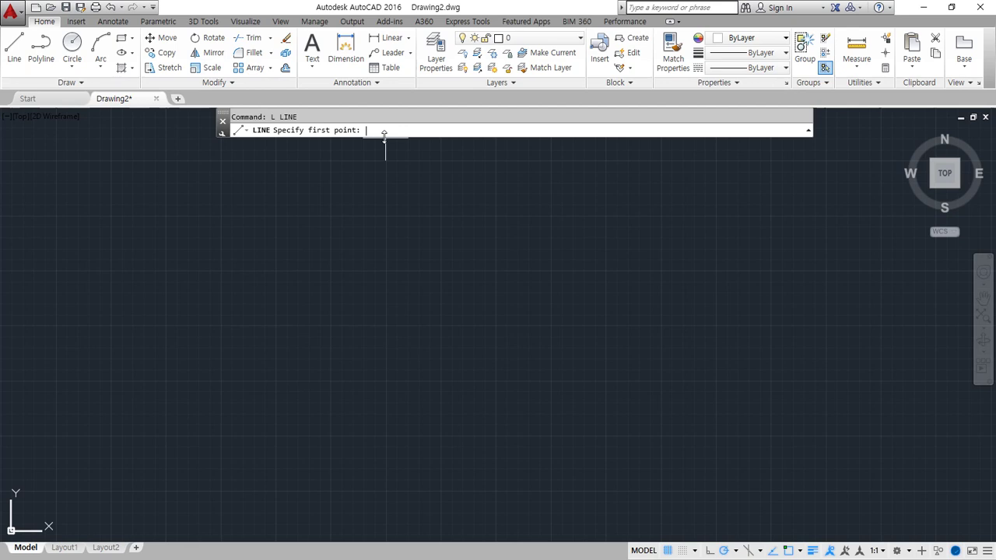
mouse_move(379, 140)
mouse_down()
mouse_move(347, 151)
mouse_move(244, 111)
mouse_move(369, 132)
mouse_move(268, 135)
mouse_move(350, 109)
mouse_move(328, 141)
mouse_move(371, 116)
mouse_move(301, 95)
mouse_move(249, 119)
mouse_up()
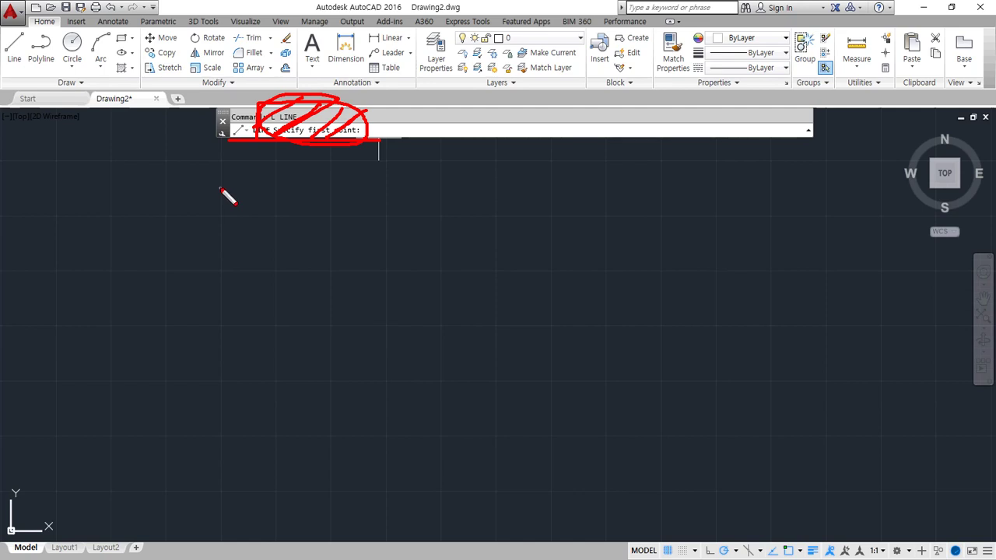
key(Escape)
key(Escape)
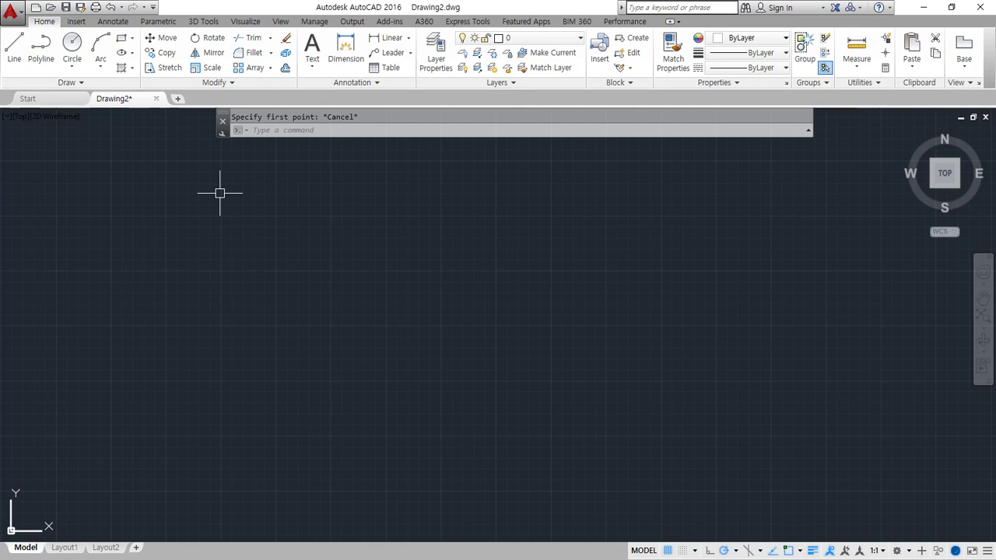
Step: Shrink the AutoCAD window to examine the compact Line, Circle, Trim and Extend tools, and maximize the window again
double_click(502, 6)
mouse_move(129, 124)
mouse_down()
mouse_move(113, 170)
mouse_move(151, 165)
mouse_move(132, 122)
mouse_up()
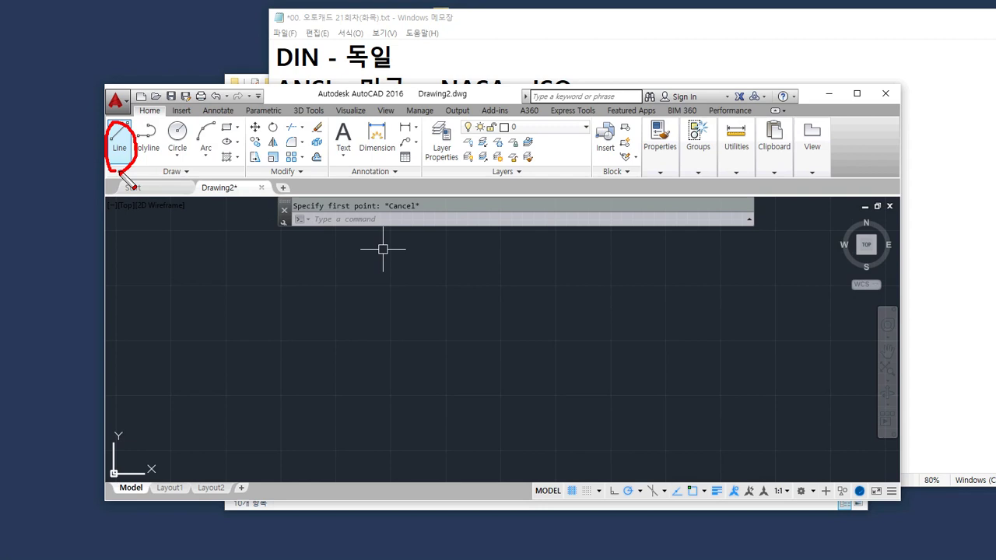
mouse_move(189, 156)
mouse_down()
mouse_move(179, 134)
mouse_move(188, 165)
mouse_up()
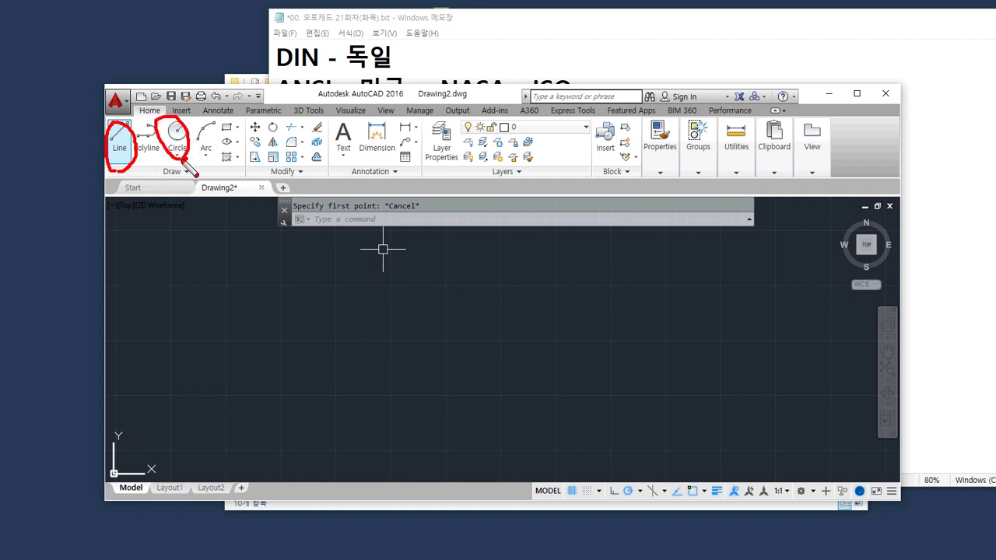
key(Escape)
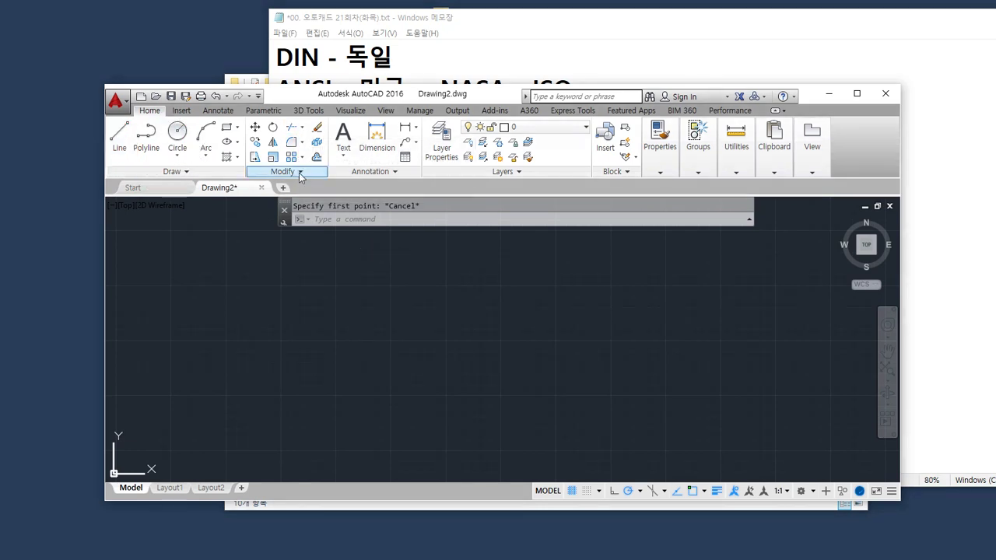
key(ctrl+2)
mouse_move(321, 167)
mouse_down()
mouse_move(307, 144)
mouse_move(327, 160)
mouse_up()
key(Escape)
click(302, 129)
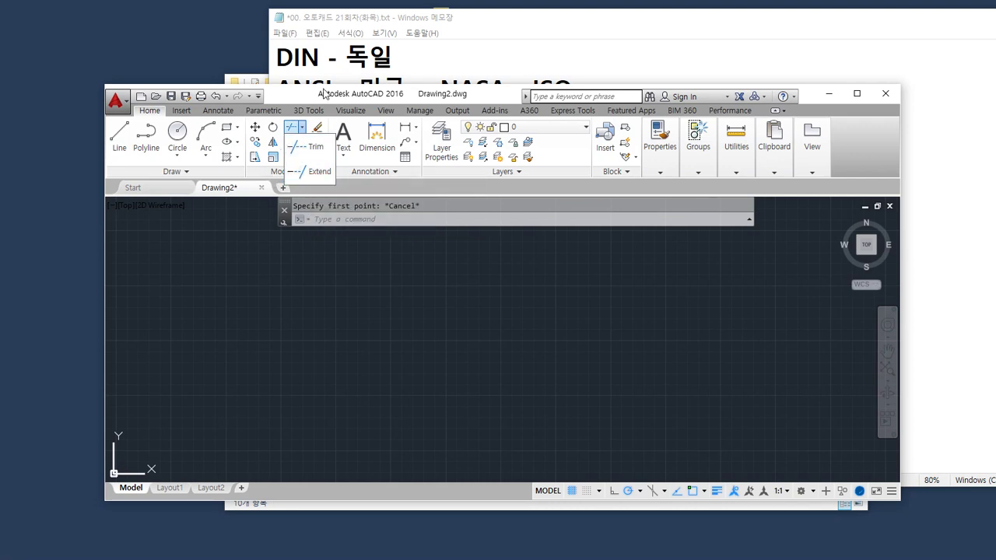
mouse_move(709, 501)
mouse_down()
mouse_move(681, 504)
mouse_move(714, 492)
mouse_move(705, 504)
mouse_up()
mouse_move(689, 405)
mouse_down()
mouse_move(693, 476)
mouse_move(701, 461)
mouse_up()
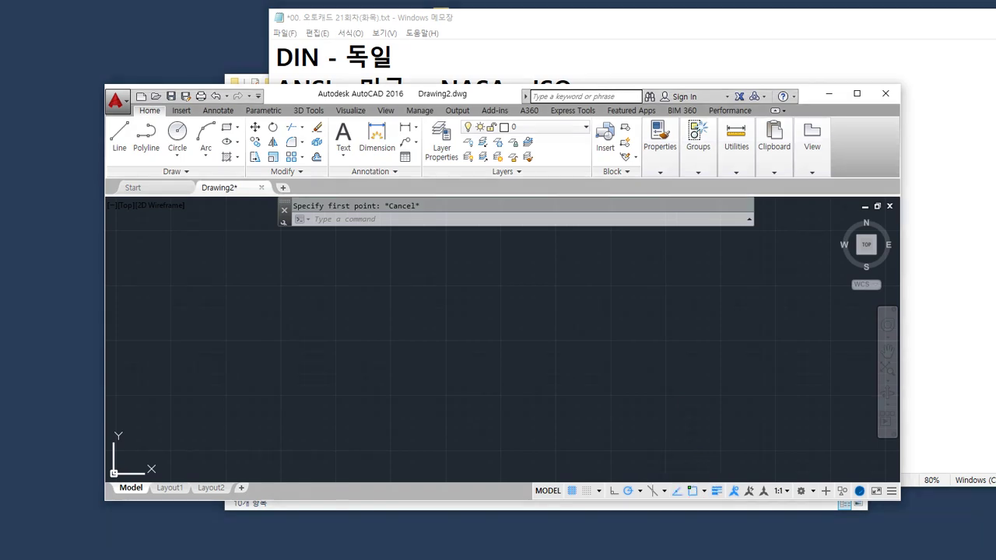
key(super+Up)
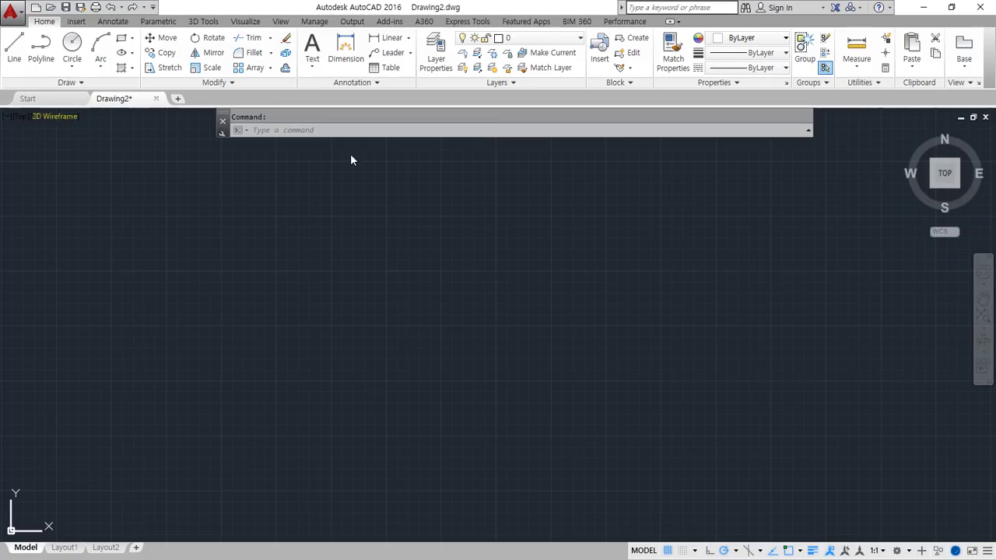
Step: Start the Line command with the alias L and place its first point in the left half of the drawing area
text(l)
key(Return)
mouse_move(304, 144)
mouse_down()
mouse_move(284, 146)
mouse_move(296, 119)
mouse_move(311, 139)
mouse_up()
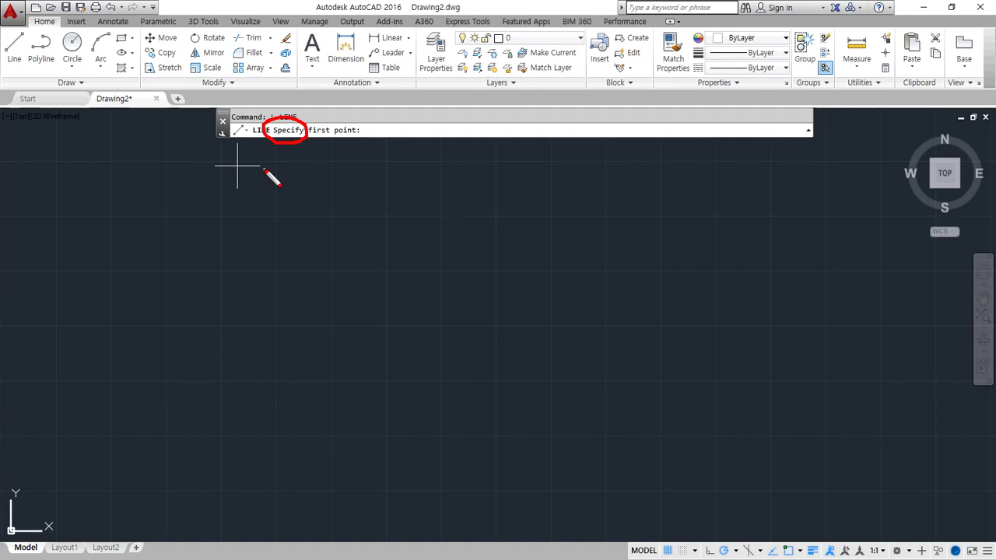
drag(307, 138, 366, 134)
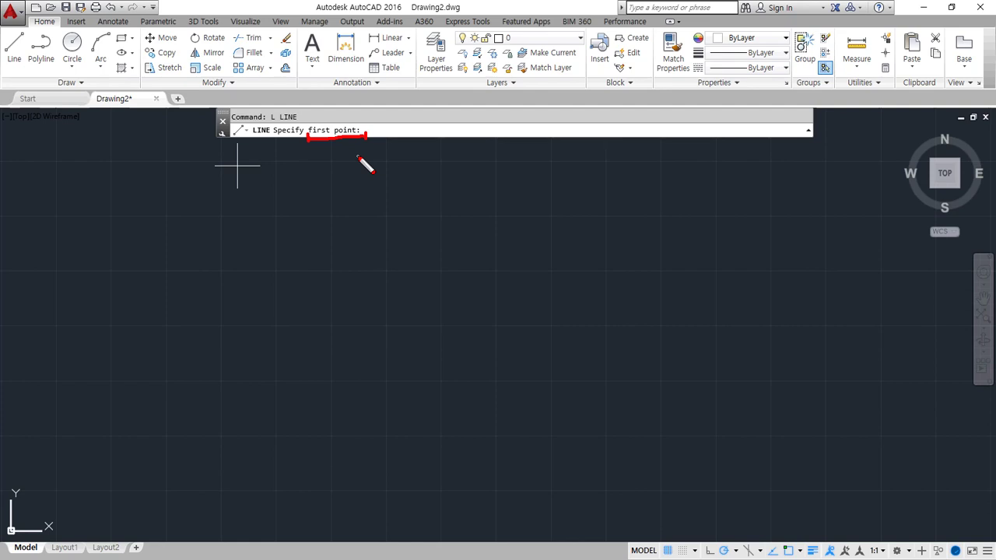
key(Escape)
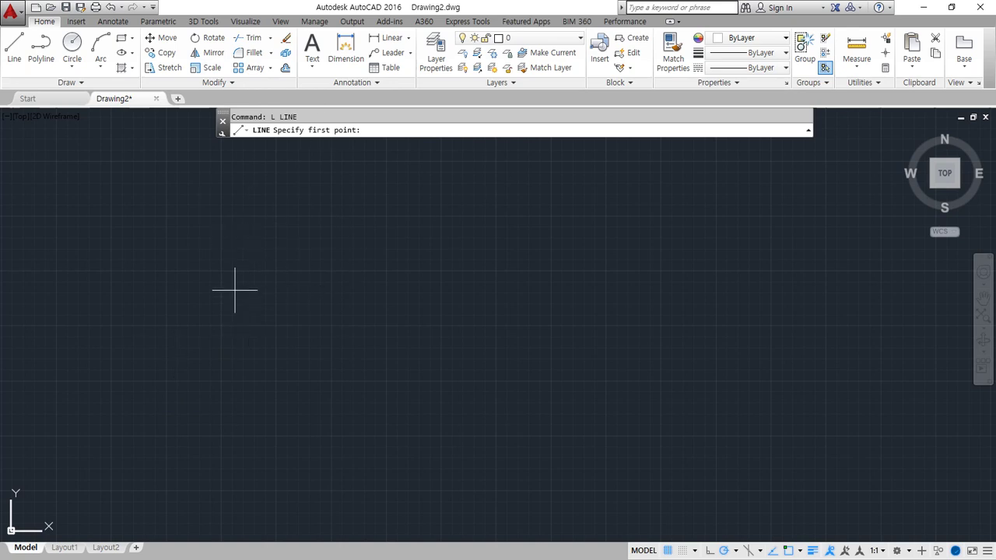
click(250, 271)
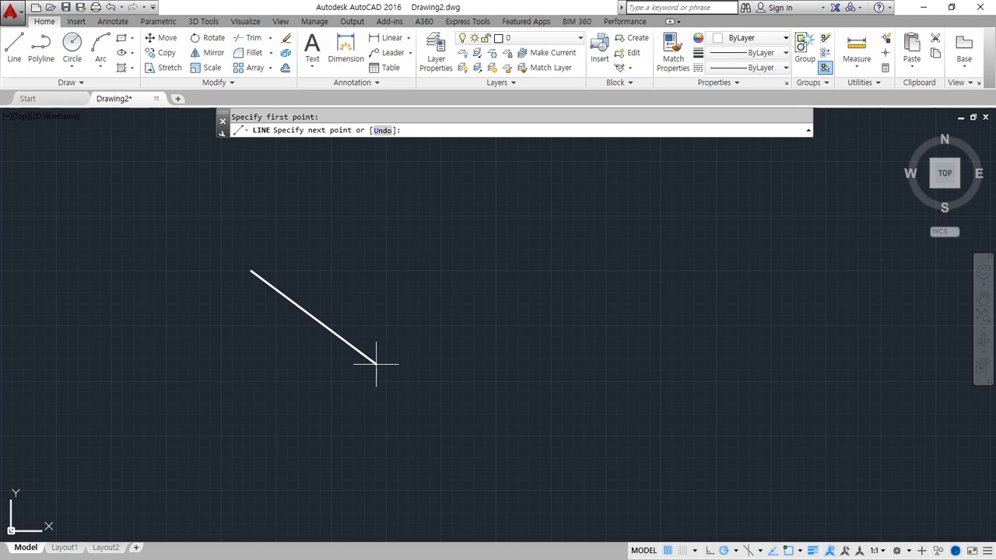
Step: Continue the line through five more points counterclockwise to form an open outline of five segments, and end the command
drag(277, 140, 349, 141)
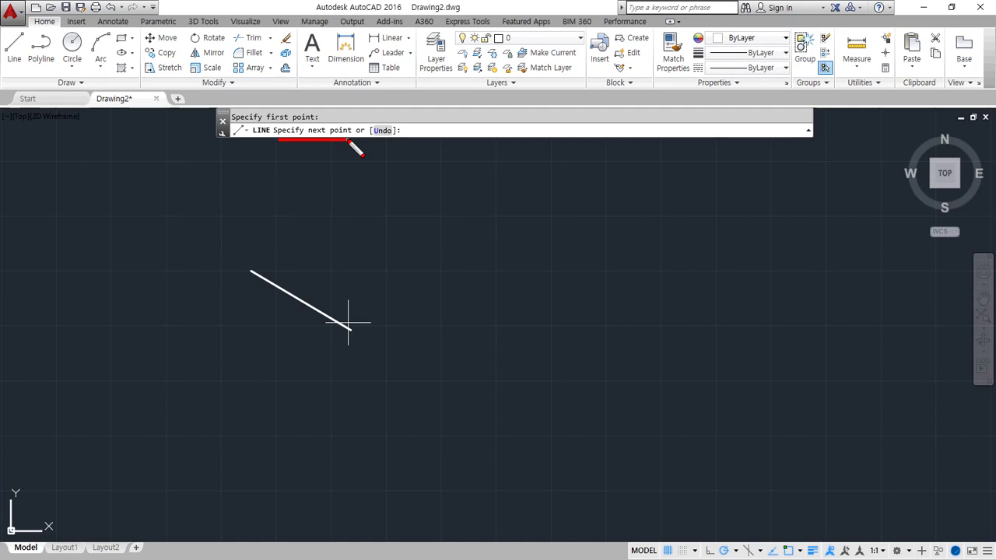
mouse_move(358, 141)
mouse_down()
mouse_move(348, 134)
mouse_move(406, 143)
mouse_up()
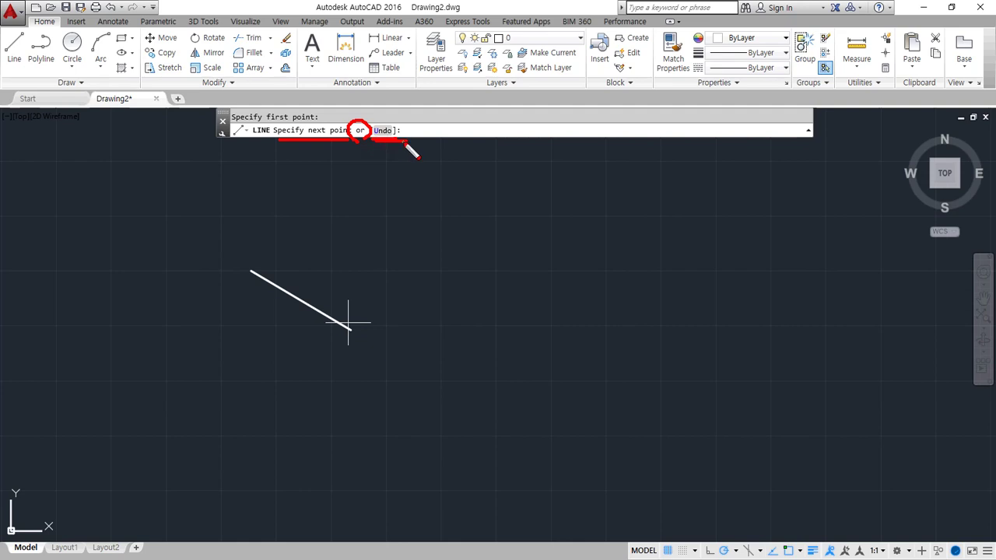
mouse_move(275, 249)
mouse_down()
mouse_move(253, 268)
mouse_move(257, 251)
mouse_up()
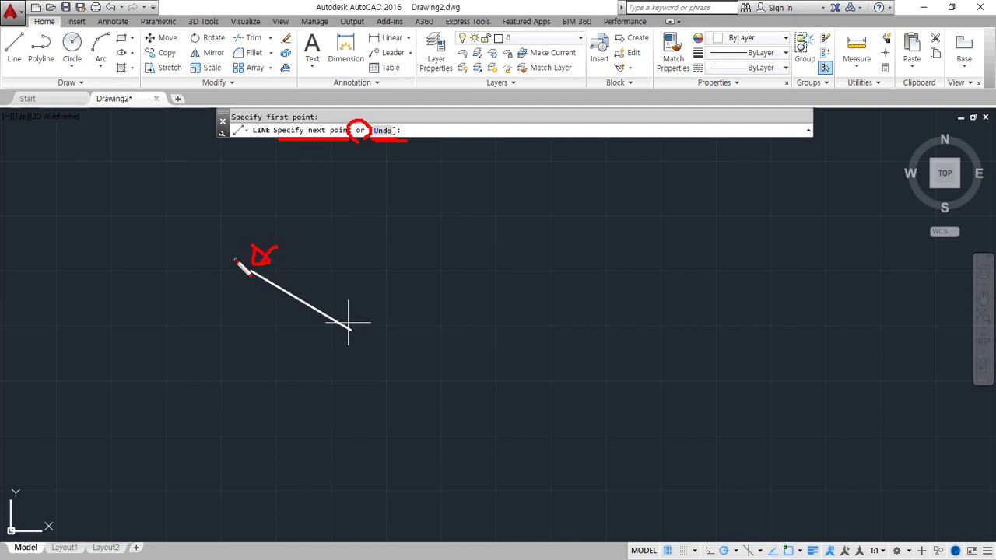
key(Escape)
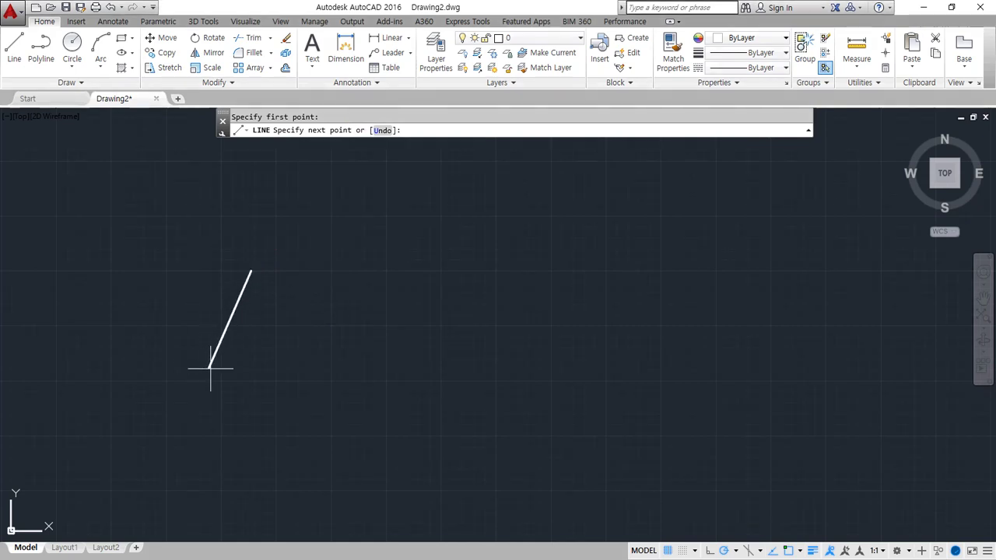
click(294, 369)
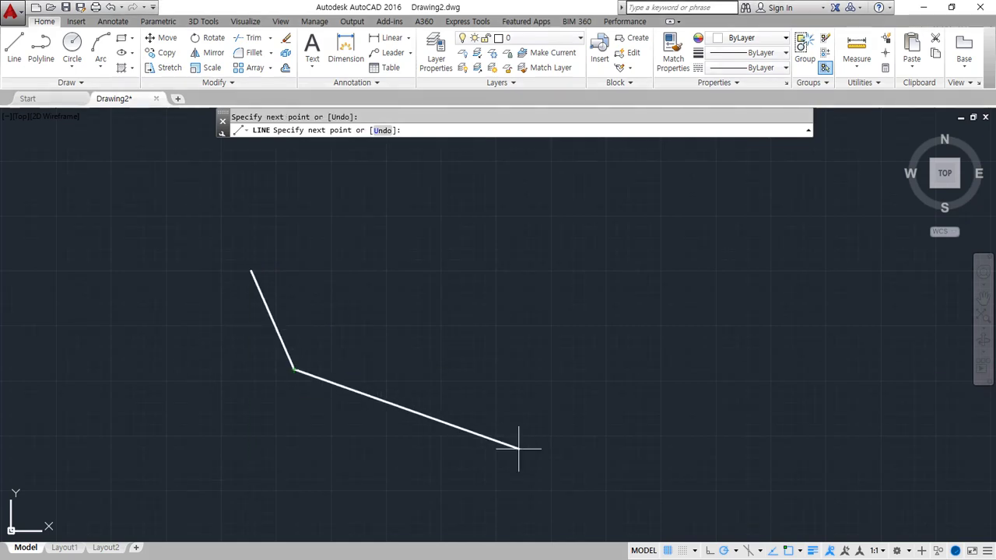
click(529, 369)
click(554, 308)
click(494, 217)
click(413, 239)
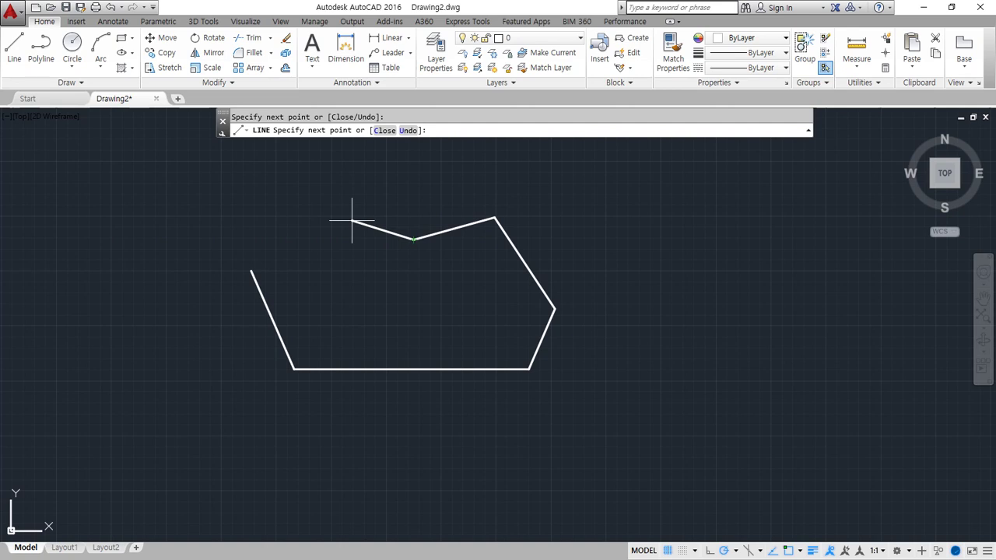
key(Return)
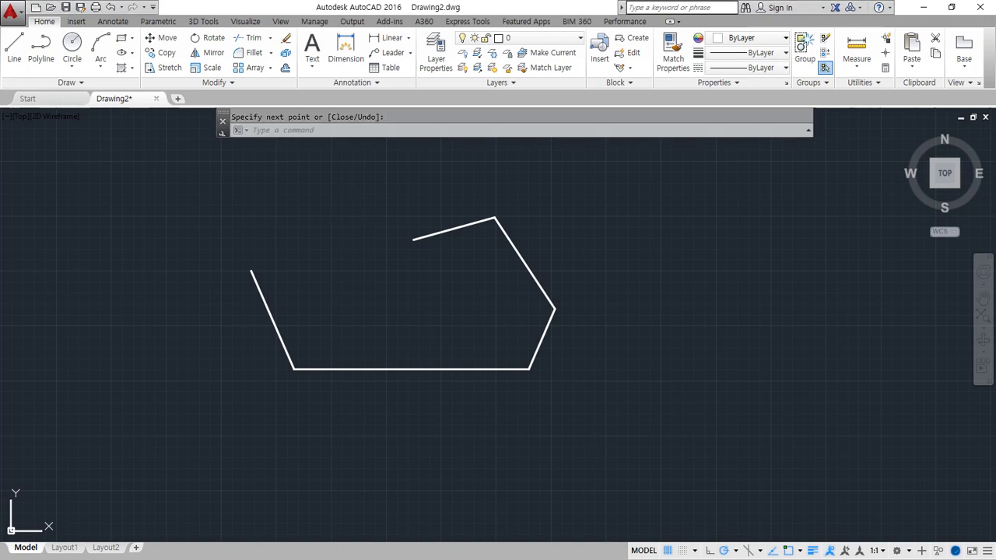
Step: Switch to the notes and add the entries "Zoom" and "Pan" on separate lines under the Line entry
key(alt+Tab)
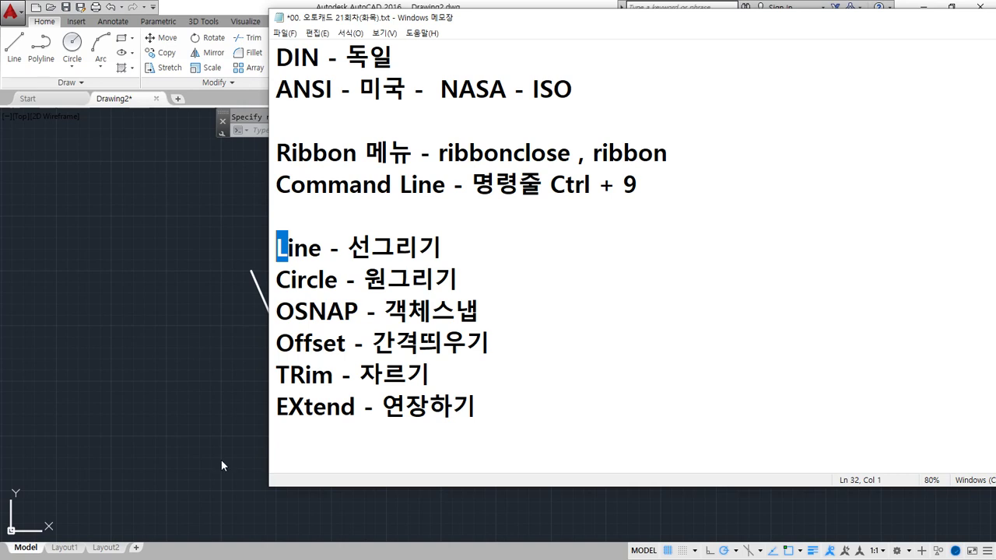
click(494, 262)
key(Return)
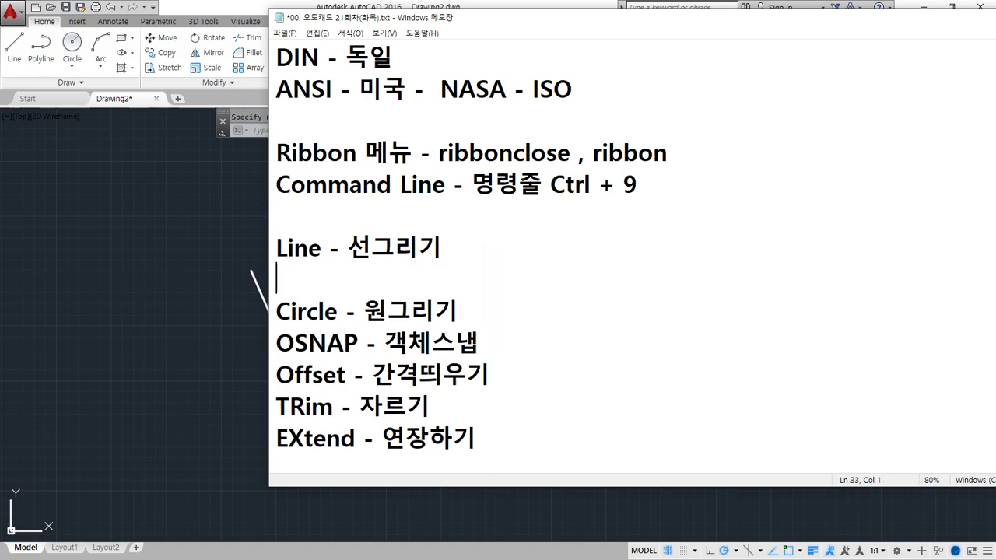
text(Zoom)
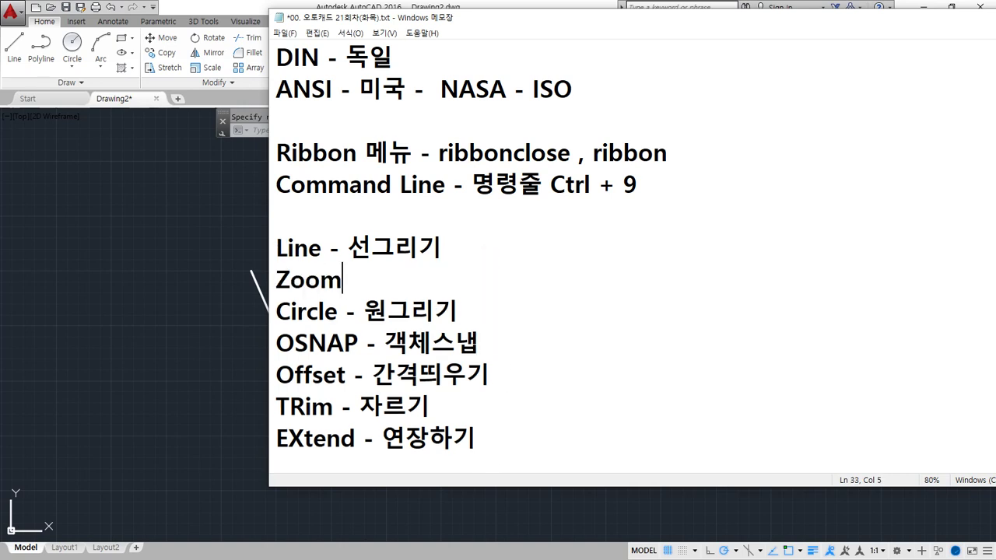
key(Return)
text(Pan)
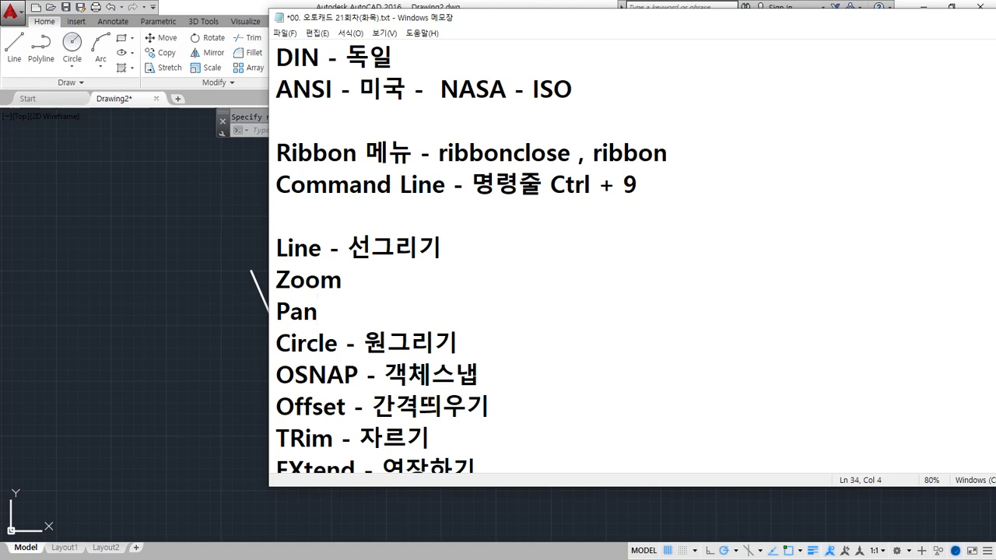
Step: Add the description "- 화면 축소,확대" to the Zoom entry and "- 화면 이동" to the Pan entry in the notes
click(462, 269)
text(- 화)
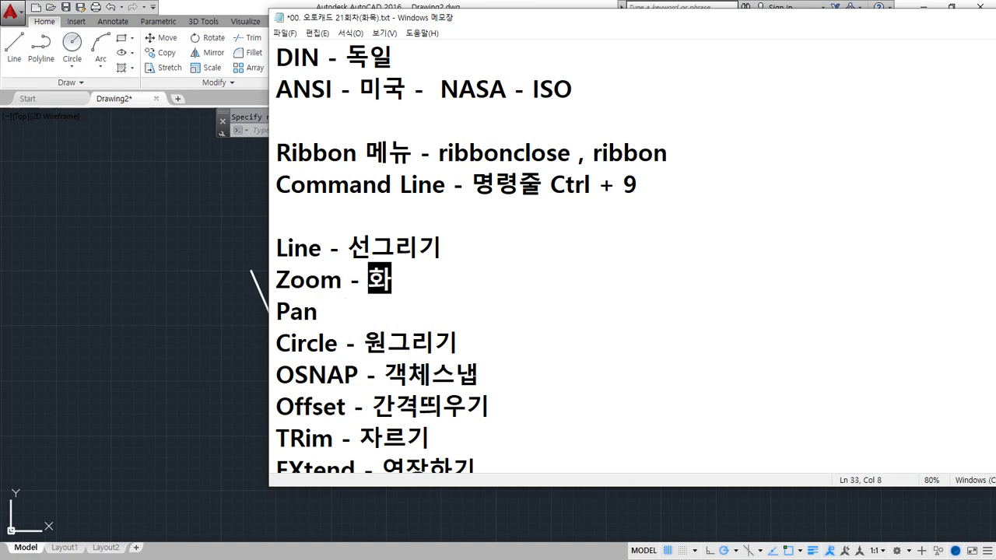
text(면 축소,확대)
click(318, 311)
text(- 화면 이동)
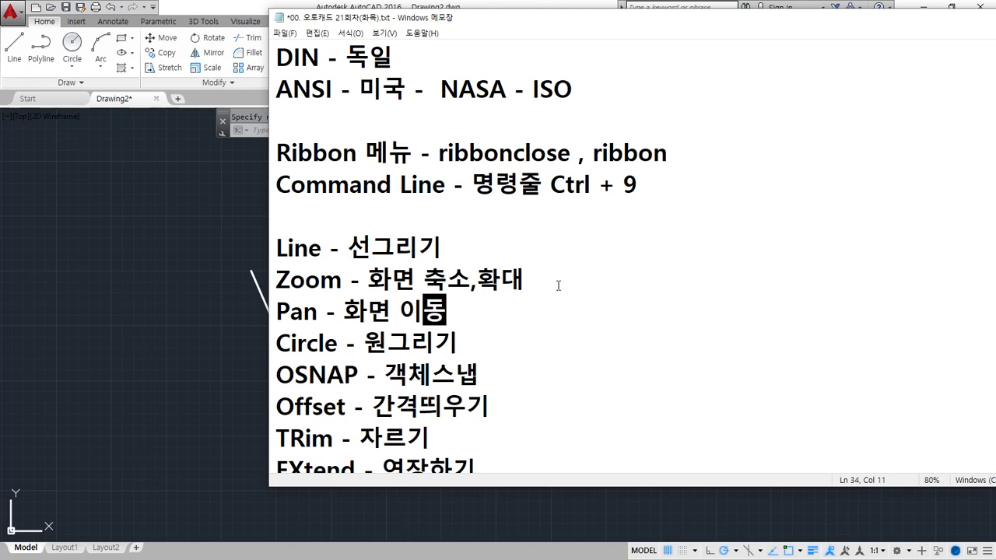
Step: Switch to AutoCAD and practise zooming in and out around different corners and the interior of the open line outline
click(166, 225)
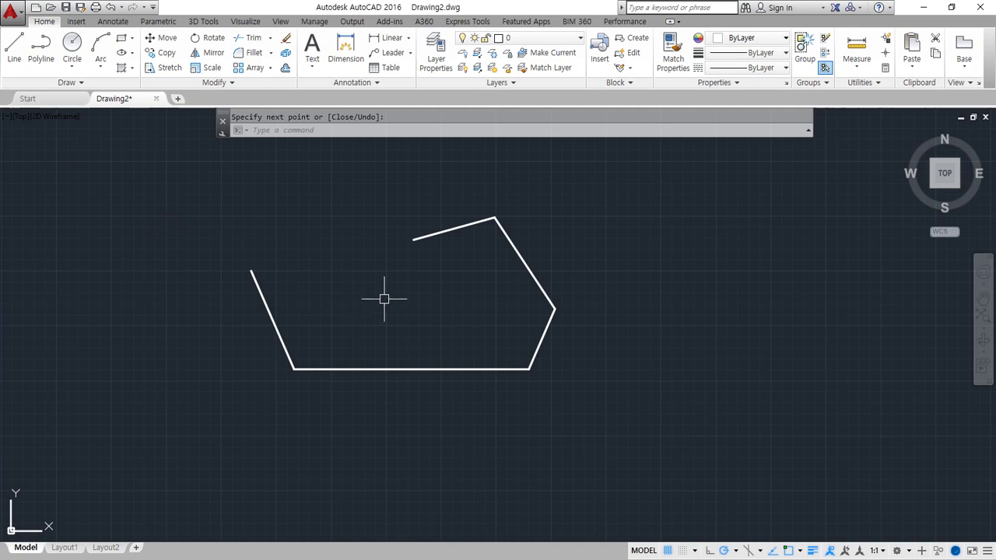
scroll(375, 312, up, 8)
scroll(376, 312, down, 8)
scroll(376, 312, down, 4)
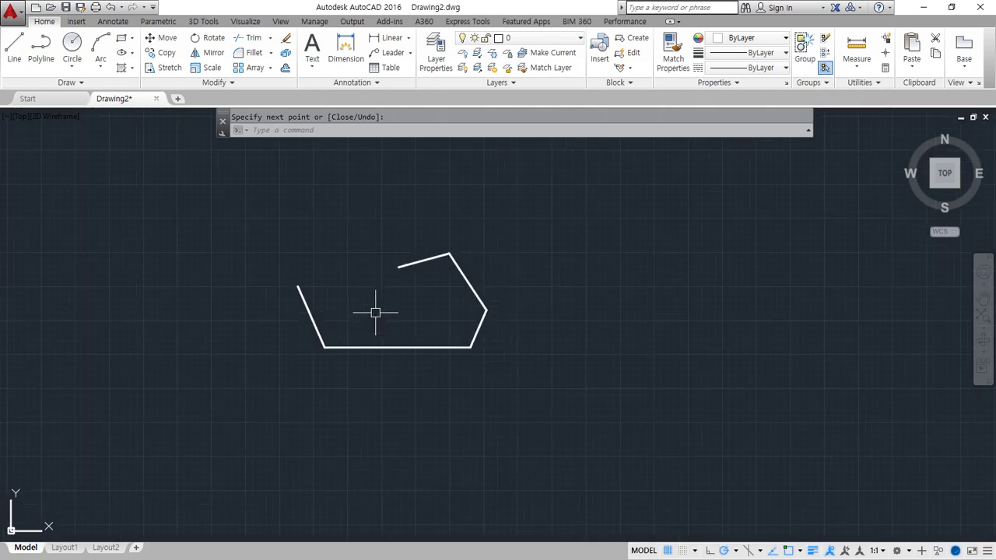
scroll(376, 312, up, 6)
scroll(375, 312, up, 5)
scroll(376, 312, down, 7)
scroll(230, 409, up, 8)
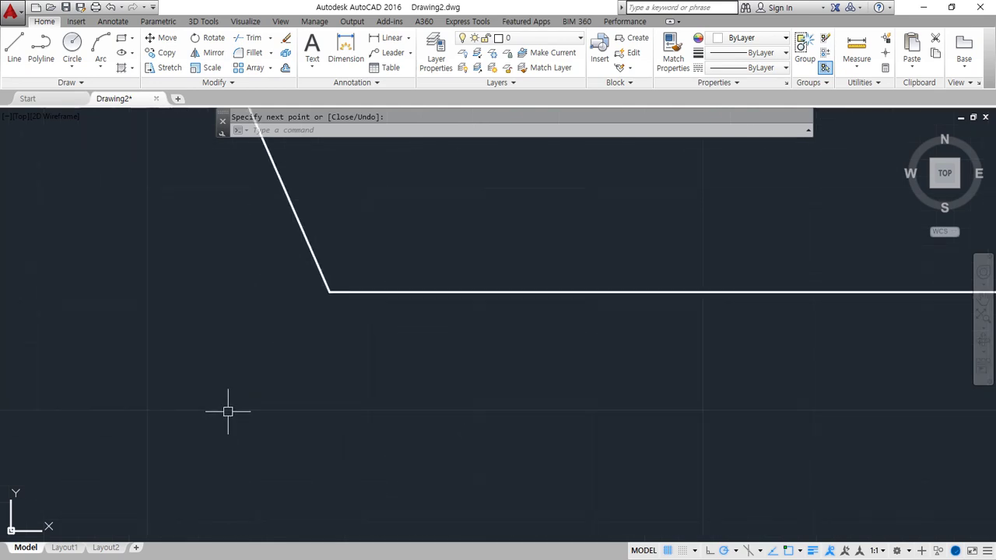
scroll(336, 302, down, 4)
scroll(336, 302, down, 6)
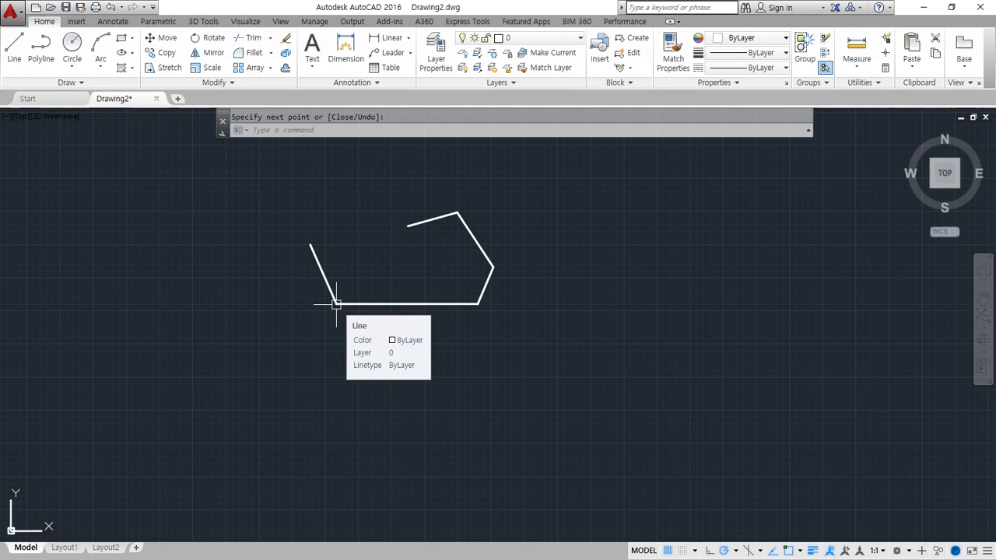
scroll(335, 303, up, 8)
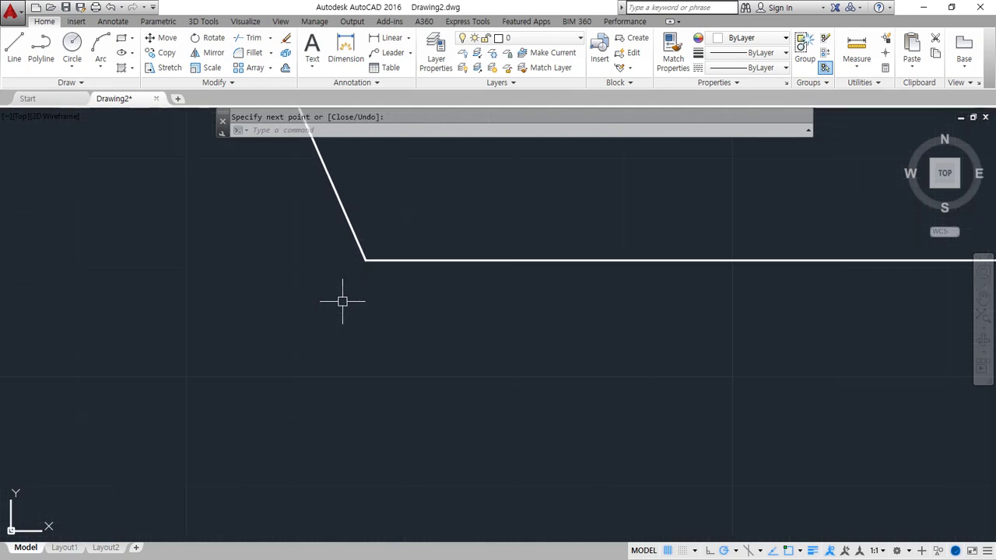
scroll(342, 299, down, 4)
middle_drag(456, 240, 366, 317)
scroll(405, 304, down, 5)
scroll(384, 311, up, 8)
scroll(383, 315, down, 6)
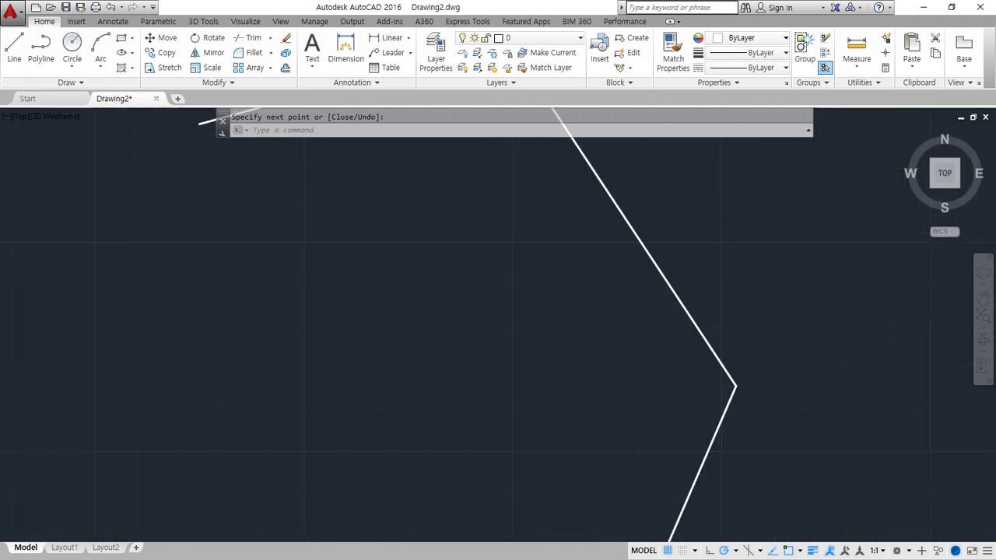
scroll(305, 336, up, 8)
scroll(304, 337, down, 8)
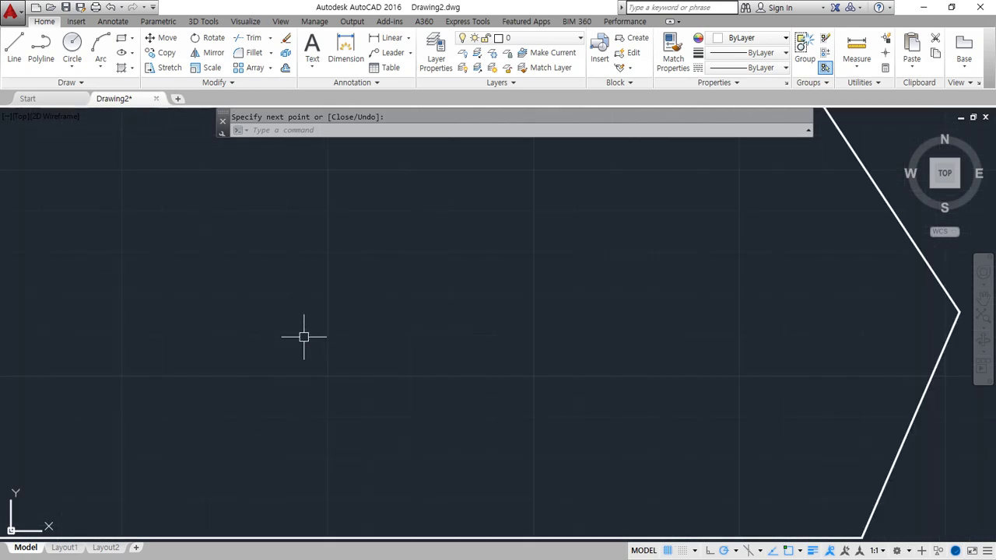
scroll(304, 336, down, 2)
scroll(304, 336, up, 8)
scroll(304, 336, down, 8)
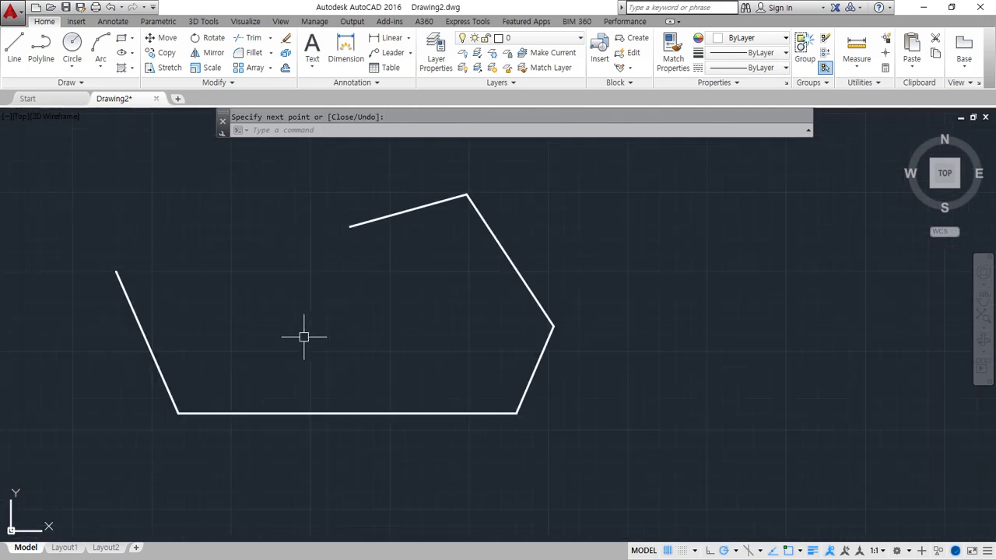
scroll(384, 362, up, 8)
scroll(385, 364, down, 3)
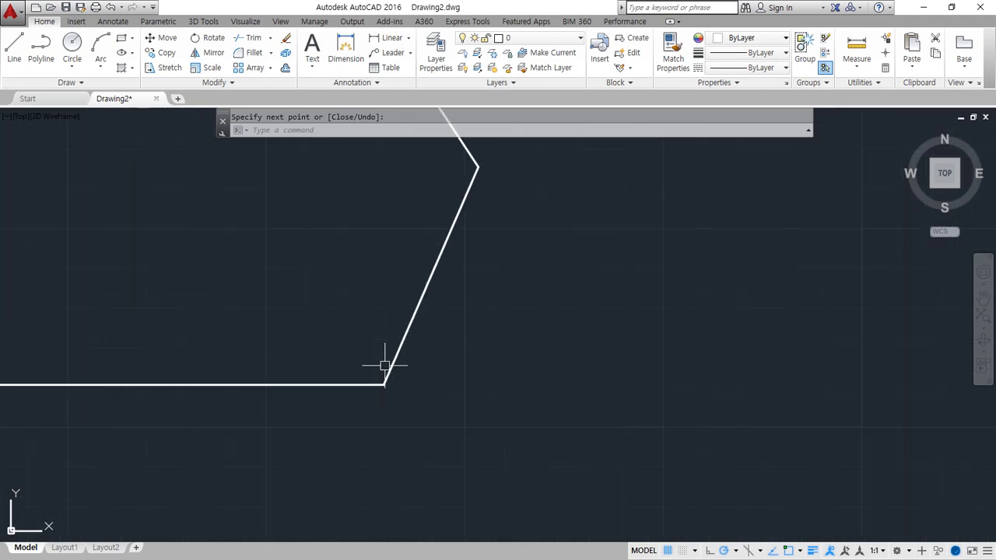
scroll(384, 364, up, 6)
scroll(386, 362, down, 8)
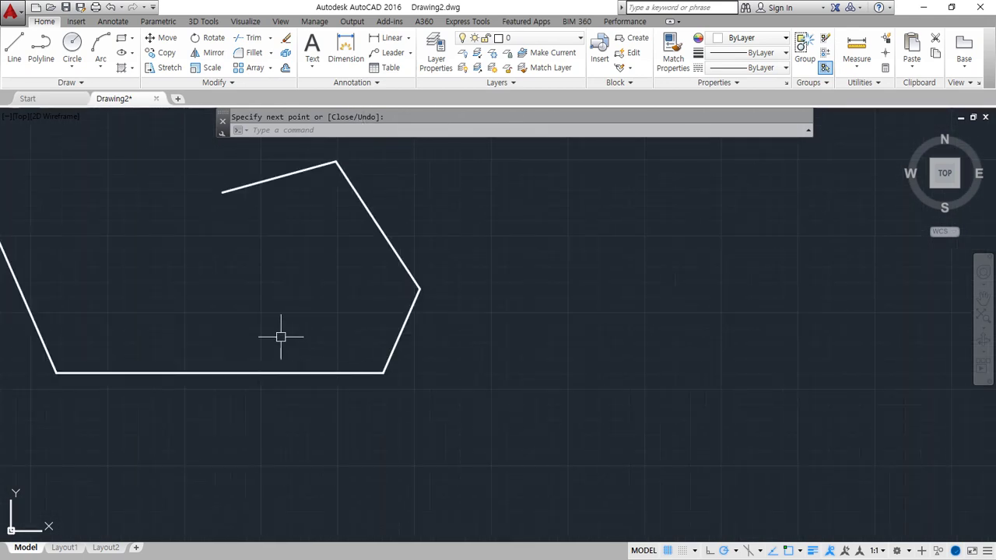
Step: Practise panning the open outline across the drawing area, with a brief zoom in and out between moves
middle_drag(280, 338, 471, 371)
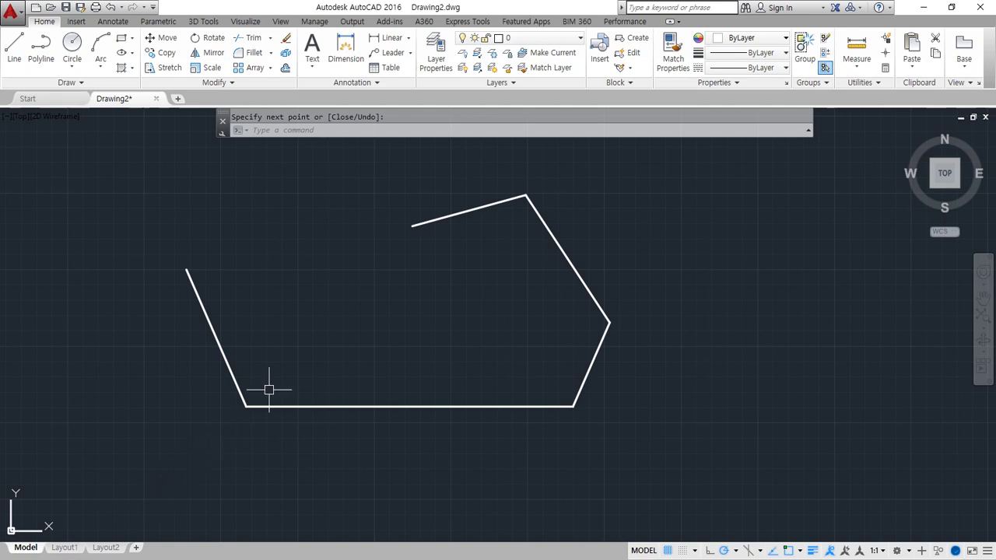
mouse_move(355, 289)
middle_down()
mouse_move(113, 345)
mouse_move(587, 365)
mouse_move(107, 249)
mouse_move(617, 347)
mouse_move(205, 329)
mouse_move(700, 286)
mouse_move(431, 273)
mouse_move(490, 296)
middle_up()
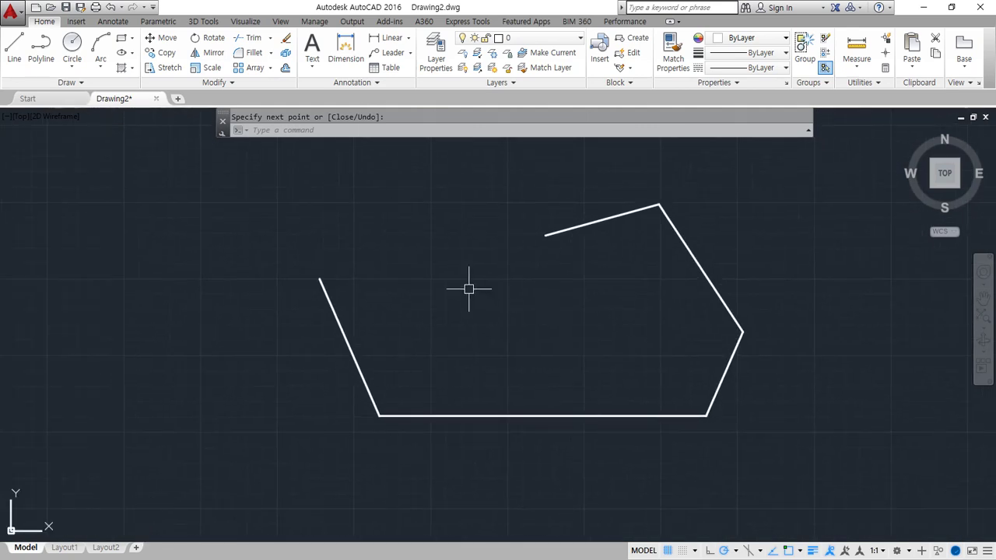
scroll(469, 287, up, 2)
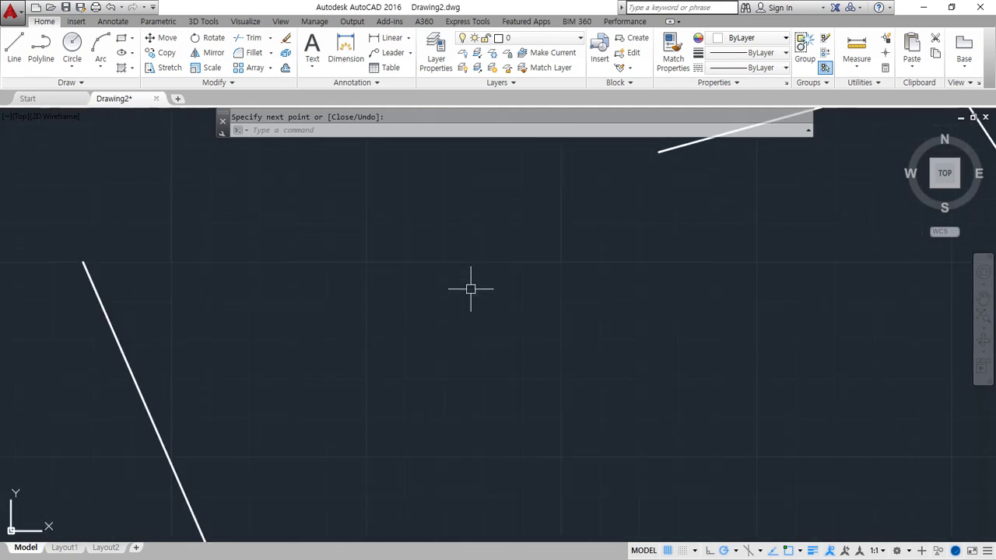
scroll(470, 284, down, 3)
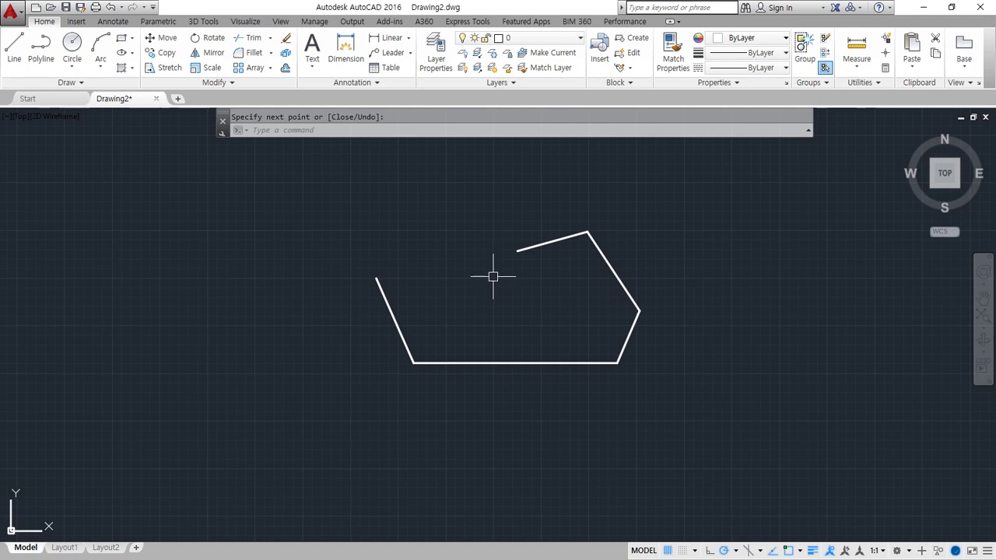
middle_drag(492, 277, 373, 302)
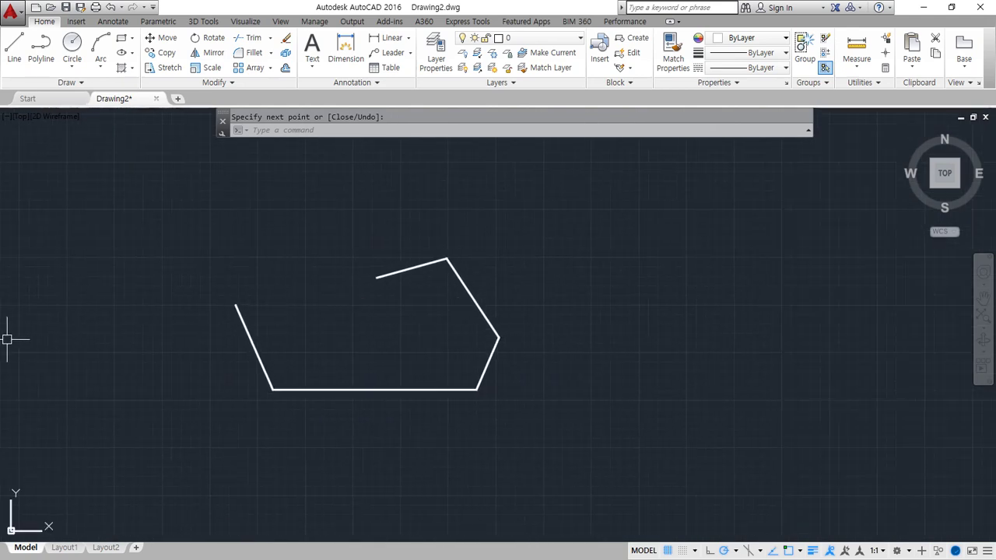
Step: Switch to the notes and append "- 휠 돌리기" to the Zoom entry and "- 휠 드래그" to the Pan entry
key(alt+Tab)
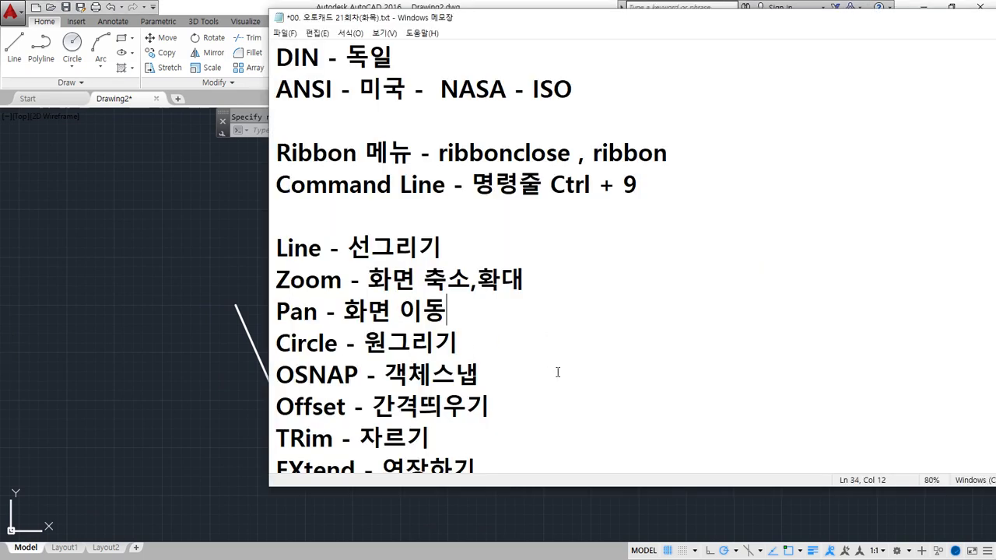
text(ghk)
key(BackSpace)
key(BackSpace)
key(BackSpace)
text(휠)
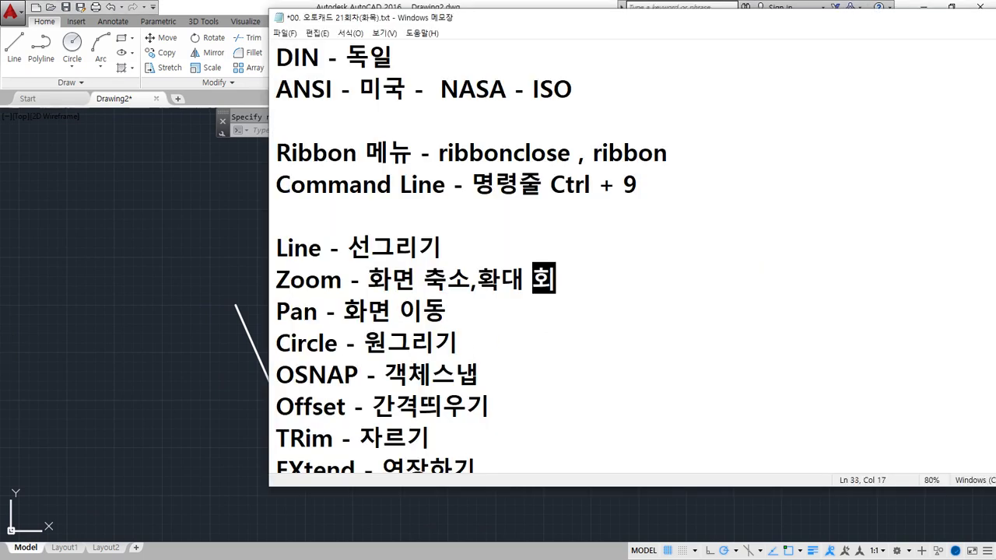
text( 돌리기)
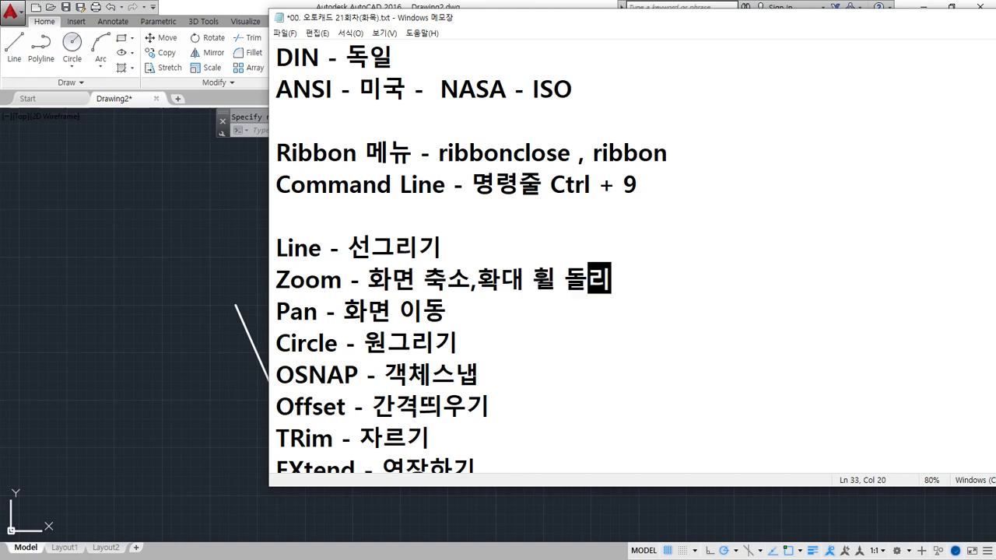
key(Left)
key(Left)
key(Left)
key(Left)
key(Left)
text(*)
key(BackSpace)
text(-)
click(448, 311)
text(- 휠 드래그)
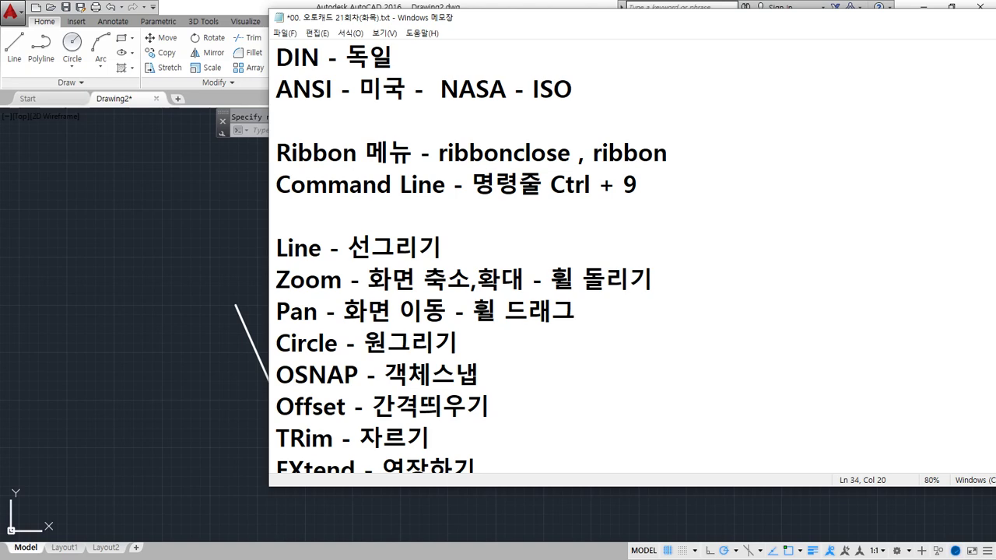
Step: Switch to AutoCAD, pan around the outline, and practise Zoom Extents to refit the drawing after zooming or moving it away
mouse_move(245, 329)
middle_down()
mouse_move(234, 322)
mouse_move(238, 335)
mouse_move(441, 304)
mouse_move(260, 295)
mouse_move(498, 295)
middle_up()
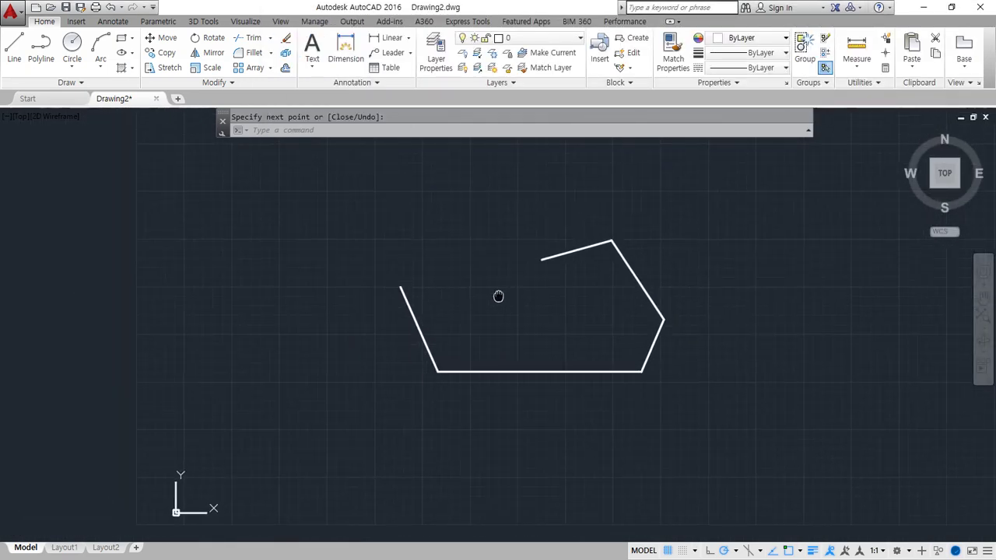
scroll(582, 269, up, 2)
middle_drag(582, 269, 453, 373)
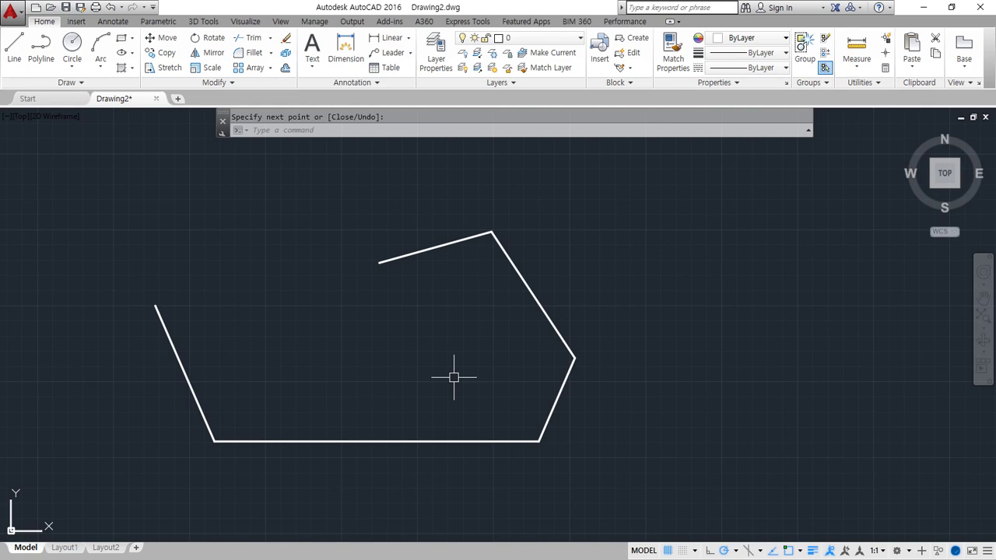
key(Escape)
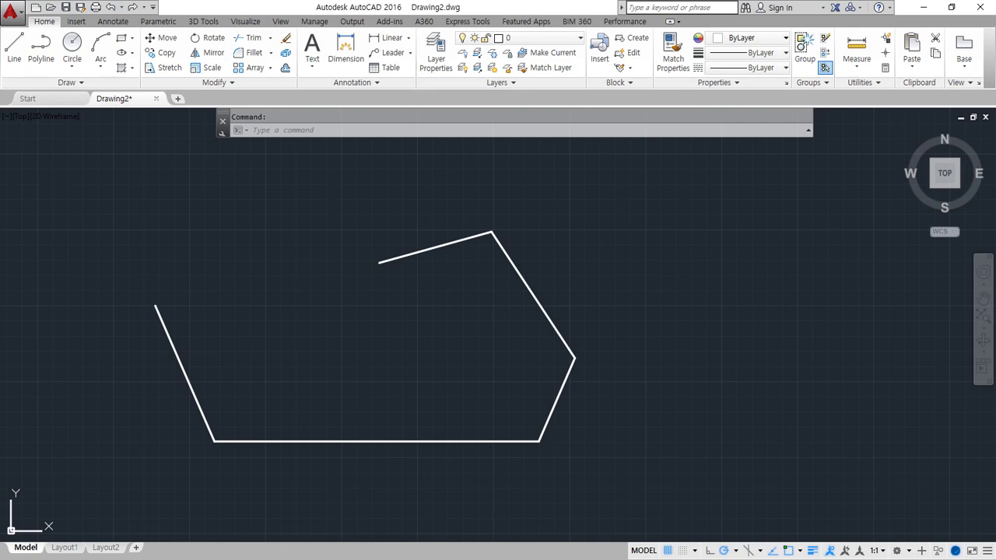
middle_click(402, 325)
middle_click(402, 324)
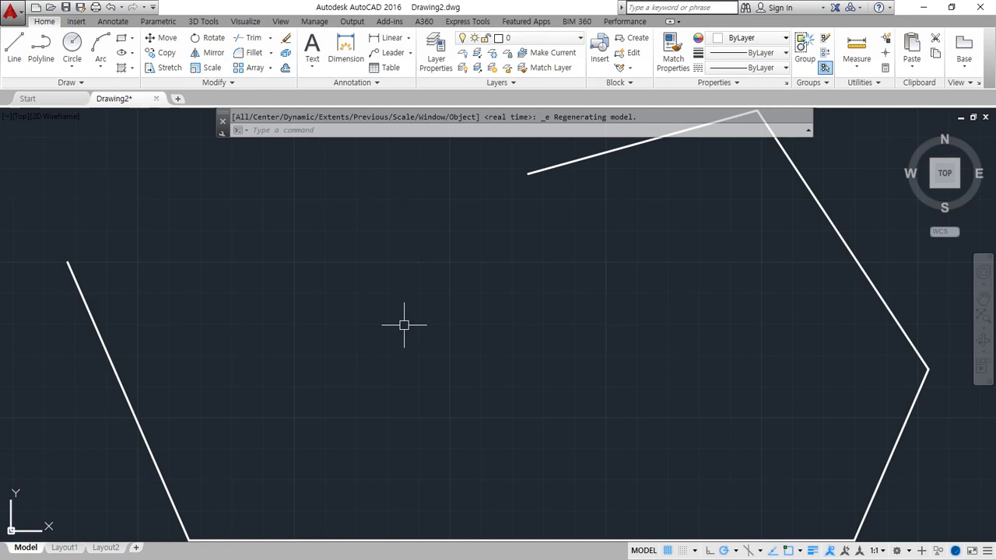
scroll(404, 324, down, 8)
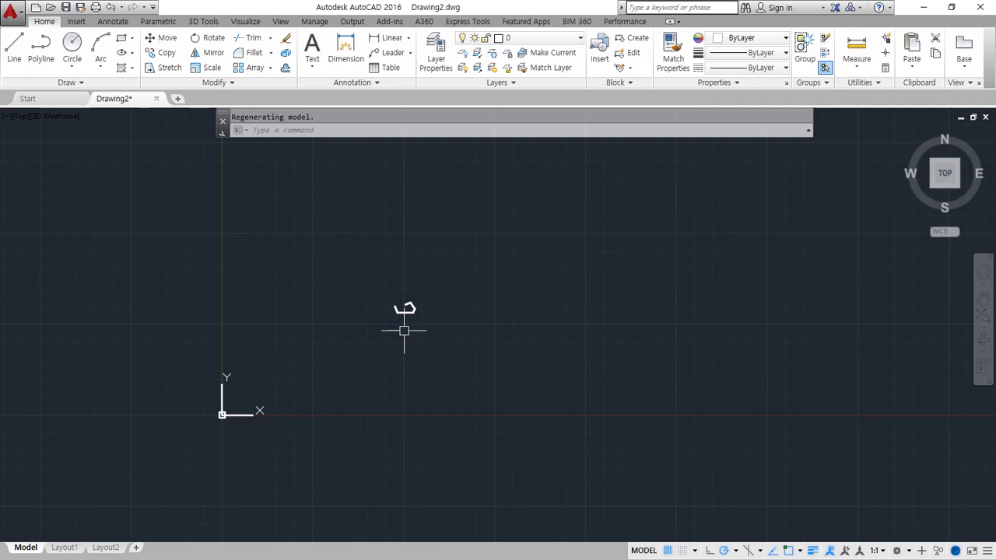
scroll(402, 308, up, 5)
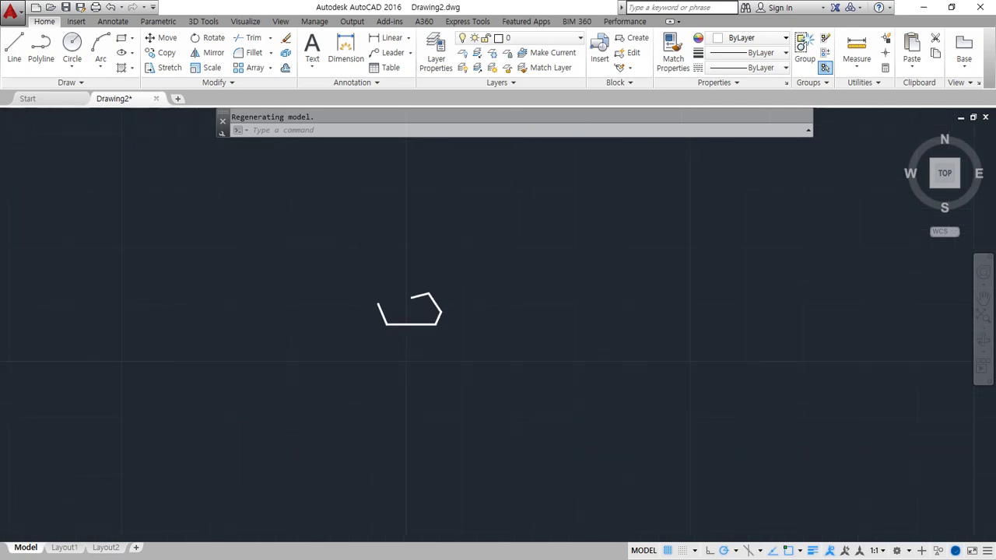
middle_click(362, 290)
middle_click(361, 289)
scroll(851, 269, down, 12)
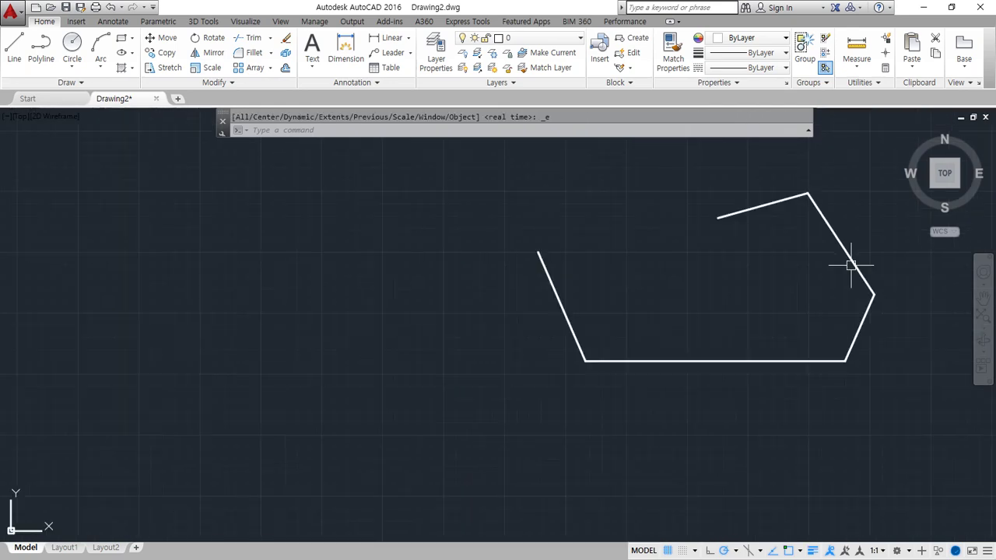
middle_click(527, 340)
middle_click(527, 340)
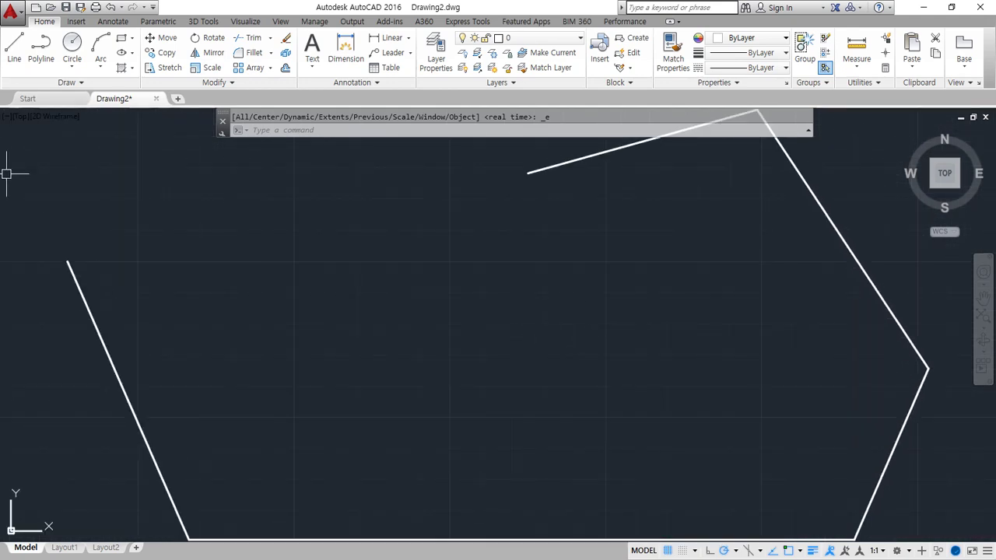
Step: Switch to the notes and append "/ 휠 더블클릭" to the end of the Zoom entry
key(alt+Tab)
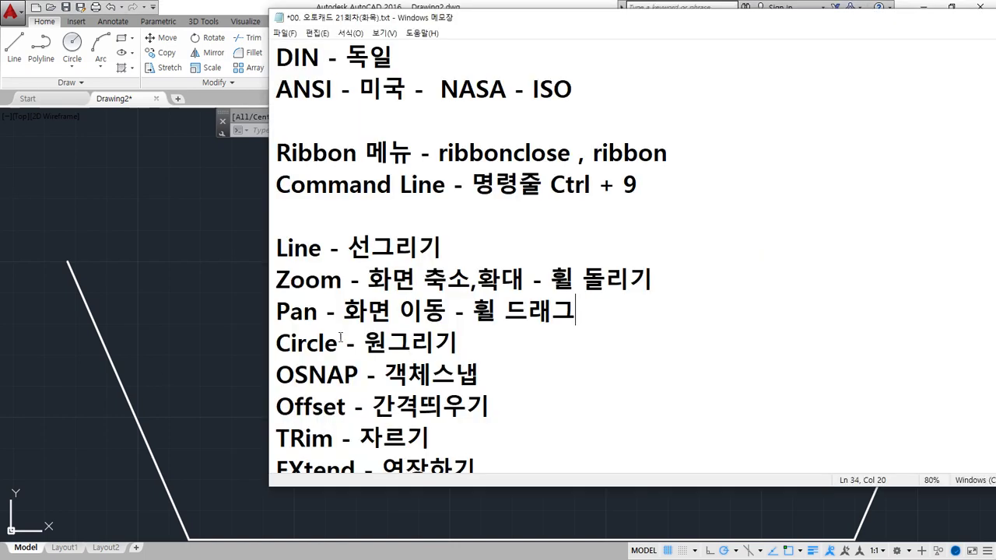
text(/)
key(BackSpace)
key(BackSpace)
key(BackSpace)
click(654, 279)
text(/ gn)
key(BackSpace)
key(BackSpace)
key(Hangul)
text(휠 더블클릭)
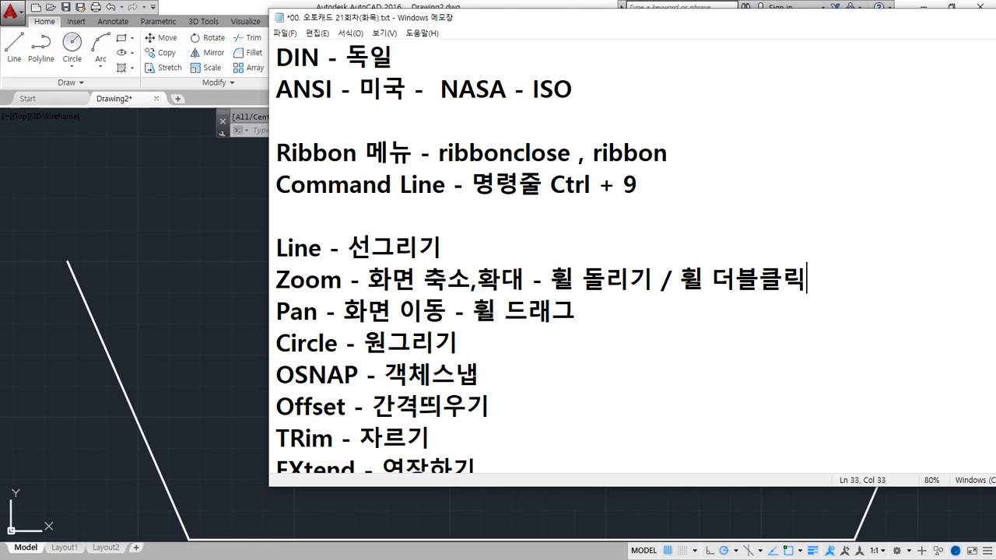
Step: Insert a new line "Erase - 지우개" between the Pan and Circle entries
key(Down)
key(Return)
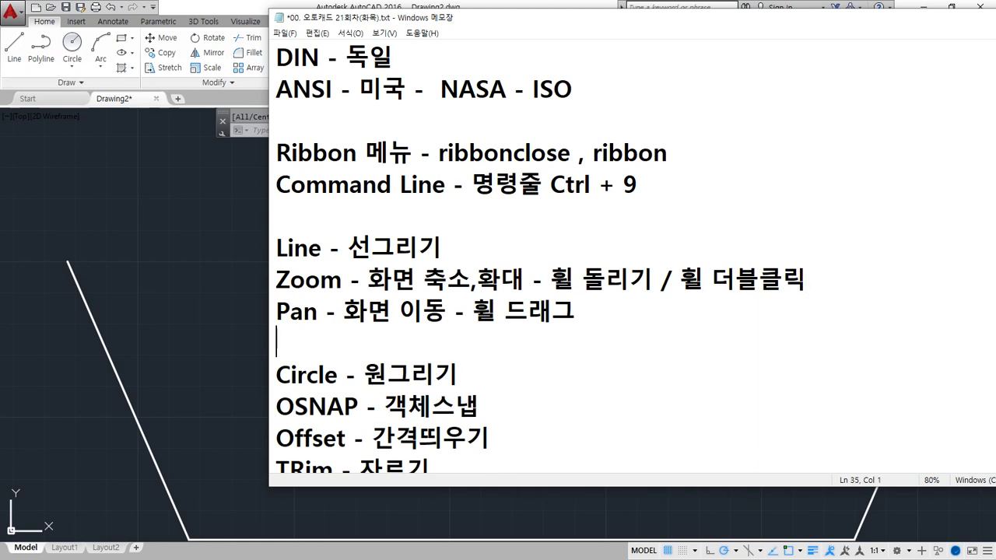
text(ㄷ)
key(BackSpace)
key(Hangul)
text(Erase )
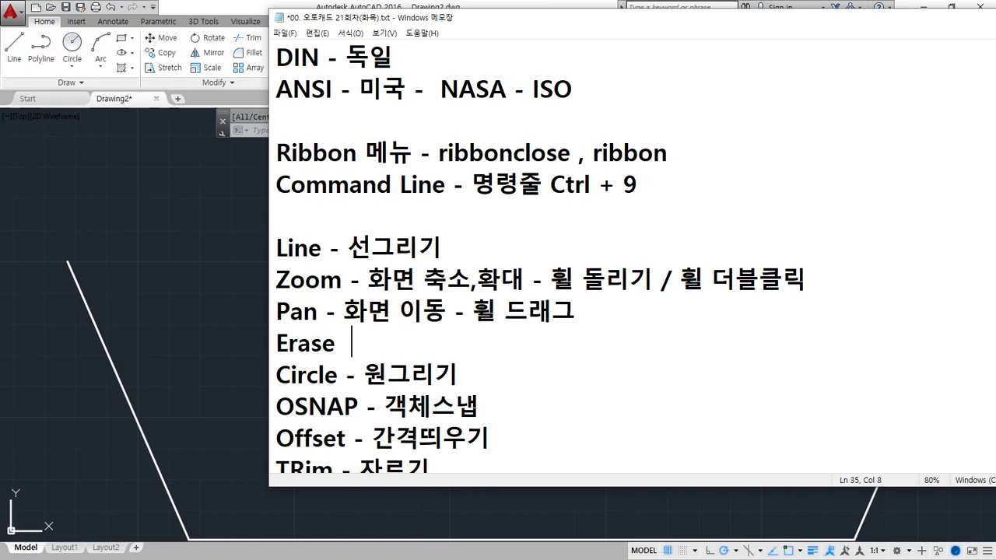
text(-)
key(Hangul)
text(지우개)
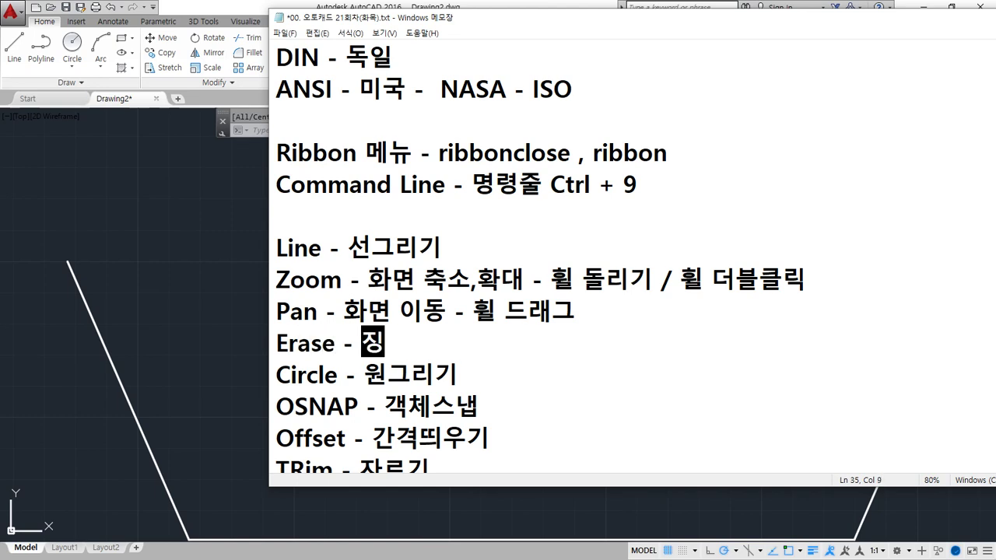
key(Hangul)
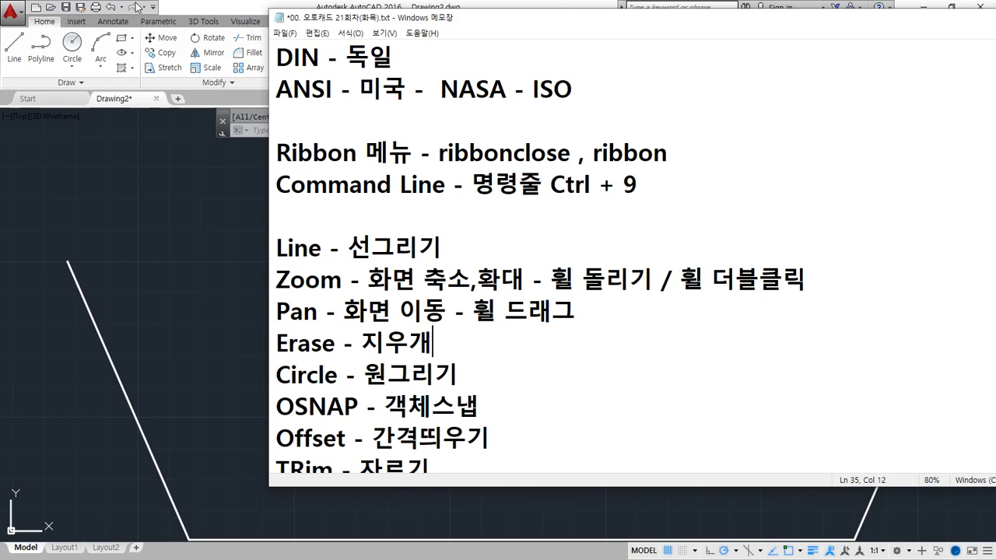
Step: Switch to AutoCAD, practise selecting and clearing lines, and select the two upper segments of the outline
key(alt+Tab)
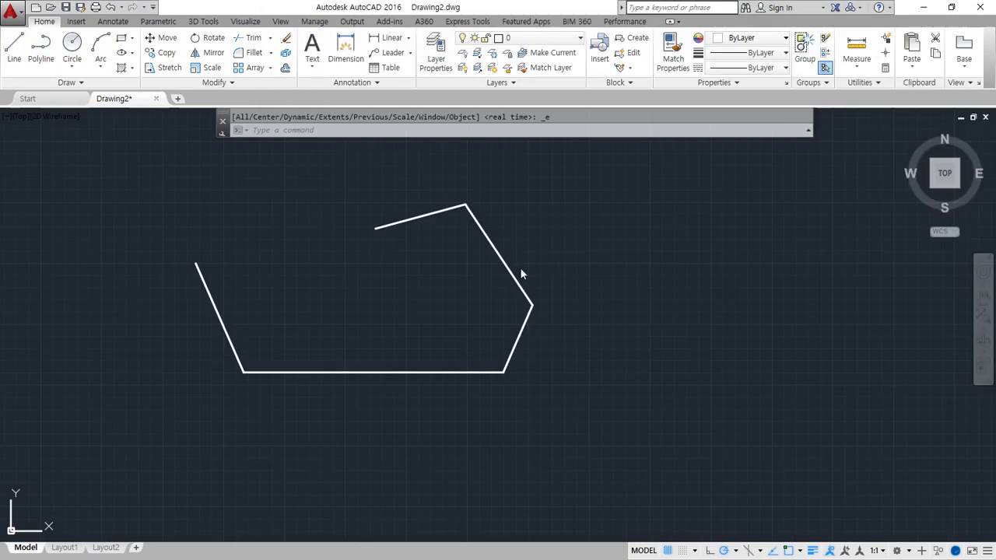
mouse_move(507, 270)
mouse_down()
mouse_move(447, 286)
mouse_move(532, 233)
mouse_move(509, 268)
mouse_up()
key(Escape)
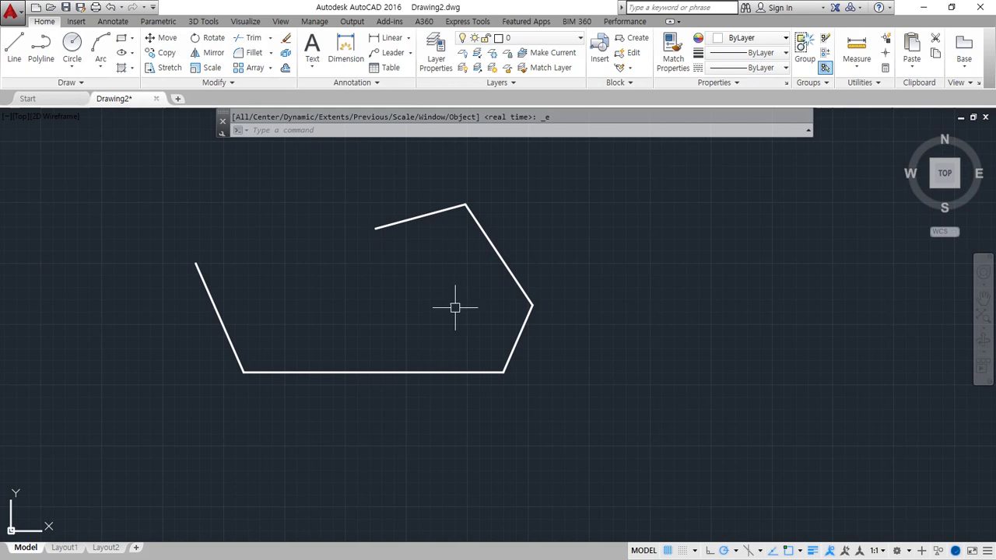
click(417, 218)
click(480, 224)
key(ctrl+2)
mouse_move(548, 315)
mouse_down()
mouse_move(539, 325)
mouse_move(535, 305)
mouse_move(494, 279)
mouse_move(520, 272)
mouse_up()
key(Escape)
key(Escape)
click(501, 261)
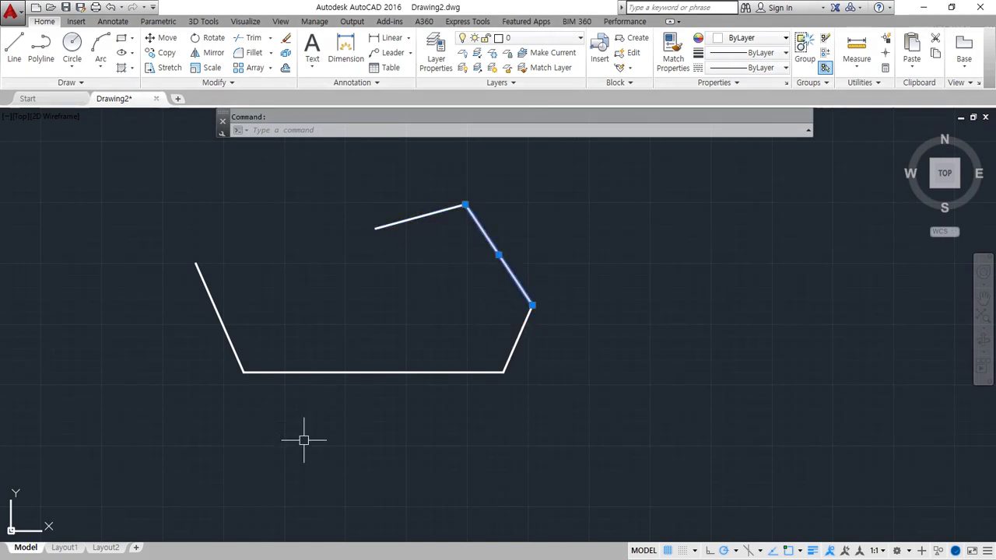
key(Escape)
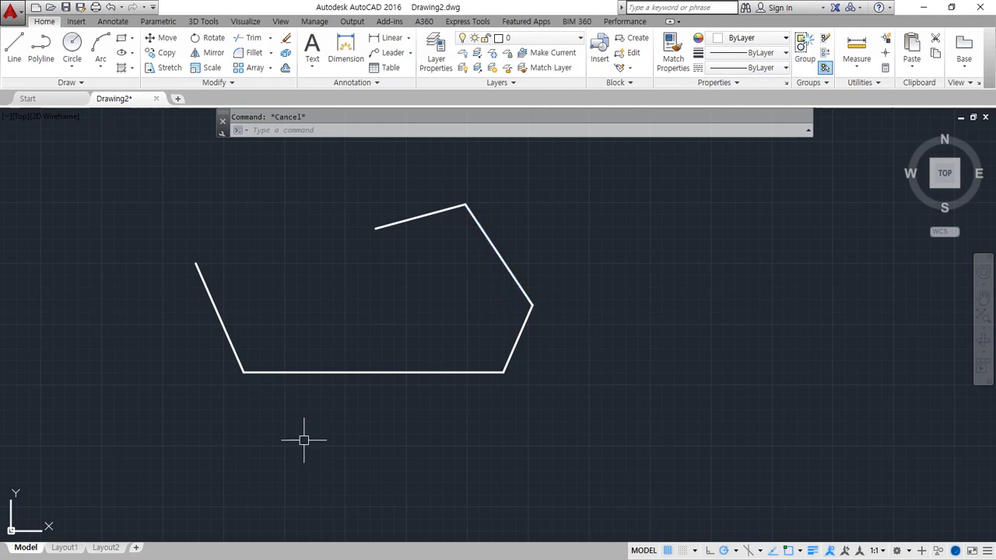
click(490, 224)
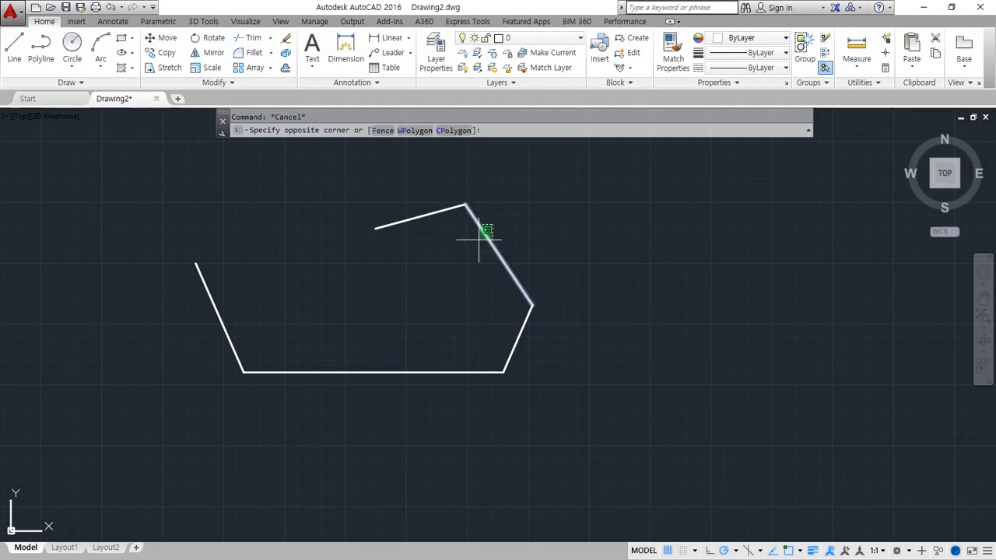
click(440, 214)
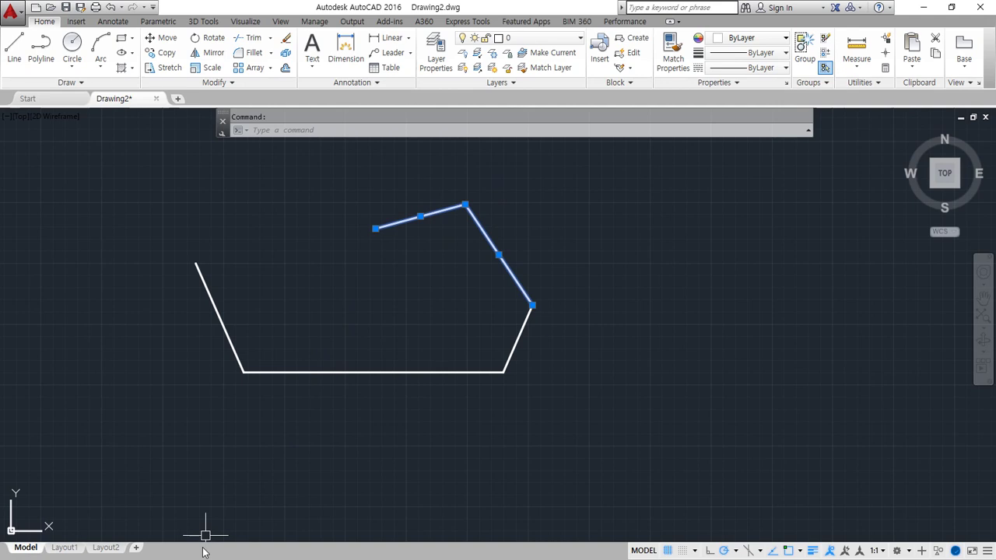
Step: Switch to the notes and insert a new line "Grip - 손잡이" between the Pan and Erase entries
key(alt+Tab)
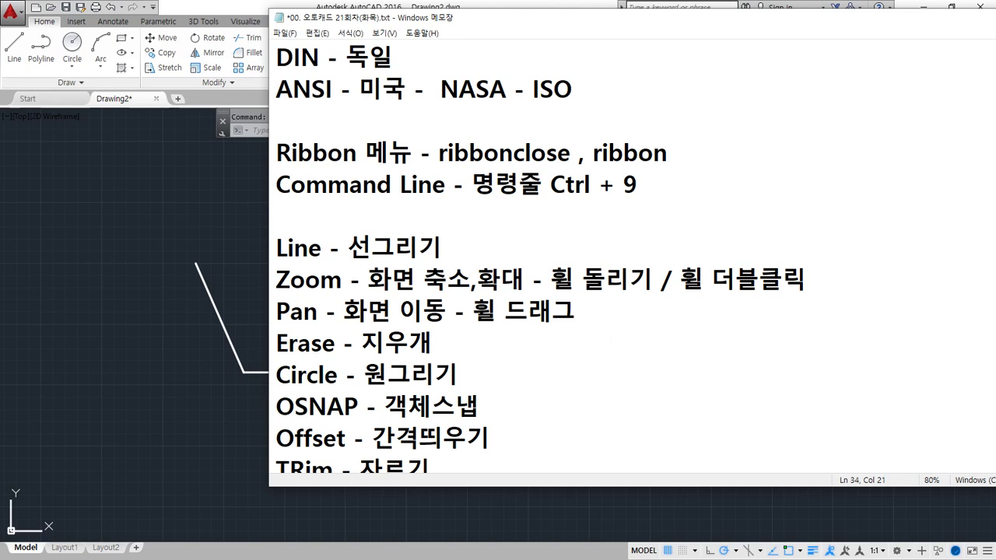
key(Return)
text(Gr)
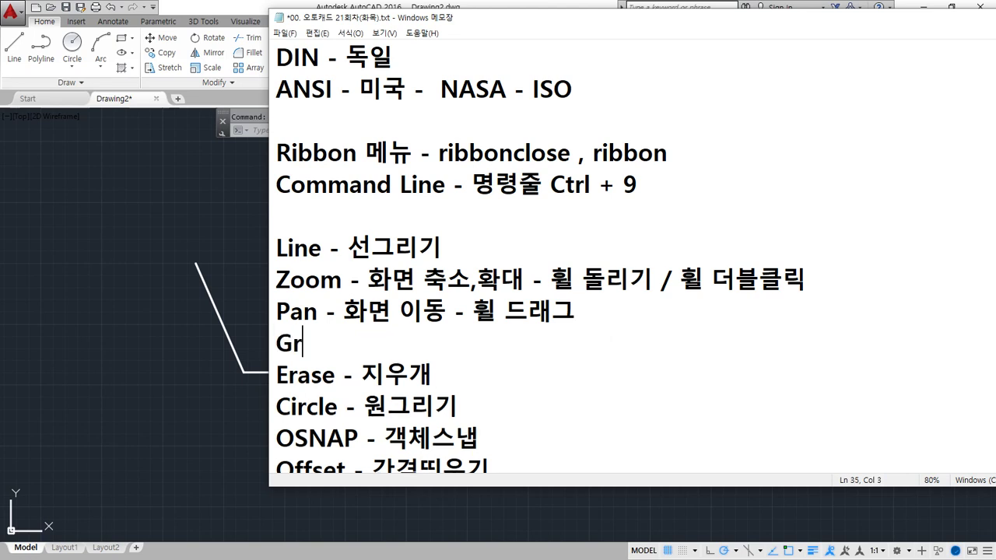
text(ip - 손잡이)
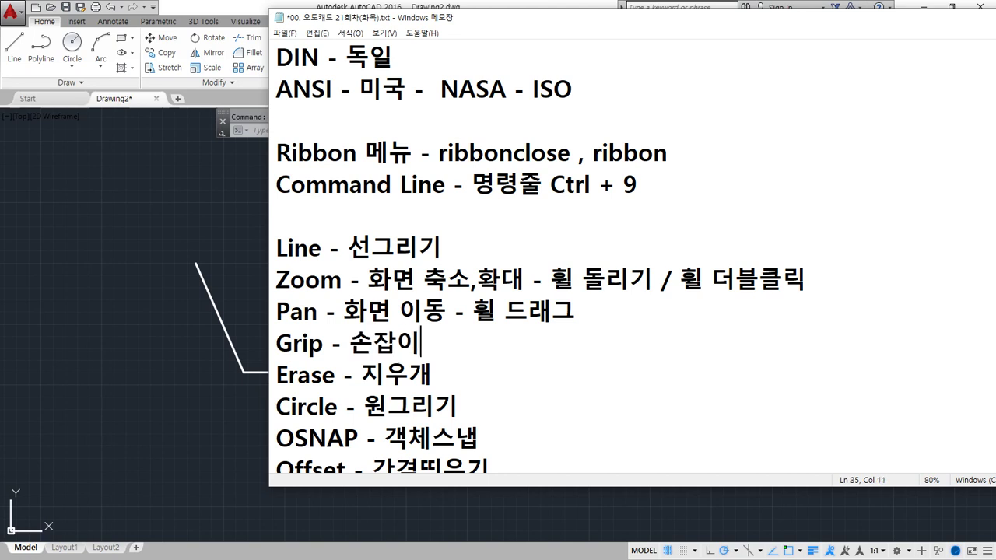
Step: Switch to AutoCAD and delete the two selected upper segments of the outline
click(284, 4)
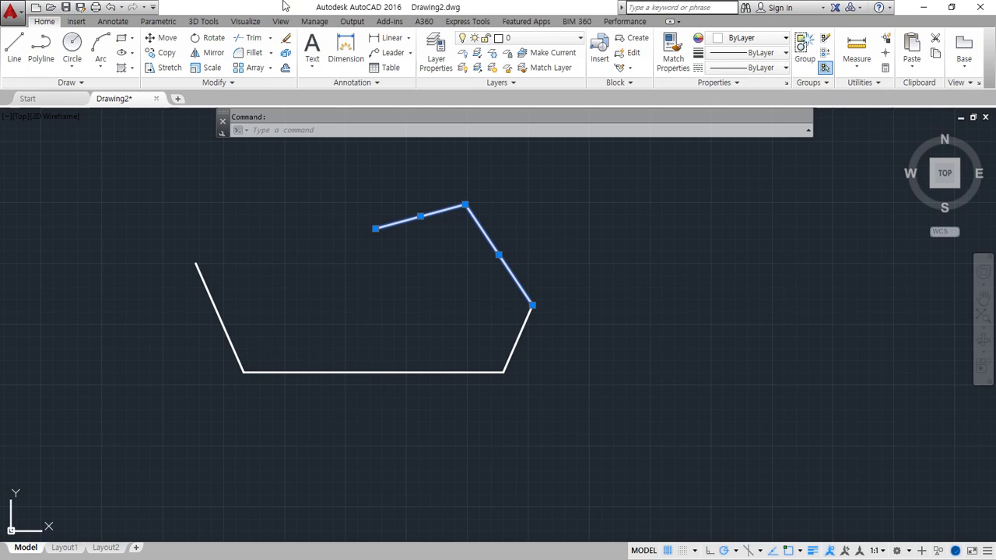
key(Delete)
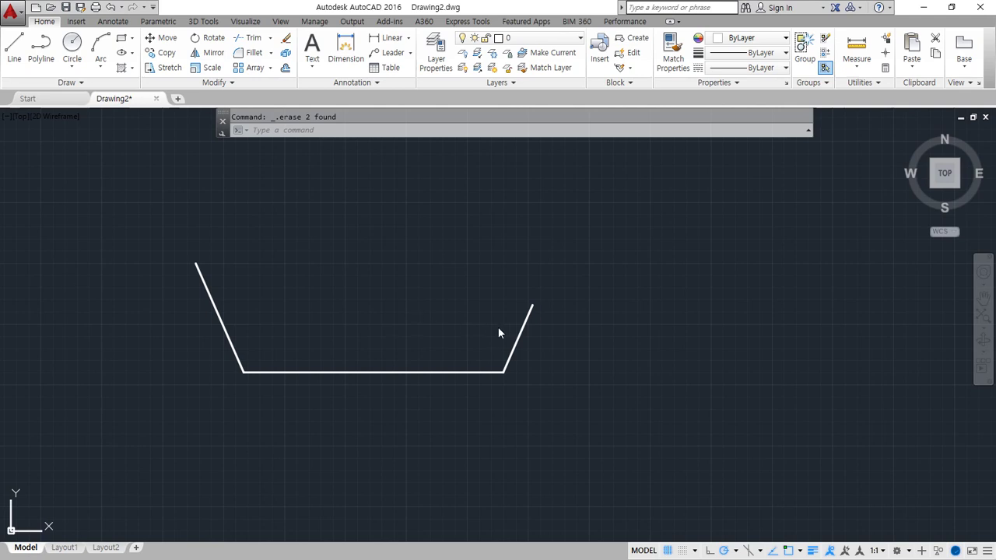
click(519, 333)
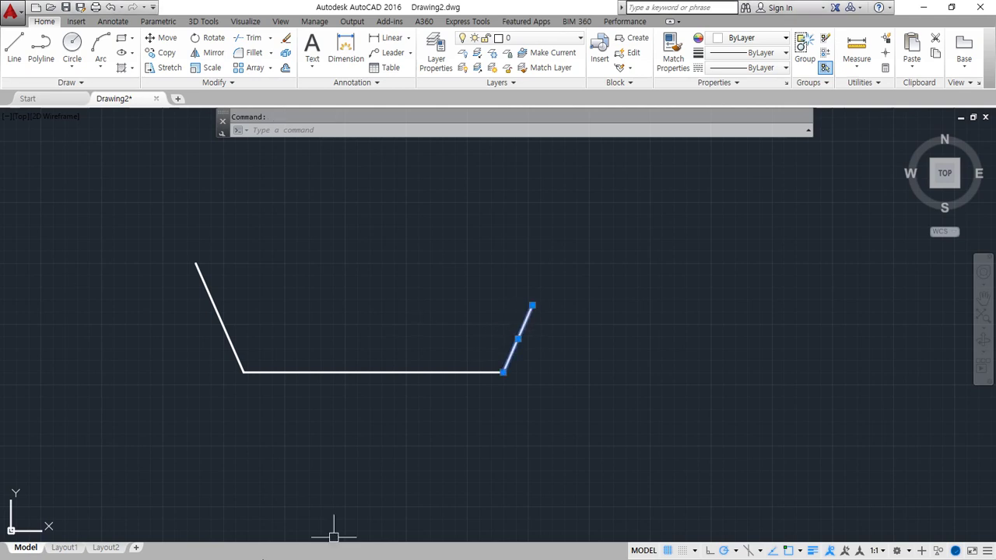
key(Escape)
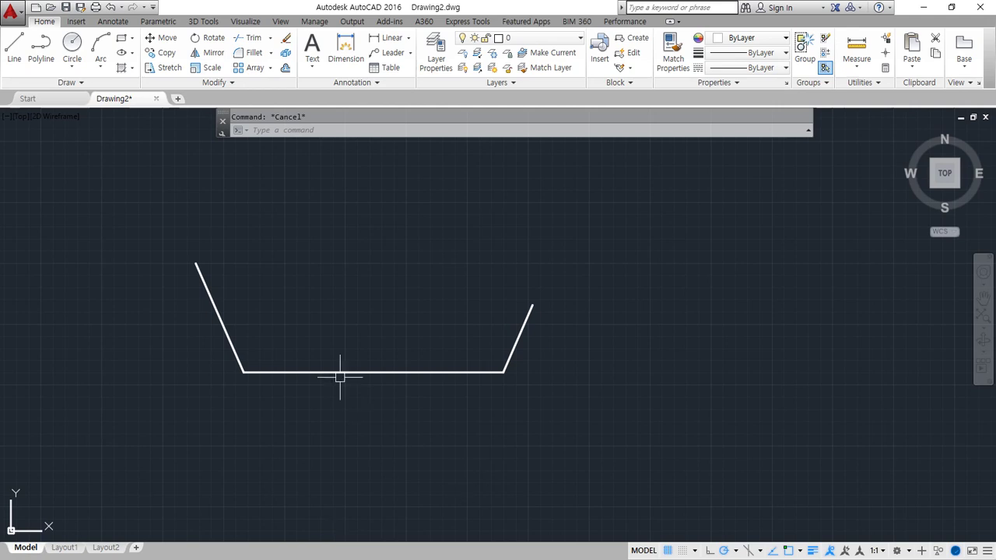
Step: Preview window and crossing selection boxes from a point above the outline, and cancel the selection
drag(348, 222, 351, 249)
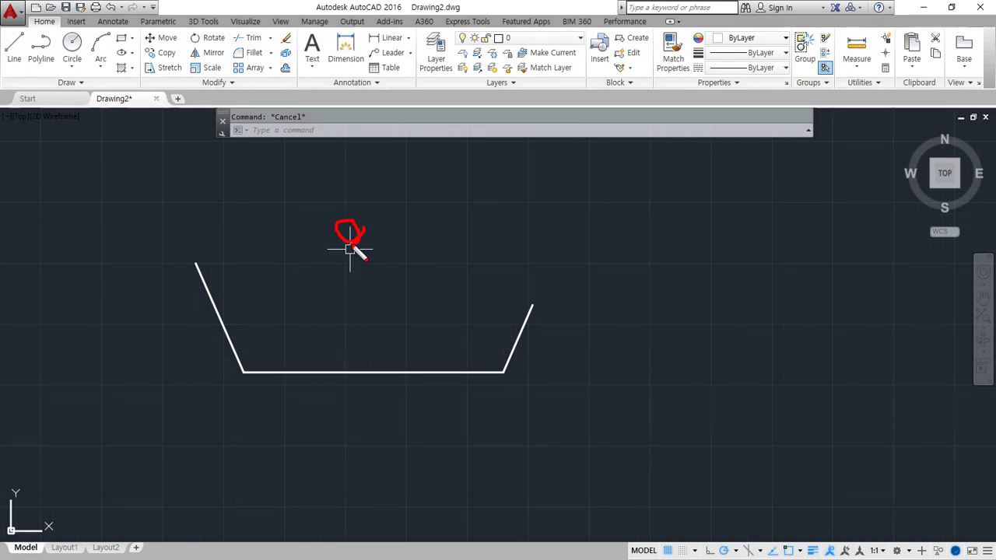
click(350, 224)
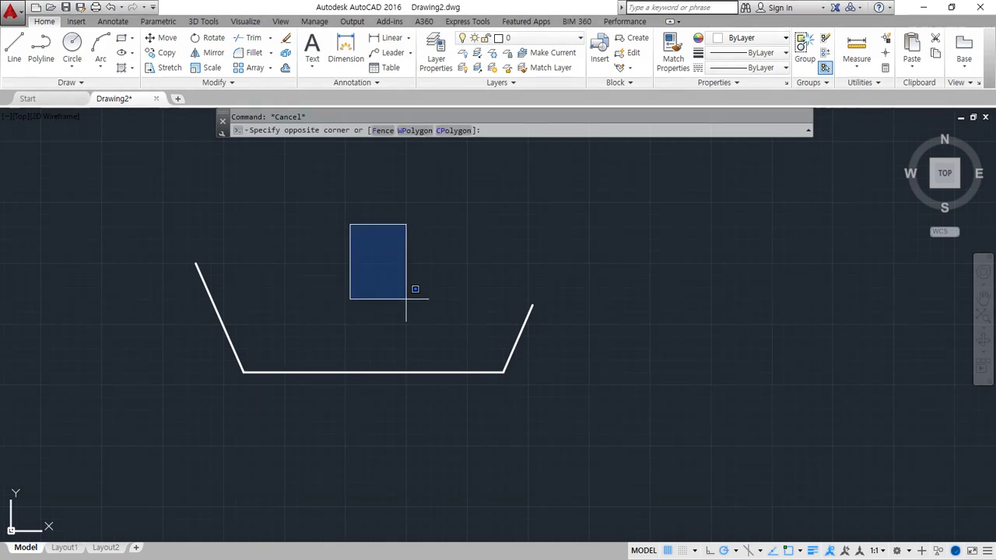
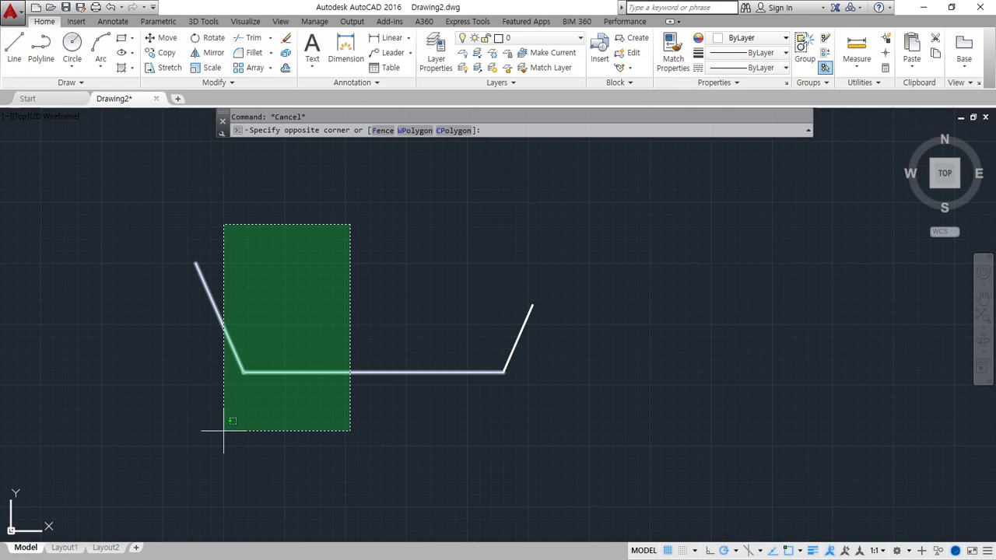
key(Escape)
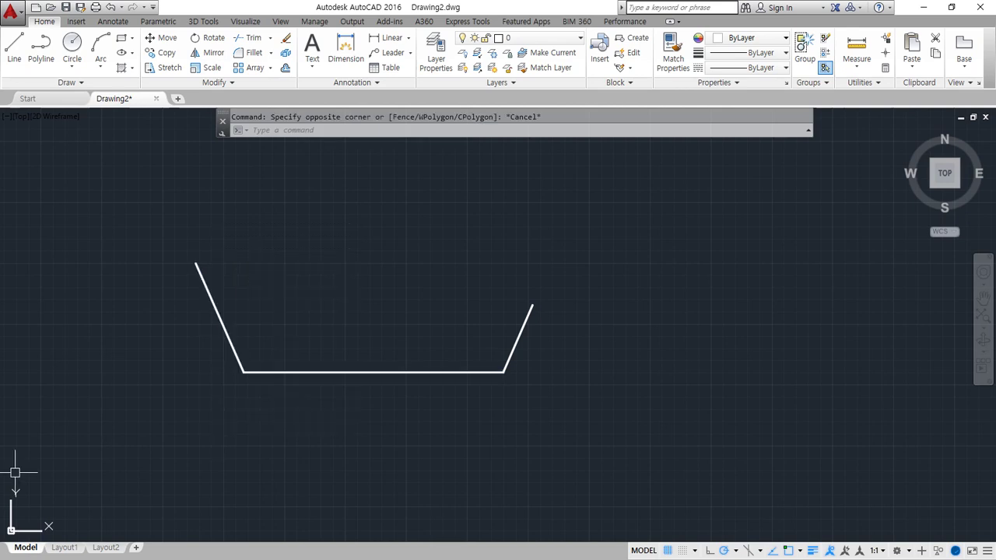
Step: Switch to the notes and insert the lines "window select" and "cross select" between the Grip and Erase entries
key(alt+Tab)
scroll(524, 309, down, 2)
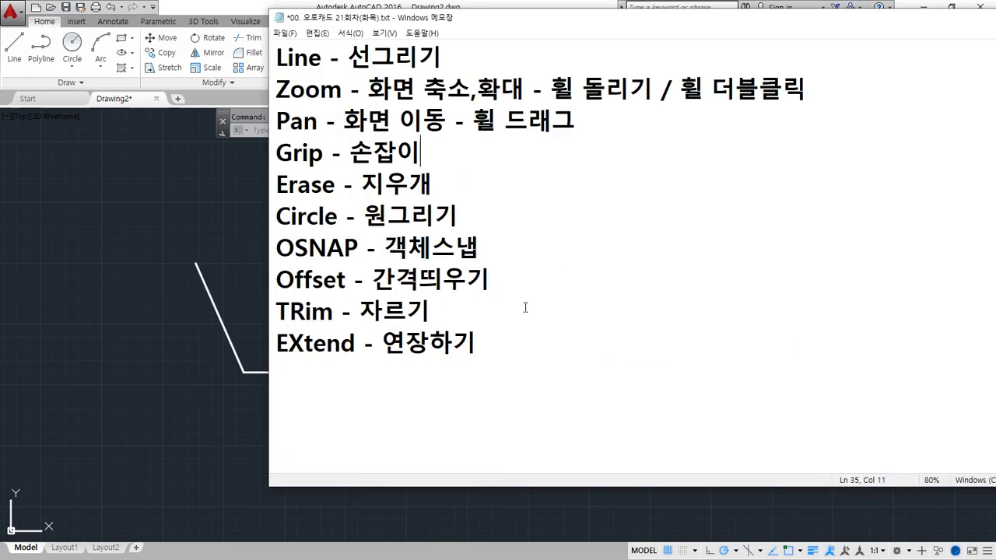
key(Return)
text(w)
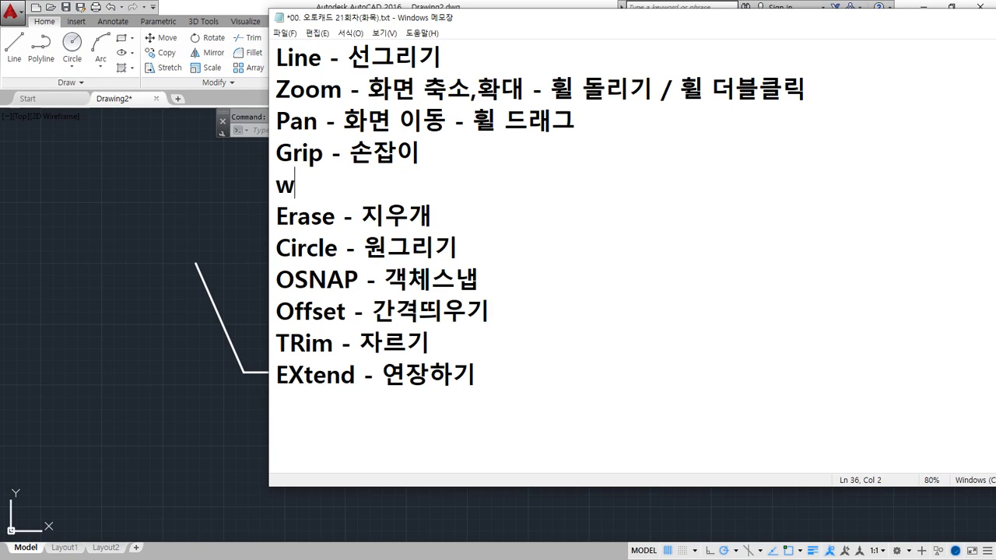
text(indow select)
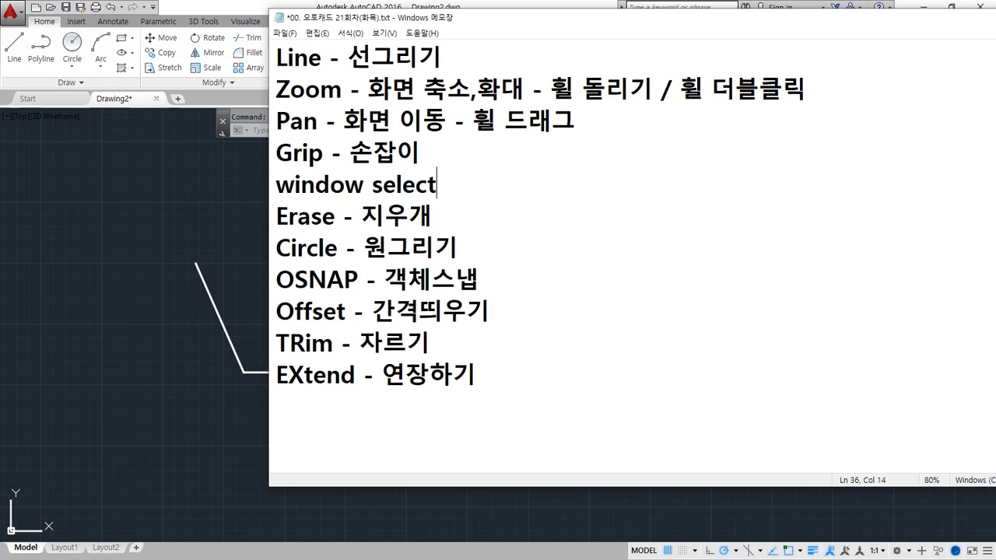
key(Return)
text(co)
key(BackSpace)
text(ro)
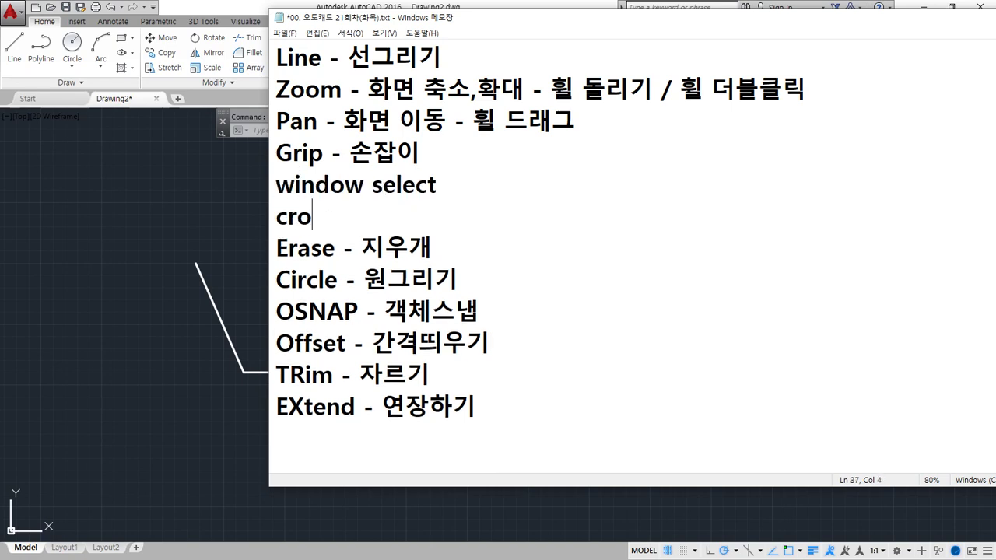
text(ss sel)
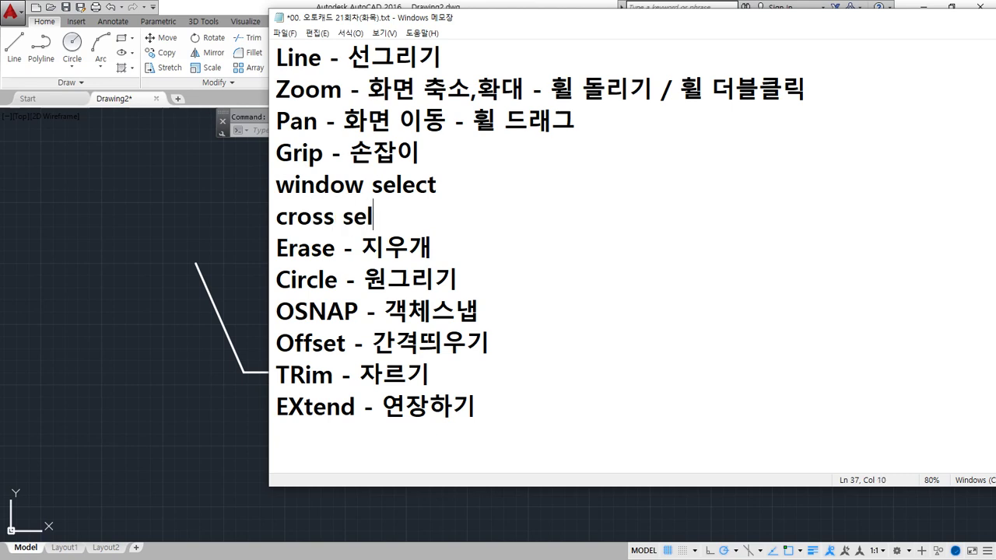
text(ect)
Step: Append "포함선택" to the window select entry and "걸침선택" to the cross select entry
click(459, 185)
text(포하)
text(함선택)
key(Down)
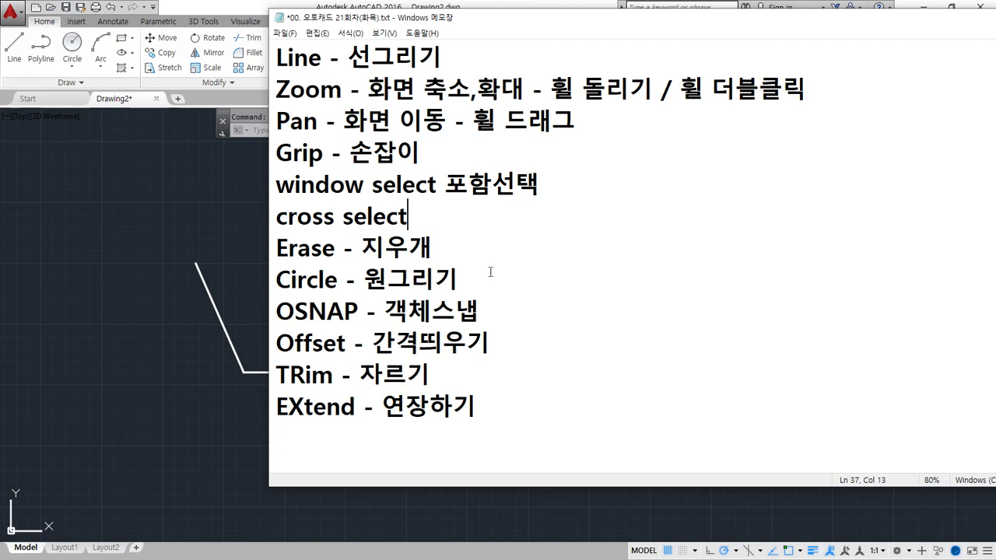
text(걸침선)
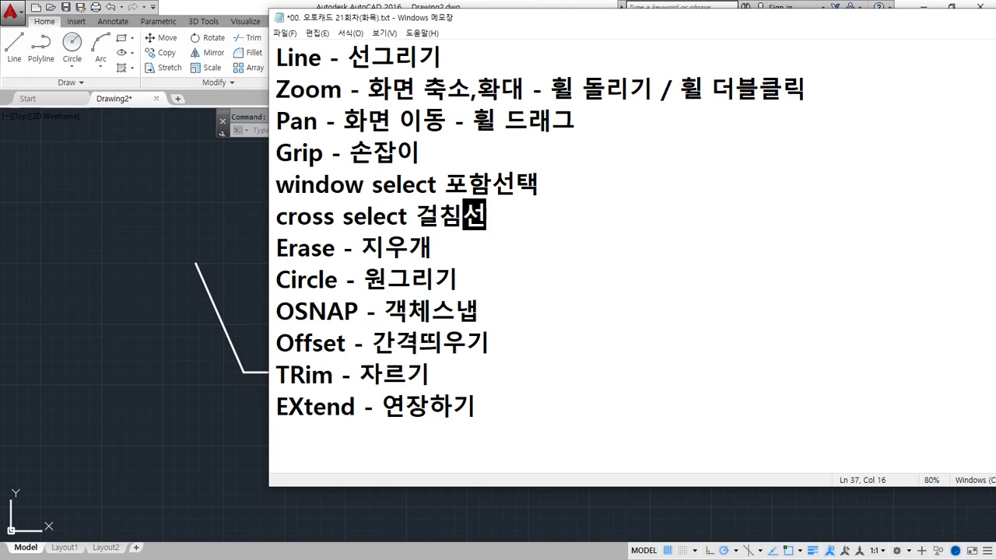
text(ㅌ택)
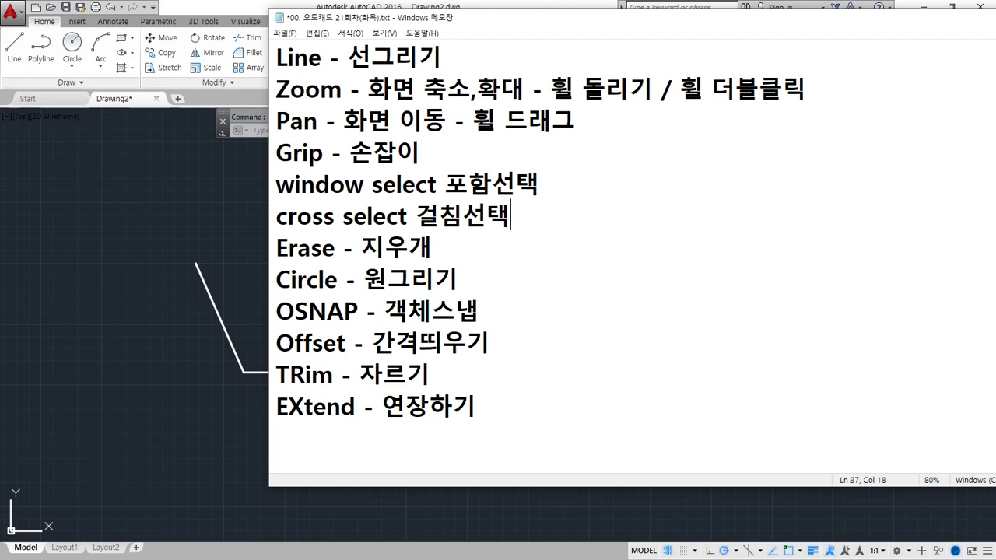
Step: Switch to AutoCAD, try a window selection fully enclosing only the short right-hand slanted segment, and clear the selection
click(152, 211)
click(340, 189)
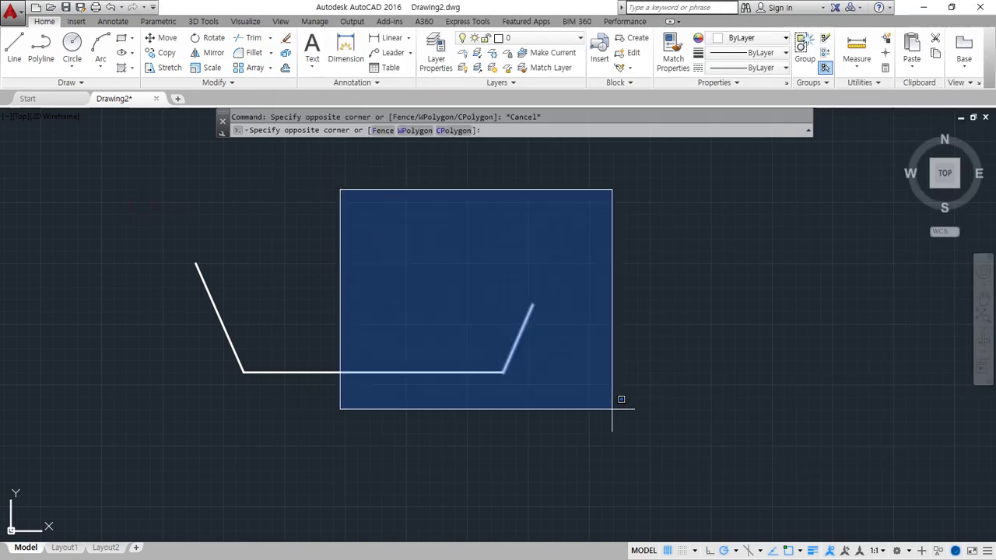
drag(396, 219, 431, 309)
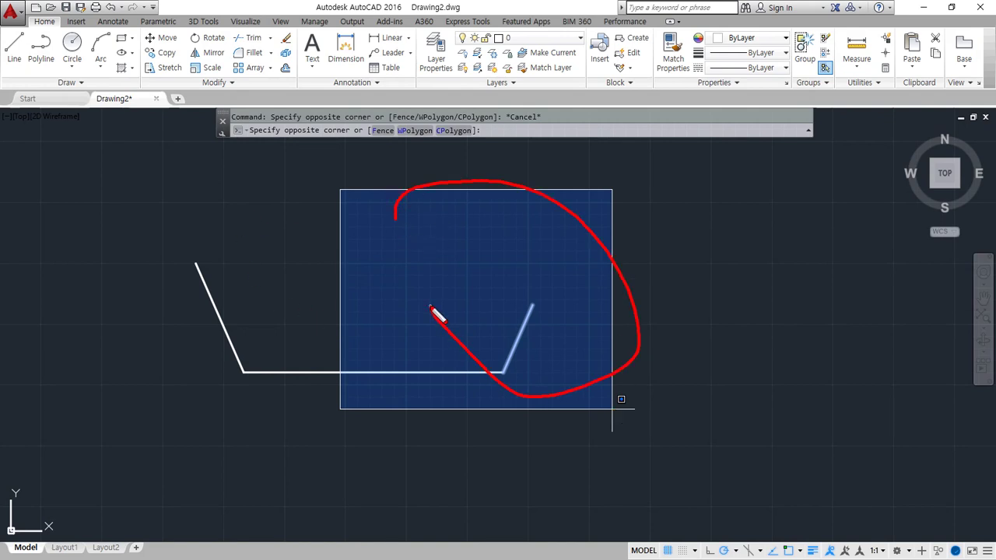
drag(536, 303, 509, 374)
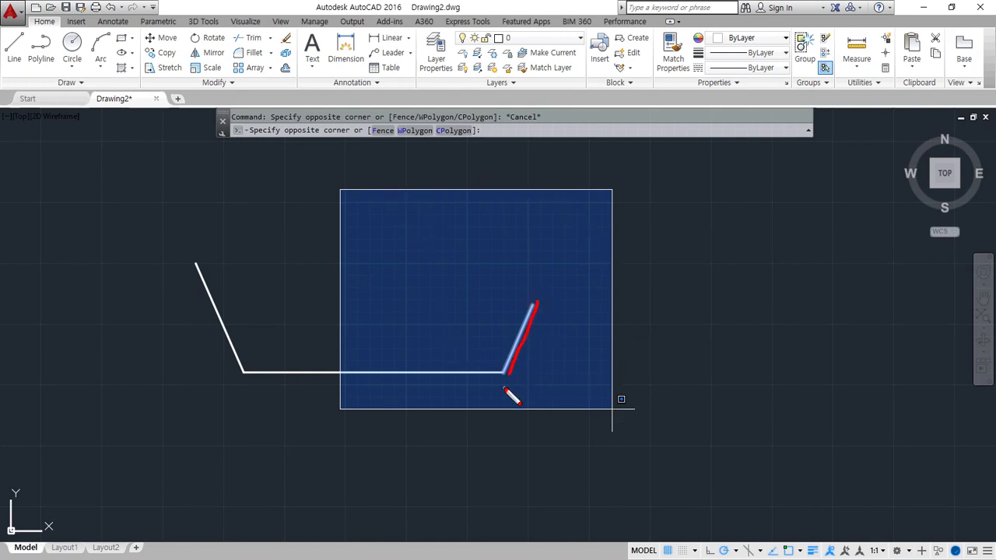
drag(494, 376, 243, 377)
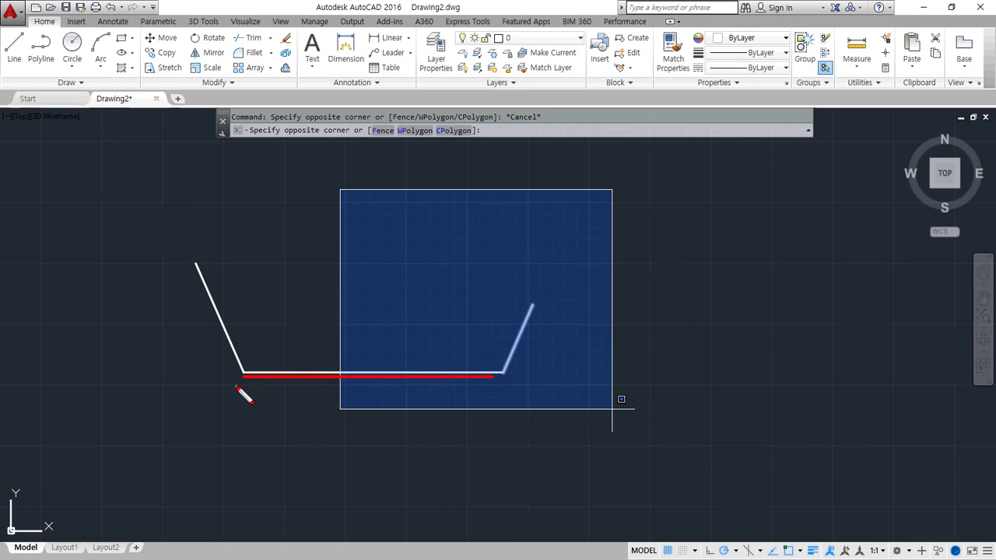
click(613, 443)
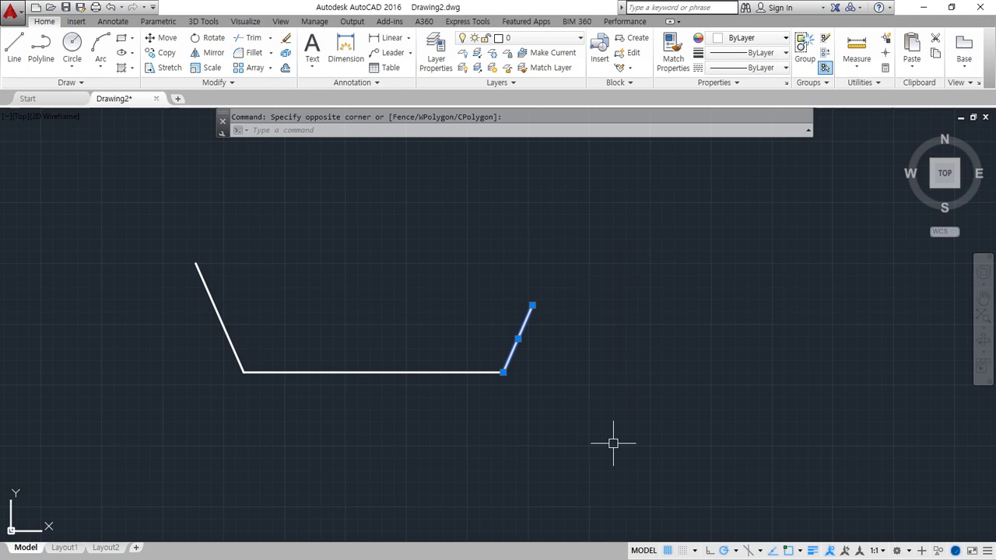
key(Escape)
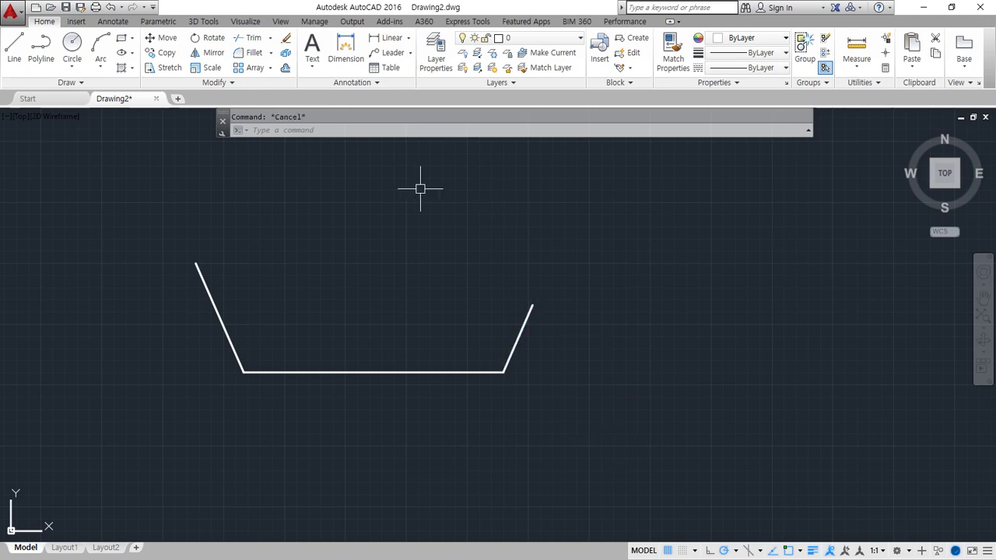
Step: Try a crossing selection over the left slanted segment and part of the horizontal line, and clear the selection
click(376, 168)
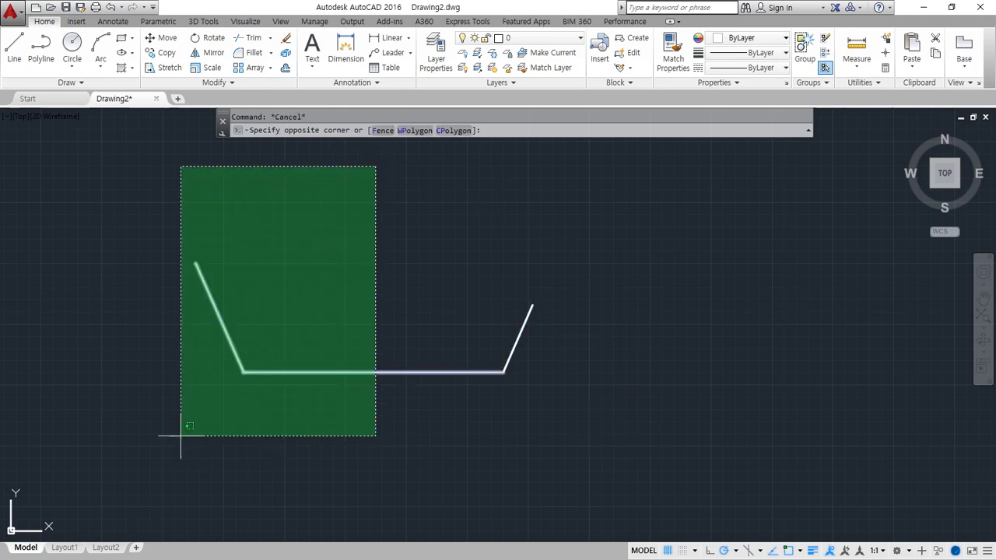
mouse_move(196, 266)
mouse_down()
mouse_move(241, 371)
mouse_move(448, 379)
mouse_up()
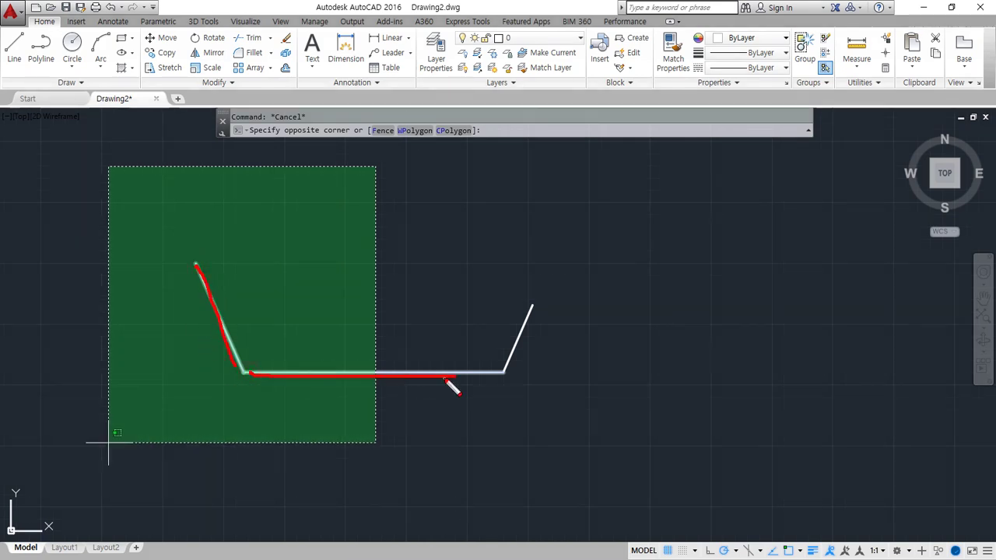
key(Escape)
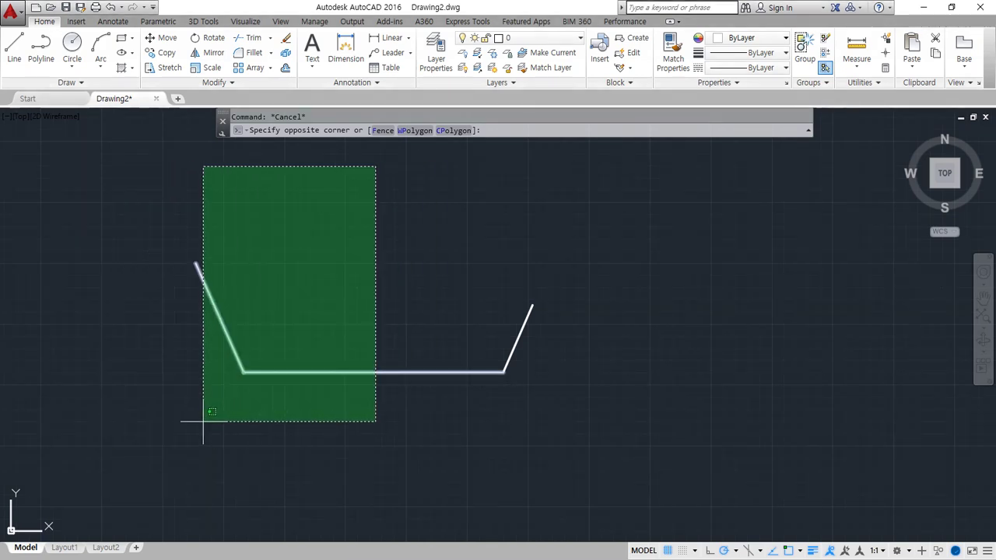
click(130, 423)
key(Escape)
Step: Select the right slanted segment with a window selection and add the left and horizontal lines with a crossing selection
click(382, 451)
click(624, 218)
click(373, 233)
click(184, 444)
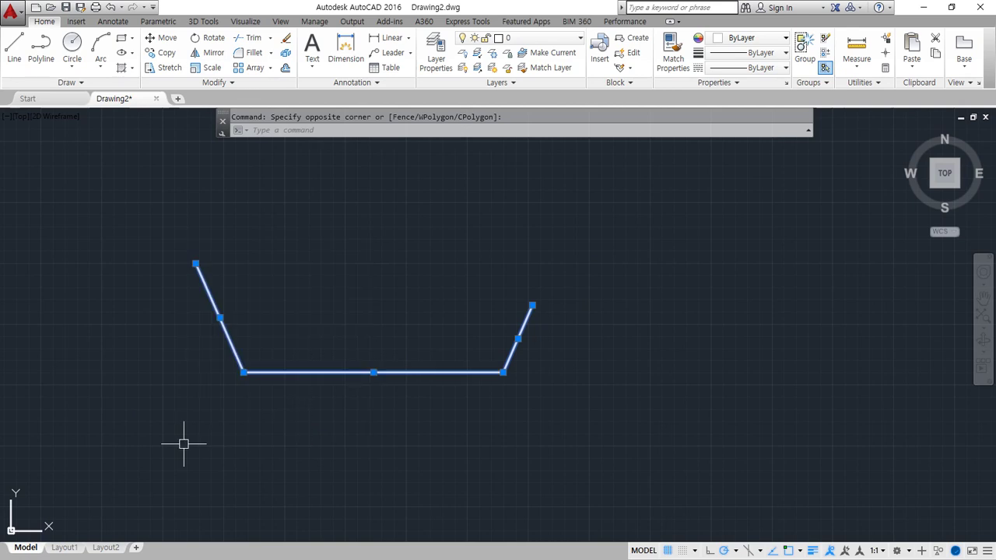
Step: Erase the three selected lines and draw three connected segments: a steep slanted side, a horizontal base and a vertical side
key(Delete)
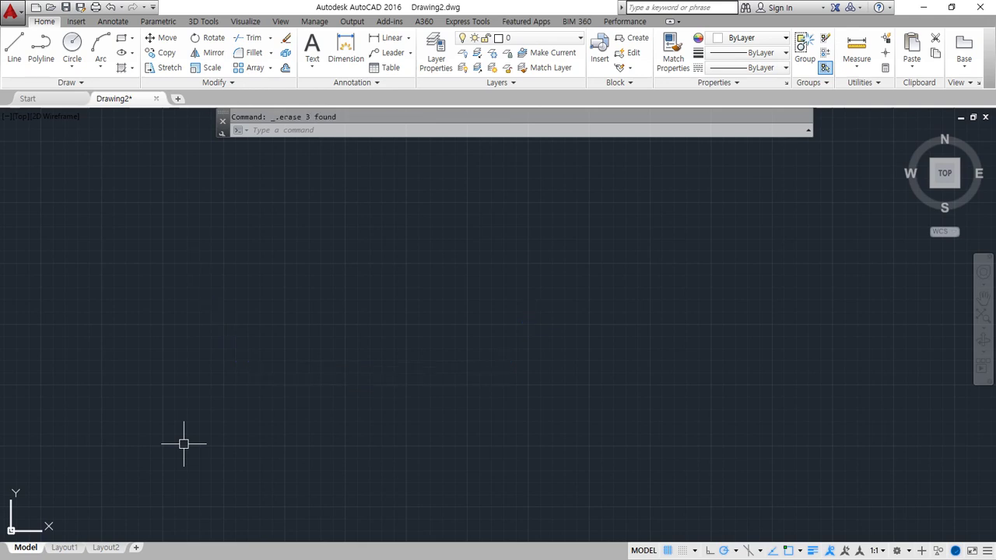
key(Escape)
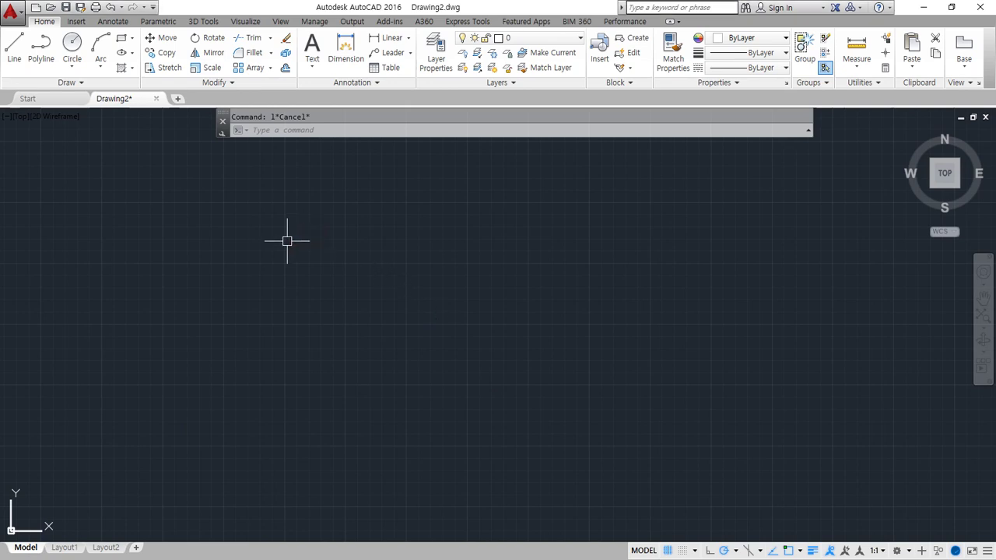
text(l)
key(Return)
click(225, 208)
click(251, 385)
click(445, 386)
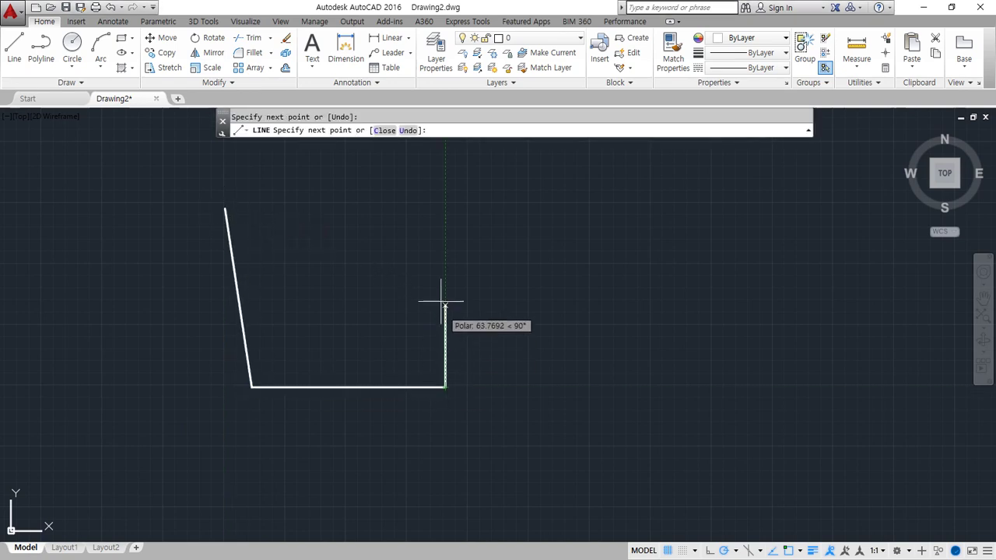
click(445, 269)
key(Return)
Step: Erase all three segments of the chain using a crossing selection over them
scroll(330, 262, up, 4)
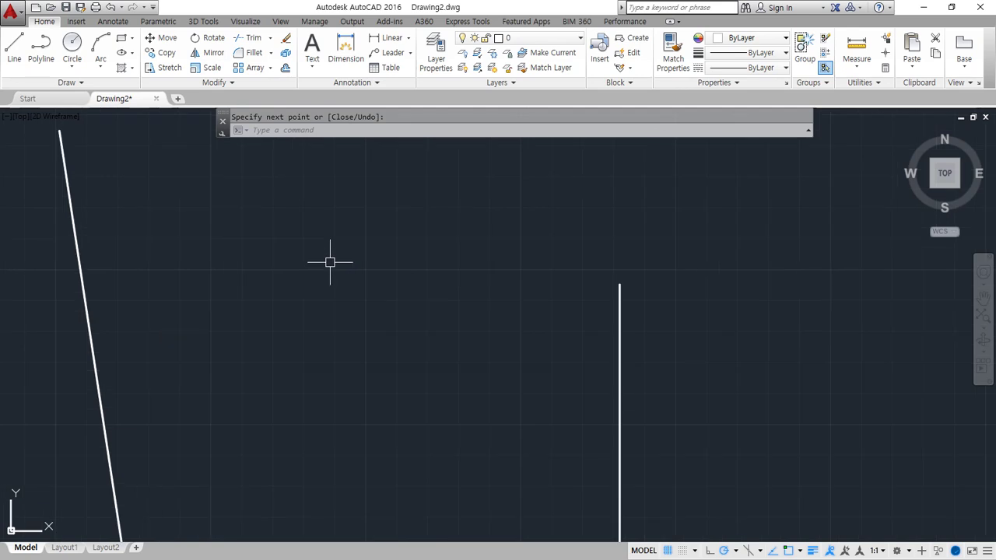
scroll(329, 262, down, 4)
mouse_move(329, 271)
middle_down()
mouse_move(433, 334)
mouse_move(348, 299)
middle_up()
scroll(246, 327, up, 2)
middle_click(344, 307)
middle_click(345, 307)
click(546, 496)
click(254, 204)
key(Delete)
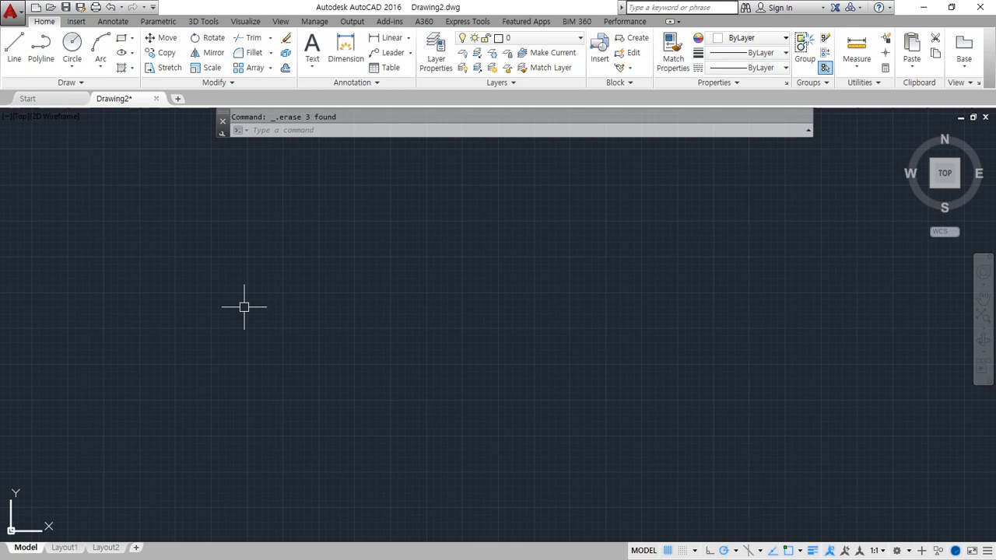
key(Escape)
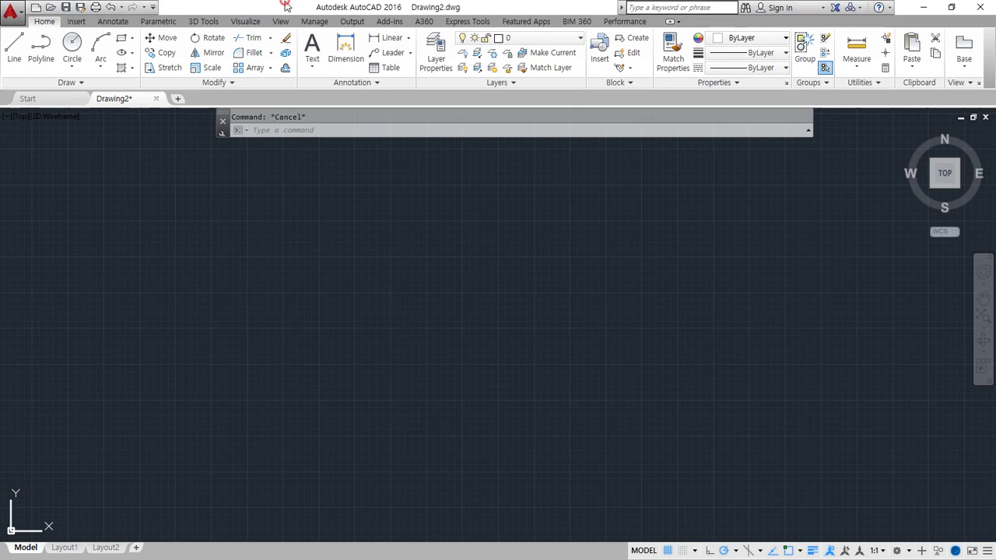
Step: Draw a four-segment line chain: vertically down, horizontally right, steeply up, and slanting up to the right, keeping the Line command active
text(l)
key(Return)
click(258, 196)
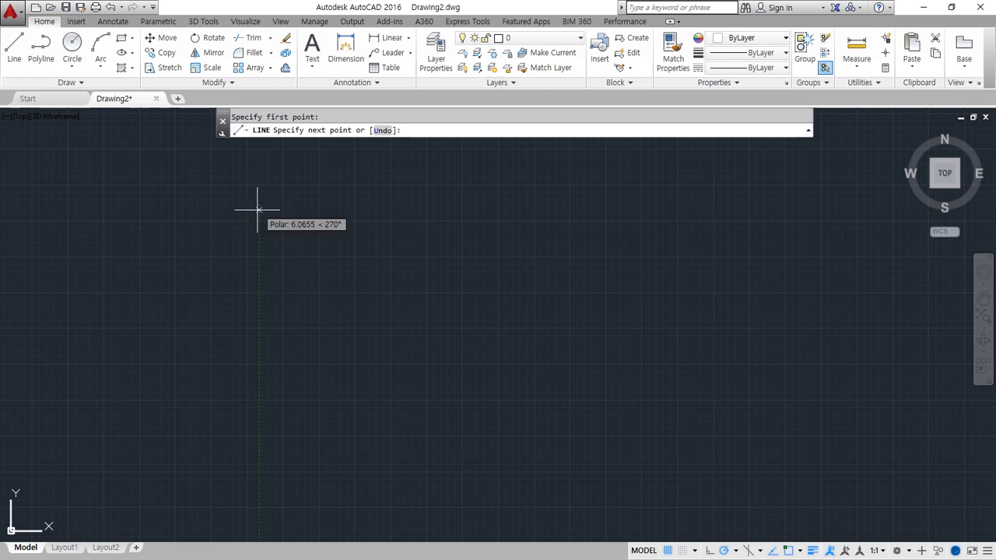
click(259, 421)
click(423, 421)
click(416, 323)
click(548, 272)
mouse_move(409, 122)
mouse_down()
mouse_move(407, 137)
mouse_move(428, 132)
mouse_move(421, 141)
mouse_up()
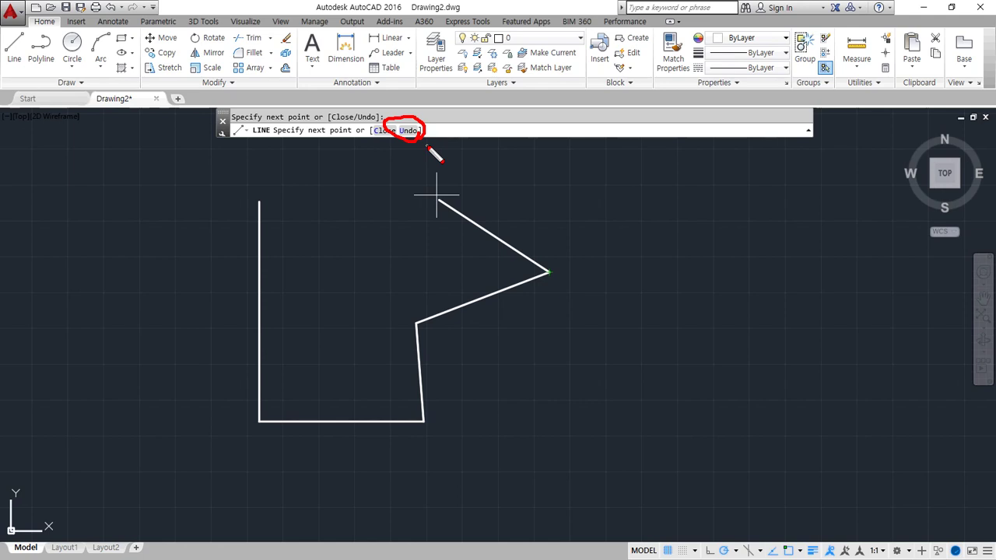
key(Escape)
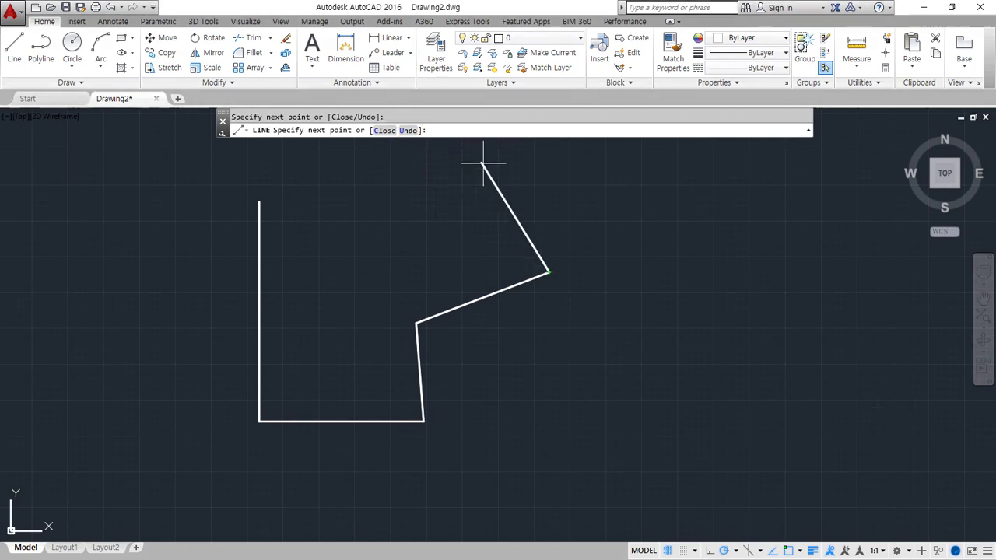
key(ctrl+2)
mouse_move(432, 135)
mouse_down()
mouse_move(403, 143)
mouse_move(413, 125)
mouse_up()
mouse_move(441, 161)
mouse_down()
mouse_move(441, 133)
mouse_move(456, 142)
mouse_up()
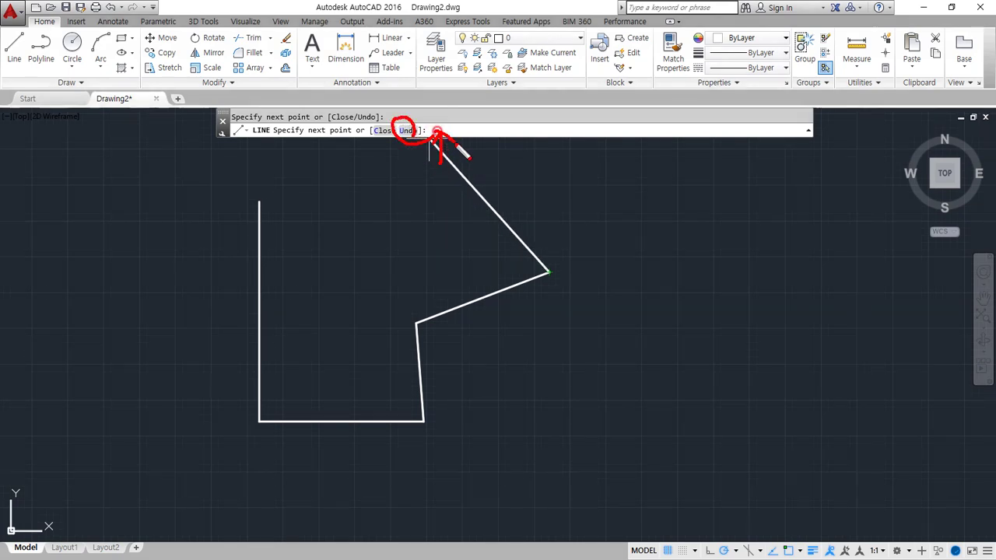
key(Escape)
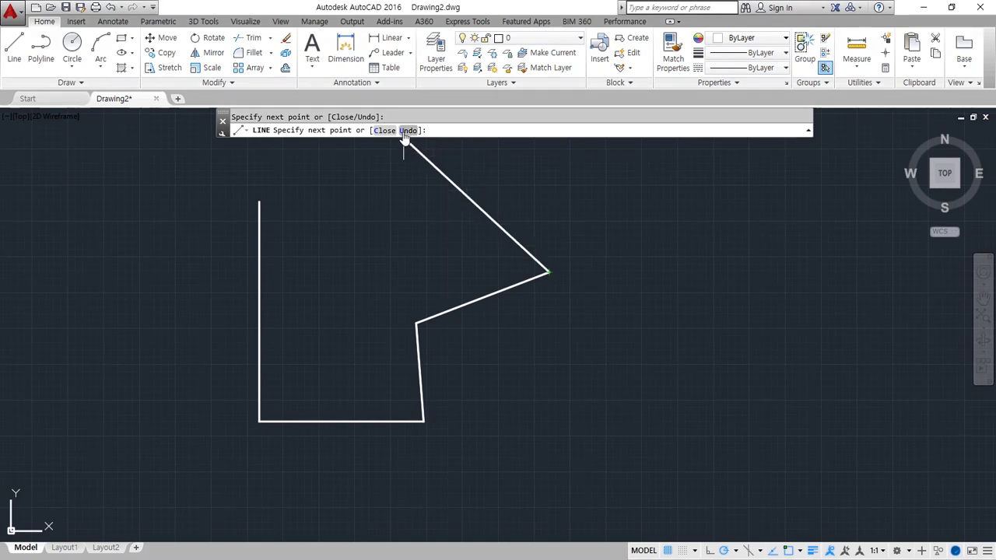
Step: Remove the drawn segments one by one with the Line command's Undo option until none are left
click(408, 131)
click(408, 130)
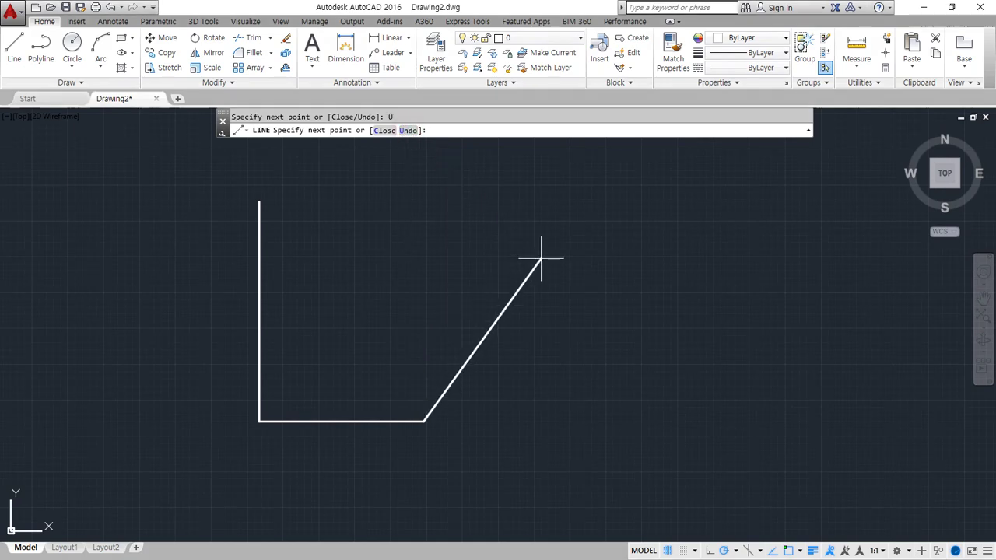
text(u)
key(Return)
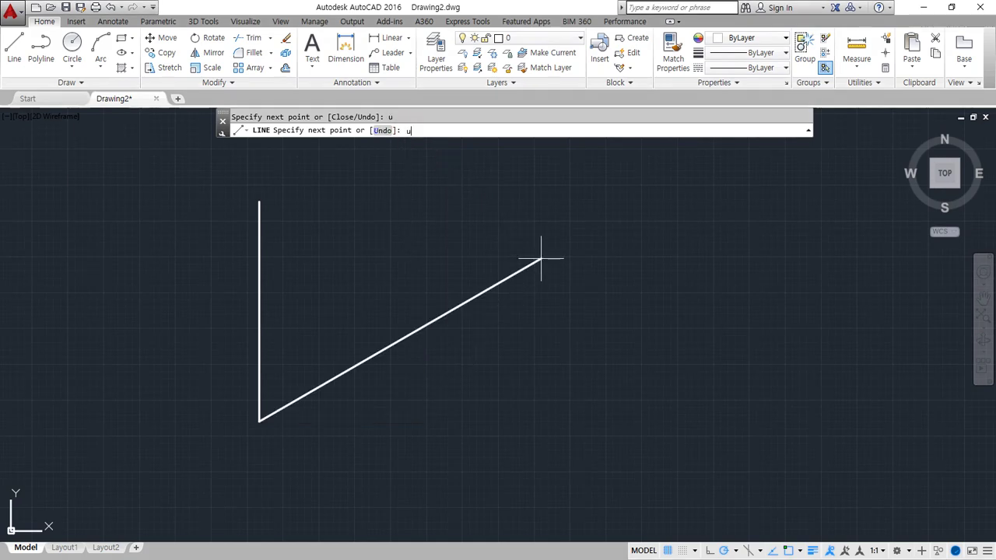
text(u)
key(Return)
text(u)
key(Return)
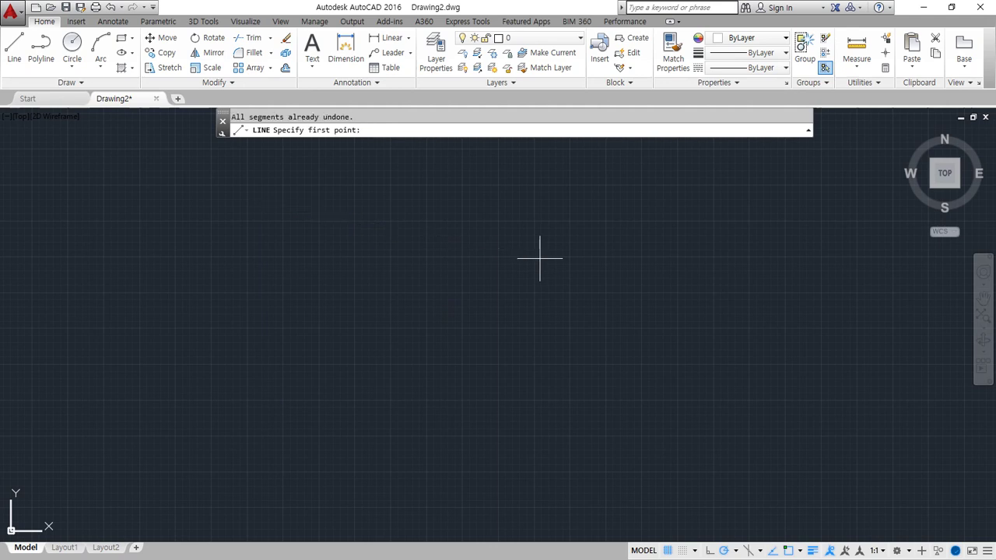
Step: Draw a zigzag chain of seven connected line segments, starting with a long segment slanting down to the left
click(257, 214)
click(207, 395)
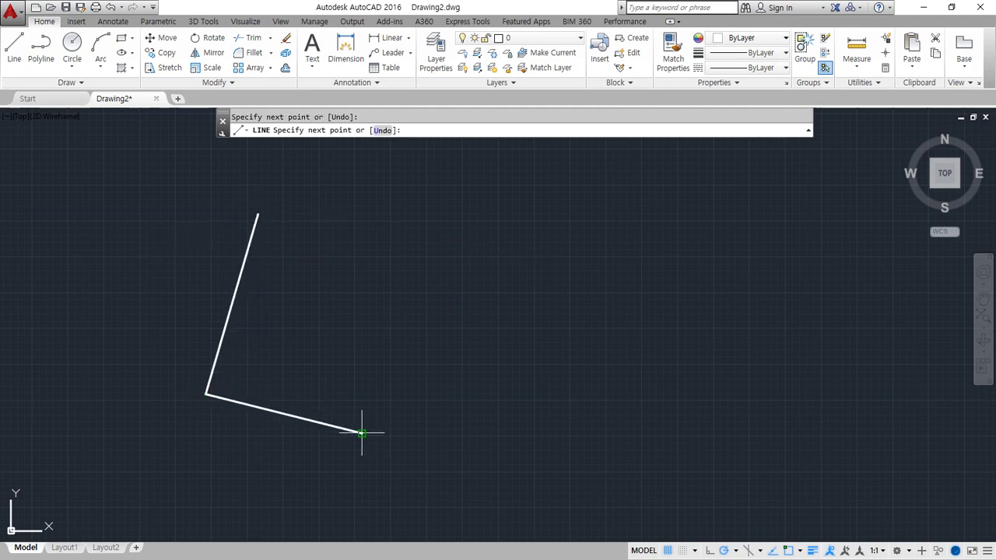
click(361, 432)
click(379, 325)
click(526, 340)
click(527, 228)
click(405, 217)
click(425, 162)
Step: Step back through the seven-segment chain with the Line command's Undo option until every segment is removed
click(408, 130)
click(407, 130)
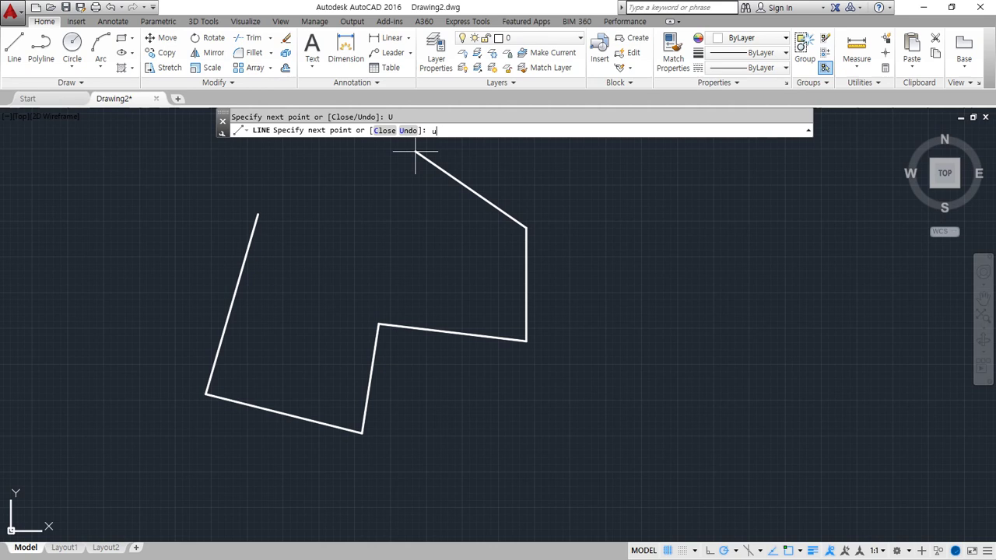
key(Return)
key(Return)
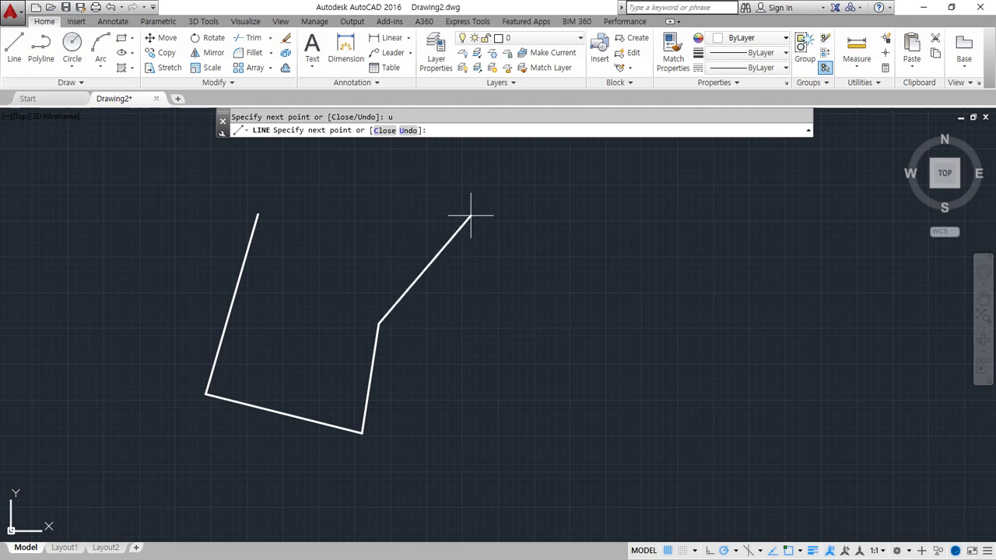
text(u)
key(Return)
text(u)
key(Return)
text(u)
key(Return)
text(u)
key(Return)
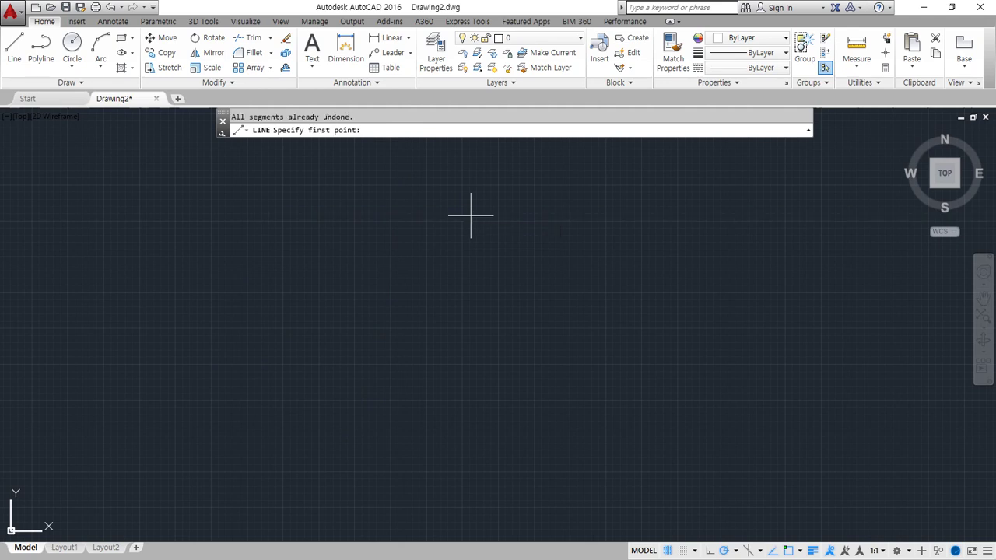
Step: Draw an open chain of four line segments: down-left, along the base to the right, up-right, and back up-left
click(300, 268)
click(192, 448)
click(482, 459)
click(543, 285)
click(483, 207)
Step: Undo all four segments of the chain and its start point without leaving the Line command
key(ctrl+z)
key(ctrl+z)
key(ctrl+z)
key(ctrl+z)
key(ctrl+z)
Step: Draw a slanted side, a nearly horizontal base and a vertical side as one chain, and undo the vertical segment
click(295, 199)
click(244, 366)
click(517, 386)
click(516, 220)
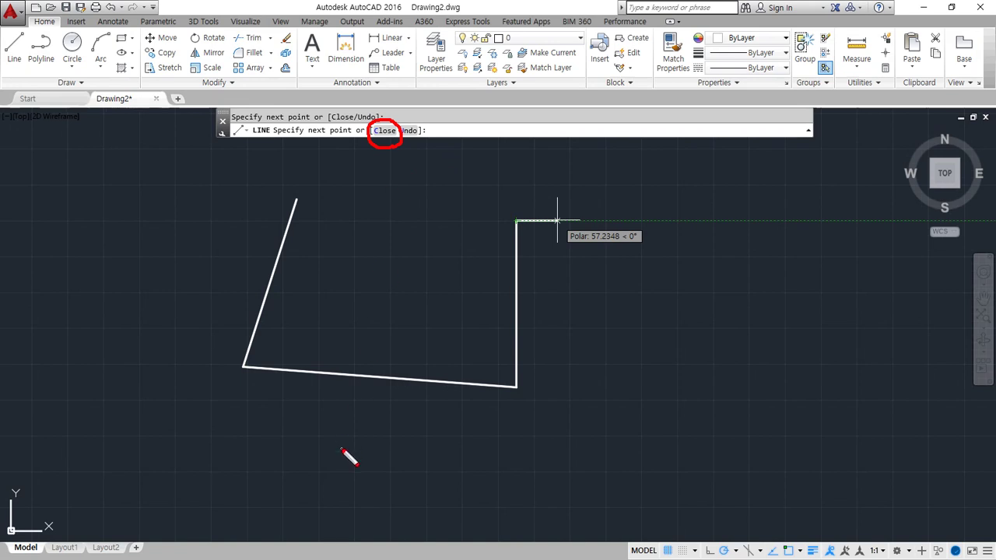
key(ctrl+z)
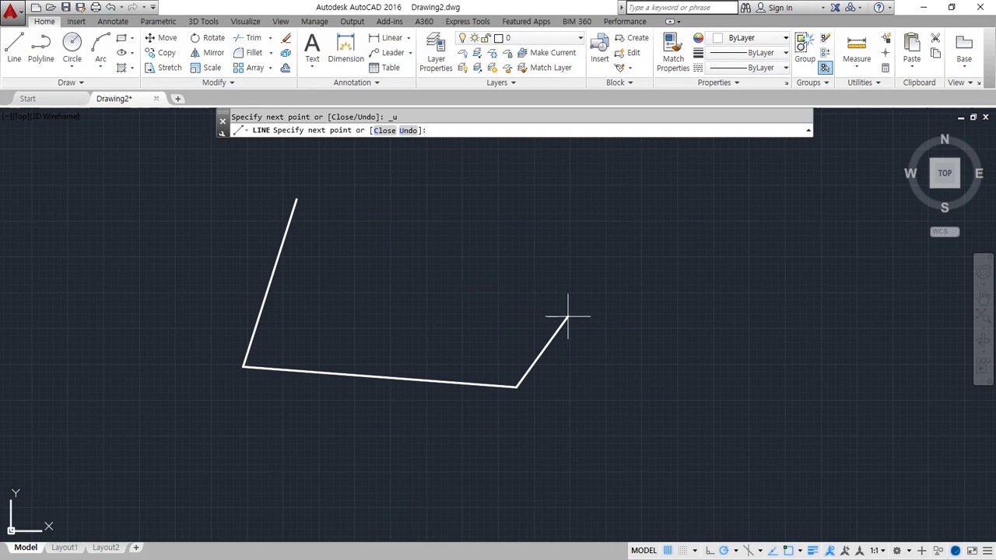
mouse_move(297, 197)
mouse_down()
mouse_move(246, 351)
mouse_move(490, 382)
mouse_move(412, 257)
mouse_move(294, 169)
mouse_up()
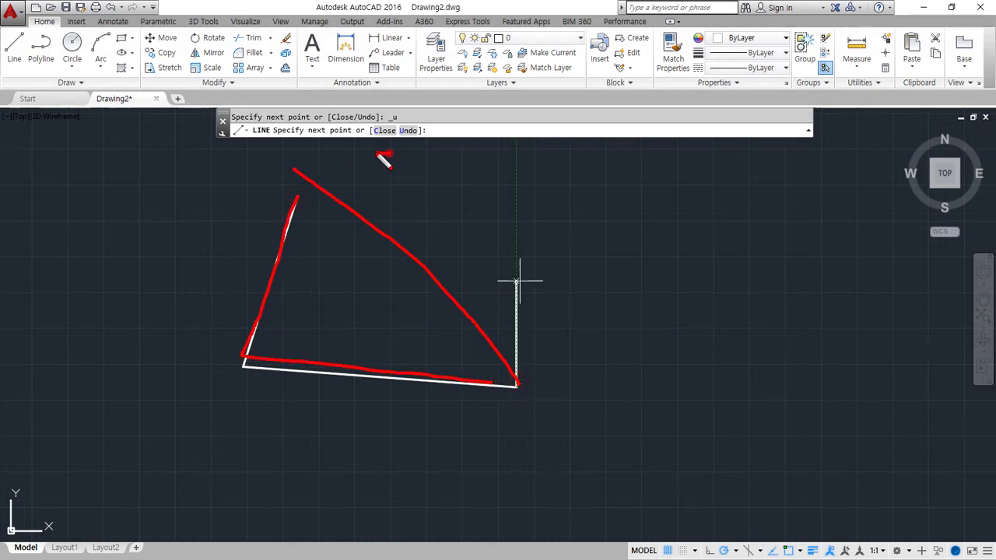
key(Escape)
Step: Continue the chain from the base's right end with three more segments and join it to its start point with the Close option
click(451, 237)
click(533, 167)
middle_drag(478, 284, 474, 335)
click(387, 158)
text(c)
key(Return)
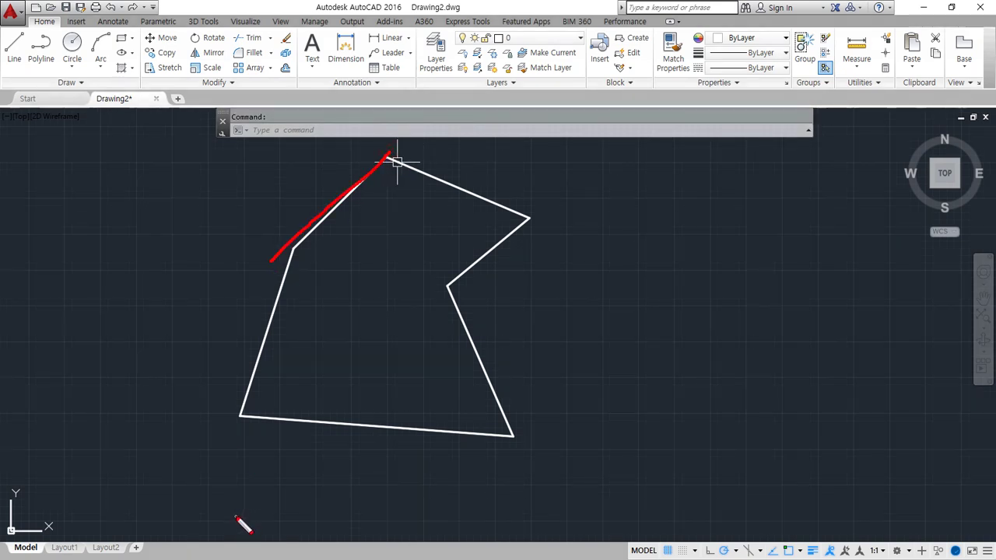
Step: Erase everything in the drawing and draw an open chain of three segments: a slanted side, a sloping base and a vertical side
key(ctrl+a)
key(Delete)
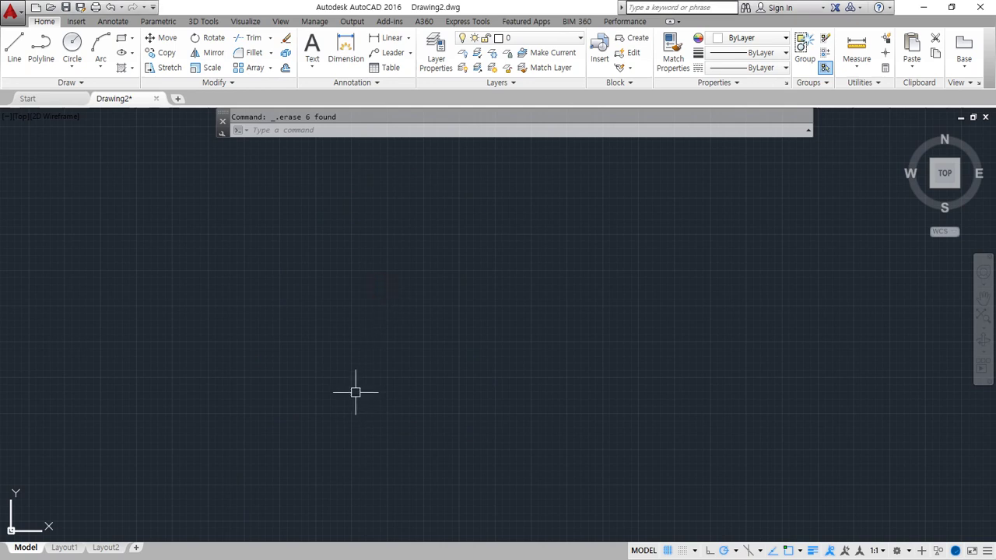
text(l)
key(Return)
click(330, 263)
click(281, 365)
click(443, 404)
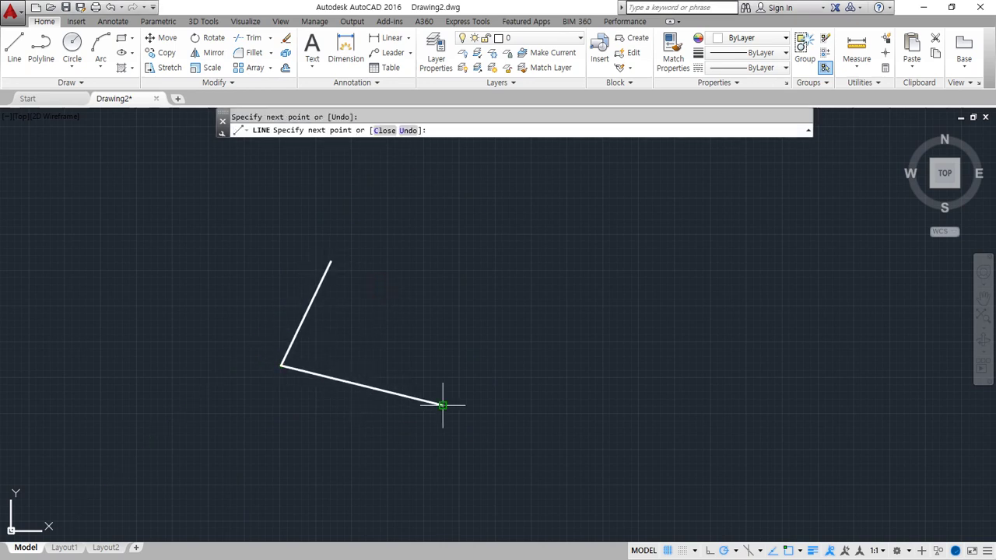
click(443, 289)
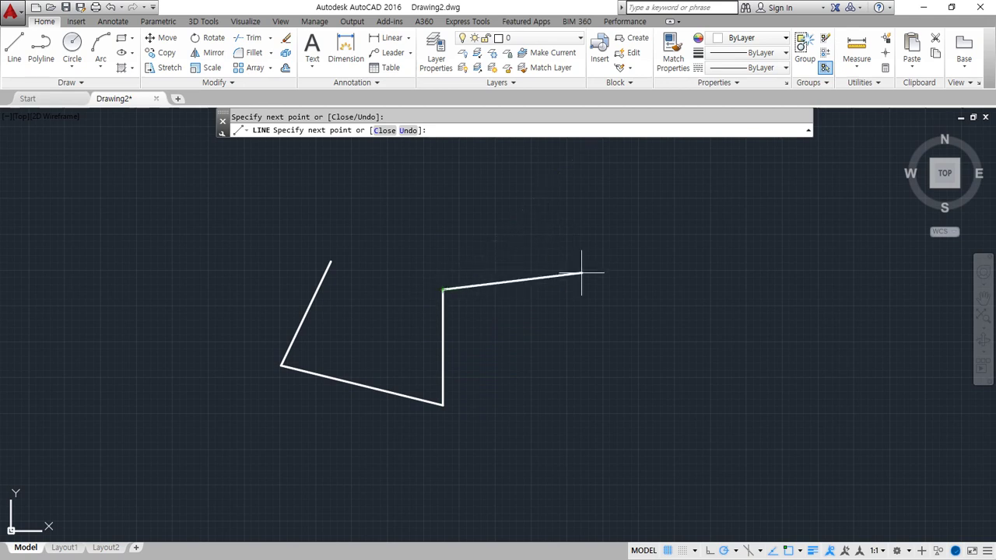
key(Return)
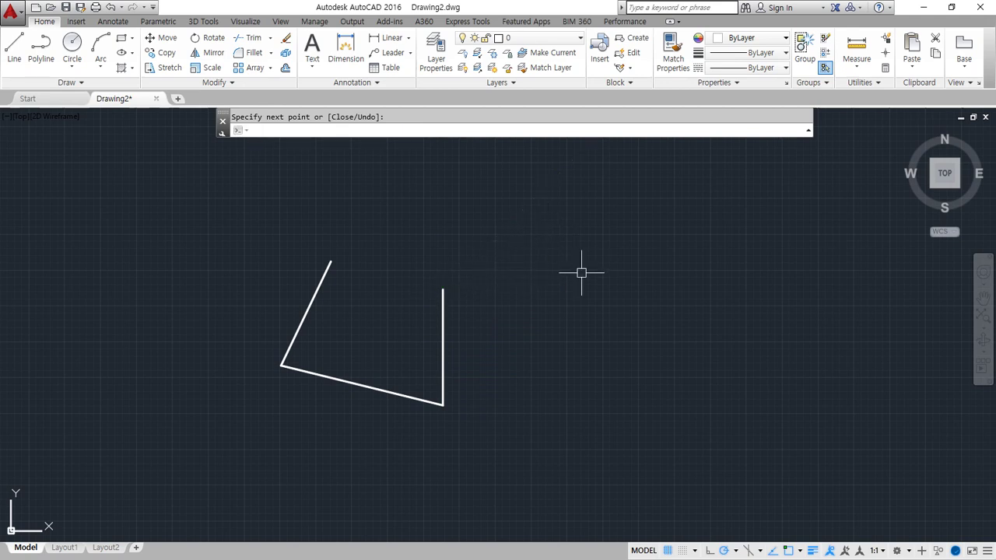
Step: Restart the Line command at the vertical segment's upper end, draw three connected segments, and undo the third
text(l)
key(Return)
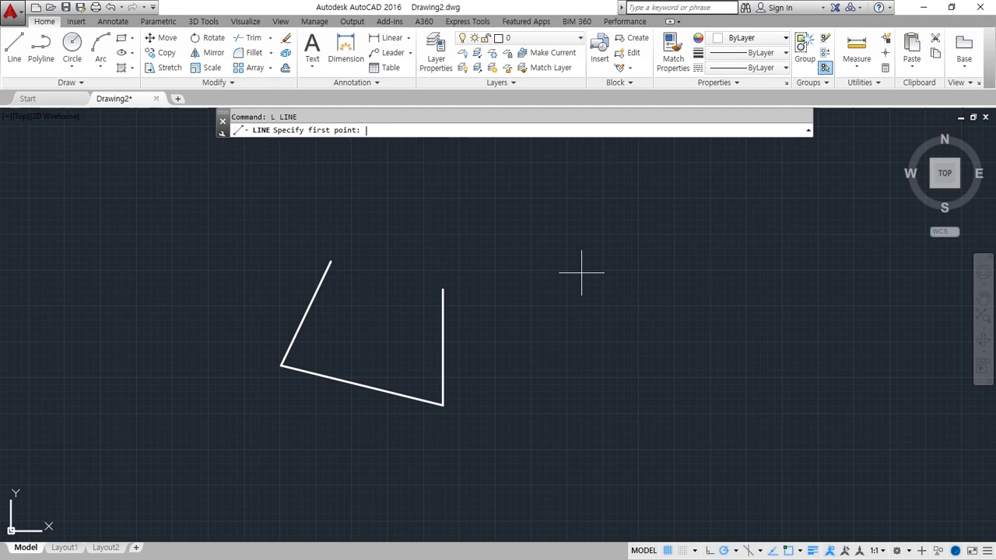
mouse_move(302, 141)
mouse_down()
mouse_move(368, 141)
mouse_move(305, 150)
mouse_up()
key(Escape)
click(443, 289)
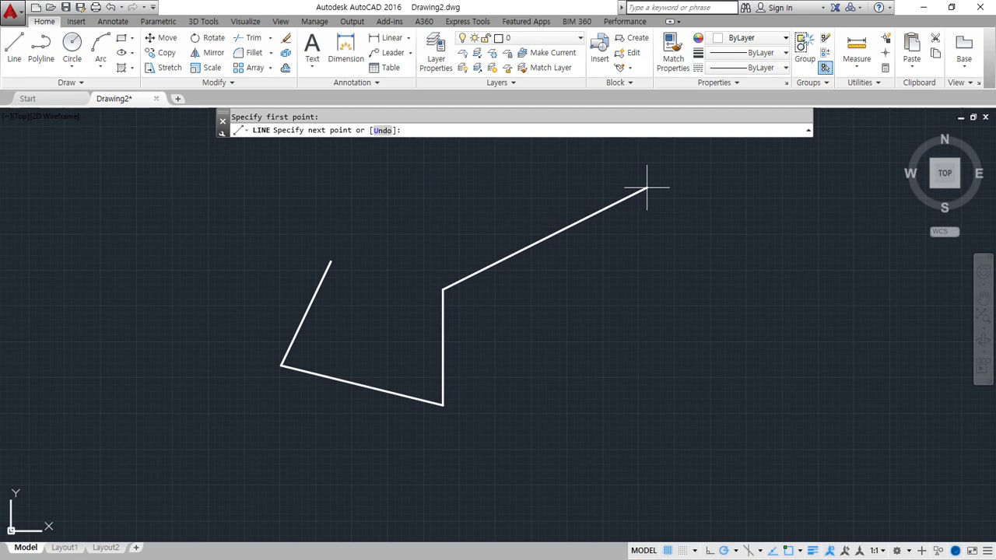
middle_drag(476, 233, 462, 283)
click(540, 233)
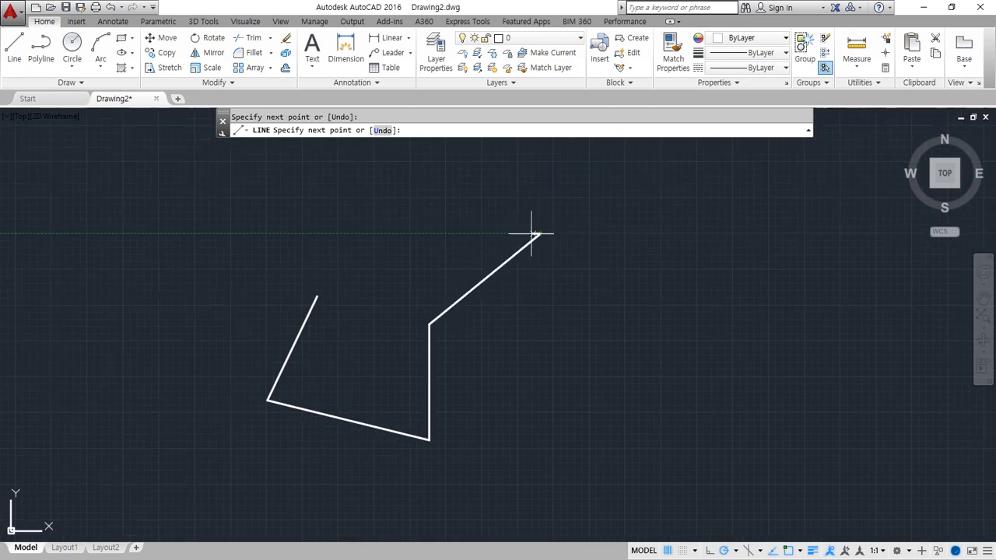
click(402, 167)
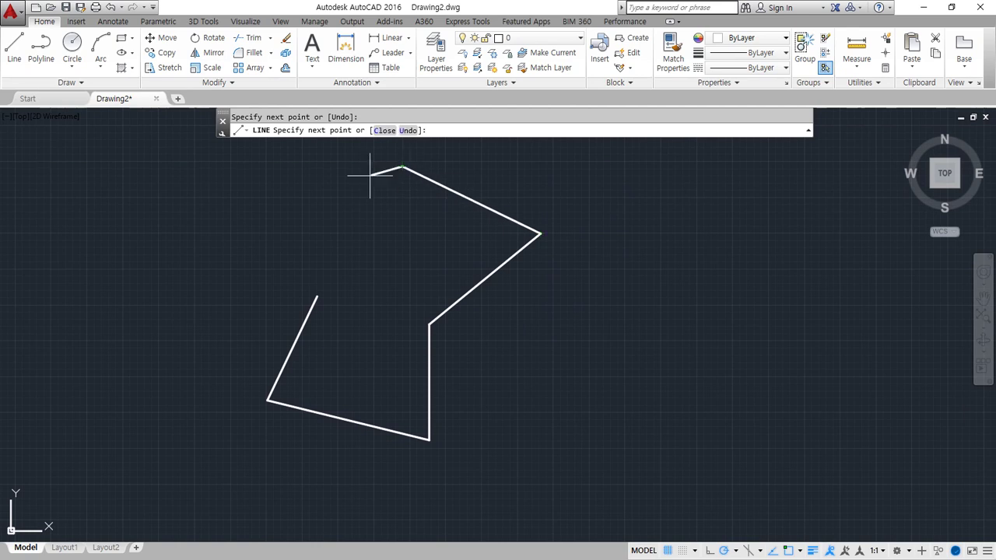
click(311, 197)
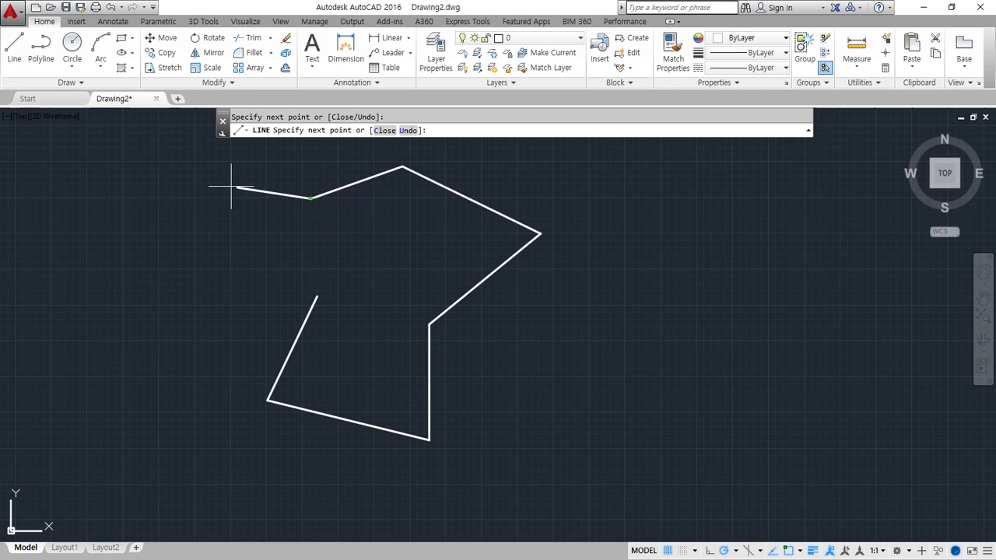
key(ctrl+z)
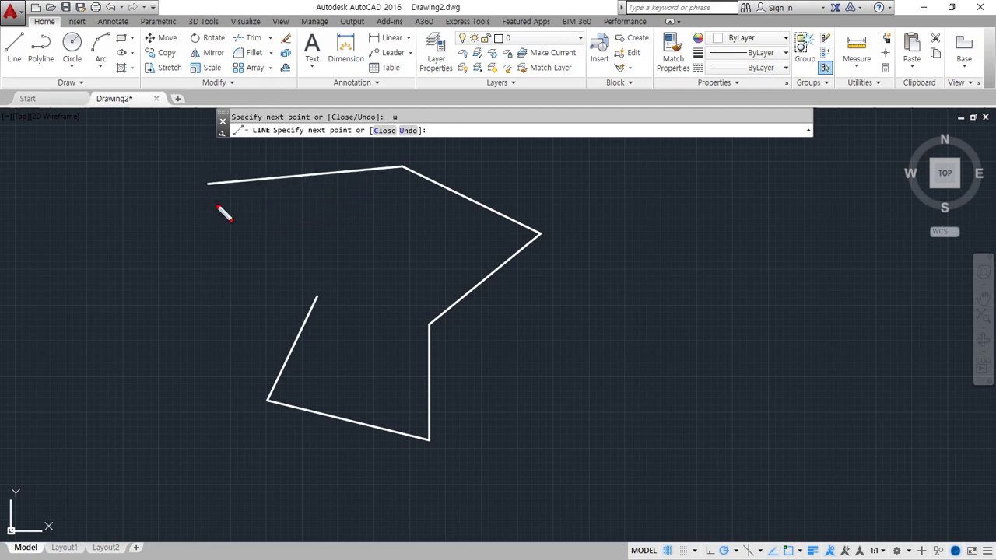
mouse_move(400, 170)
mouse_down()
mouse_move(420, 211)
mouse_move(434, 303)
mouse_move(398, 284)
mouse_up()
drag(400, 194, 340, 280)
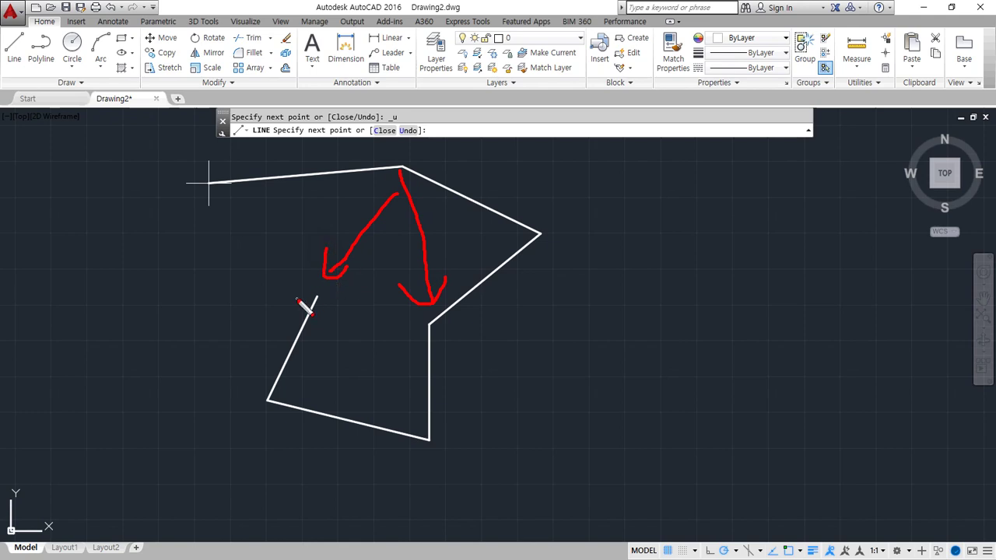
drag(293, 219, 308, 253)
mouse_move(427, 231)
mouse_down()
mouse_move(451, 249)
mouse_move(428, 266)
mouse_move(453, 271)
mouse_move(436, 285)
mouse_up()
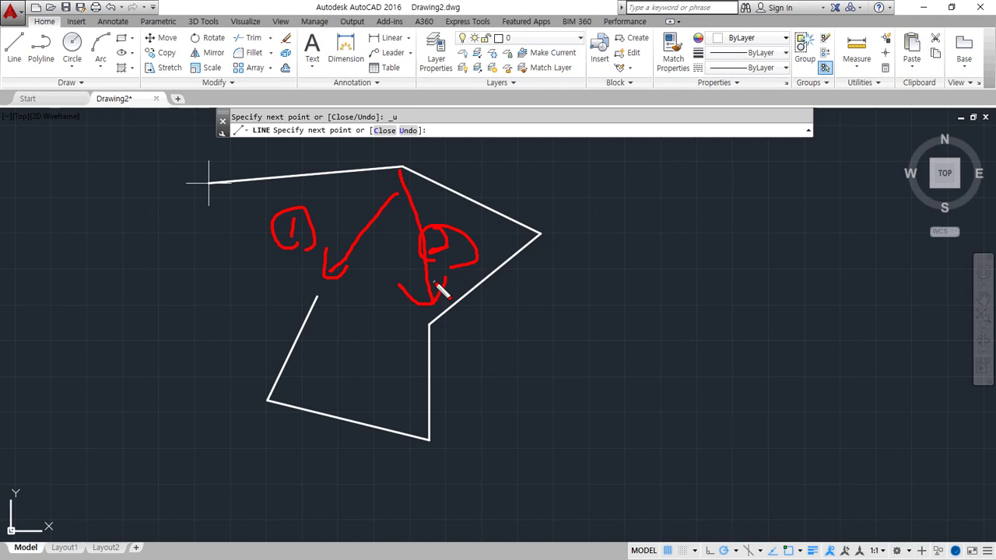
key(Escape)
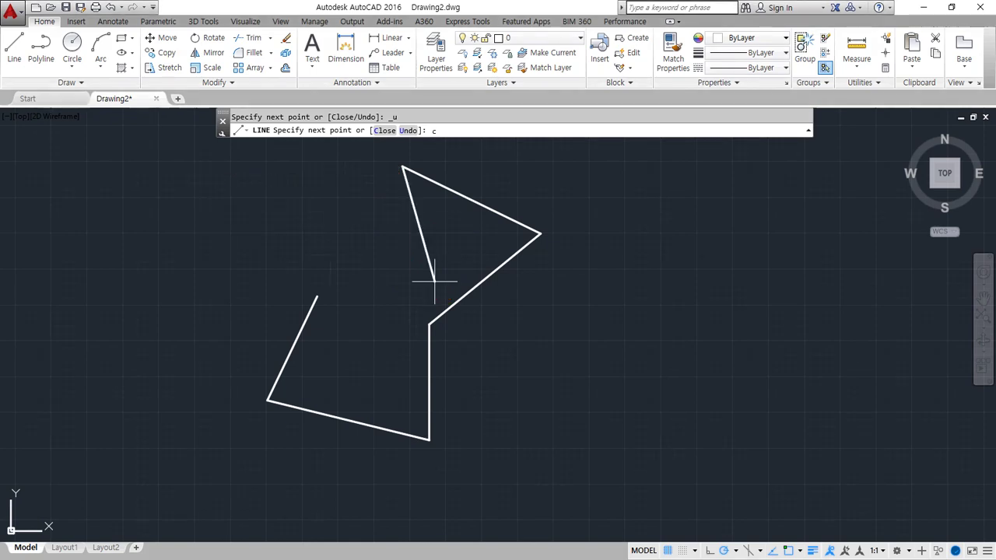
Step: Join the upper chain back to its start point at the vertical segment's upper end with the Close option
key(Return)
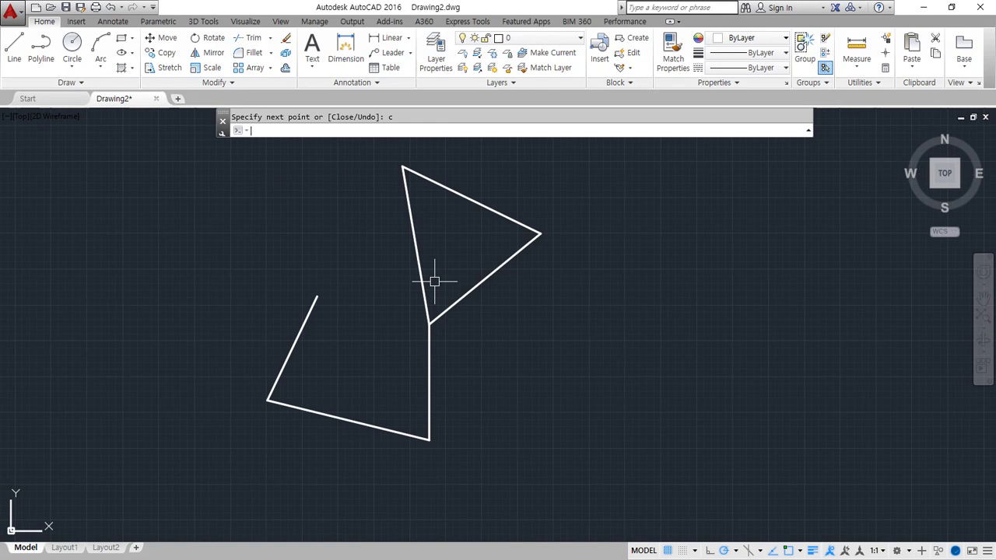
click(453, 132)
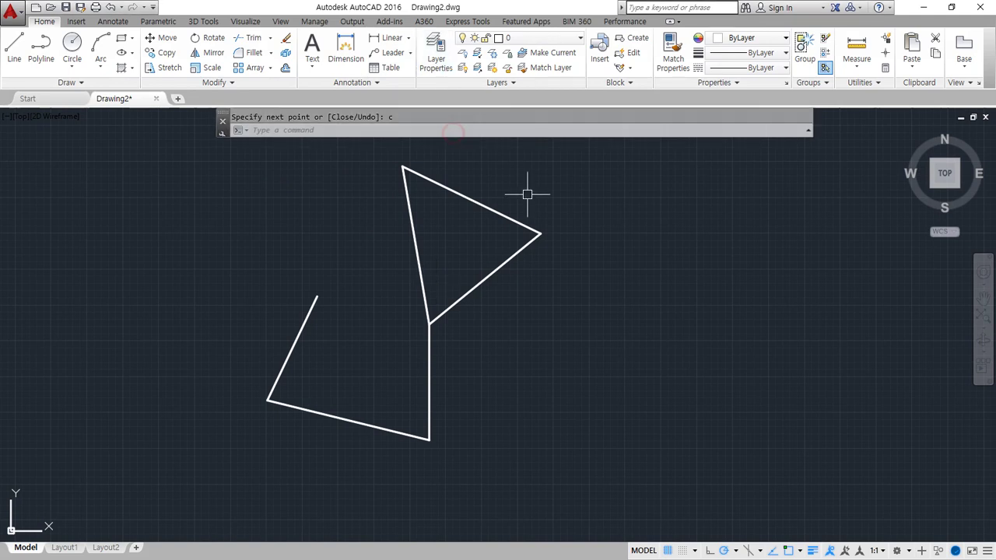
mouse_move(303, 153)
mouse_down()
mouse_move(244, 148)
mouse_move(280, 125)
mouse_move(327, 149)
mouse_move(321, 166)
mouse_move(242, 148)
mouse_move(311, 124)
mouse_move(330, 164)
mouse_up()
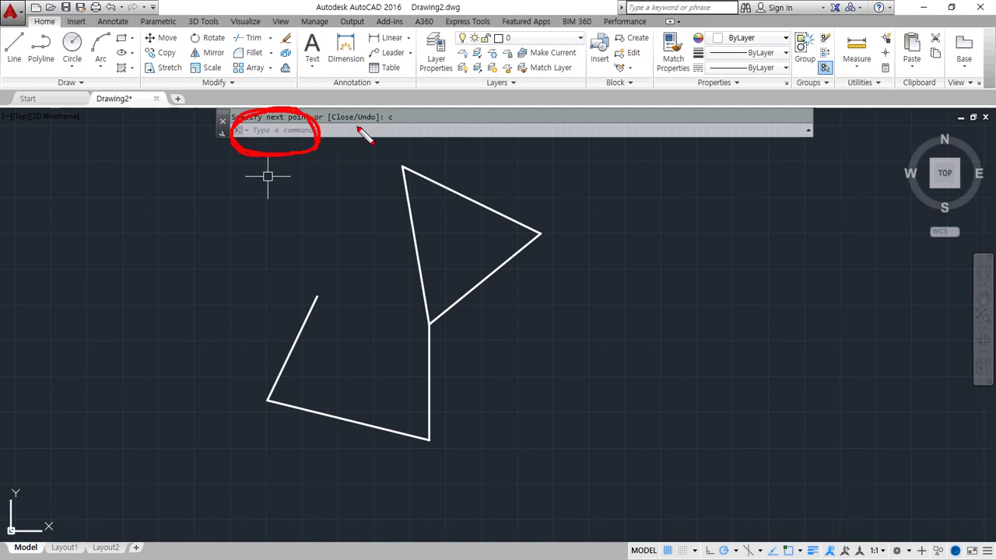
key(Escape)
key(Return)
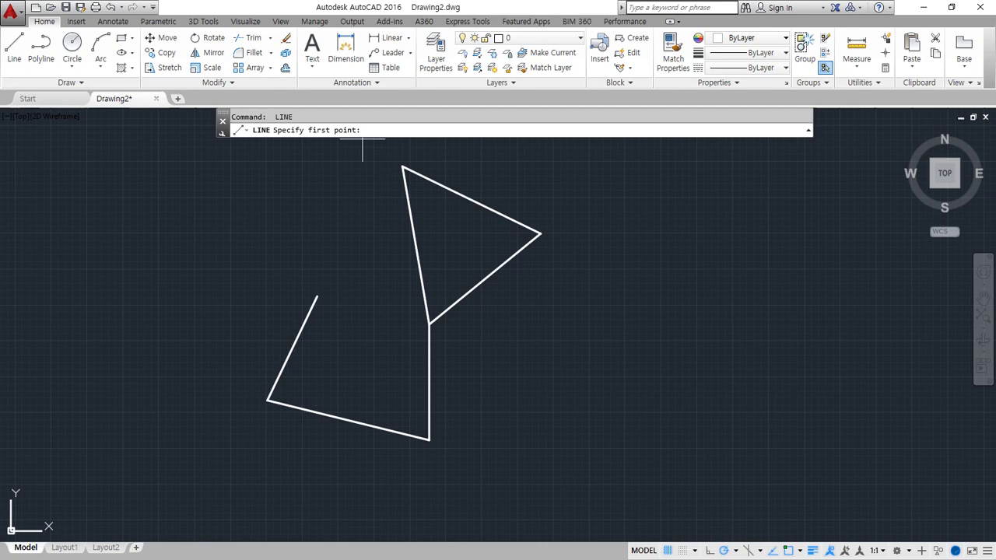
key(Escape)
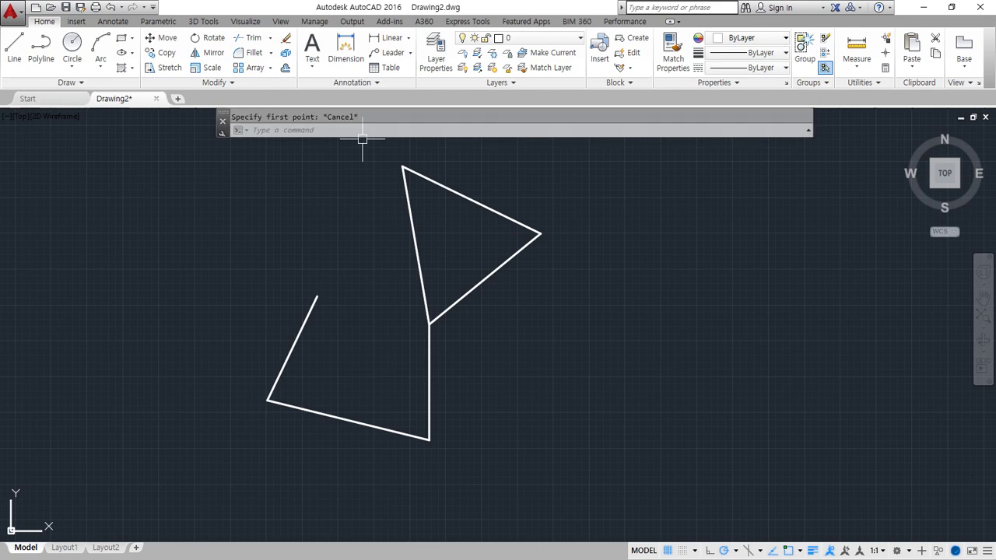
key(Return)
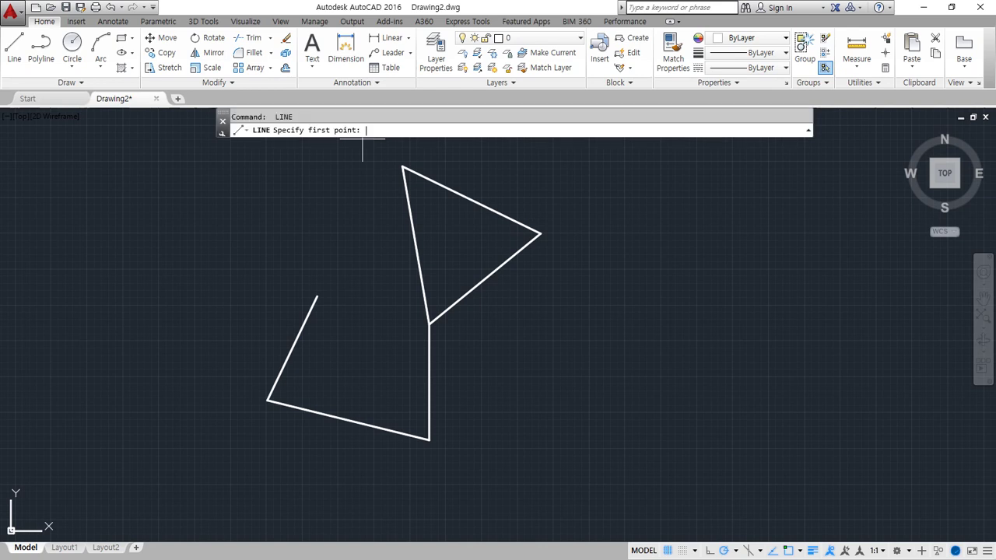
key(Escape)
Step: Erase everything in the drawing
key(ctrl+a)
text(e)
key(Return)
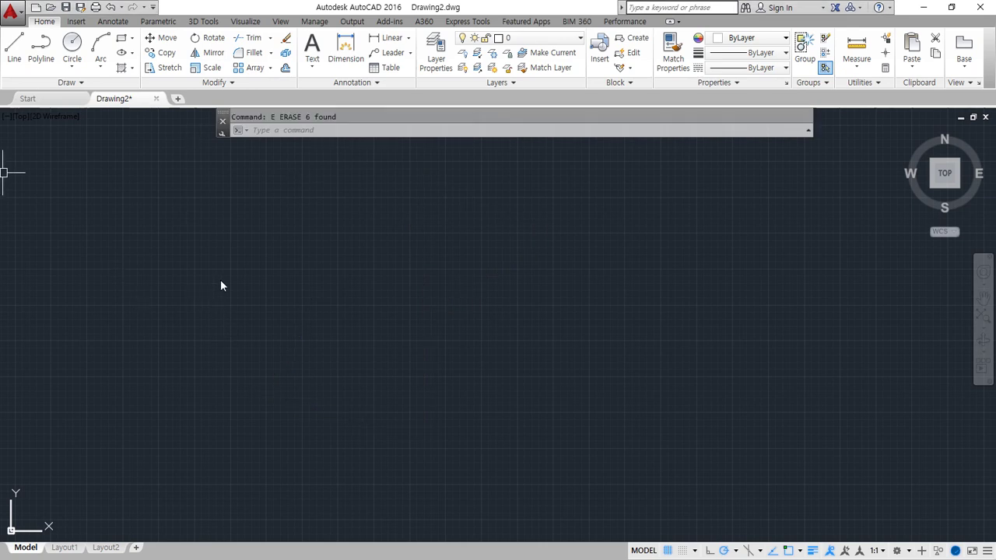
Step: Draw a slanted, hook-like outline of six connected line segments, joining the last point to the start with the Close option
text(l)
key(Return)
click(183, 262)
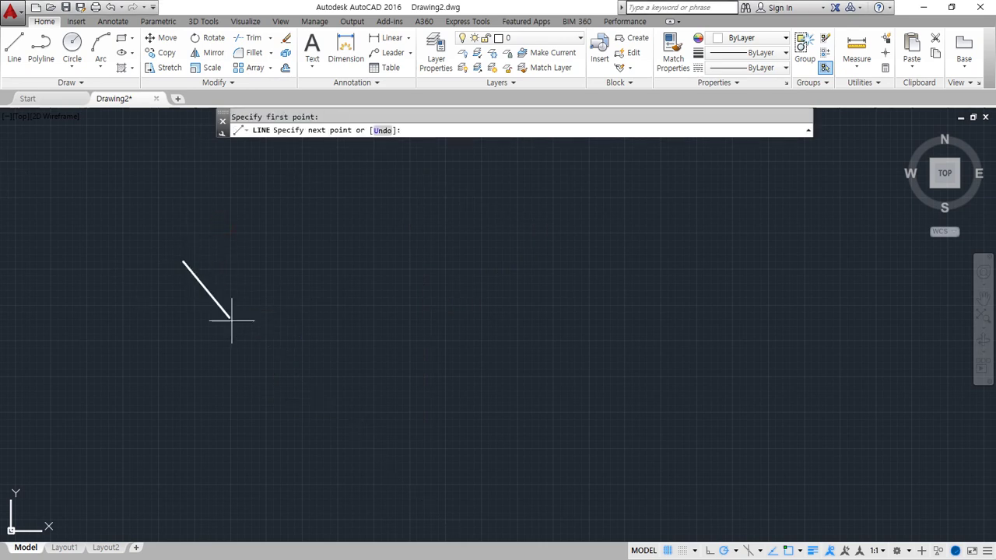
click(288, 250)
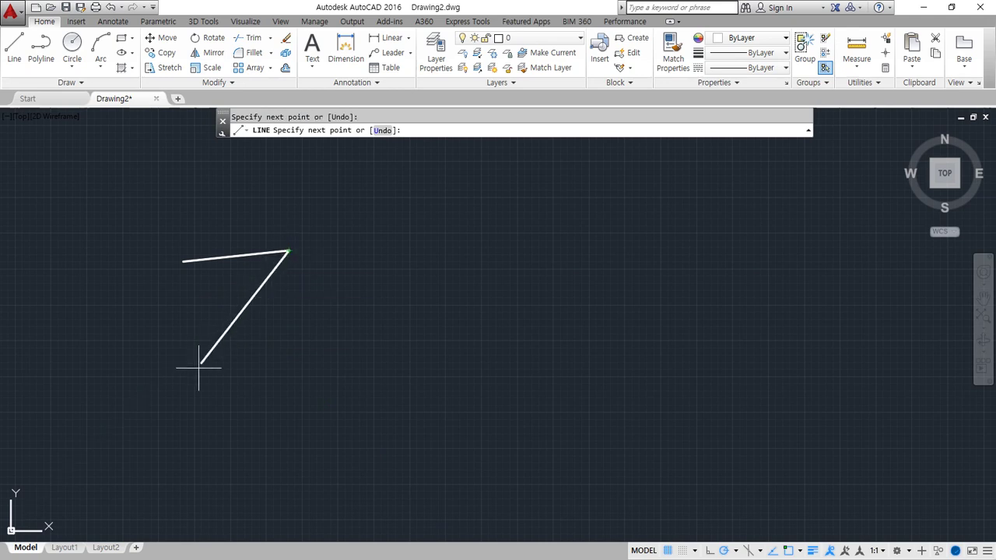
click(171, 396)
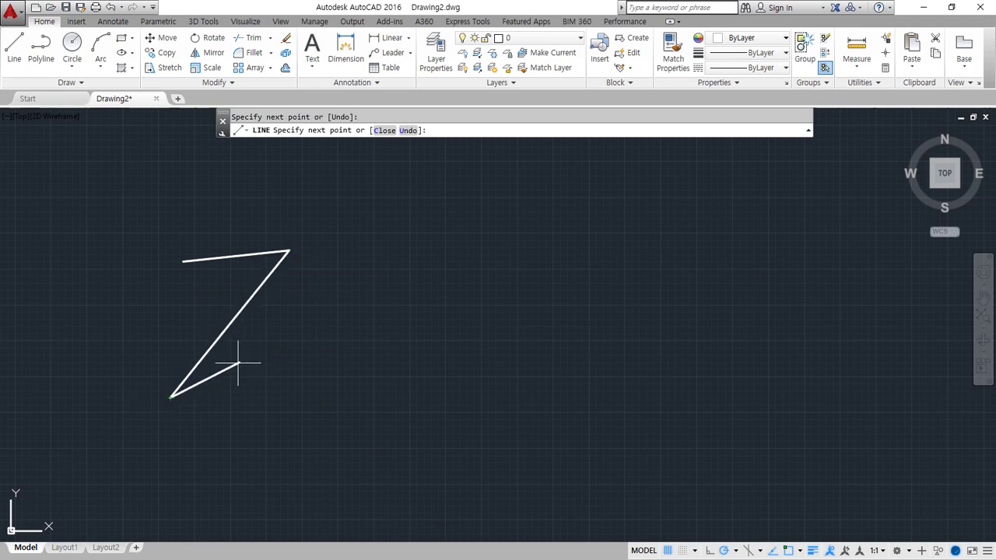
click(234, 367)
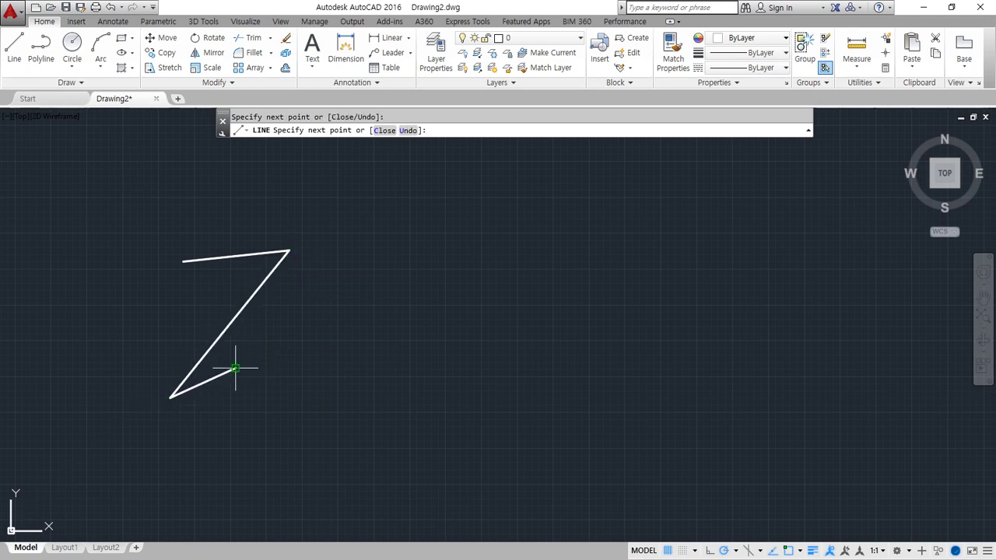
click(333, 241)
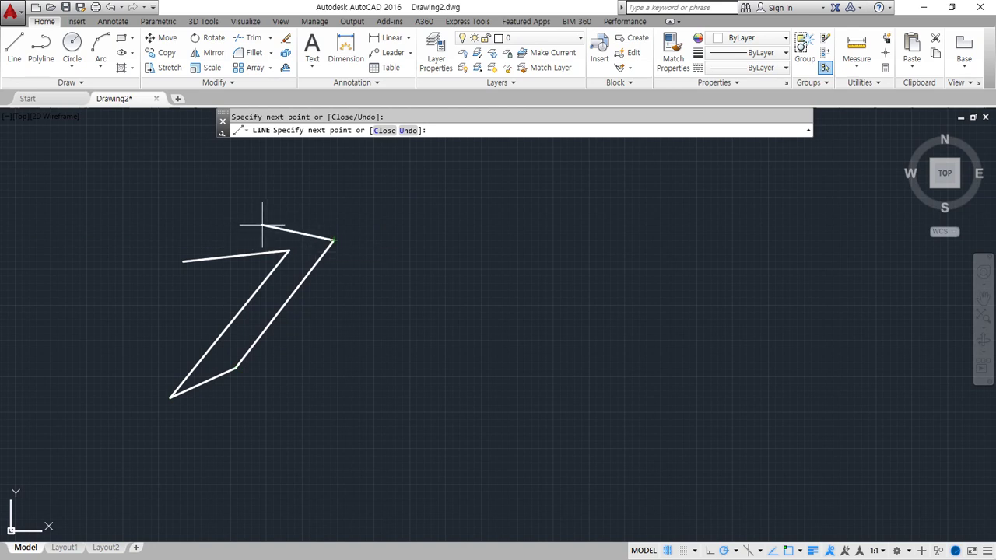
click(264, 225)
key(c)
key(Return)
Step: Start a second chain beside the hooked outline: short diagonal, long vertical down, short slant up, vertical up and short horizontal to the right
key(Return)
click(327, 152)
click(364, 187)
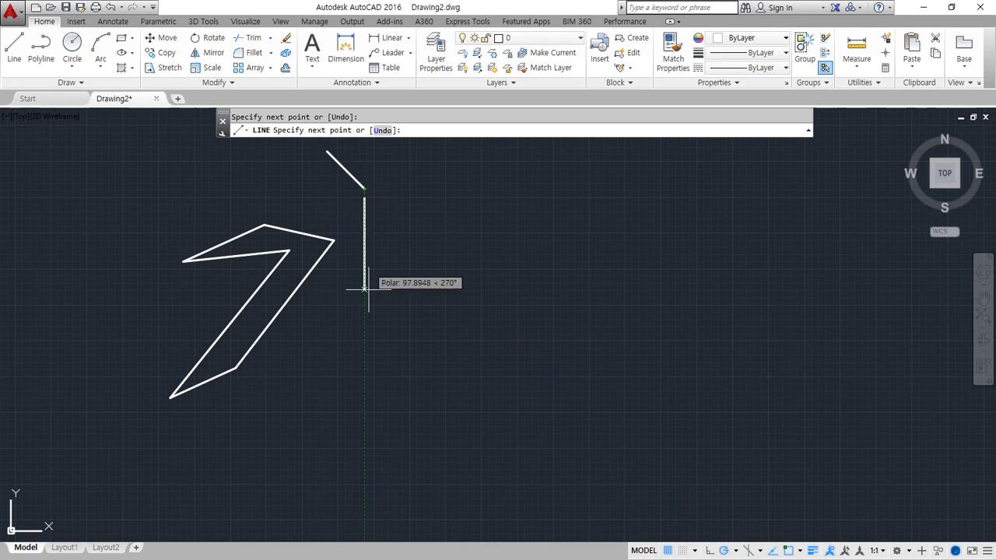
click(364, 466)
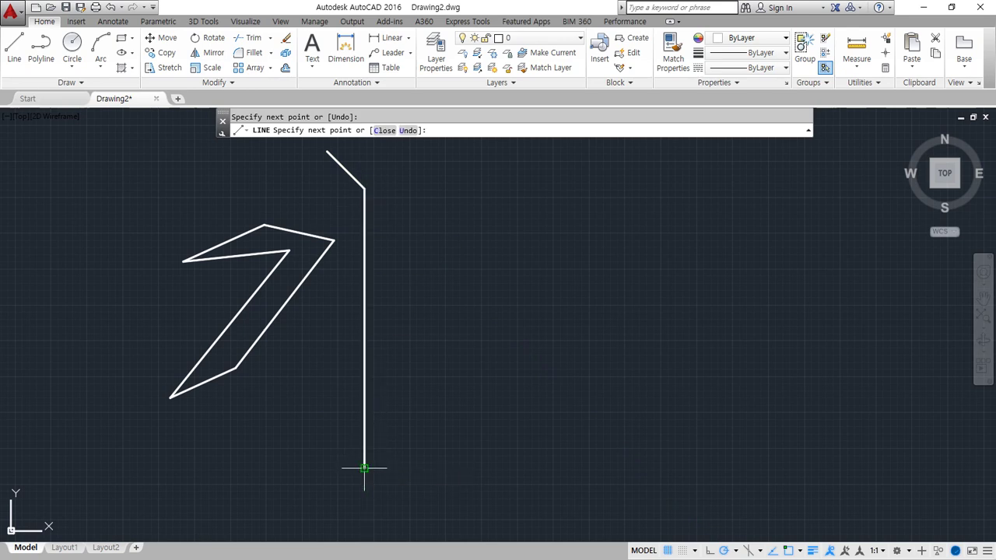
click(396, 401)
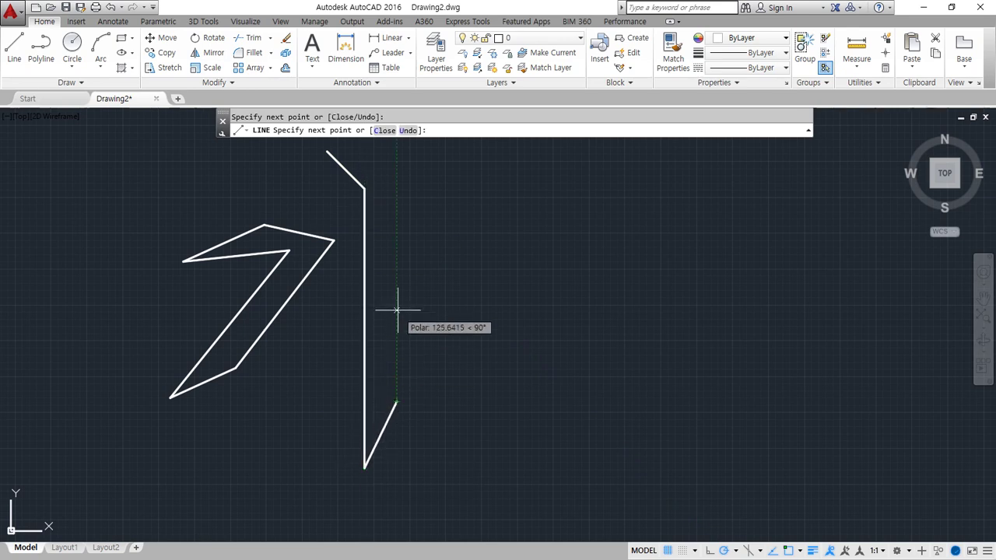
click(396, 288)
click(453, 288)
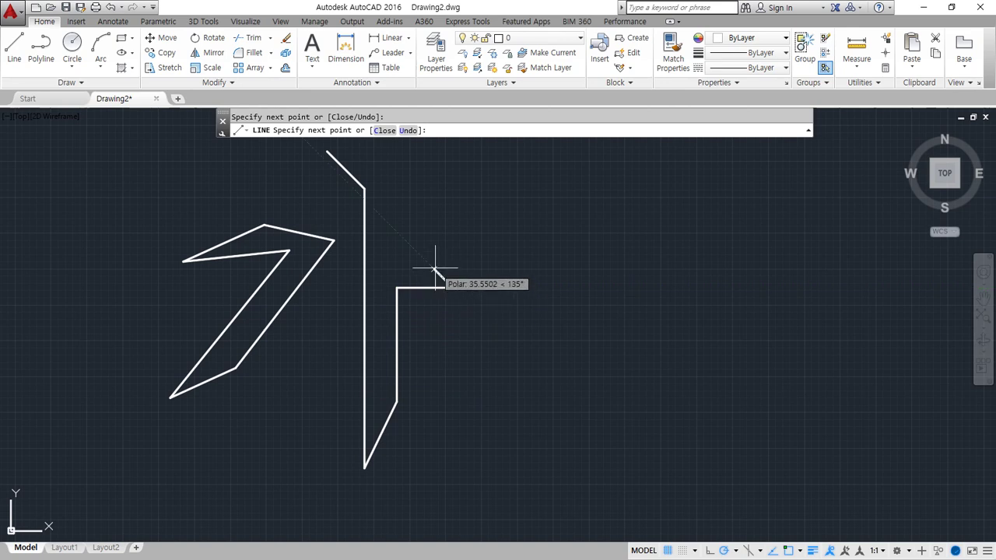
Step: Continue the chain with a small peak, a short horizontal back, a vertical up and a short slant, and join it to its start with Close
click(432, 267)
click(420, 278)
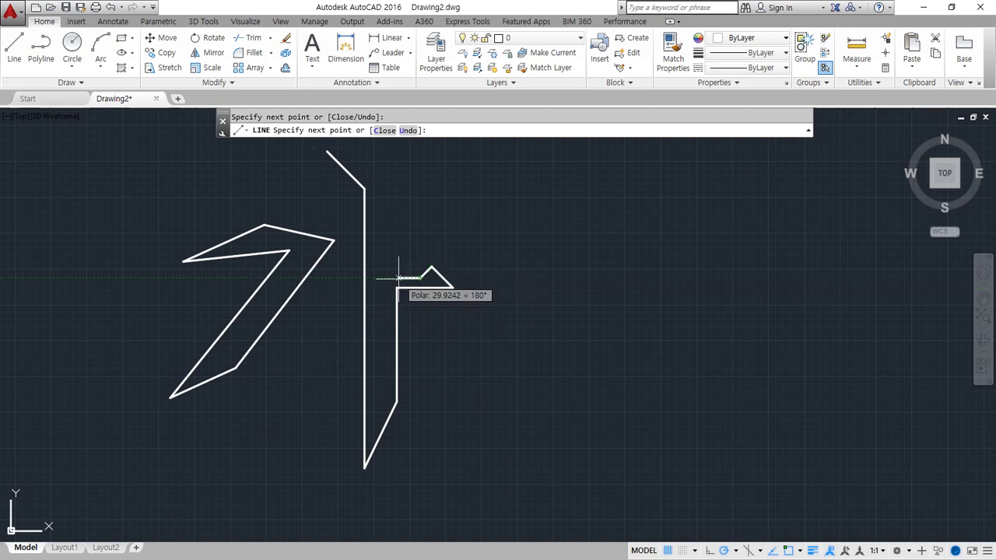
click(397, 278)
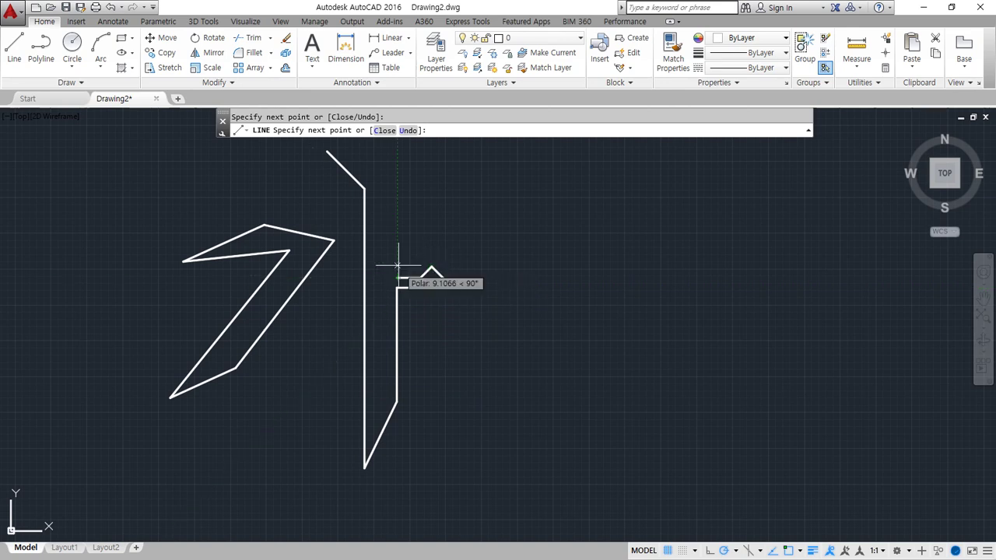
click(397, 212)
click(410, 189)
text(c)
key(Return)
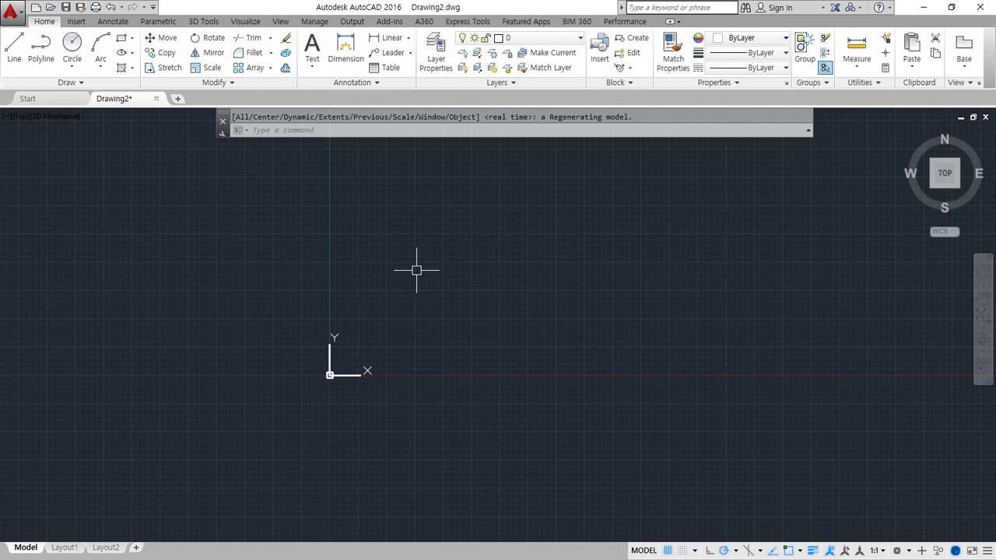
Step: Switch to the Notepad notes and add the line "유클리드 기하학" below the Command Line entry, followed by a blank line
key(alt+Tab)
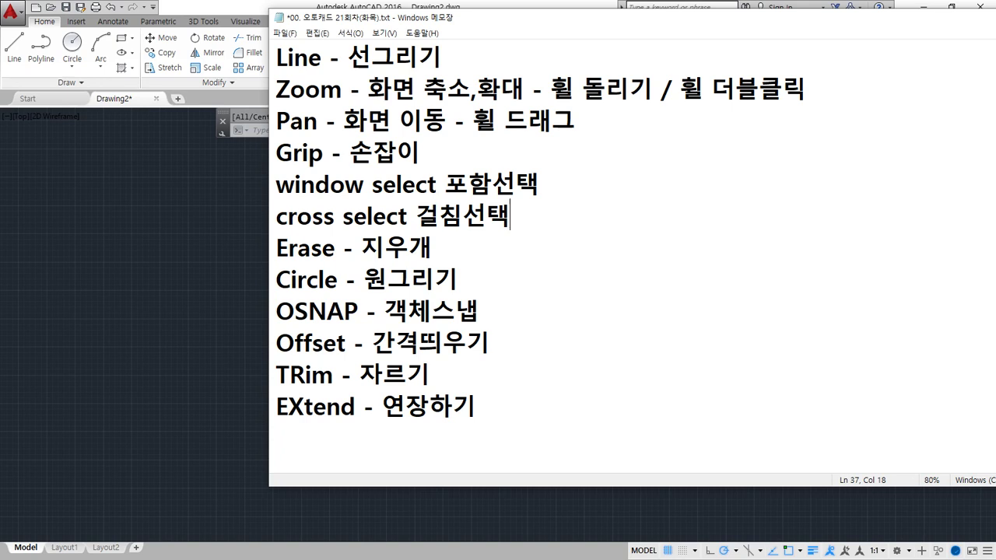
scroll(563, 171, up, 2)
click(482, 221)
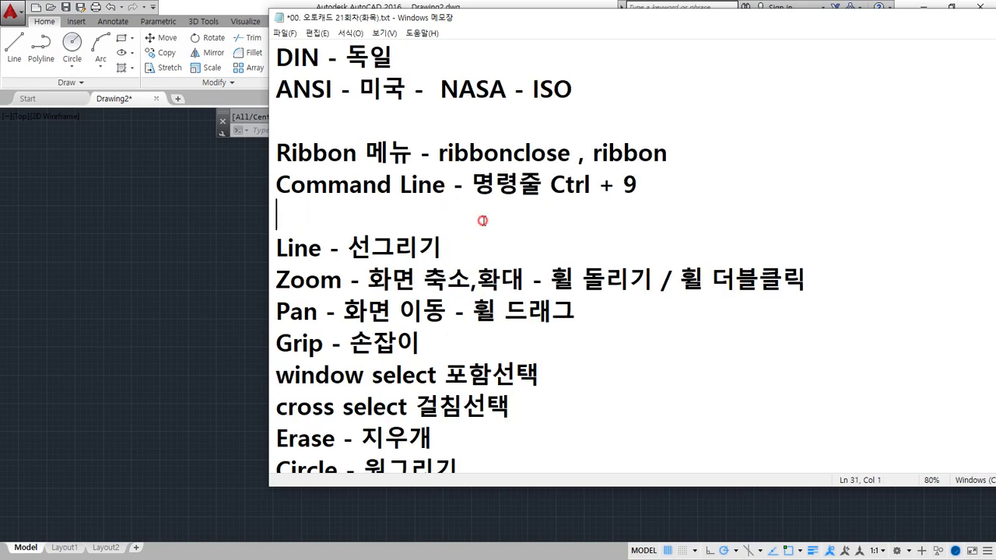
text(유클)
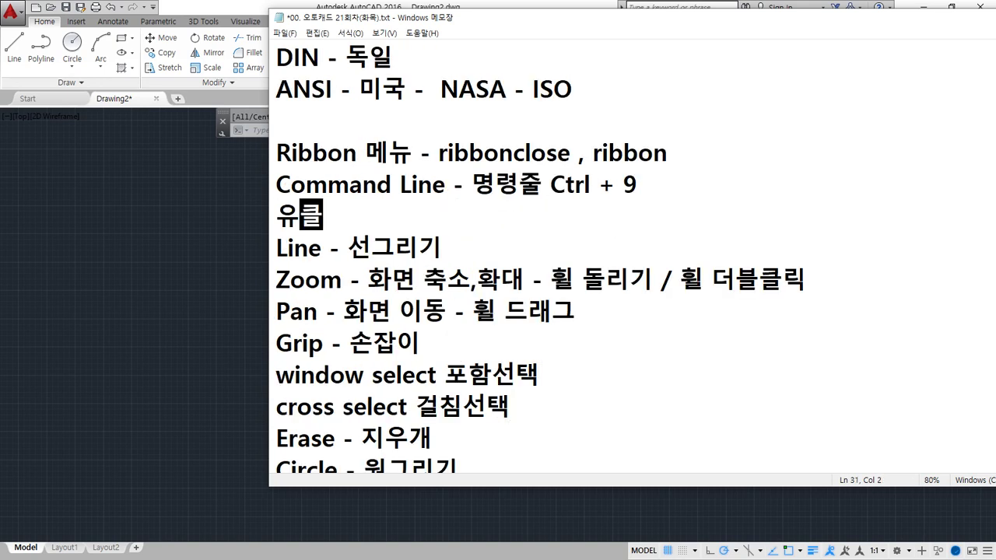
text(리드기하학)
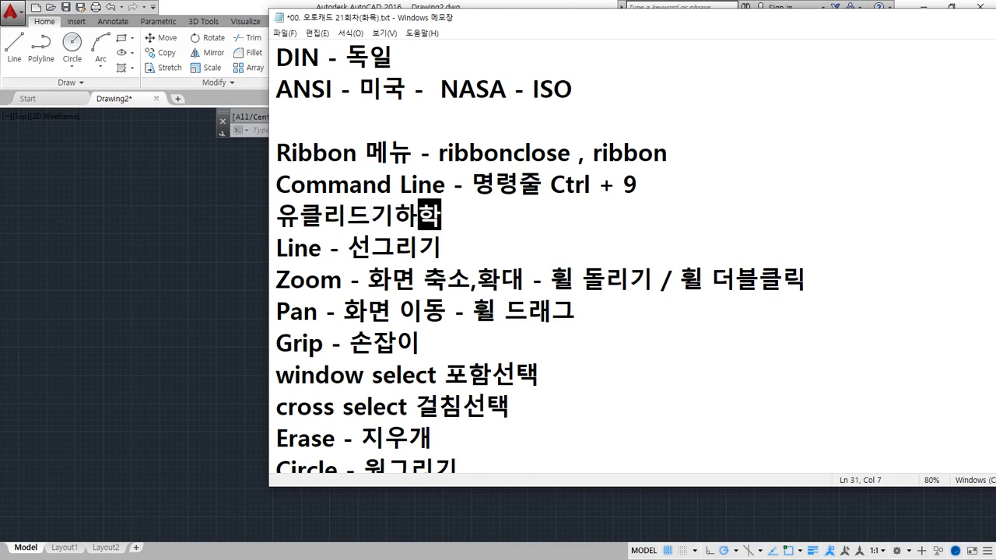
key(Return)
key(Up)
key(Right)
key(Right)
key(Right)
key(Right)
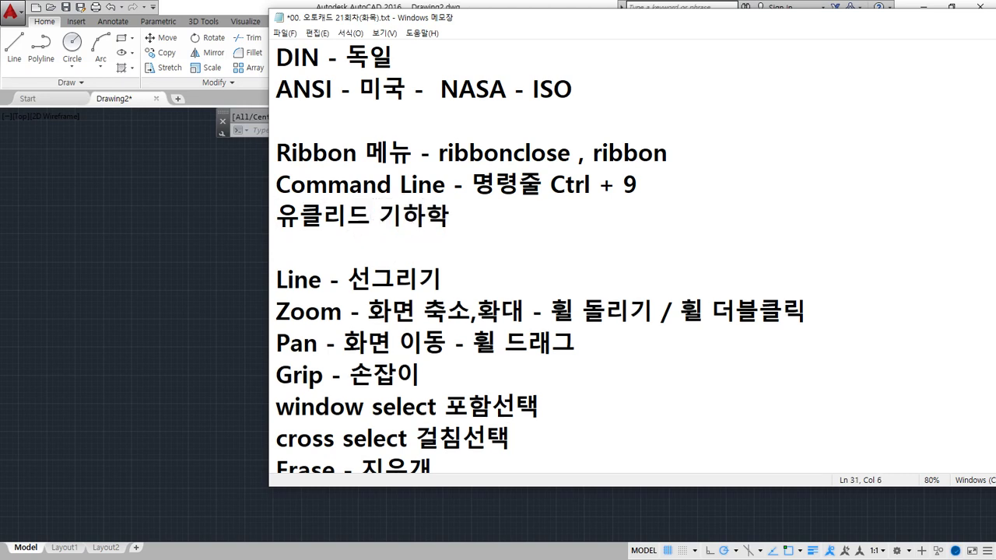
Step: Complete the "유클리드 기하학" line with the text "- 도형의방정식"
text(-)
text( 도형으)
text(의방정식)
key(Hangul)
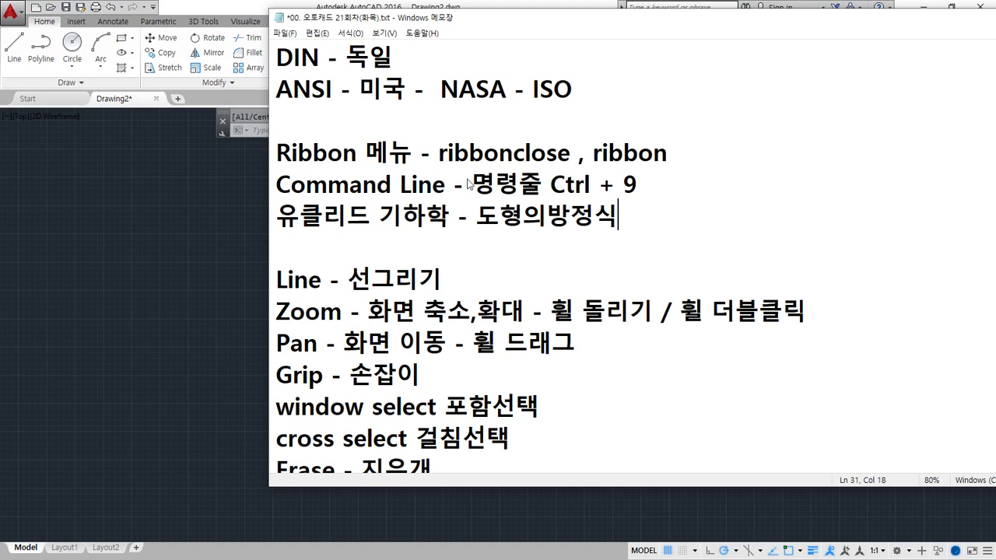
drag(610, 51, 611, 432)
mouse_move(418, 254)
mouse_down()
mouse_move(823, 254)
mouse_move(814, 270)
mouse_up()
mouse_move(839, 269)
mouse_down()
mouse_move(871, 247)
mouse_move(891, 284)
mouse_up()
drag(894, 245, 860, 274)
mouse_move(589, 67)
mouse_down()
mouse_move(612, 44)
mouse_move(627, 62)
mouse_up()
drag(651, 39, 678, 87)
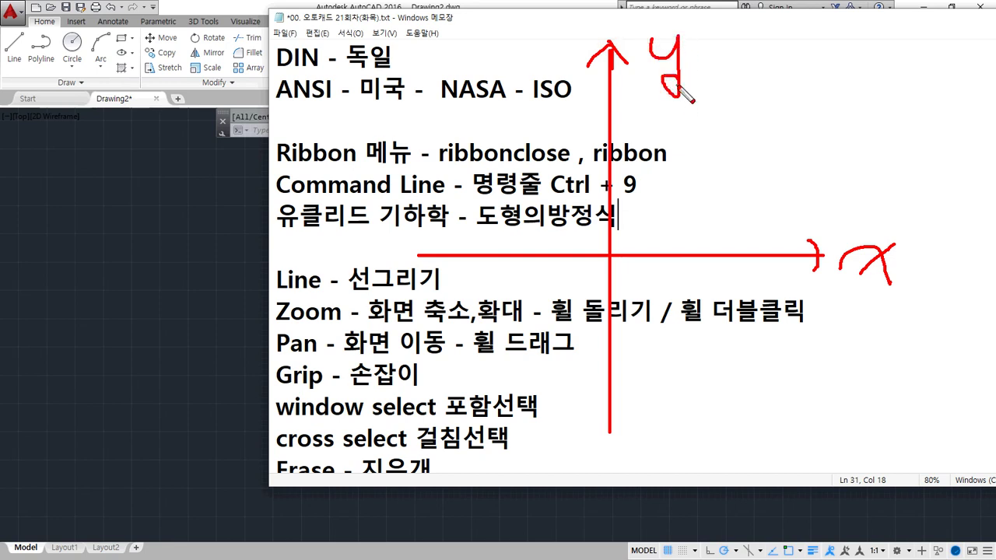
key(Escape)
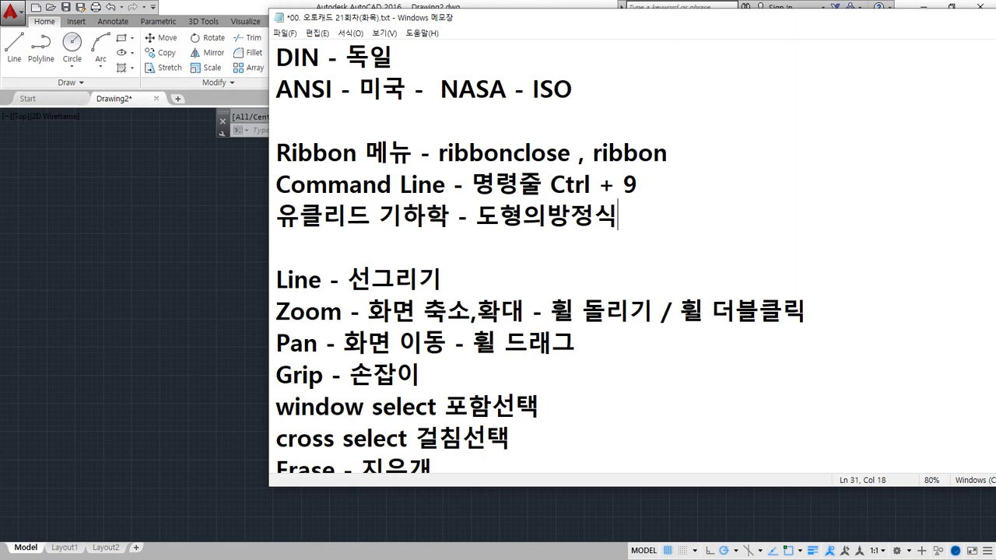
Step: Switch to the image viewer with 00_좌표.png and examine the coordinate grid's x and y axes
key(alt+Tab)
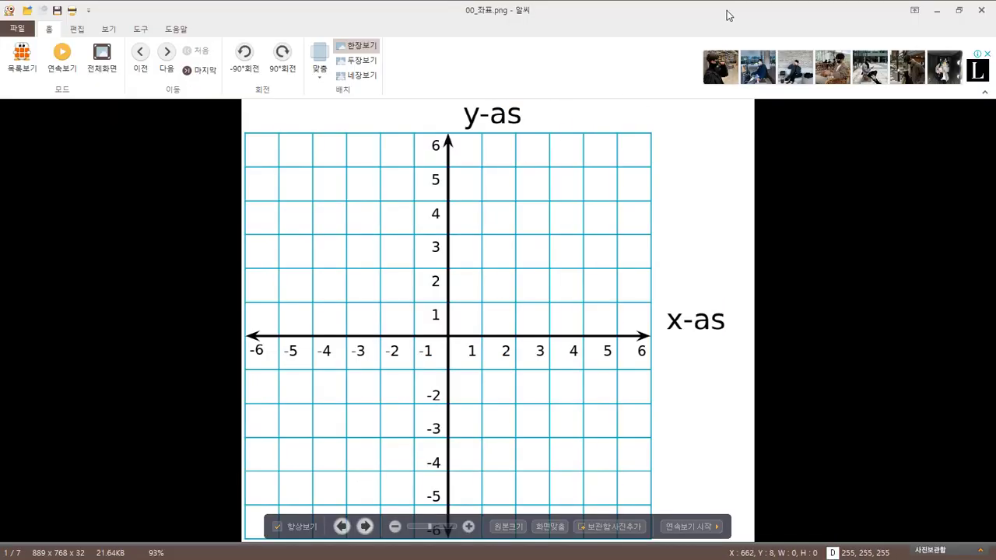
key(ctrl+2)
mouse_move(253, 453)
mouse_down()
mouse_move(211, 246)
mouse_move(646, 216)
mouse_move(469, 495)
mouse_move(334, 463)
mouse_up()
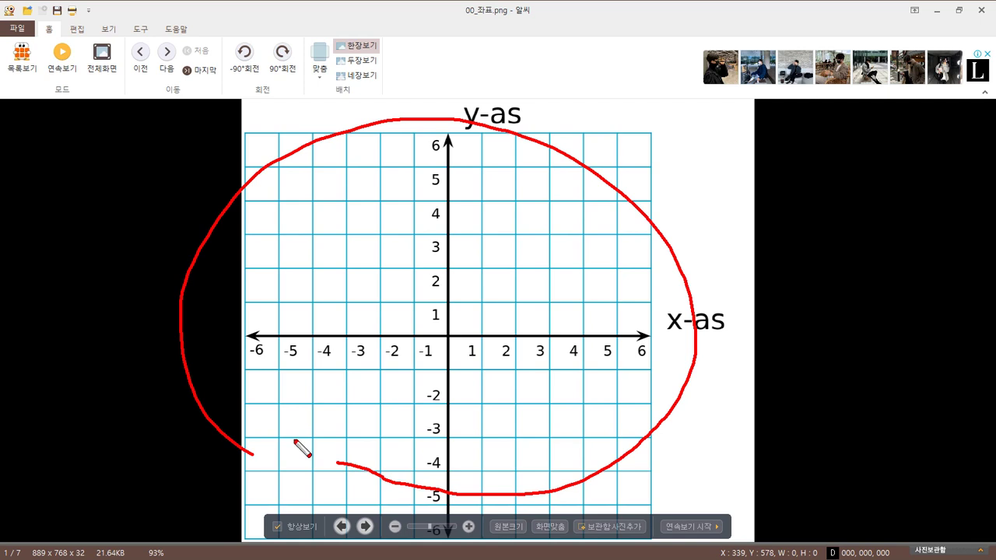
key(e)
mouse_move(451, 337)
mouse_down()
mouse_move(238, 337)
mouse_move(748, 337)
mouse_move(761, 355)
mouse_up()
drag(227, 320, 224, 364)
mouse_move(753, 308)
mouse_down()
mouse_move(784, 322)
mouse_move(759, 325)
mouse_up()
drag(448, 140, 447, 518)
drag(458, 98, 469, 108)
mouse_move(471, 91)
mouse_down()
mouse_move(469, 124)
mouse_move(460, 124)
mouse_up()
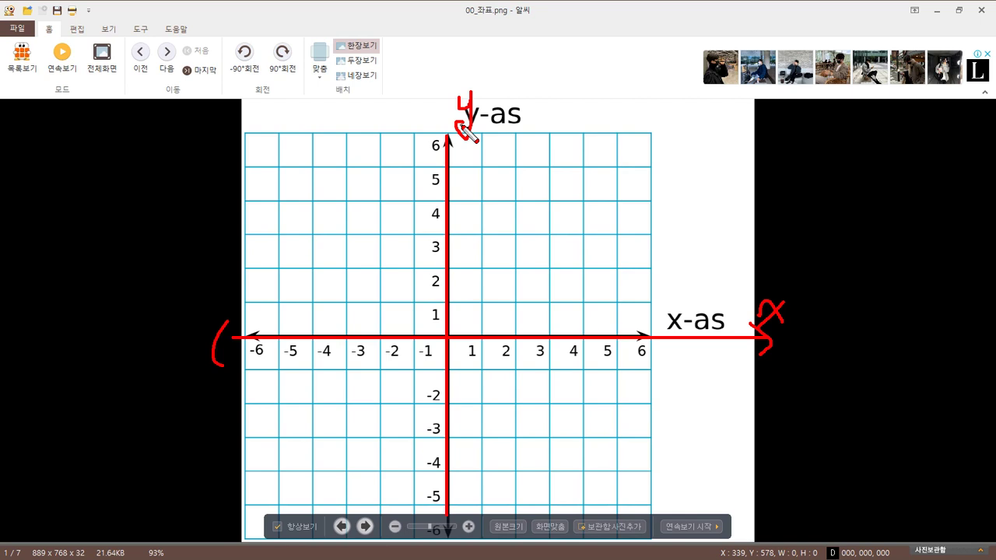
key(e)
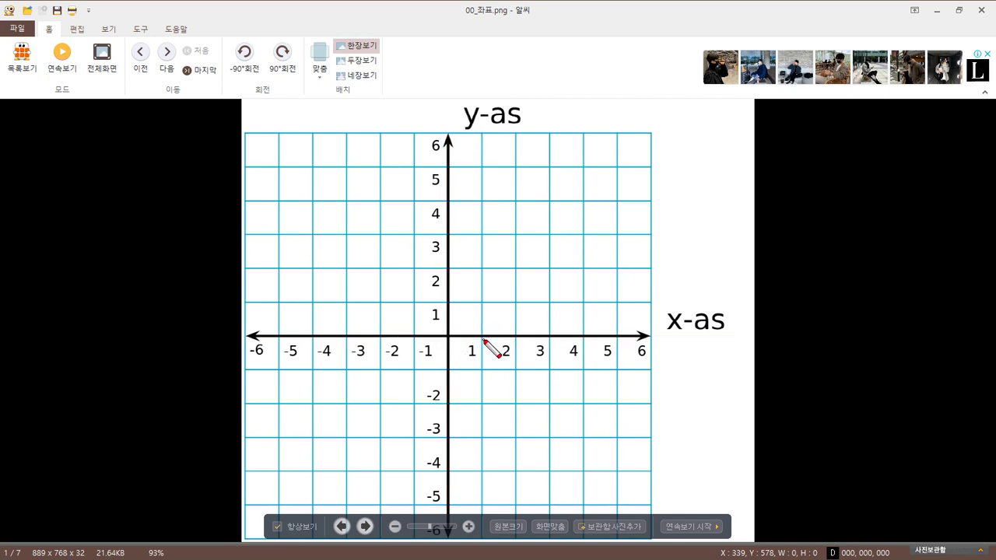
Step: Examine how points such as 2, 3 are located on the coordinate grid from their x and y values
mouse_move(484, 333)
mouse_down()
mouse_move(483, 347)
mouse_move(548, 340)
mouse_up()
mouse_move(484, 351)
mouse_down()
mouse_move(466, 363)
mouse_move(518, 359)
mouse_move(533, 382)
mouse_up()
key(e)
drag(516, 241, 511, 233)
mouse_move(517, 337)
mouse_down()
mouse_move(516, 243)
mouse_move(511, 252)
mouse_move(555, 284)
mouse_up()
mouse_move(511, 233)
mouse_down()
mouse_move(430, 236)
mouse_move(421, 245)
mouse_up()
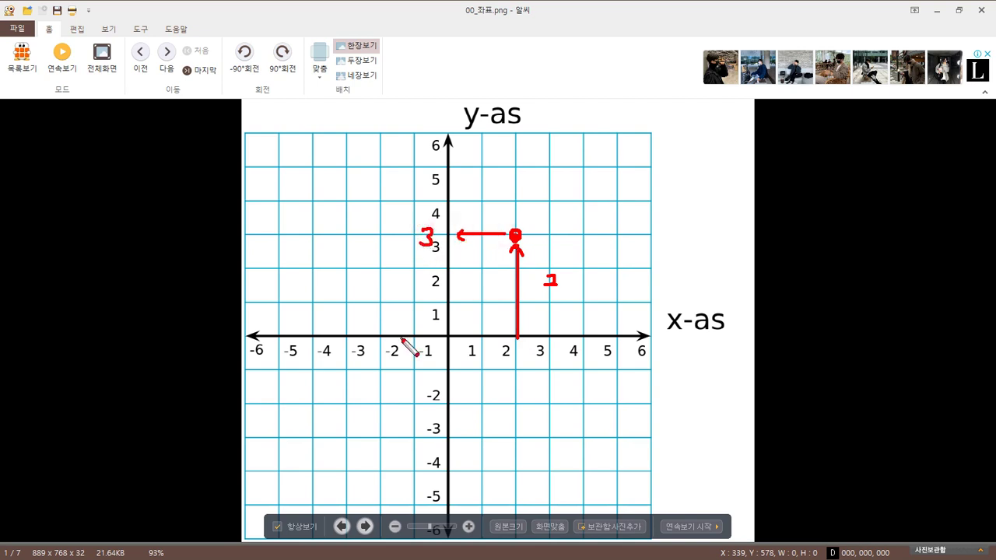
click(512, 233)
mouse_move(548, 206)
mouse_down()
mouse_move(580, 219)
mouse_move(582, 231)
mouse_move(598, 226)
mouse_up()
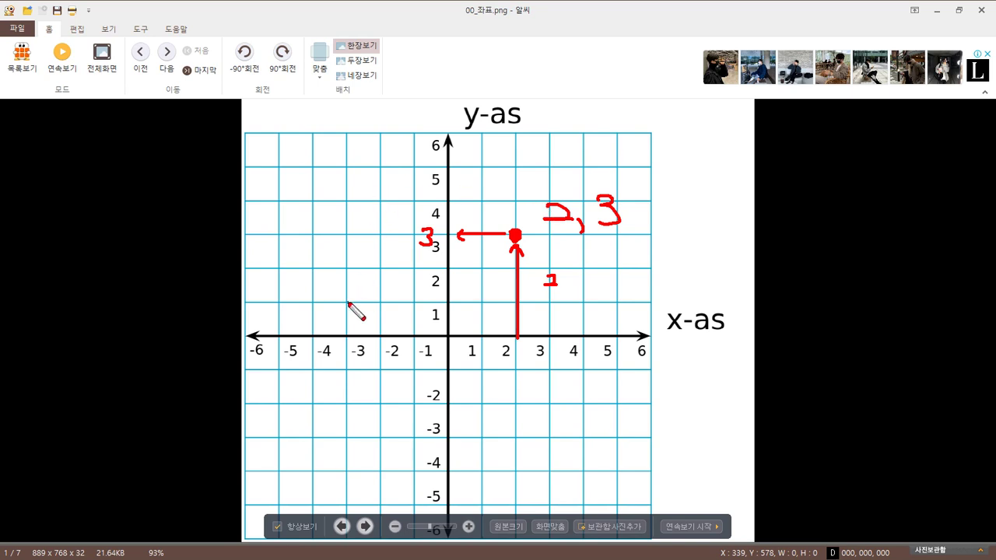
drag(347, 304, 340, 300)
click(578, 336)
drag(579, 336, 583, 336)
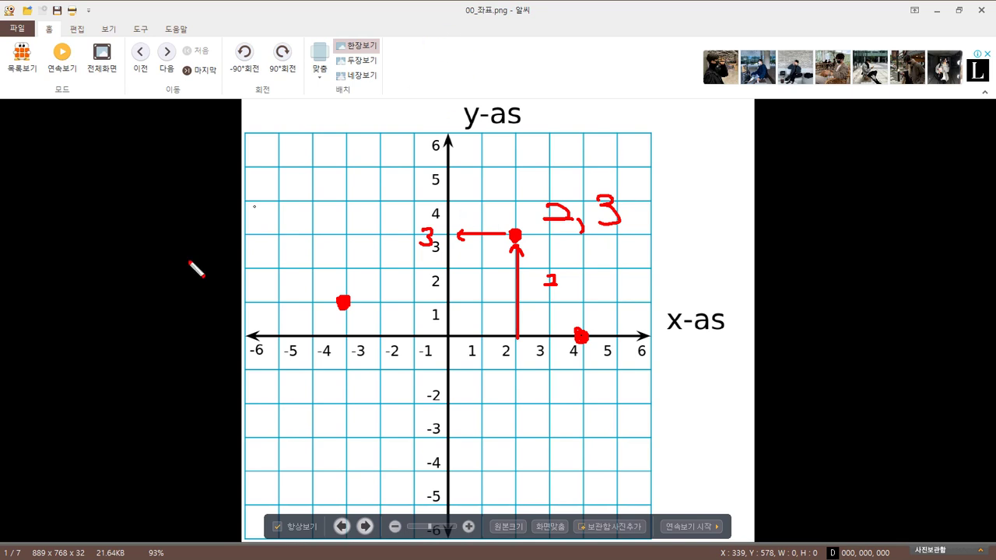
key(Escape)
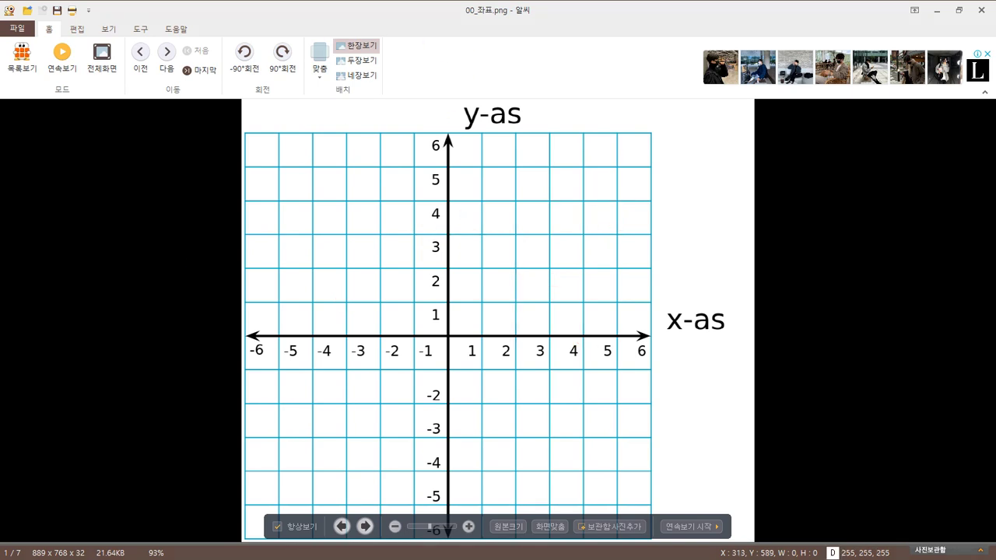
Step: Switch to the Notepad notes and add the line "절대좌표" below the Erase entry
key(alt+Tab)
scroll(603, 194, down, 3)
click(532, 95)
key(Down)
key(Down)
key(Down)
key(Down)
key(Down)
key(End)
key(Down)
key(Return)
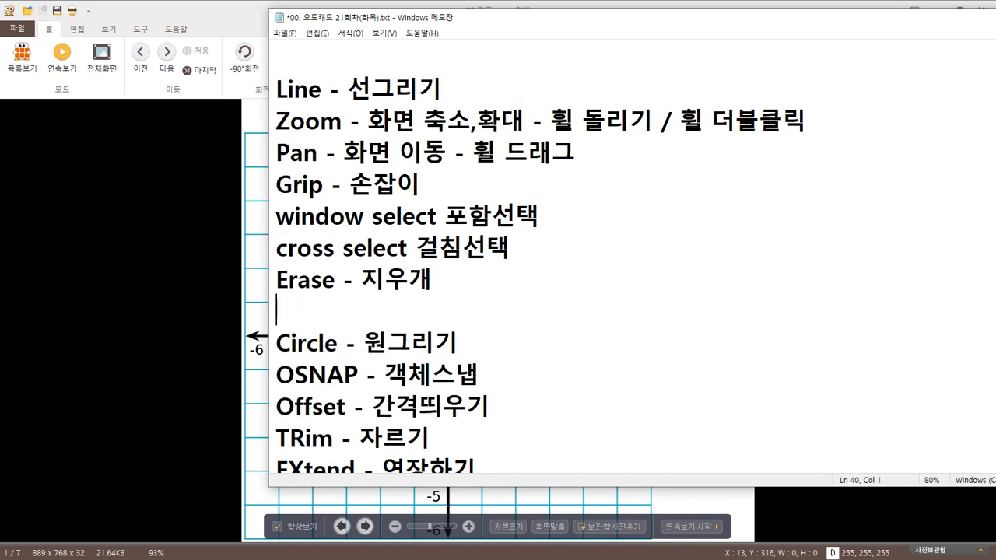
text(절대좌표)
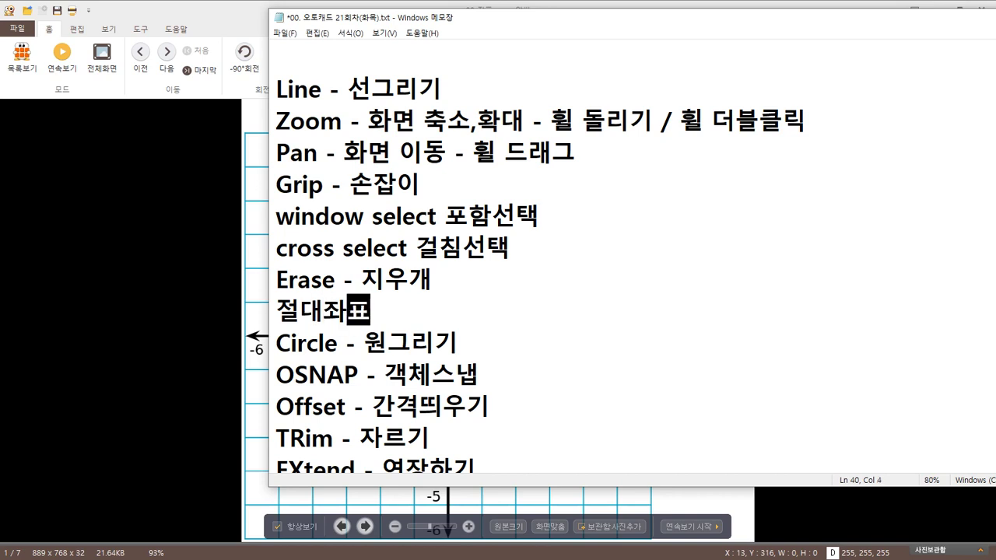
Step: Add the lines "상대좌표" and "상대극좌표" below the "절대좌표" line, followed by a line break
key(Return)
text(상대좌표)
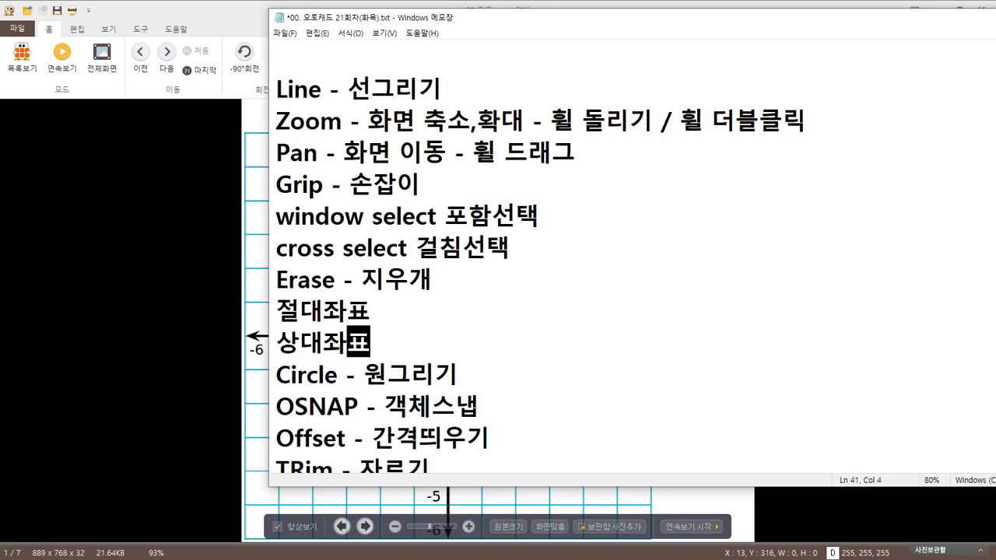
key(Return)
text(상대극좌표)
key(Return)
Step: Complete the "절대좌표" line with "x,y" and the "상대좌표" line with "@x,y"
key(Up)
key(Up)
key(Up)
key(End)
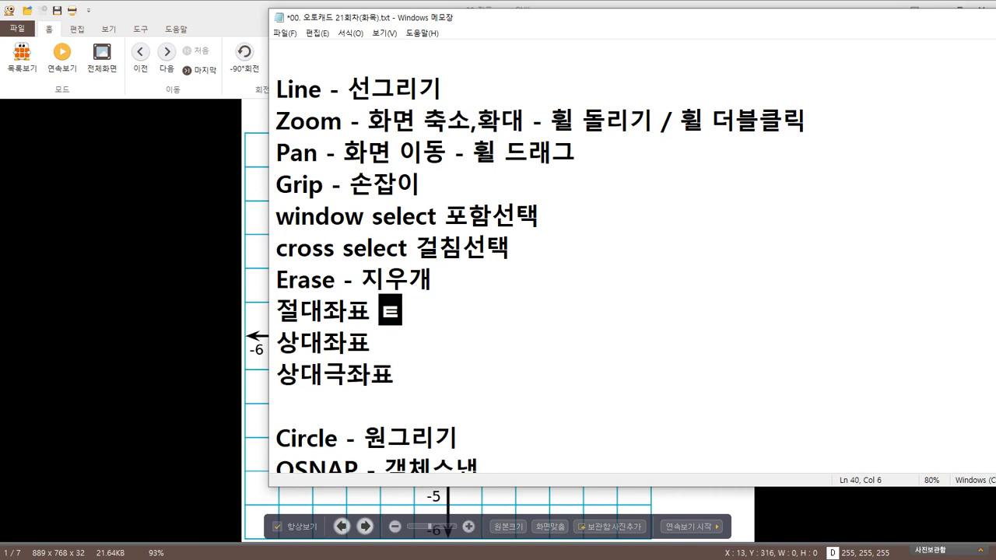
text(x,y)
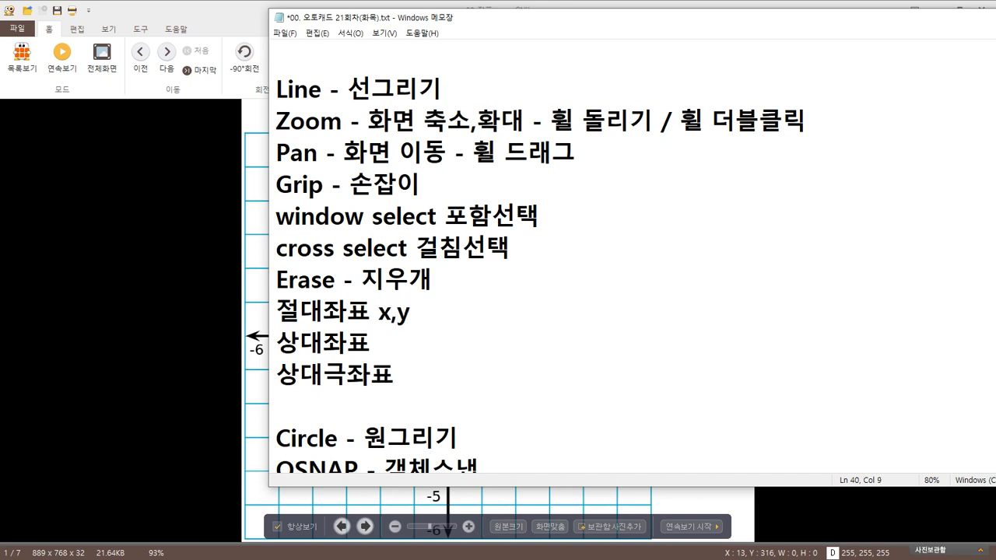
click(370, 342)
text(@x,y)
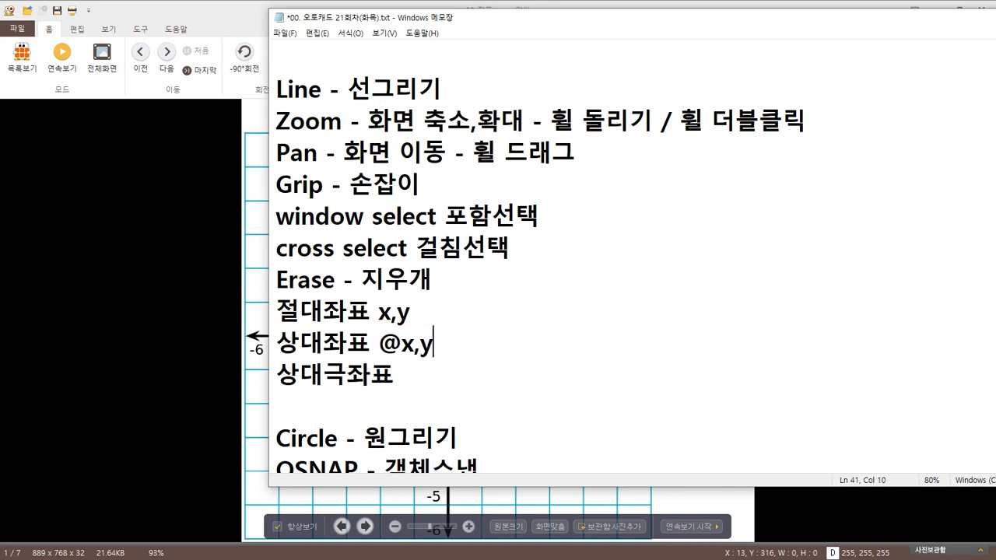
click(394, 374)
text(@길이)
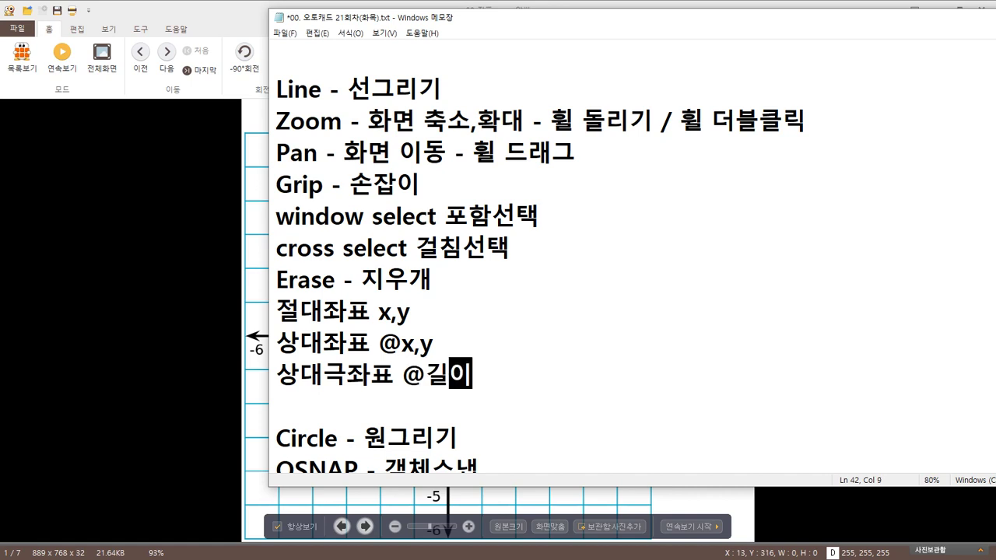
text(<각도)
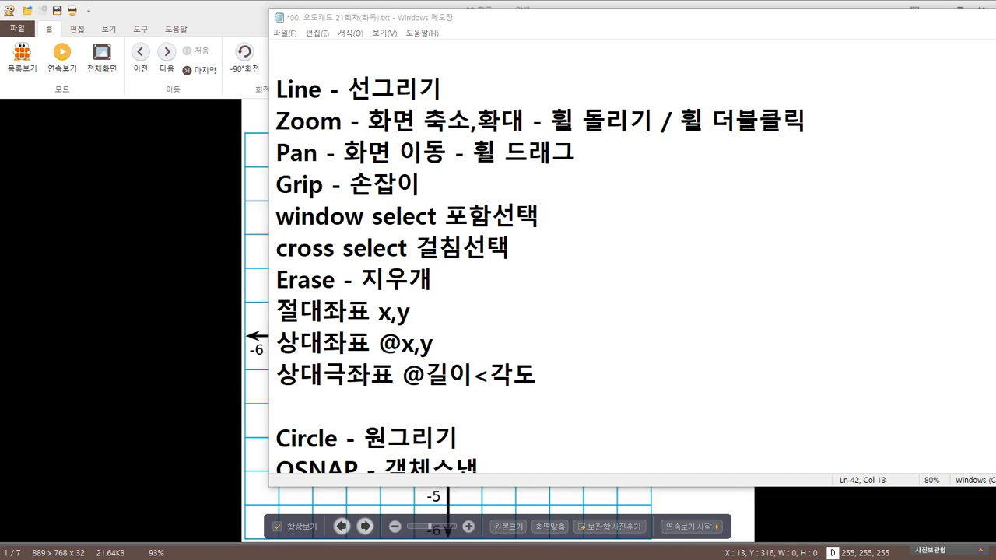
Step: Compare the "상대" wording and the @ prefix across the three coordinate format lines
drag(402, 343, 403, 376)
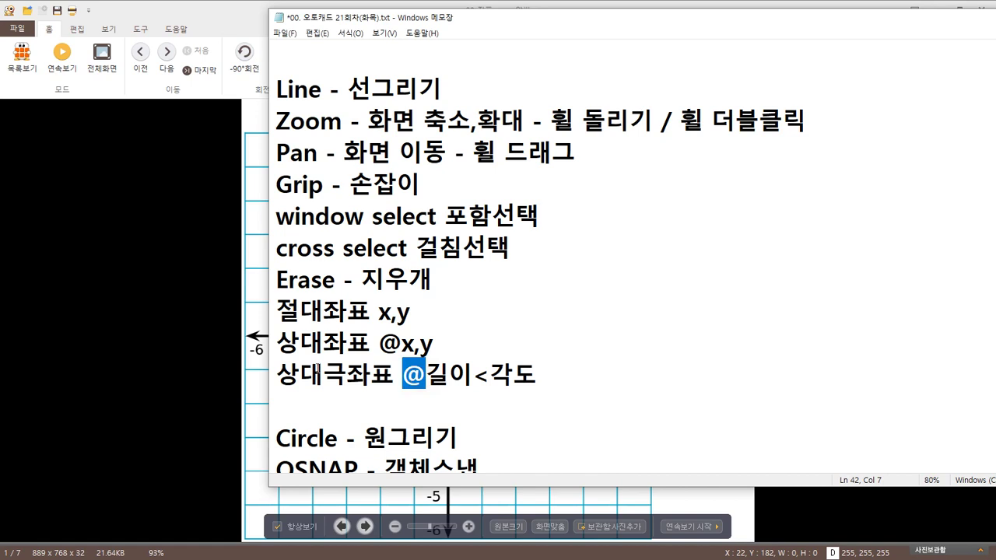
drag(323, 376, 273, 376)
drag(322, 343, 262, 336)
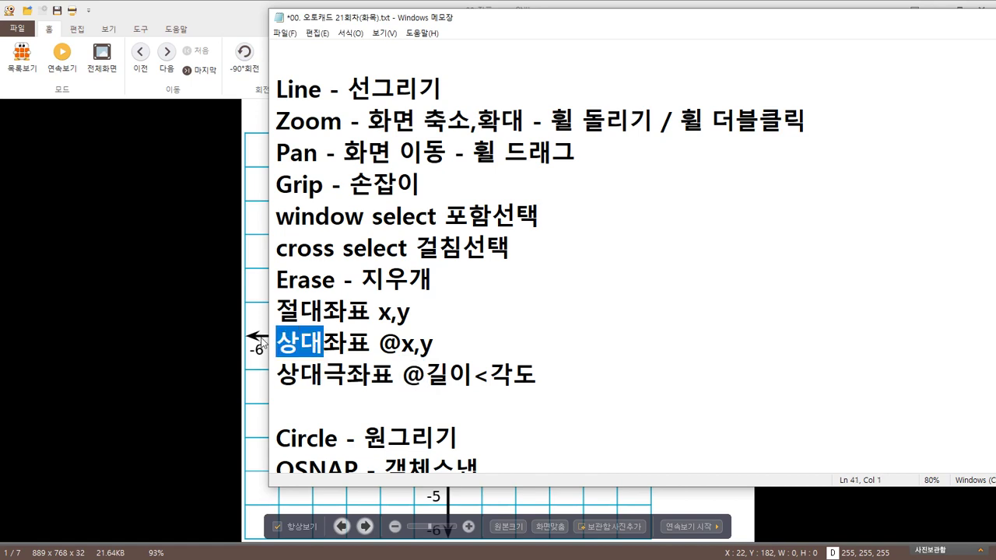
click(378, 311)
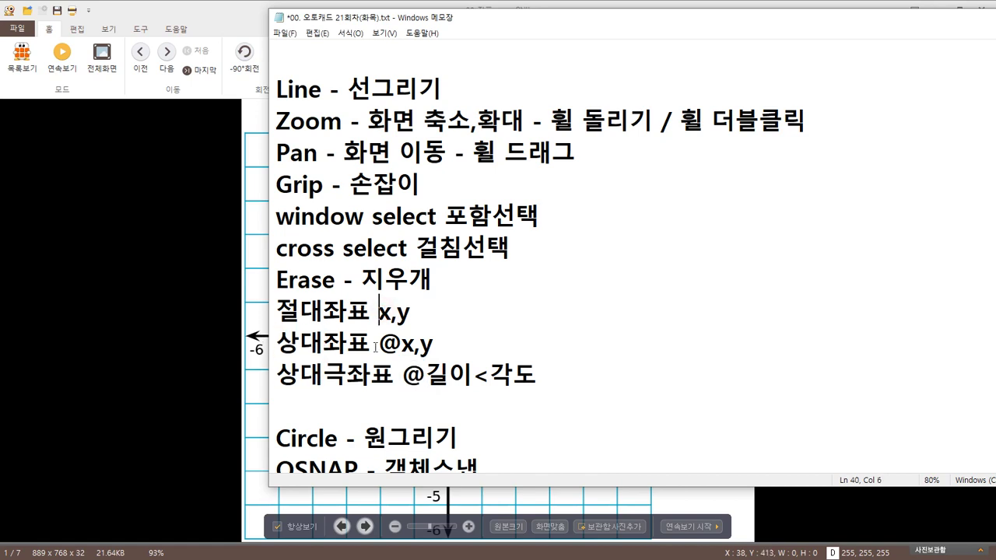
drag(380, 343, 401, 343)
click(420, 376)
Step: Replace "x,y" in the "상대좌표" line with "x의거리,y의거리", keeping the @ prefix
drag(420, 376, 433, 343)
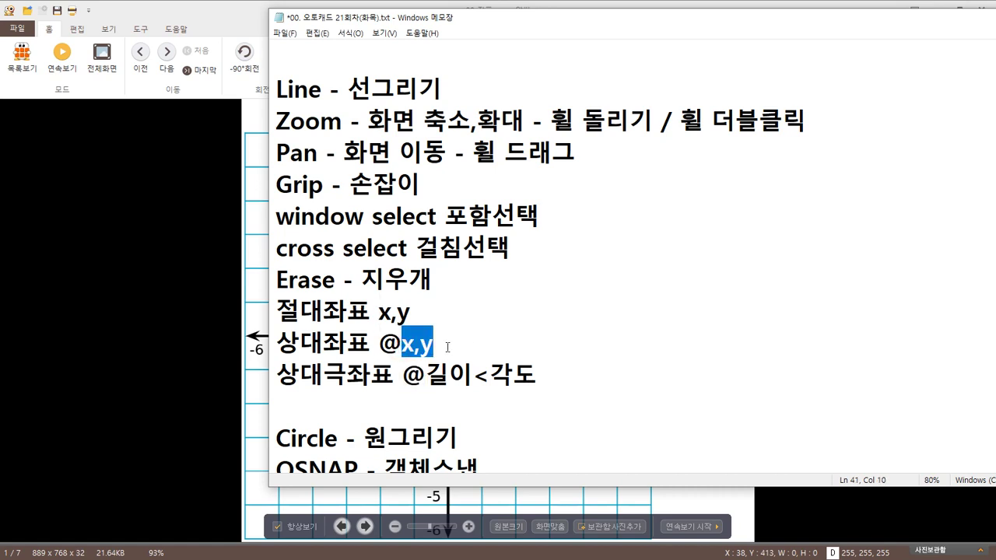
text(x의거리)
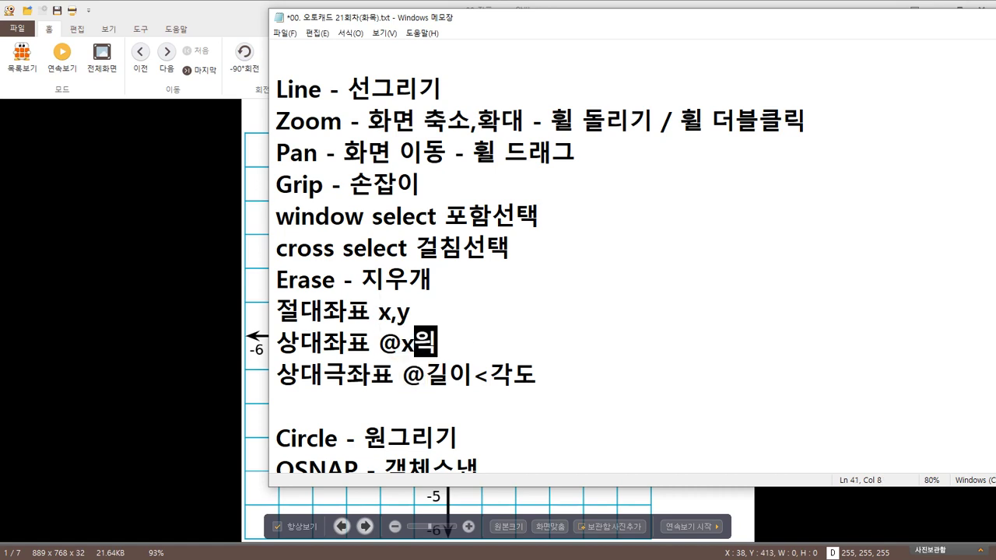
text(,)
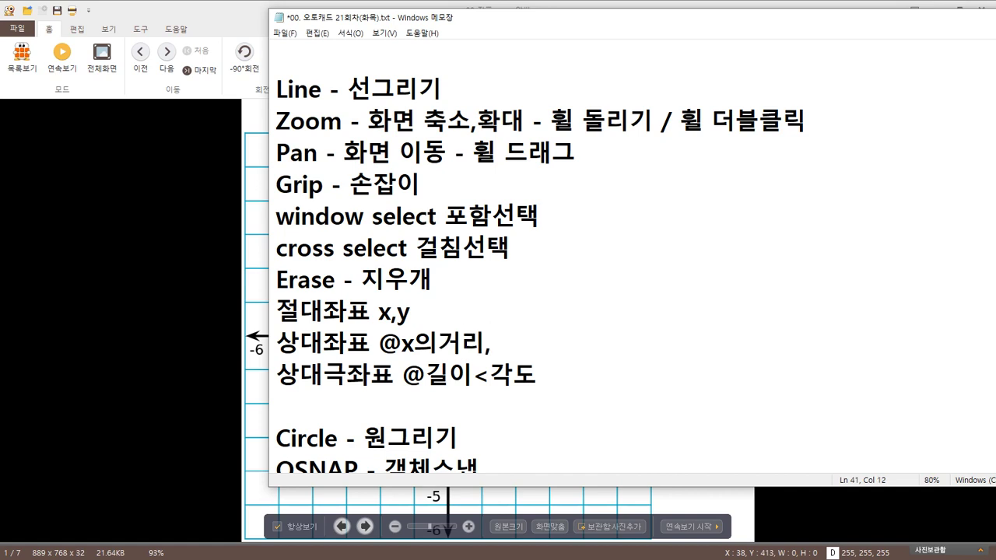
text(y의거리)
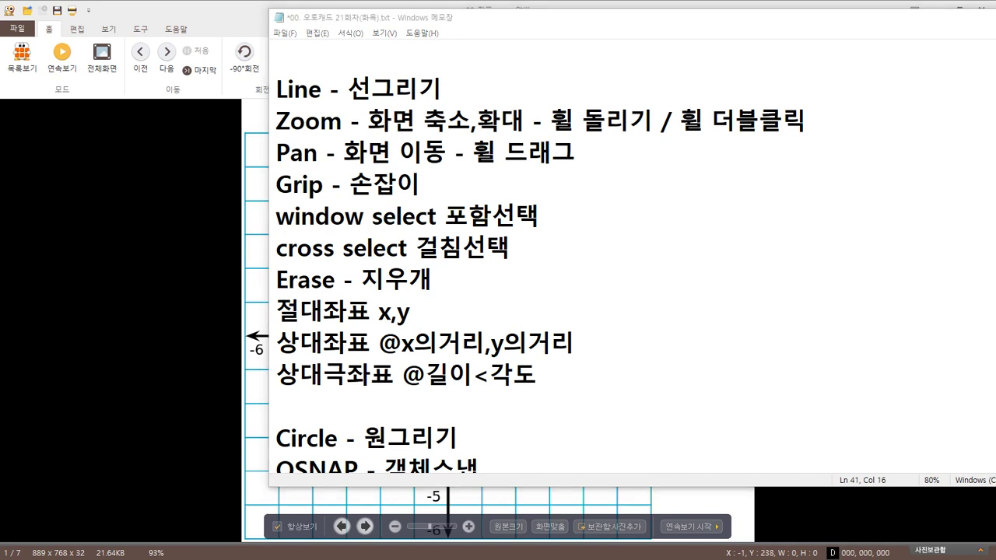
click(545, 374)
click(749, 401)
click(691, 376)
text(@각도>길이(x))
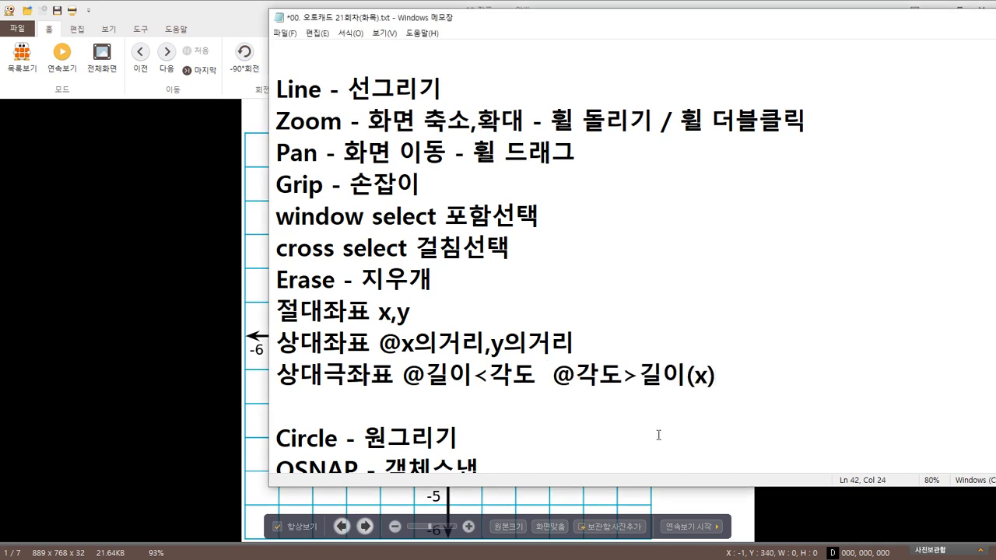
Step: Examine the order of length and angle in the polar formats and the separators used in the coordinate entries
key(ctrl+2)
drag(428, 389, 518, 387)
mouse_move(617, 388)
mouse_down()
mouse_move(590, 390)
mouse_move(671, 393)
mouse_up()
mouse_move(621, 342)
mouse_down()
mouse_move(659, 399)
mouse_move(612, 438)
mouse_up()
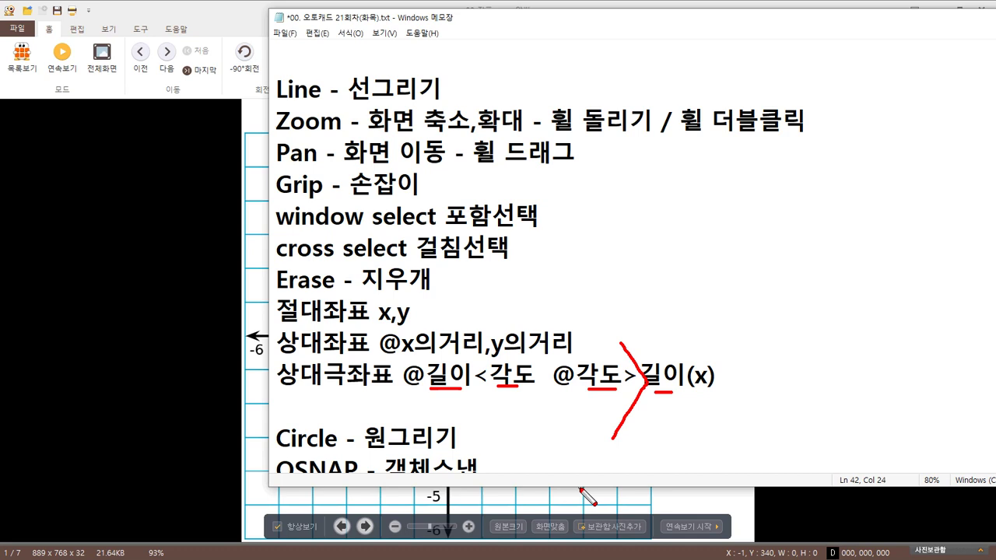
key(e)
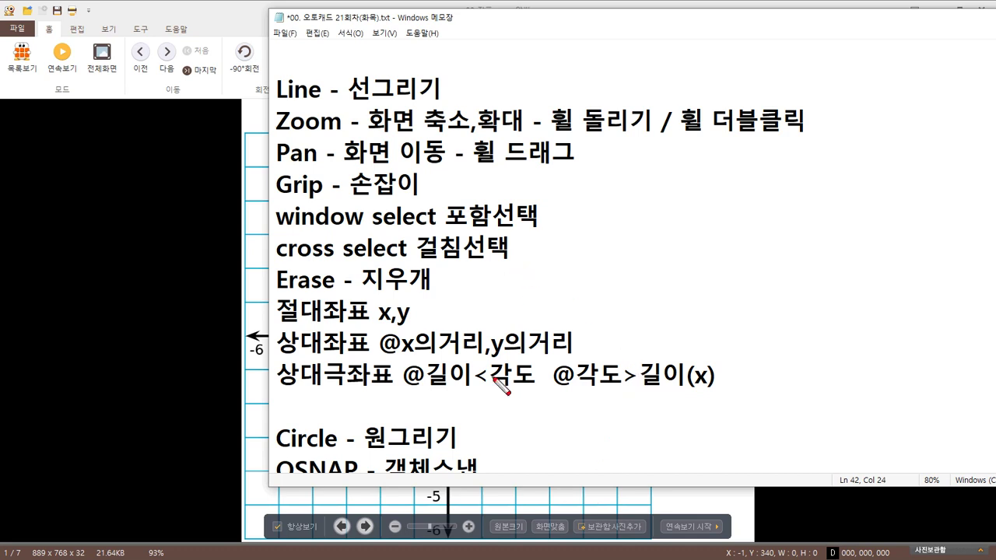
mouse_move(499, 355)
mouse_down()
mouse_move(489, 364)
mouse_move(488, 350)
mouse_up()
key(e)
drag(394, 321, 397, 320)
mouse_move(490, 383)
mouse_down()
mouse_move(472, 375)
mouse_move(492, 383)
mouse_up()
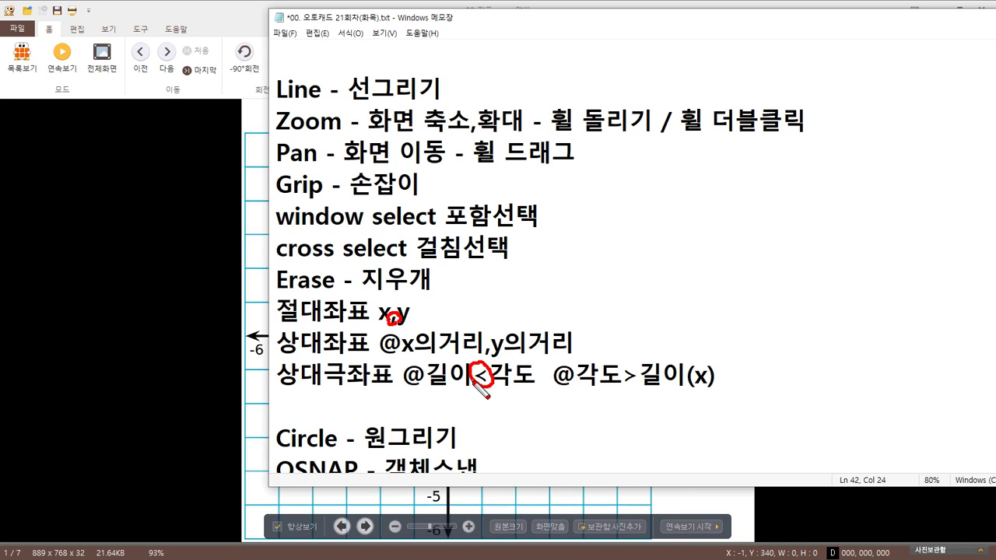
mouse_move(638, 384)
mouse_down()
mouse_move(627, 360)
mouse_move(634, 389)
mouse_up()
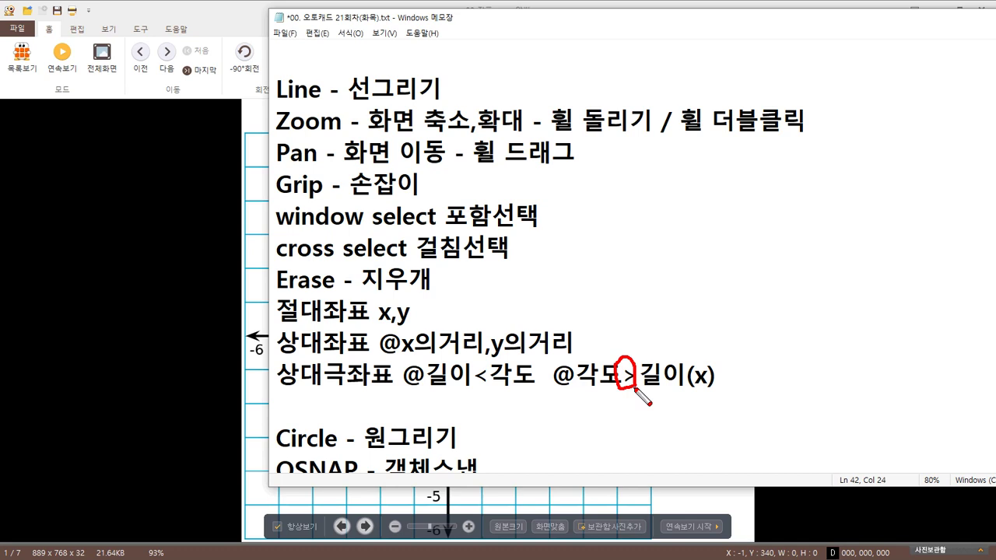
drag(573, 385, 685, 385)
key(Escape)
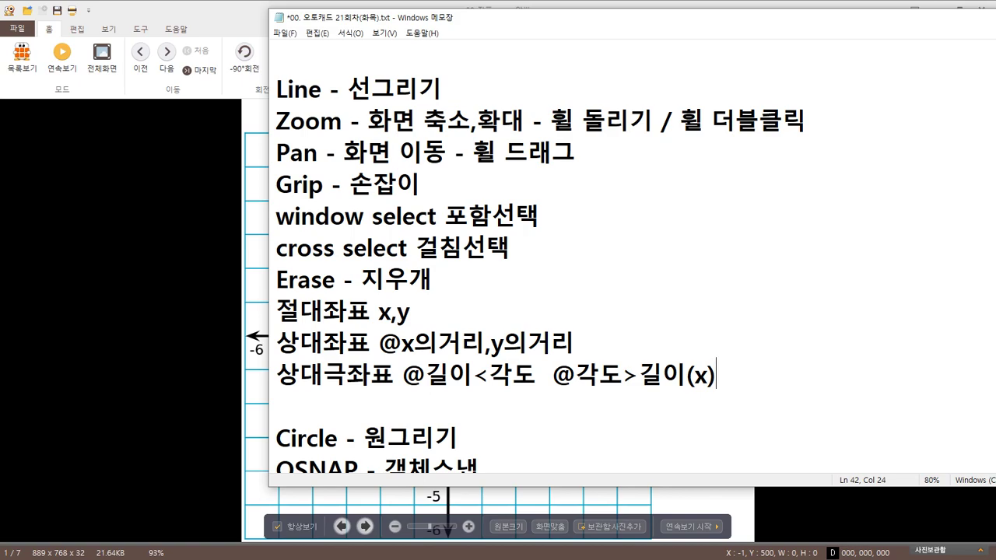
Step: Switch to AutoCAD's Drawing2 and examine how the x and y axes extend from the origin
key(alt+Tab)
click(413, 311)
key(Escape)
middle_drag(393, 374, 402, 356)
key(ctrl+2)
mouse_move(338, 375)
mouse_down()
mouse_move(320, 326)
mouse_move(355, 334)
mouse_move(393, 376)
mouse_move(336, 383)
mouse_move(806, 356)
mouse_up()
key(e)
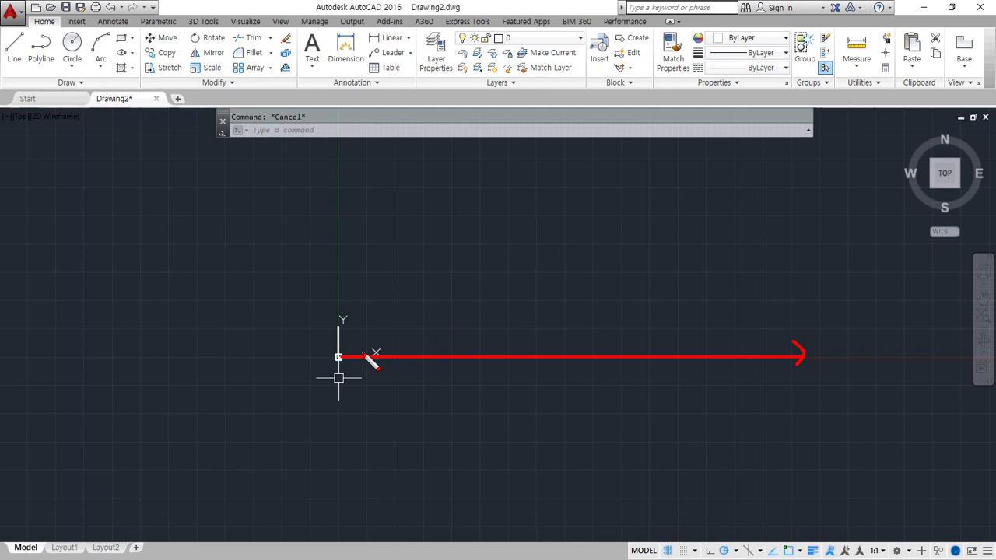
shift+drag(351, 356, 1, 356)
mouse_move(339, 357)
shift+mouse_down()
mouse_move(340, 185)
mouse_move(339, 529)
shift+mouse_up()
Step: Examine the four quadrants around the origin, focusing on the one with positive x and y
mouse_move(585, 274)
mouse_down()
mouse_move(536, 302)
mouse_move(603, 232)
mouse_move(546, 303)
mouse_up()
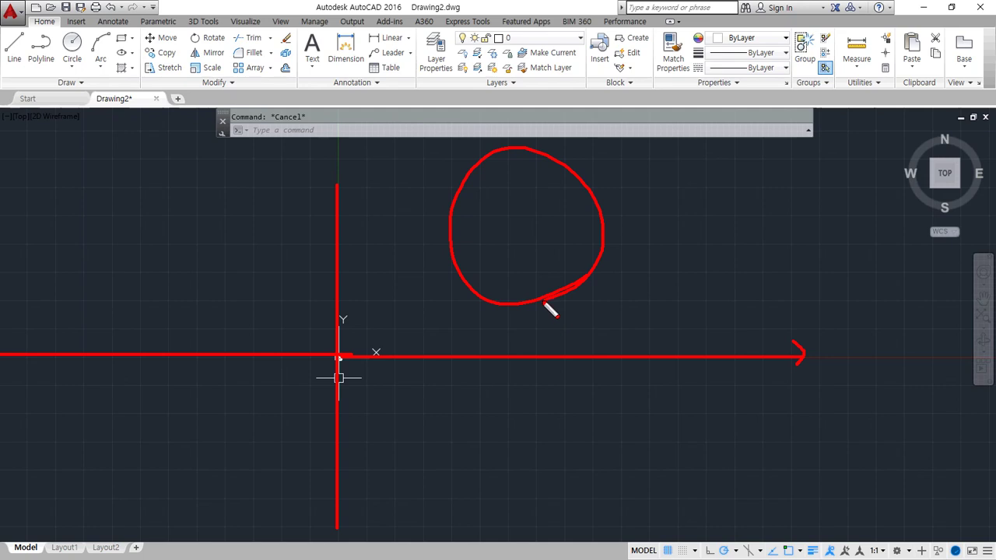
drag(137, 305, 132, 276)
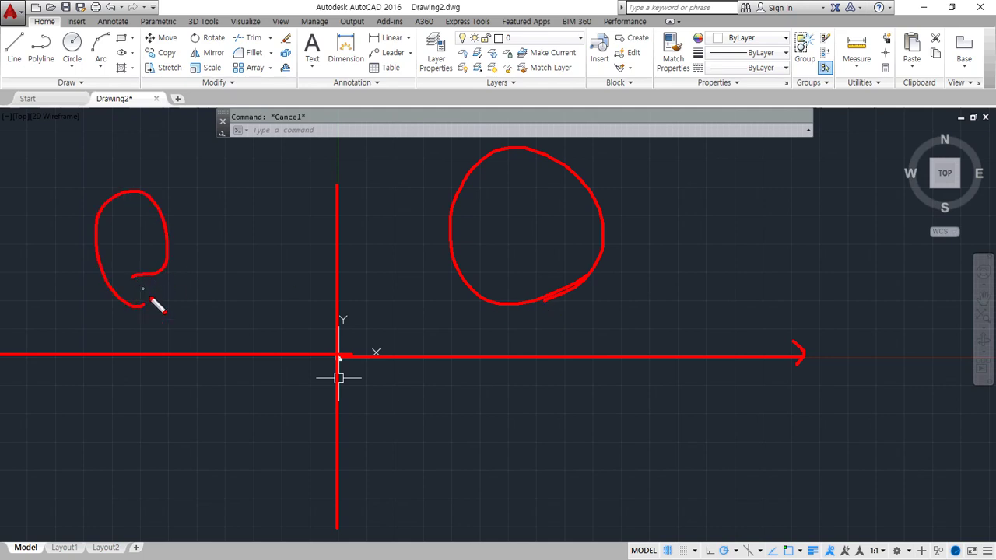
drag(159, 498, 160, 499)
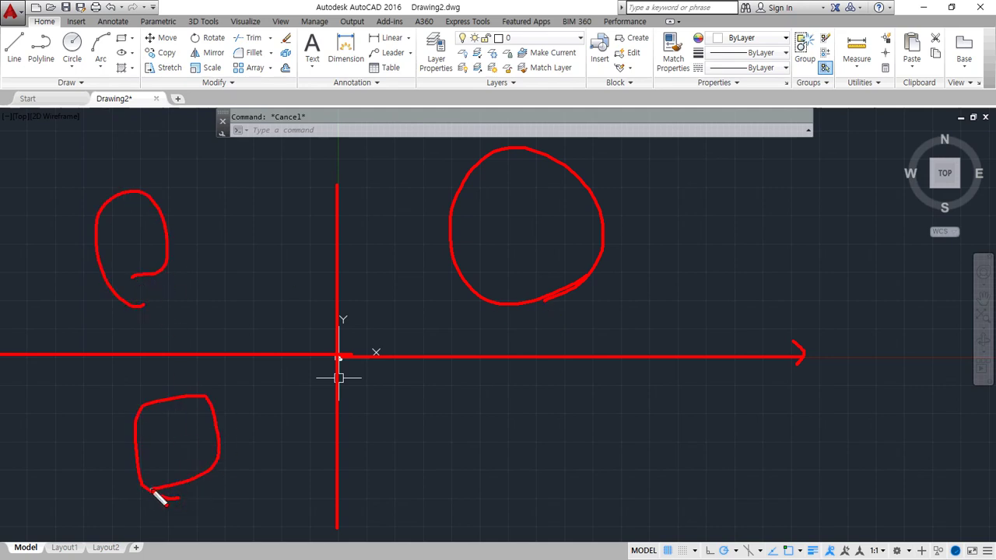
mouse_move(545, 496)
mouse_down()
mouse_move(435, 464)
mouse_move(534, 500)
mouse_up()
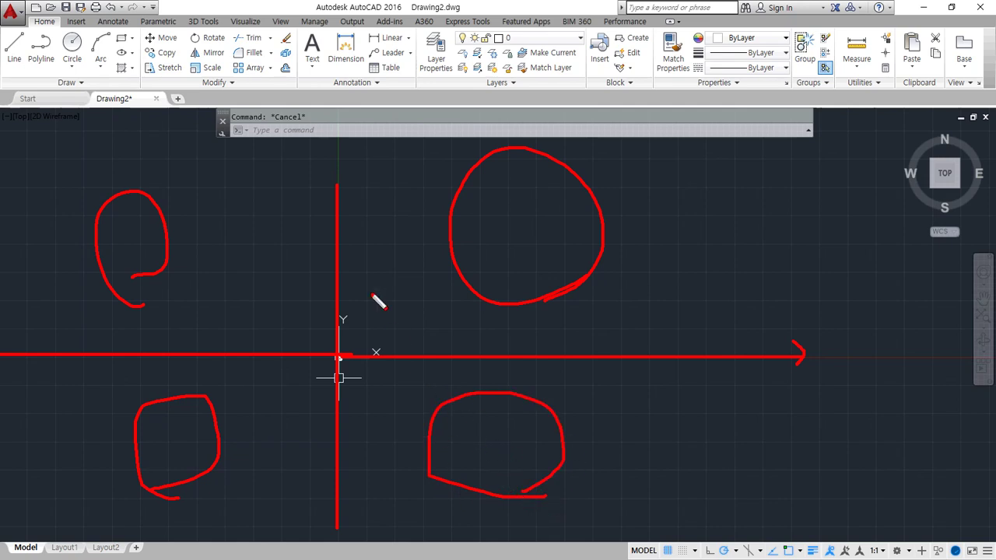
key(e)
mouse_move(545, 327)
mouse_down()
mouse_move(459, 286)
mouse_move(655, 260)
mouse_move(542, 335)
mouse_up()
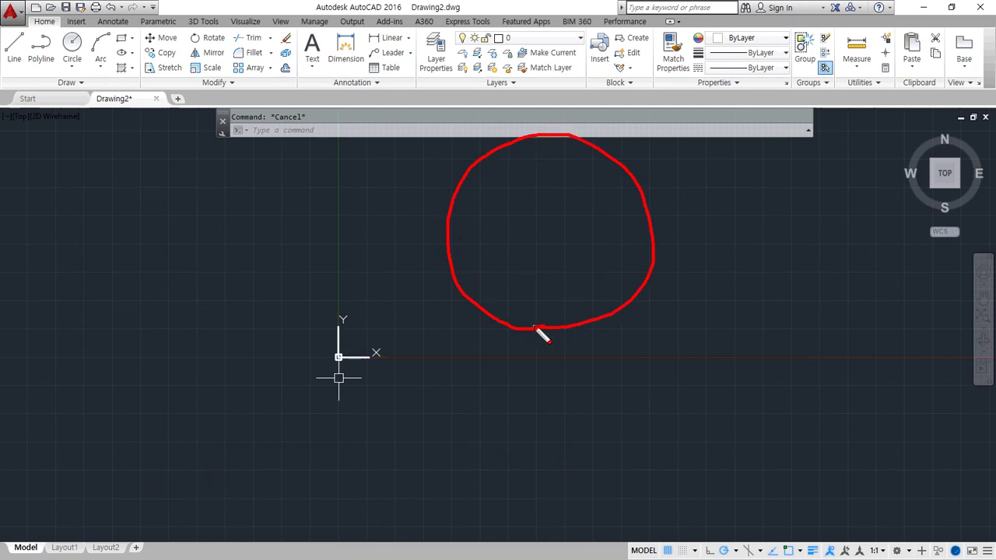
key(Escape)
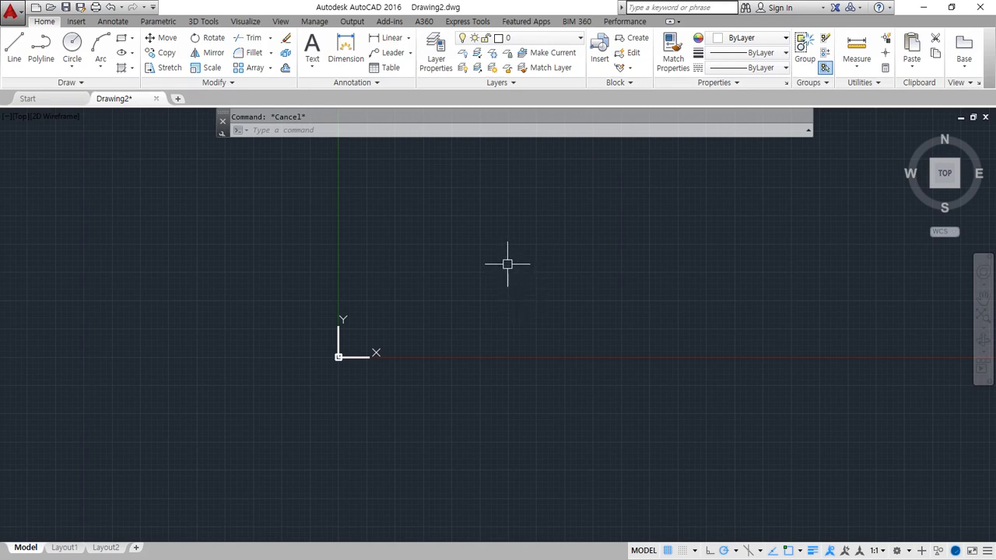
Step: Start a line with its first point at the absolute coordinate 50,50
middle_drag(483, 261, 447, 289)
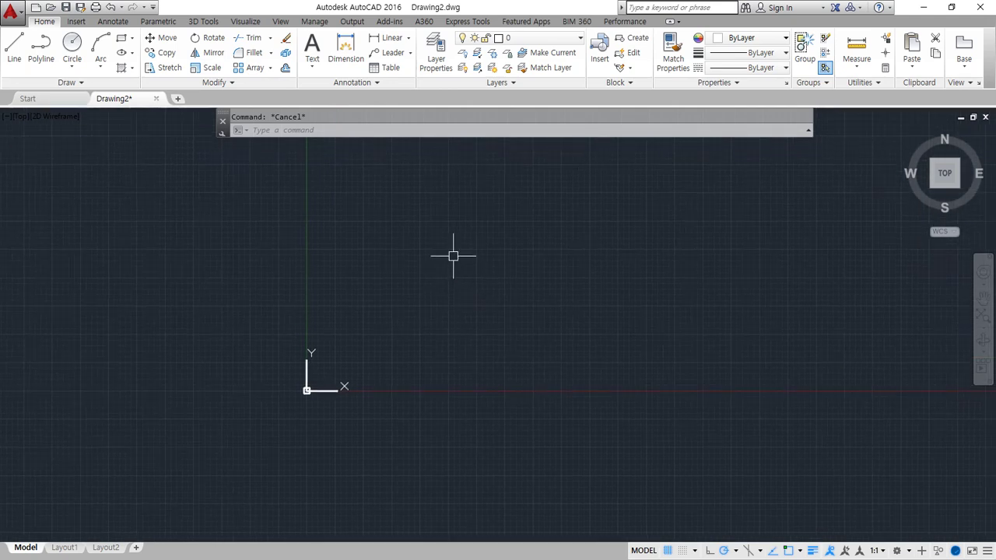
text(l)
key(Return)
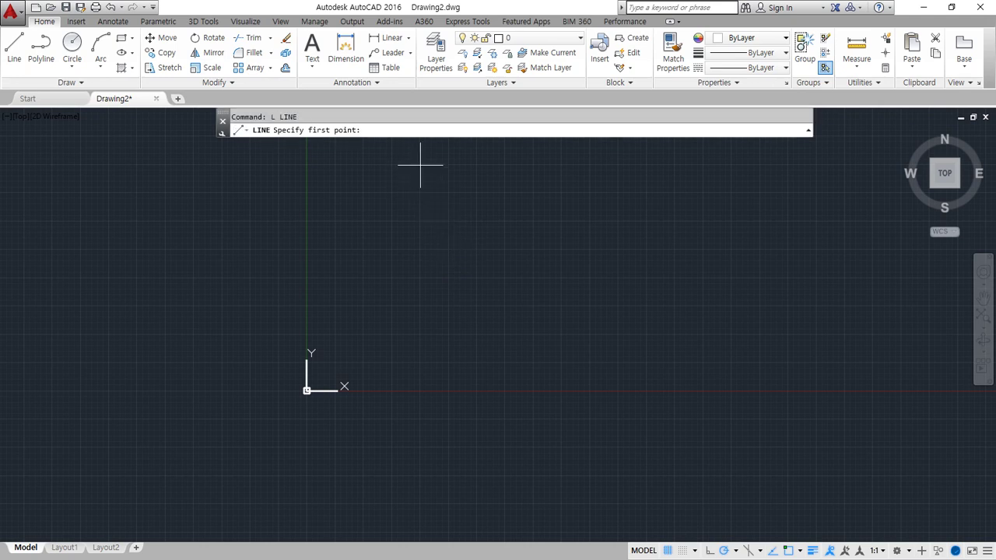
text(50,50)
key(Return)
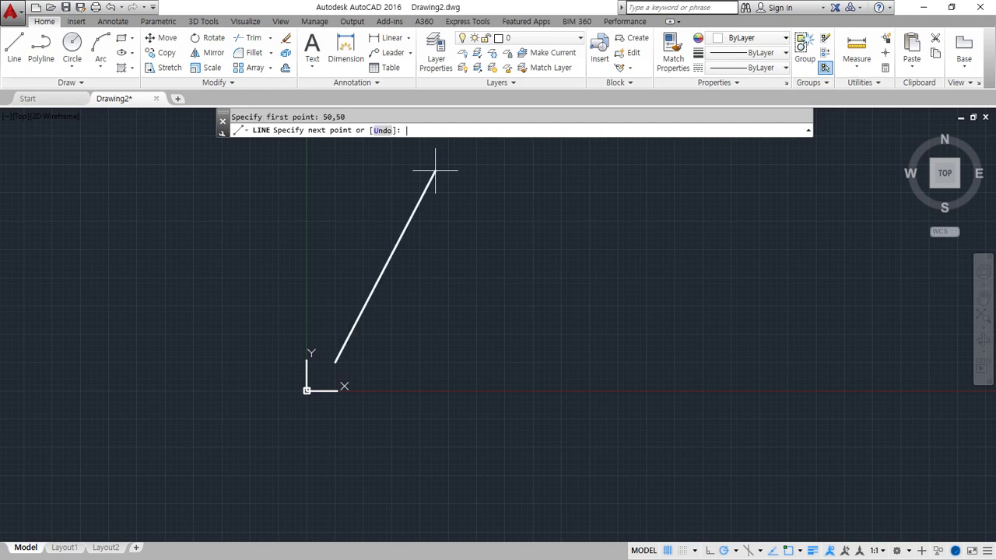
scroll(366, 404, up, 4)
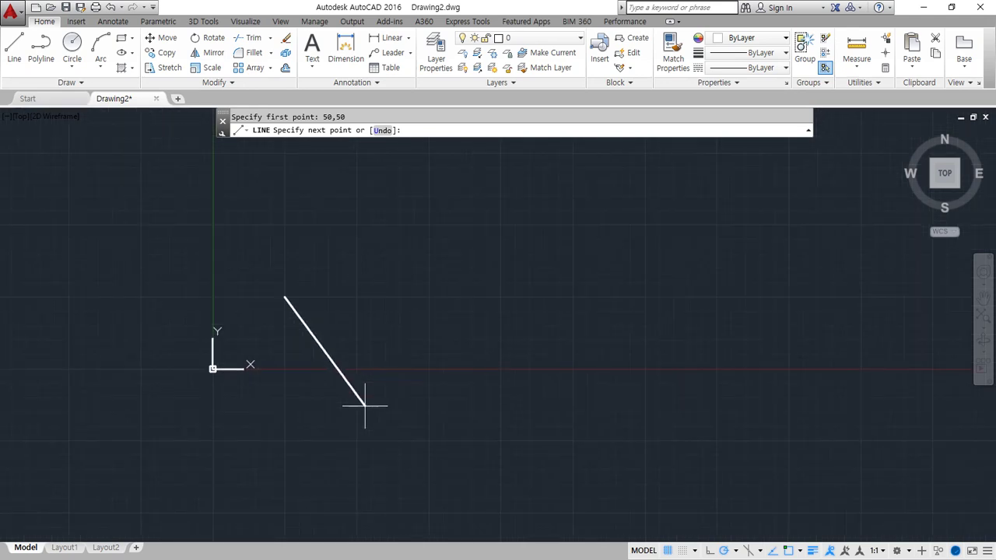
Step: Examine where a 100-unit horizontal line from 50,50 would end and how to express that endpoint as coordinates
drag(285, 295, 262, 306)
mouse_move(223, 242)
mouse_down()
mouse_move(232, 290)
mouse_move(267, 274)
mouse_move(258, 248)
mouse_up()
click(294, 257)
drag(322, 228, 311, 266)
mouse_move(325, 227)
mouse_down()
mouse_move(383, 241)
mouse_move(362, 231)
mouse_up()
drag(292, 298, 625, 306)
mouse_move(430, 330)
mouse_down()
mouse_move(431, 347)
mouse_move(474, 341)
mouse_up()
drag(644, 281, 645, 294)
drag(666, 255, 663, 303)
mouse_move(665, 257)
mouse_down()
mouse_move(738, 298)
mouse_move(746, 262)
mouse_up()
click(719, 286)
drag(758, 269, 771, 272)
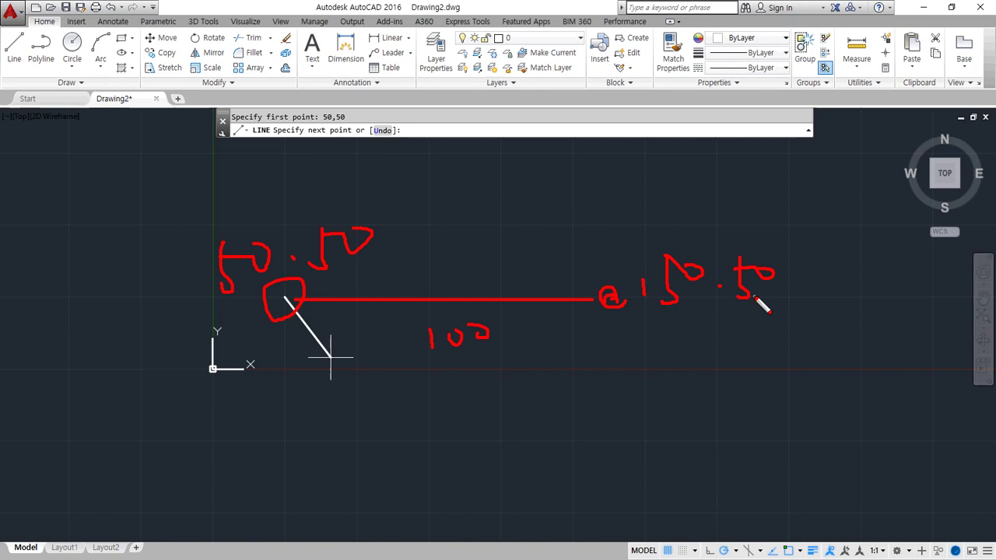
mouse_move(287, 300)
mouse_down()
mouse_move(591, 300)
mouse_move(585, 331)
mouse_up()
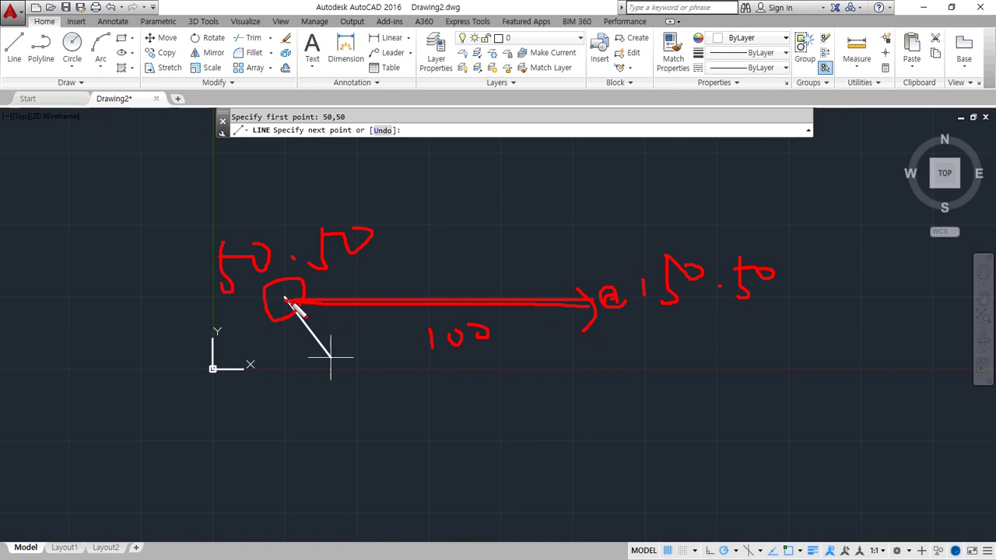
key(Escape)
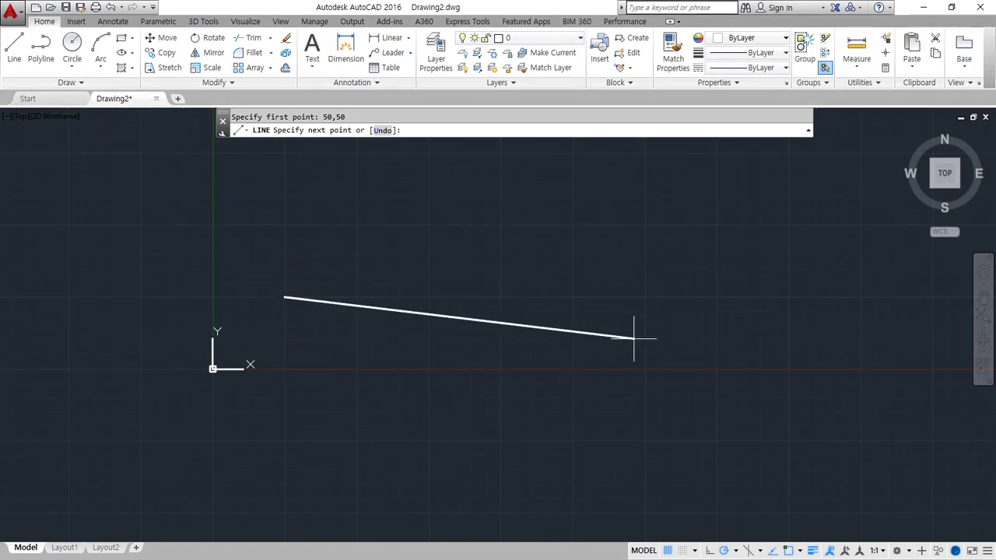
text(150,50)
key(Return)
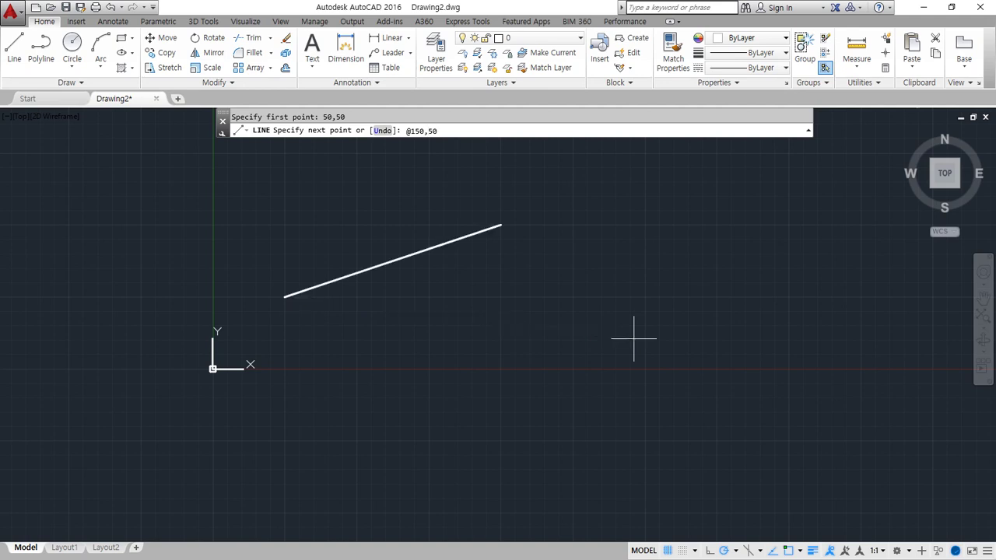
key(ctrl+z)
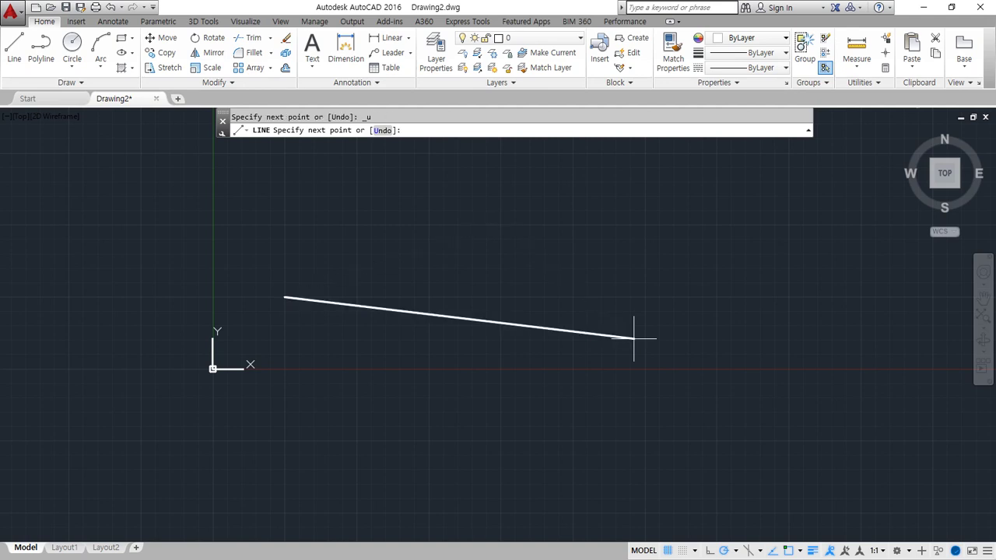
Step: Draw the square's lower edge to the absolute coordinate 150,50 and its right edge up to 150,150
text(150,50)
key(Return)
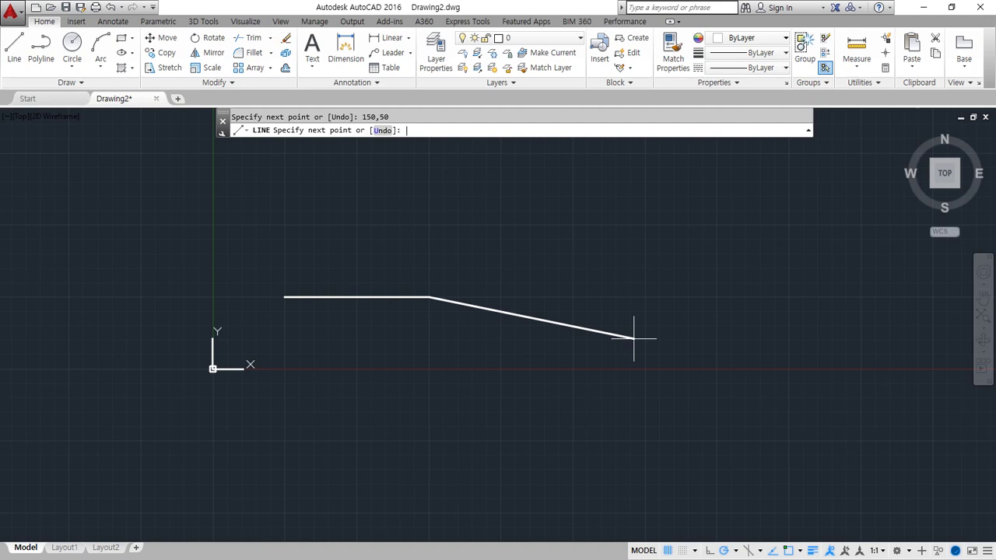
middle_drag(423, 214, 420, 271)
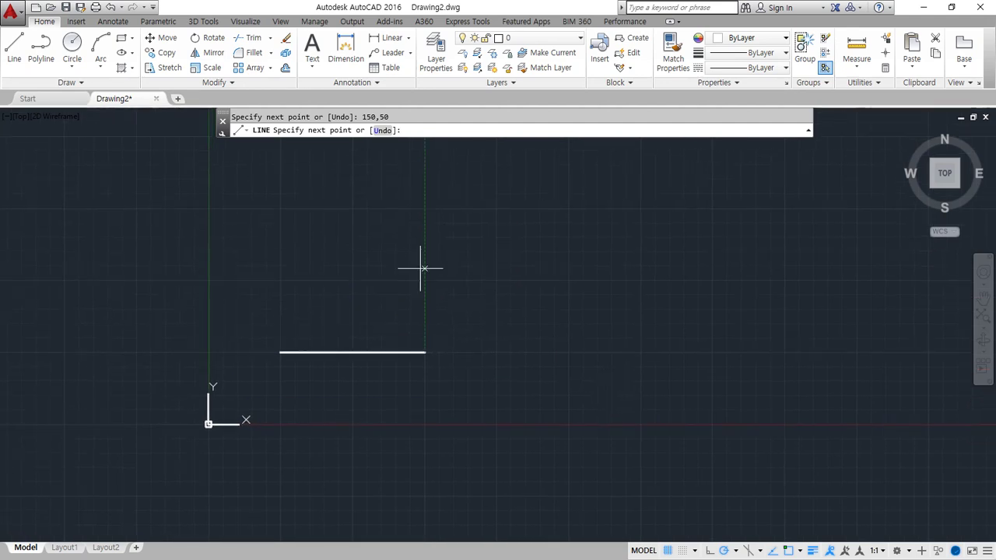
drag(426, 350, 428, 216)
mouse_move(460, 340)
mouse_down()
mouse_move(462, 358)
mouse_move(474, 347)
mouse_move(496, 350)
mouse_move(568, 382)
mouse_move(603, 370)
mouse_move(591, 356)
mouse_up()
mouse_move(432, 207)
mouse_down()
mouse_move(475, 230)
mouse_move(515, 210)
mouse_move(582, 226)
mouse_move(618, 214)
mouse_move(591, 194)
mouse_up()
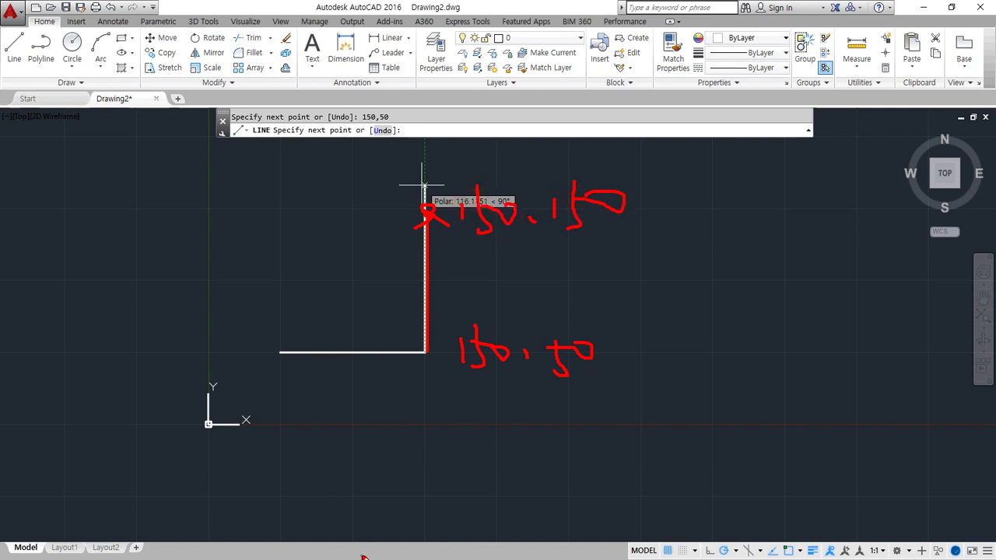
key(Escape)
text(50,150)
key(Return)
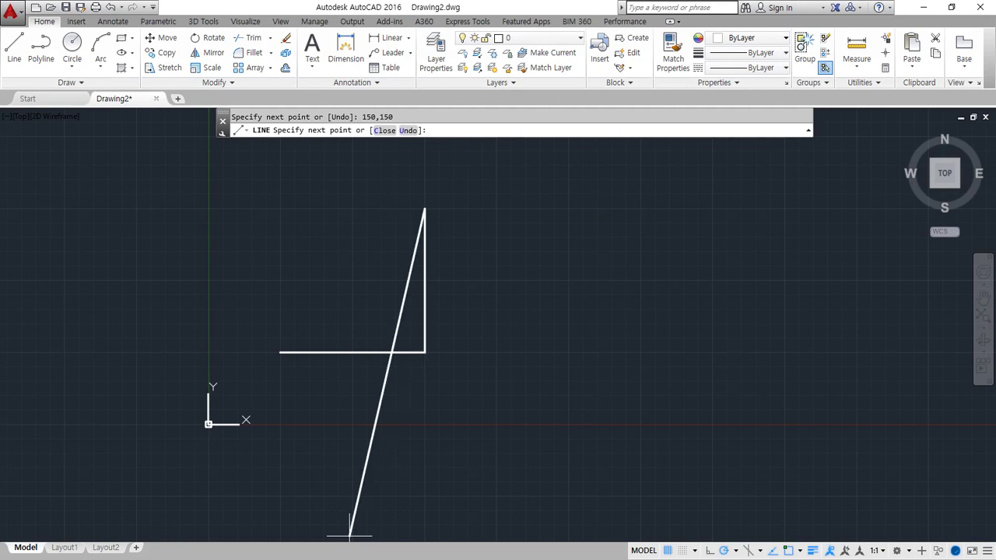
Step: Mark the next corner and draw the square's upper edge to the absolute coordinate 50,150
key(ctrl+2)
mouse_move(424, 208)
mouse_down()
mouse_move(272, 209)
mouse_move(289, 232)
mouse_move(289, 222)
mouse_up()
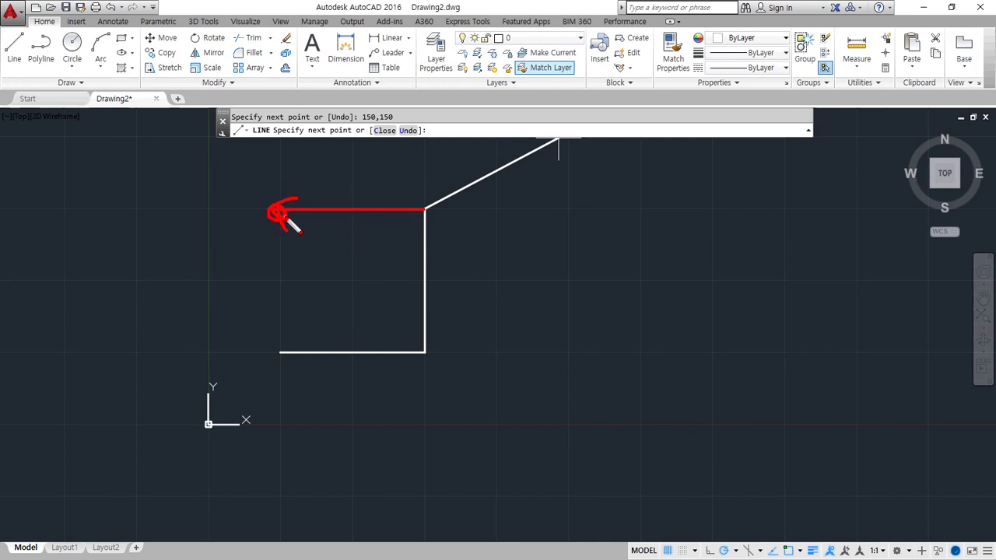
mouse_move(262, 165)
mouse_down()
mouse_move(271, 200)
mouse_move(289, 182)
mouse_move(311, 200)
mouse_move(327, 180)
mouse_move(351, 177)
mouse_move(342, 179)
mouse_up()
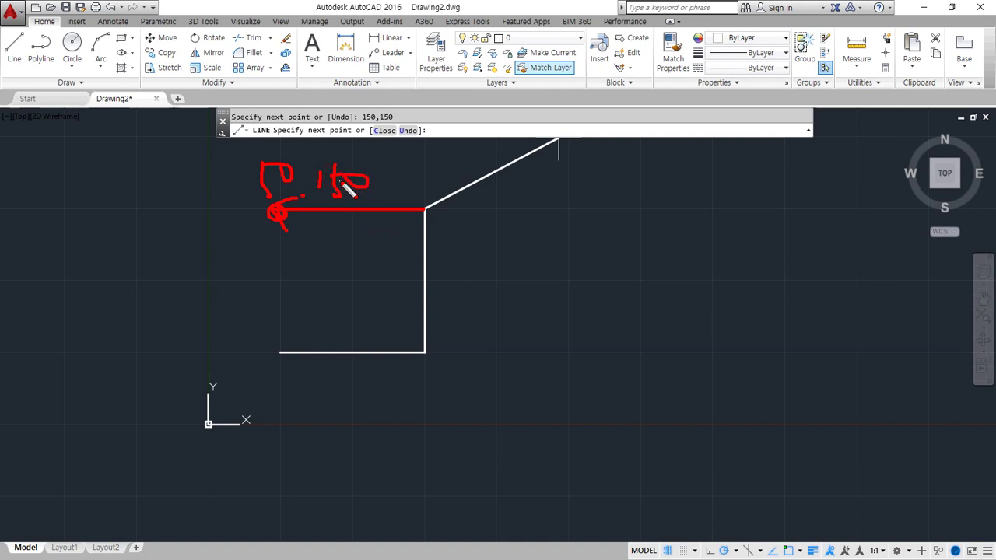
key(Escape)
text(50,150)
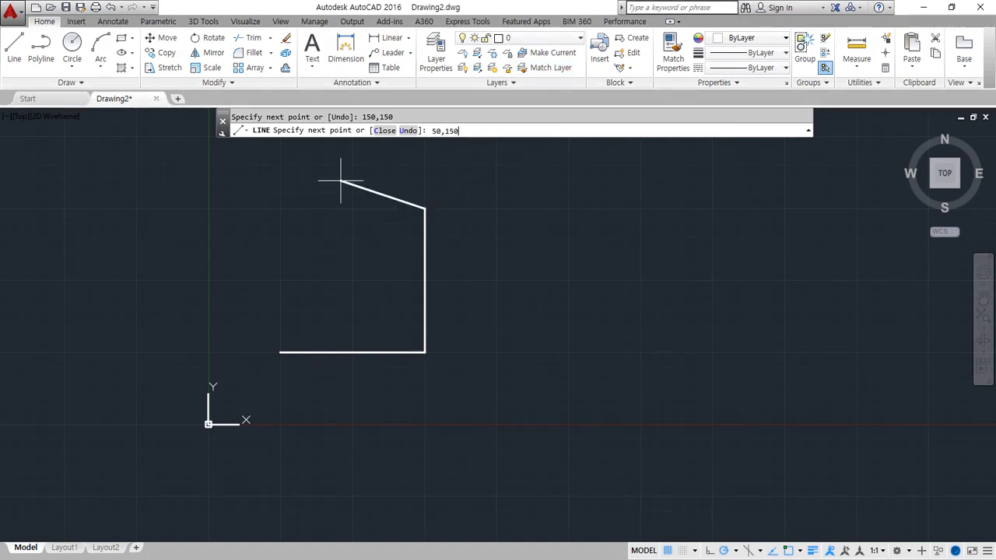
key(Return)
text(50,50)
key(Return)
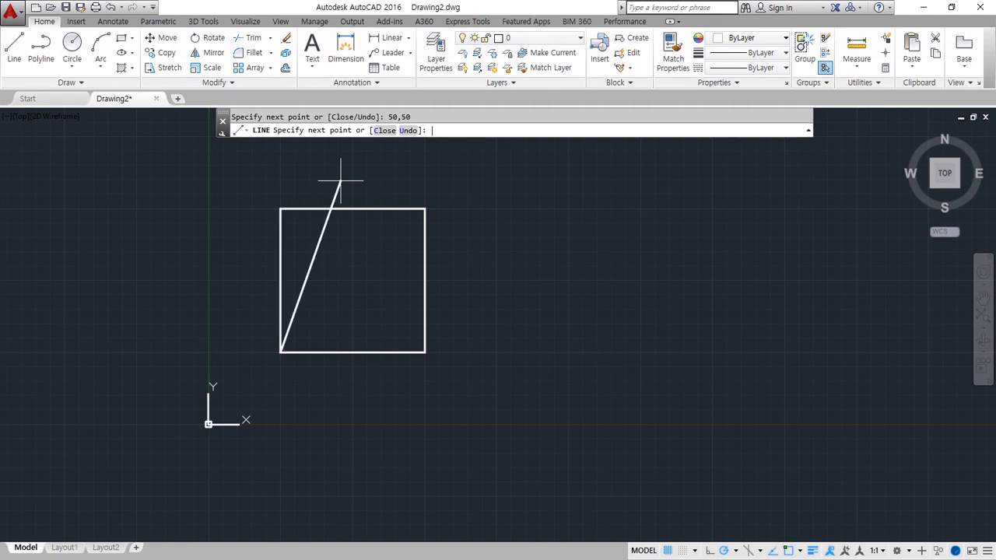
key(ctrl+z)
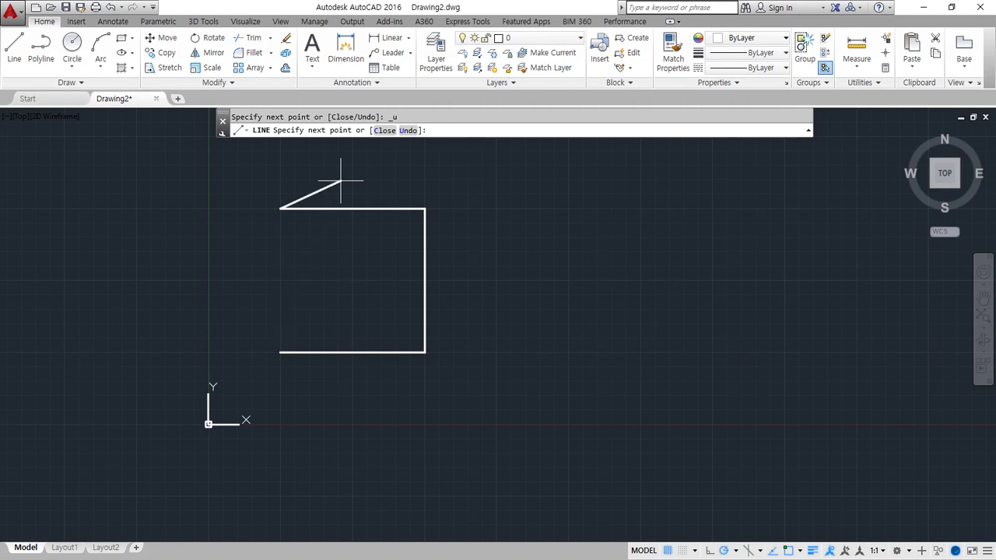
Step: Complete the square's left edge back to its starting corner with the Close option of the line
key(Return)
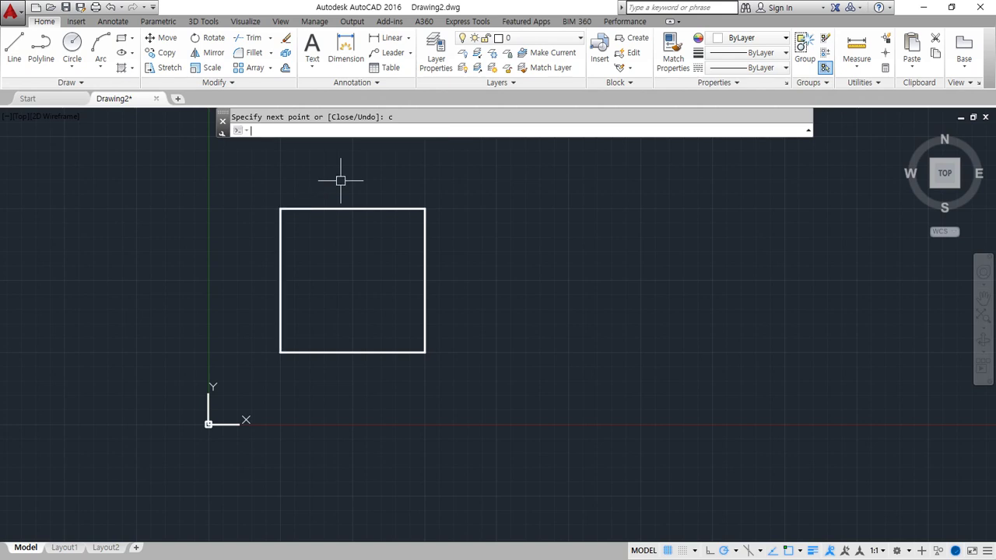
Step: Switch to the coordinate diagram 01_좌표.jpg in the 알씨 image viewer
key(alt+Tab)
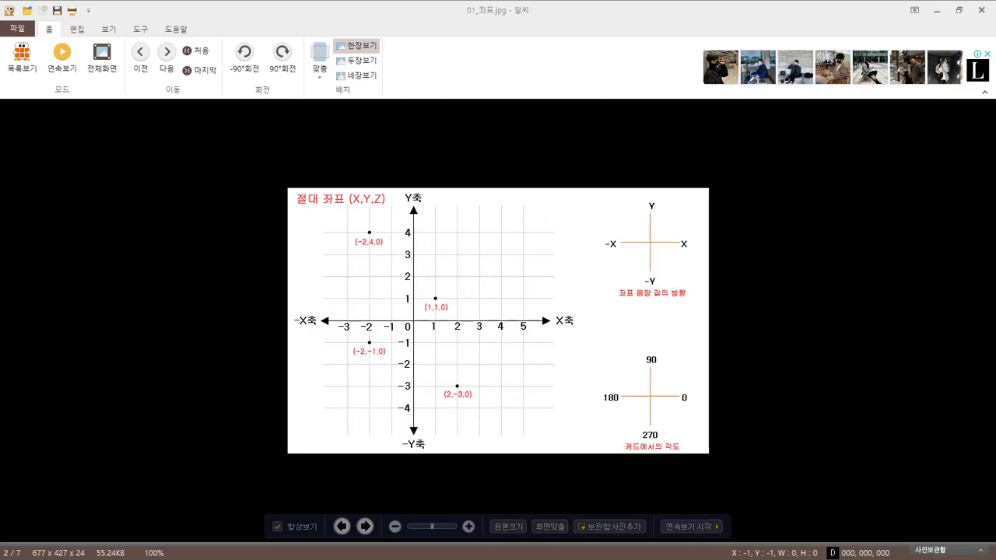